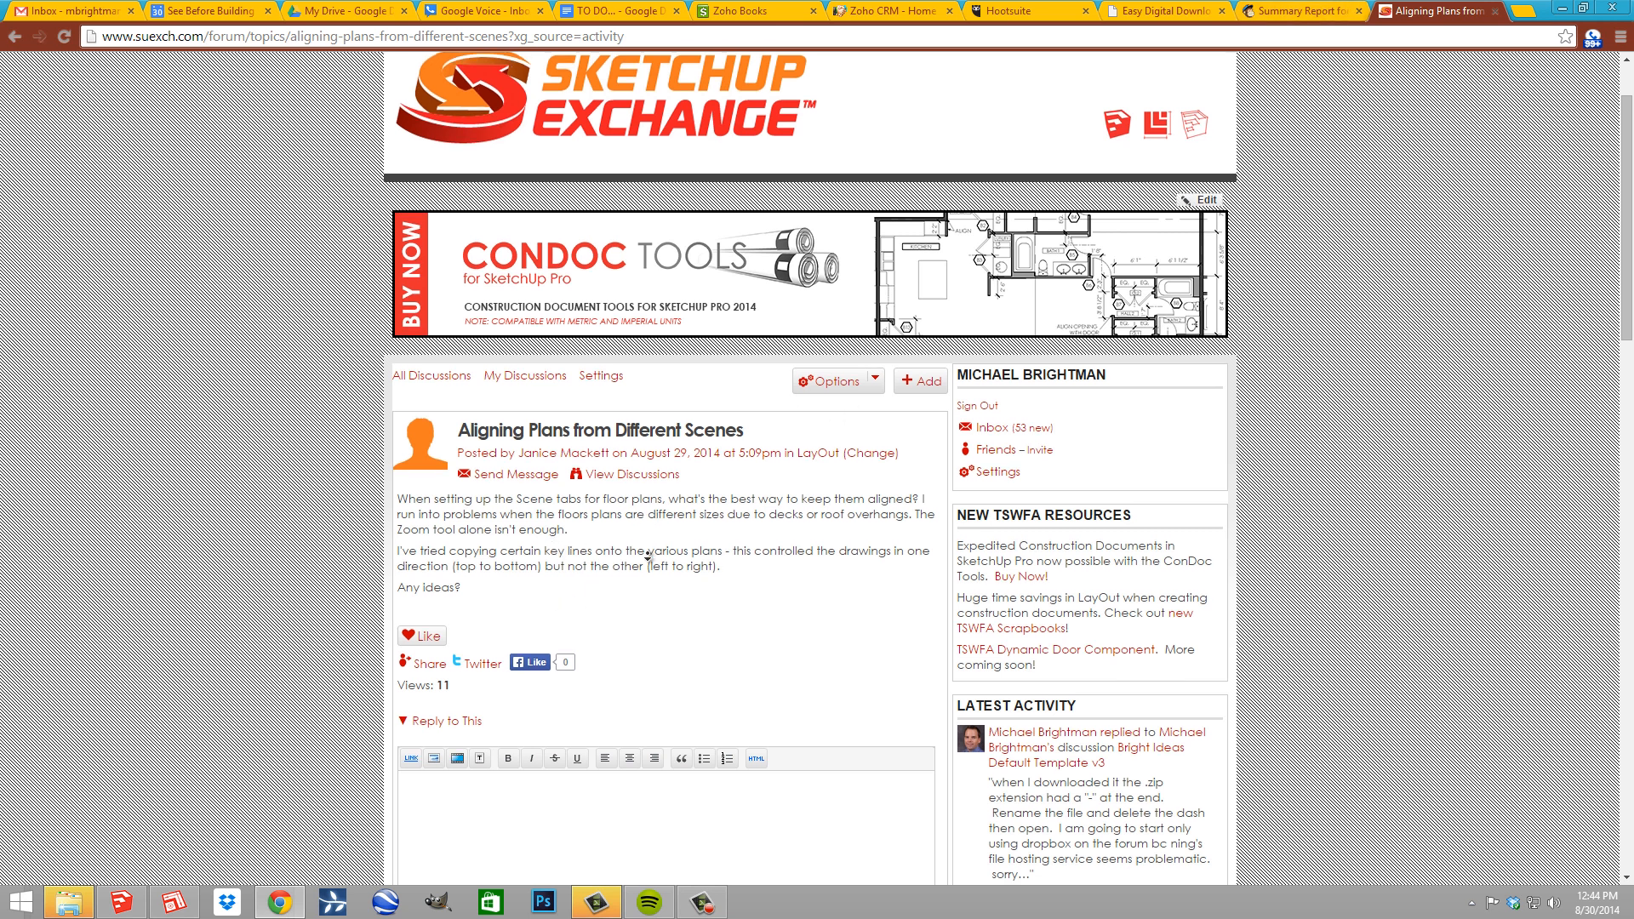
Switch from the forum post to the FLORIDA HOUSE model in SketchUp and look over the house exterior
scroll(666, 544, "down", 1)
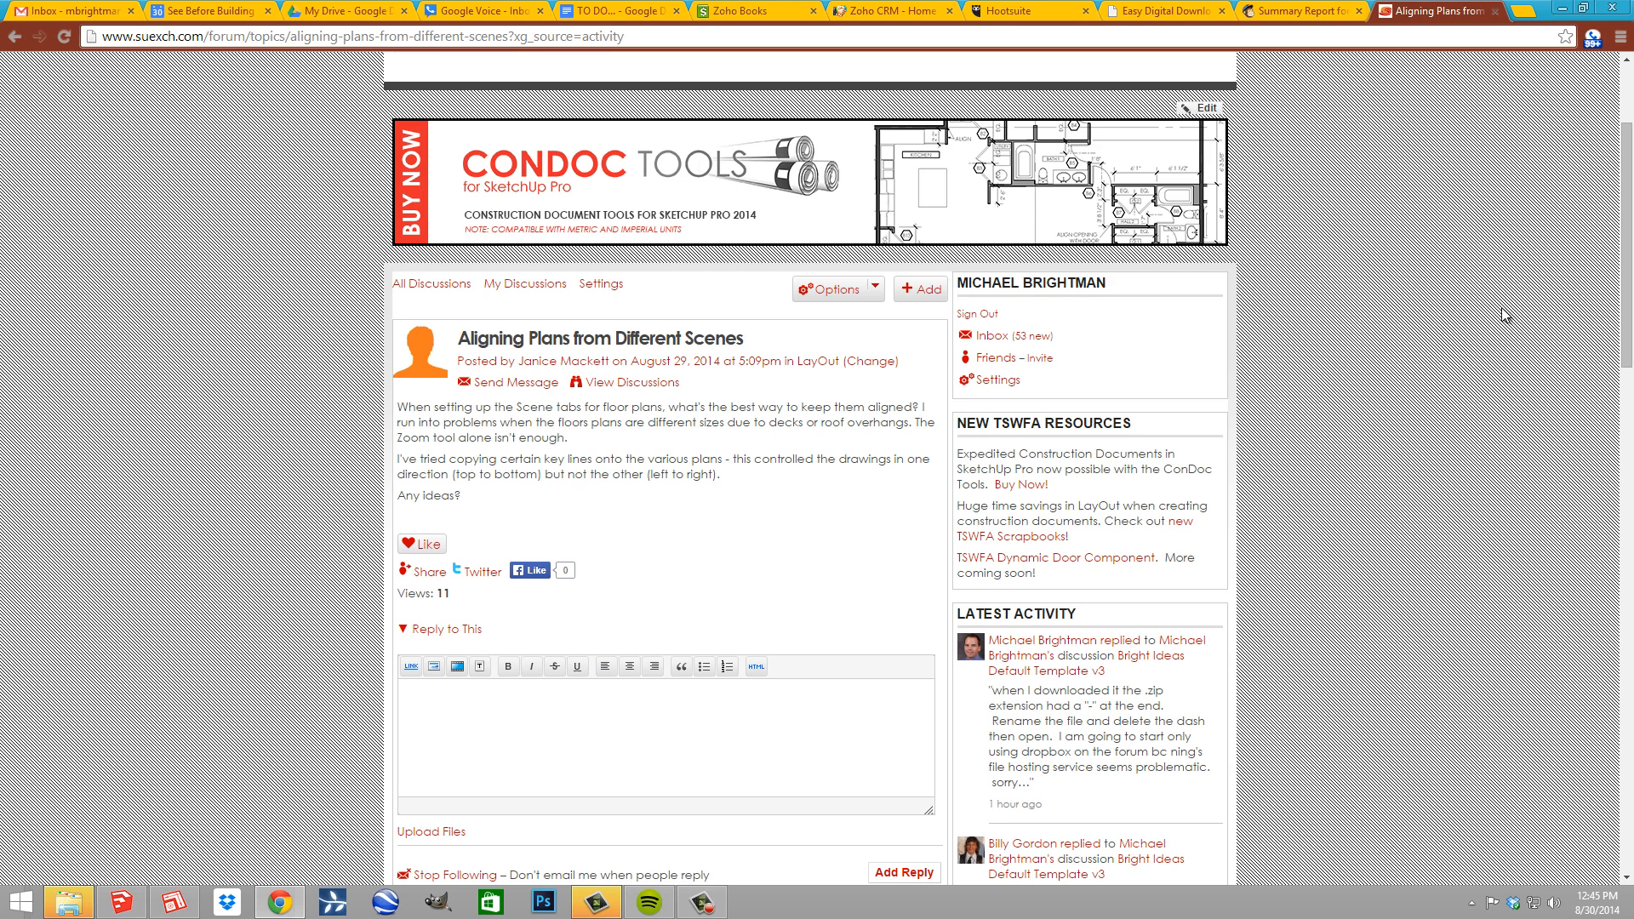
key("alt+Tab")
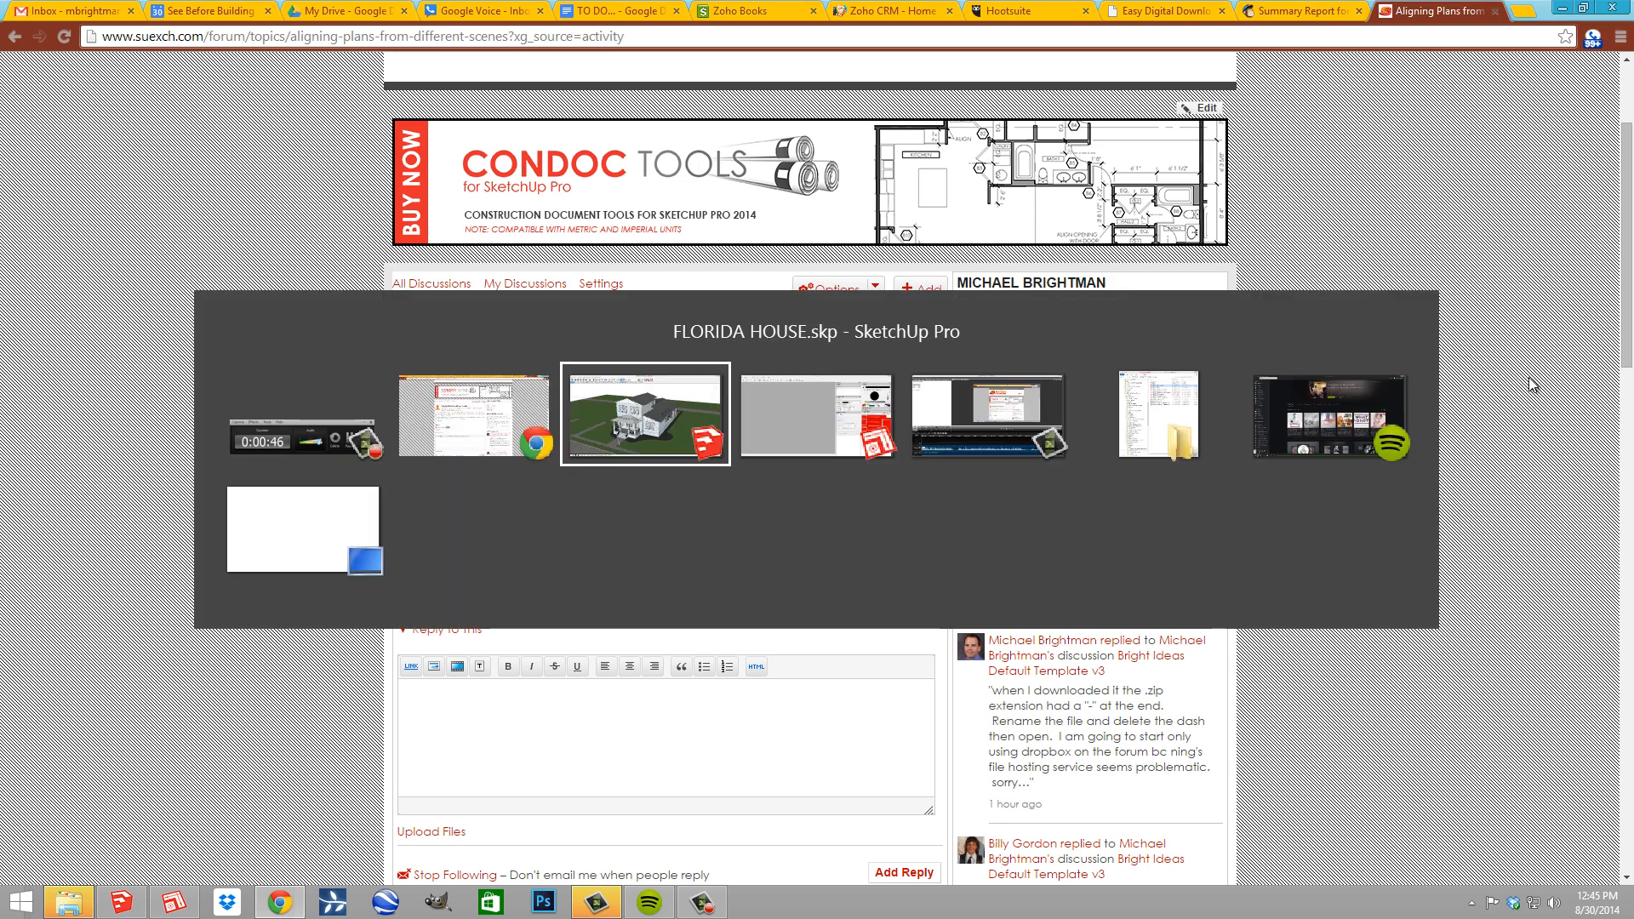
scroll(953, 522, "up", 1)
scroll(876, 519, "down", 2)
scroll(800, 606, "up", 1)
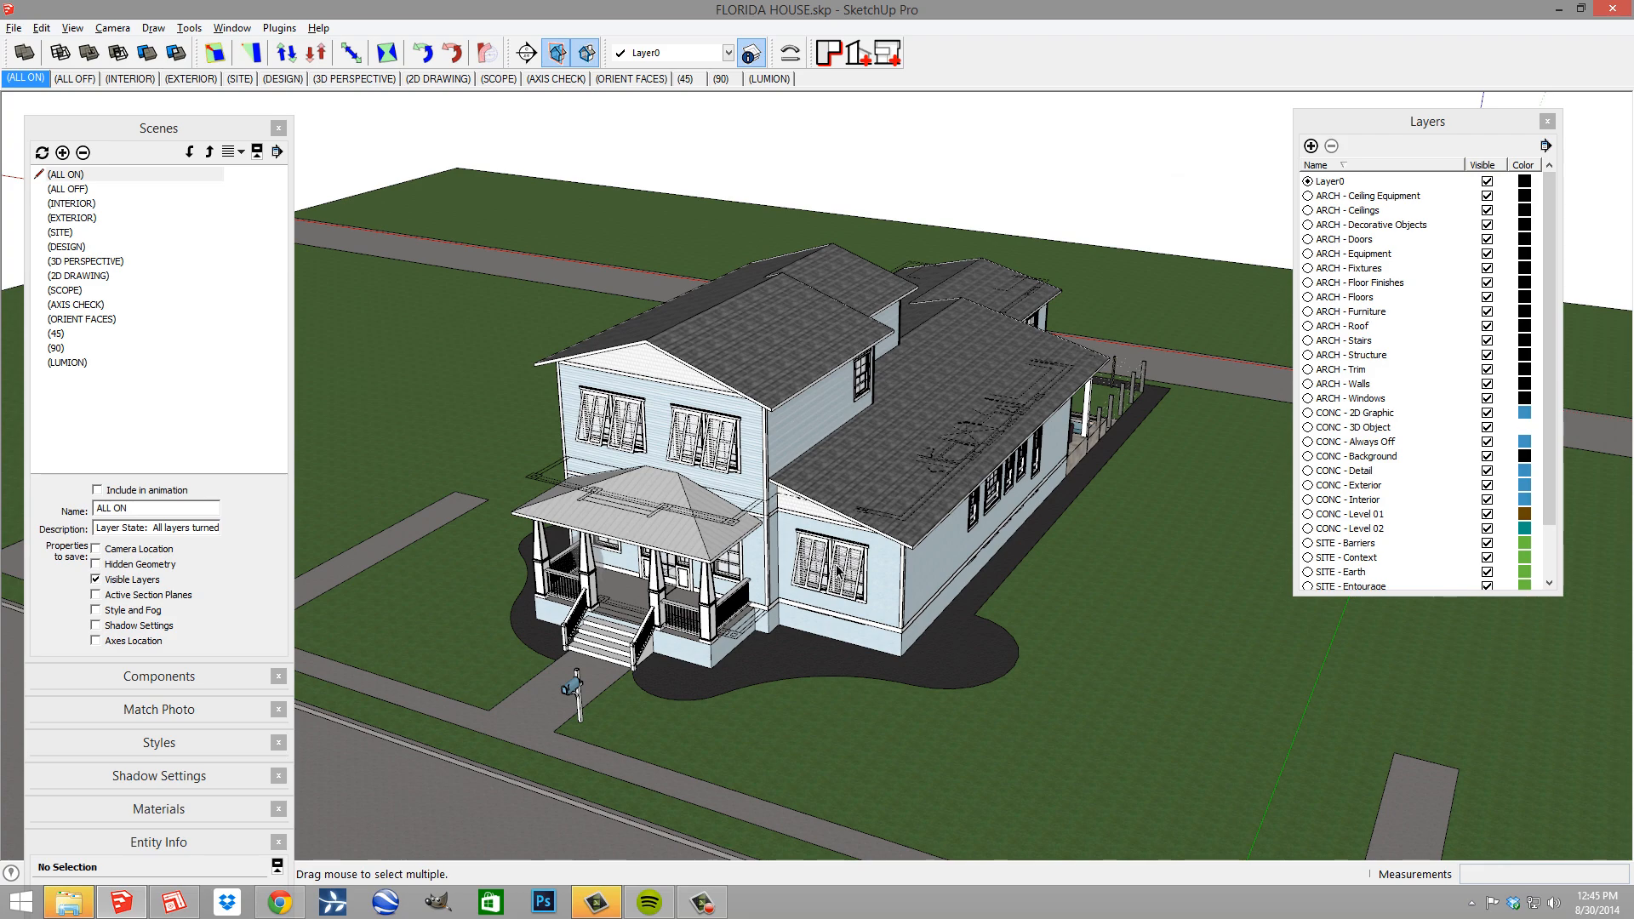
mouse_move(776, 549)
middle_mouse_down()
mouse_move(774, 503)
mouse_move(807, 615)
mouse_move(790, 575)
middle_mouse_up()
scroll(778, 553, "up", 3)
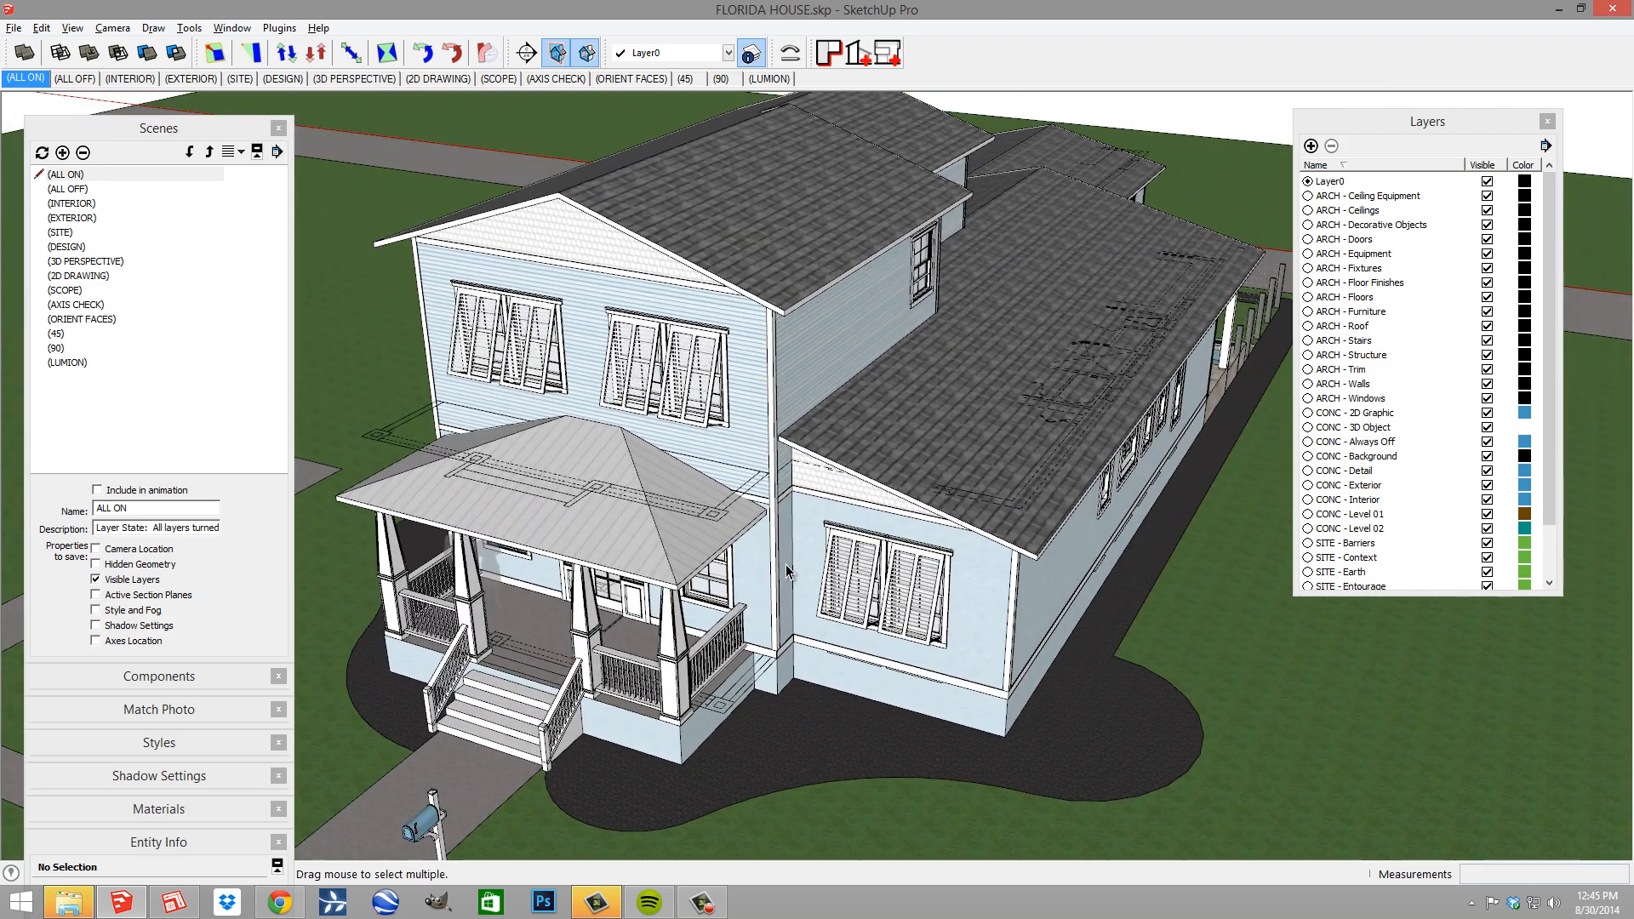
scroll(763, 519, "down", 2)
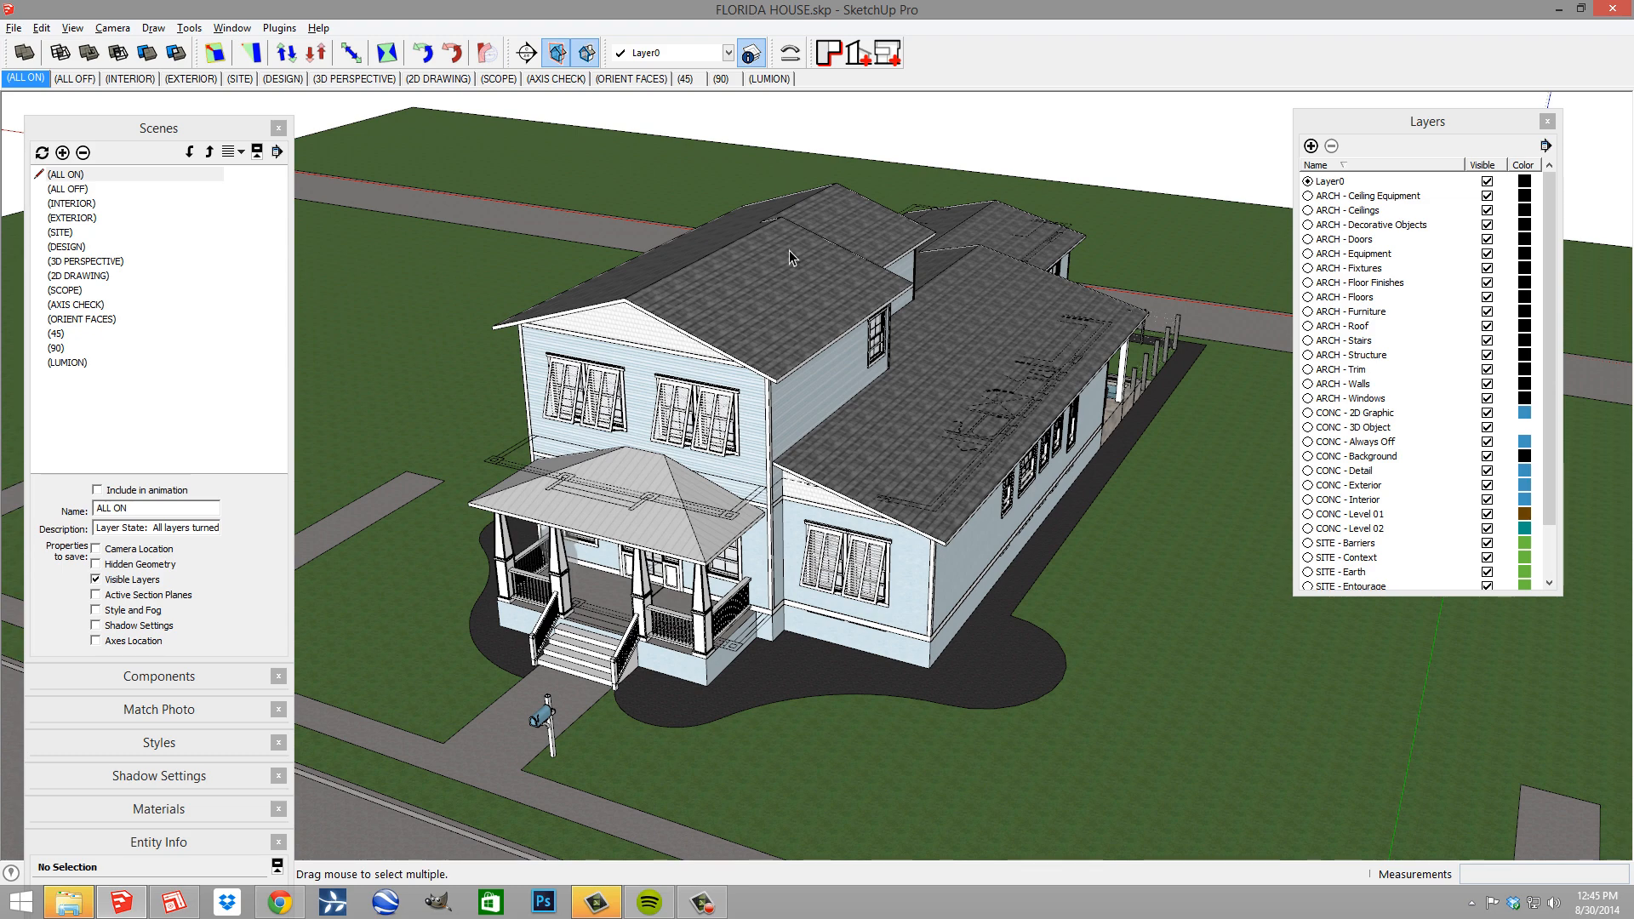
middle_click_drag(789, 251, 842, 287)
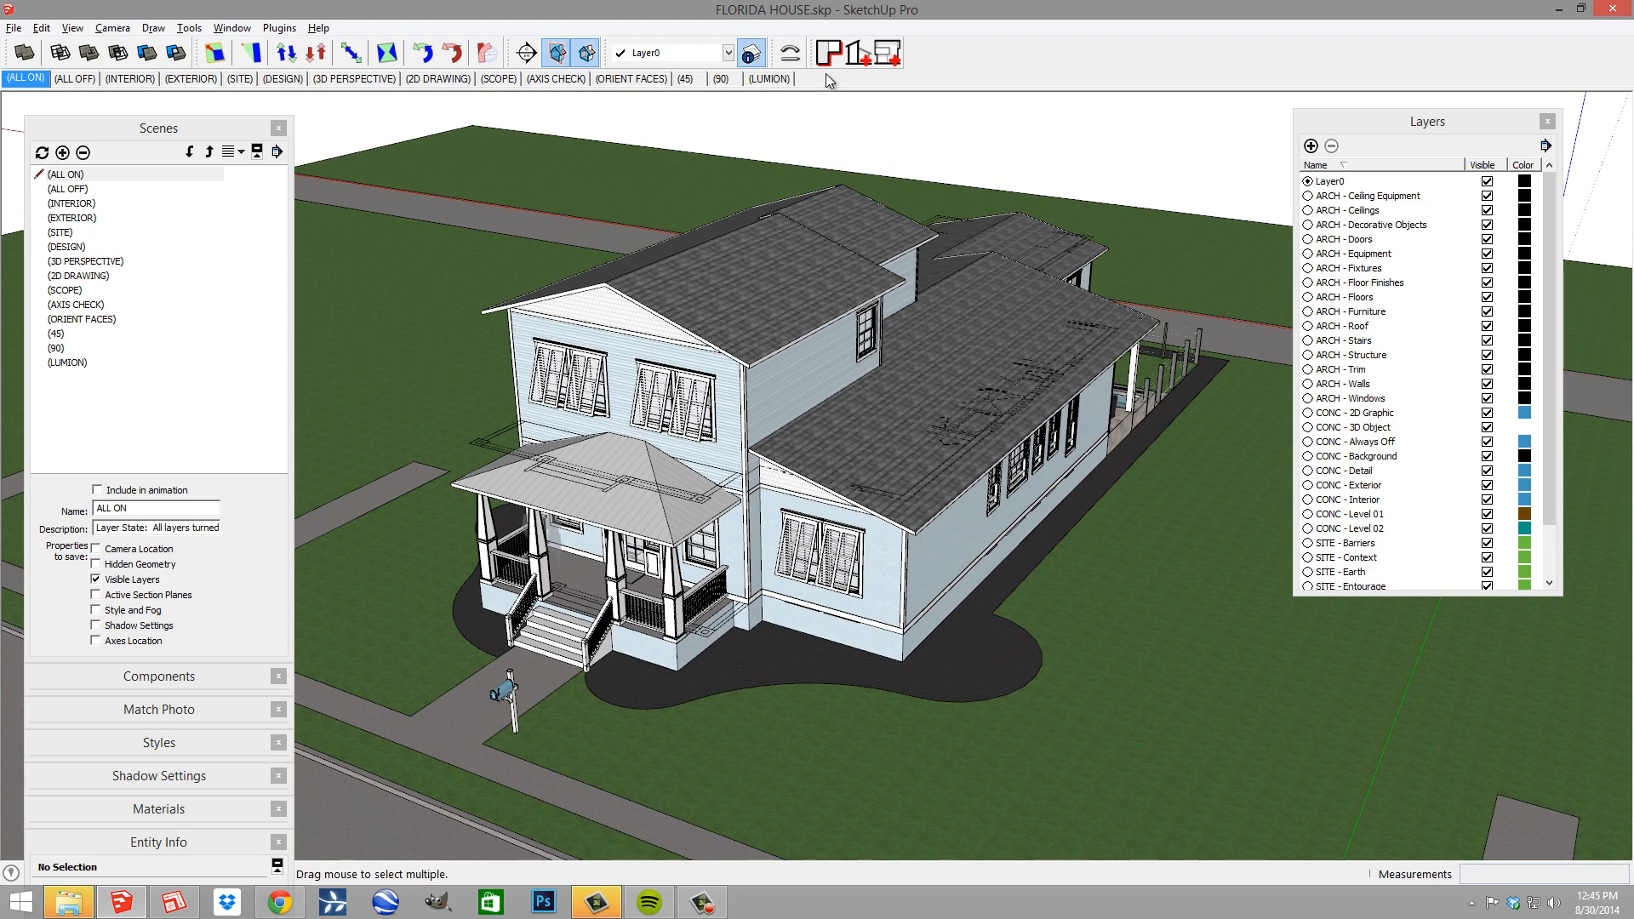
Check the layer assignments of the roof group and the second-level group
left_click(800, 342)
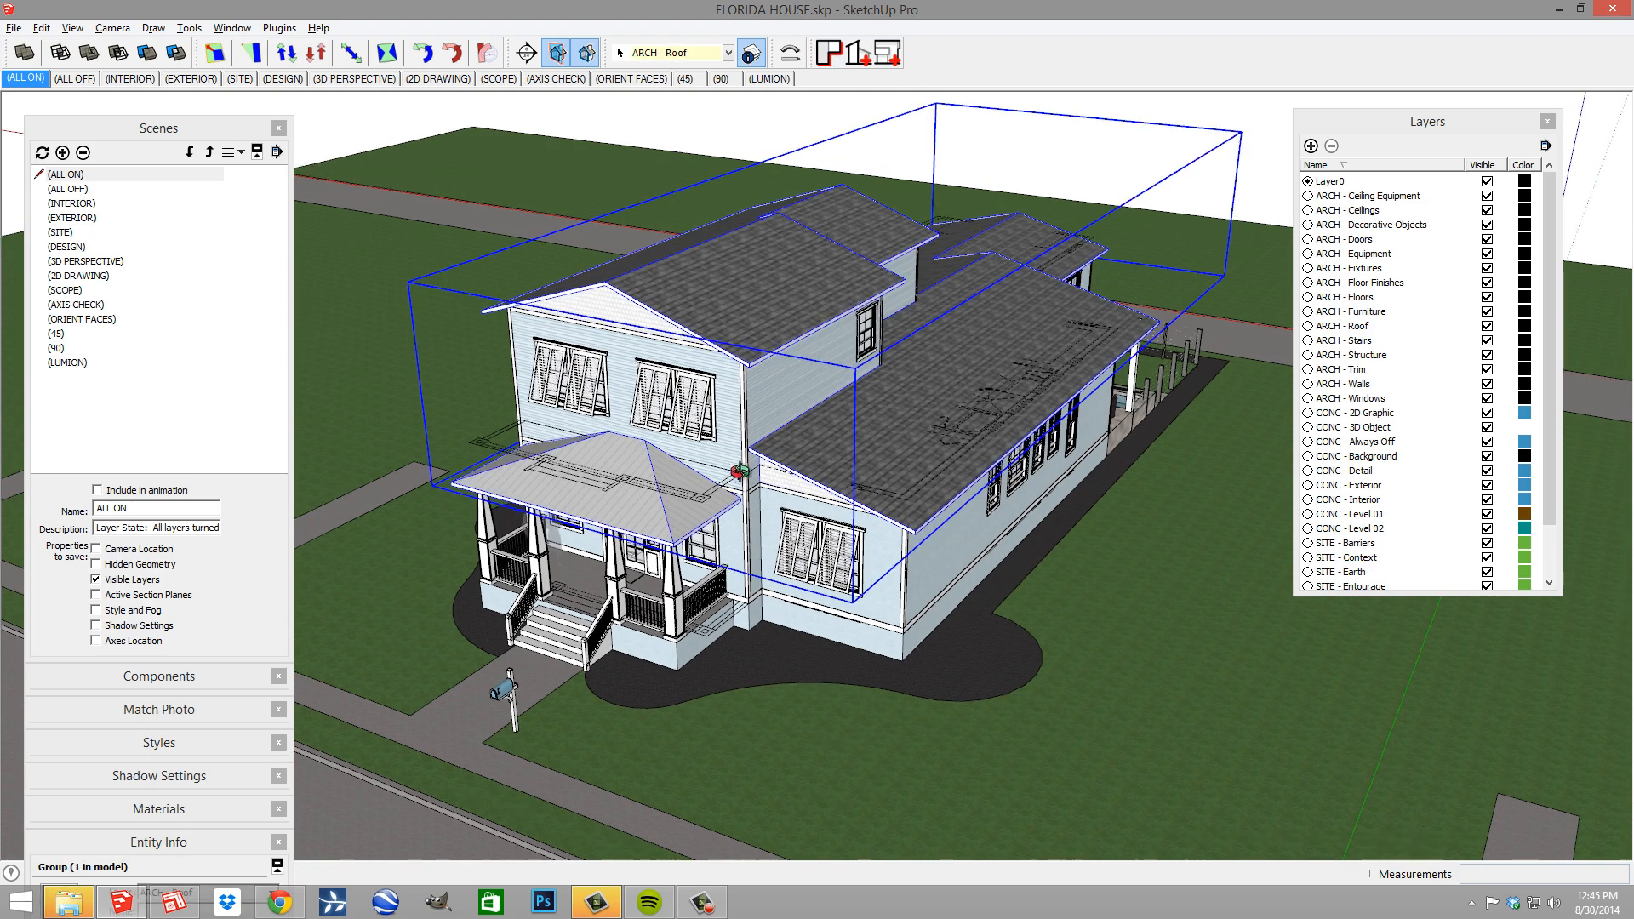
middle_click_drag(739, 472, 769, 366)
left_click(770, 365)
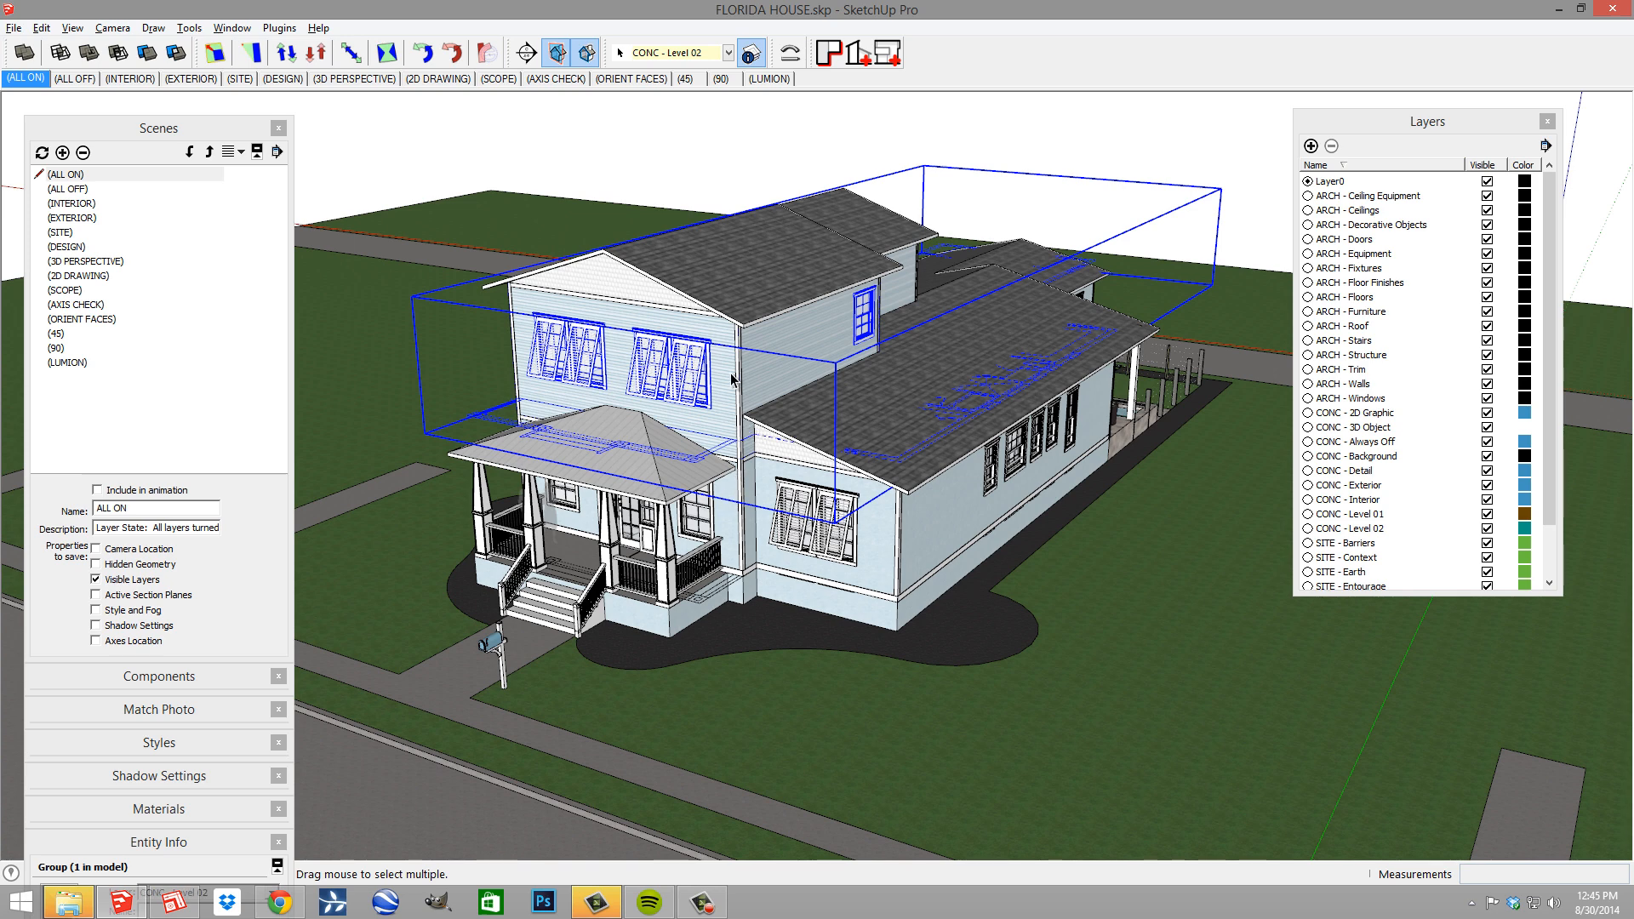
middle_click_drag(720, 375, 724, 368)
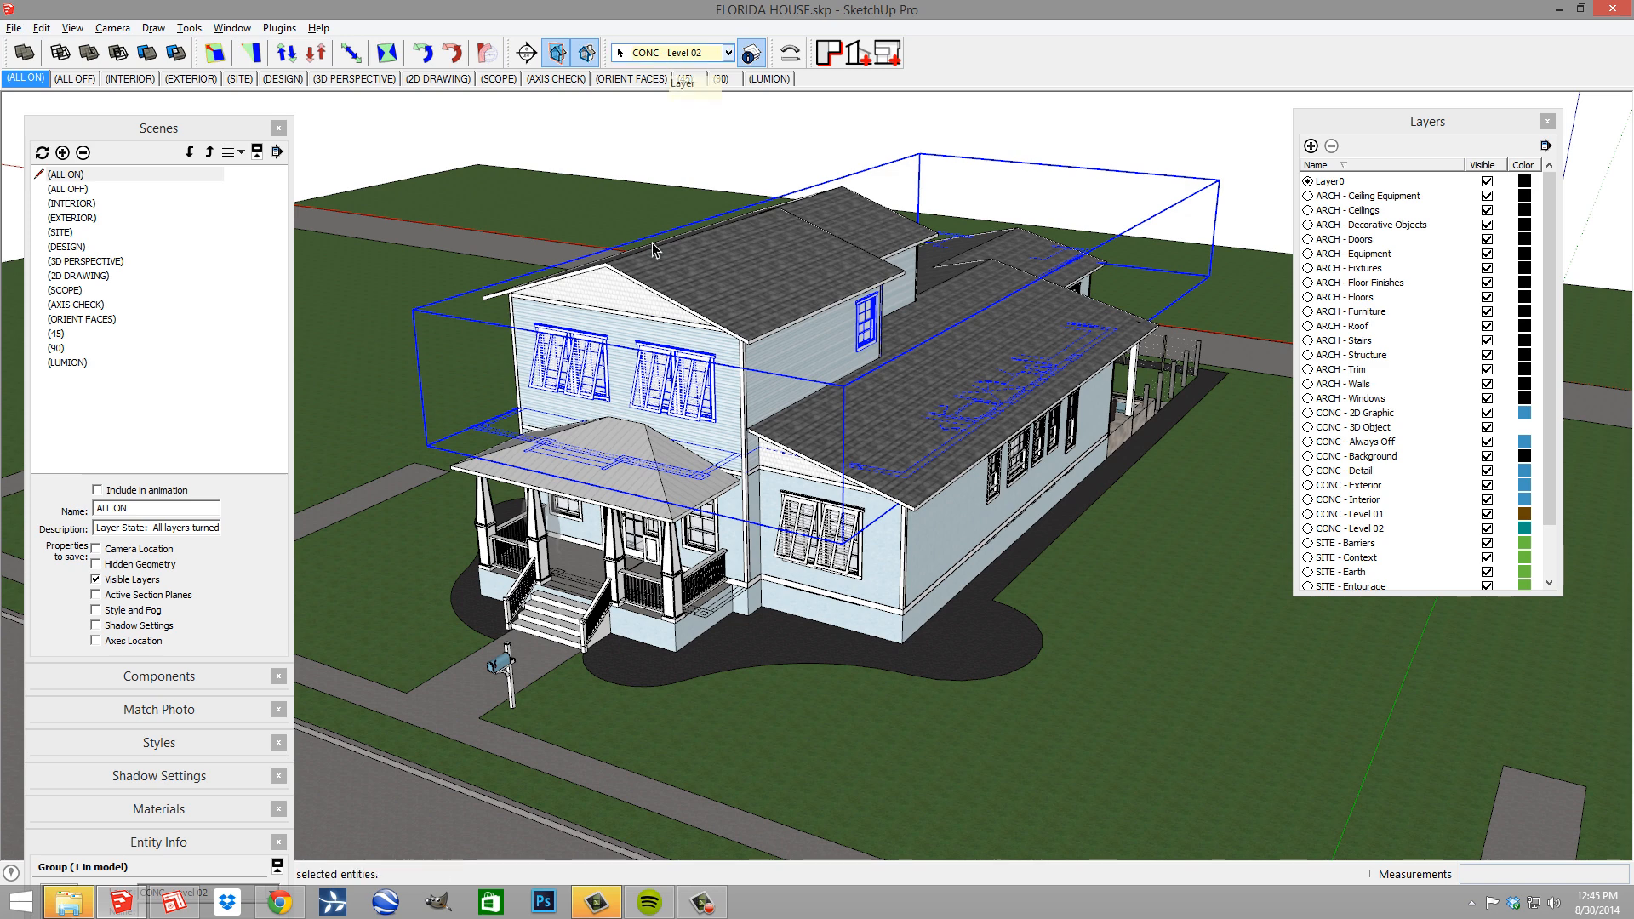
Open the second-level group and examine its nested ceiling equipment, ceilings and walls and their layers
double_click(773, 367)
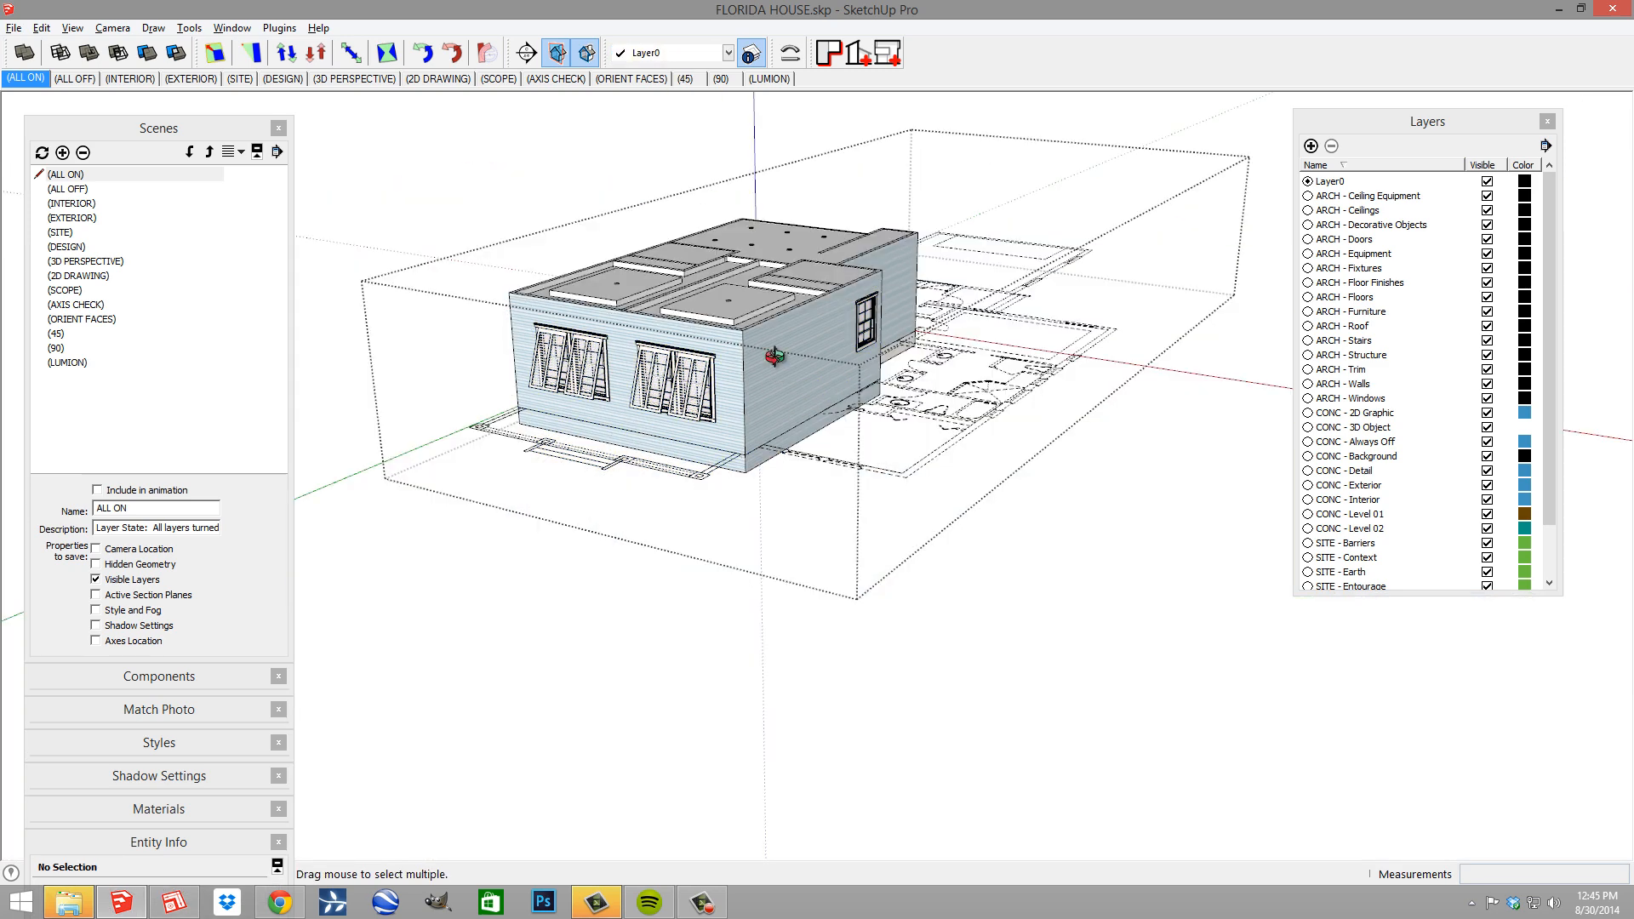
left_click(786, 299)
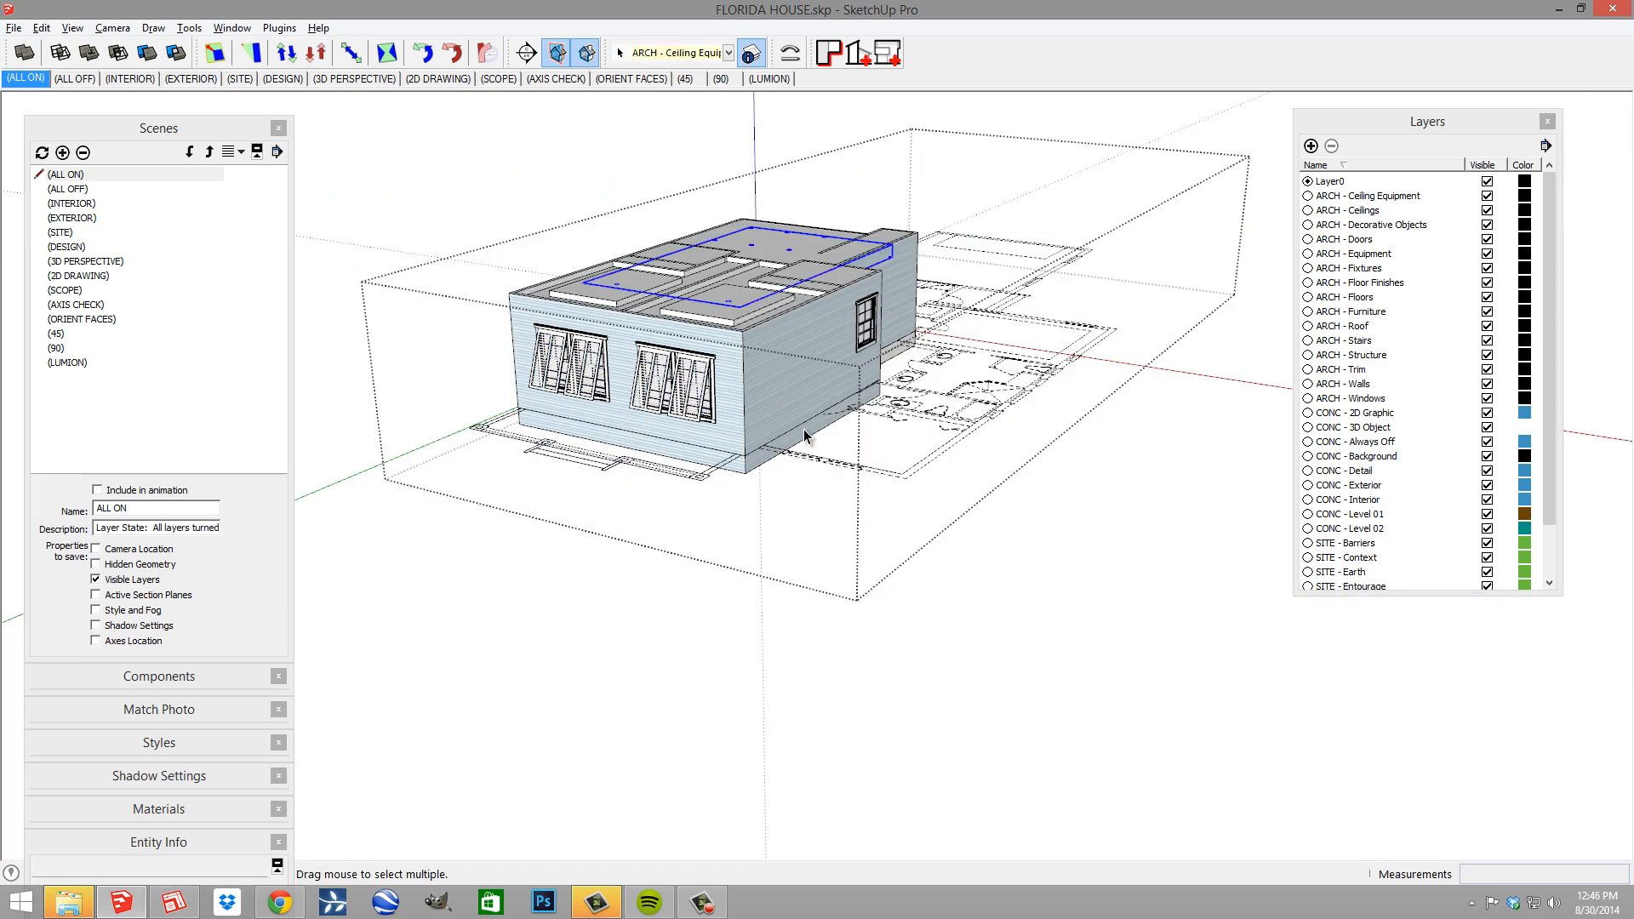
left_click(770, 313)
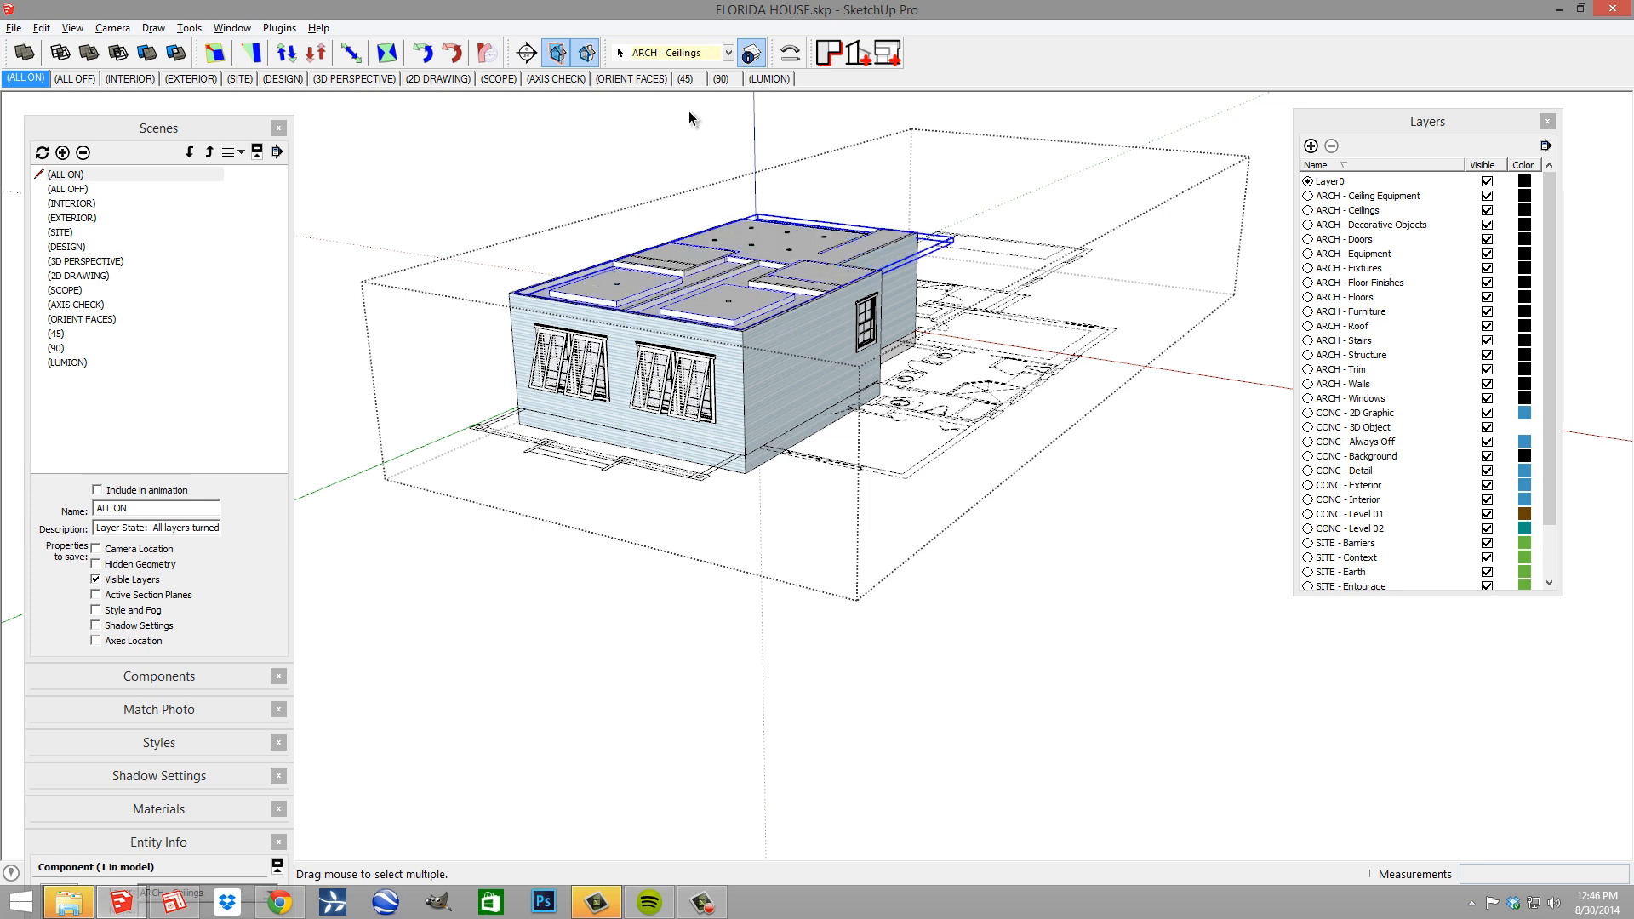
left_click(834, 326)
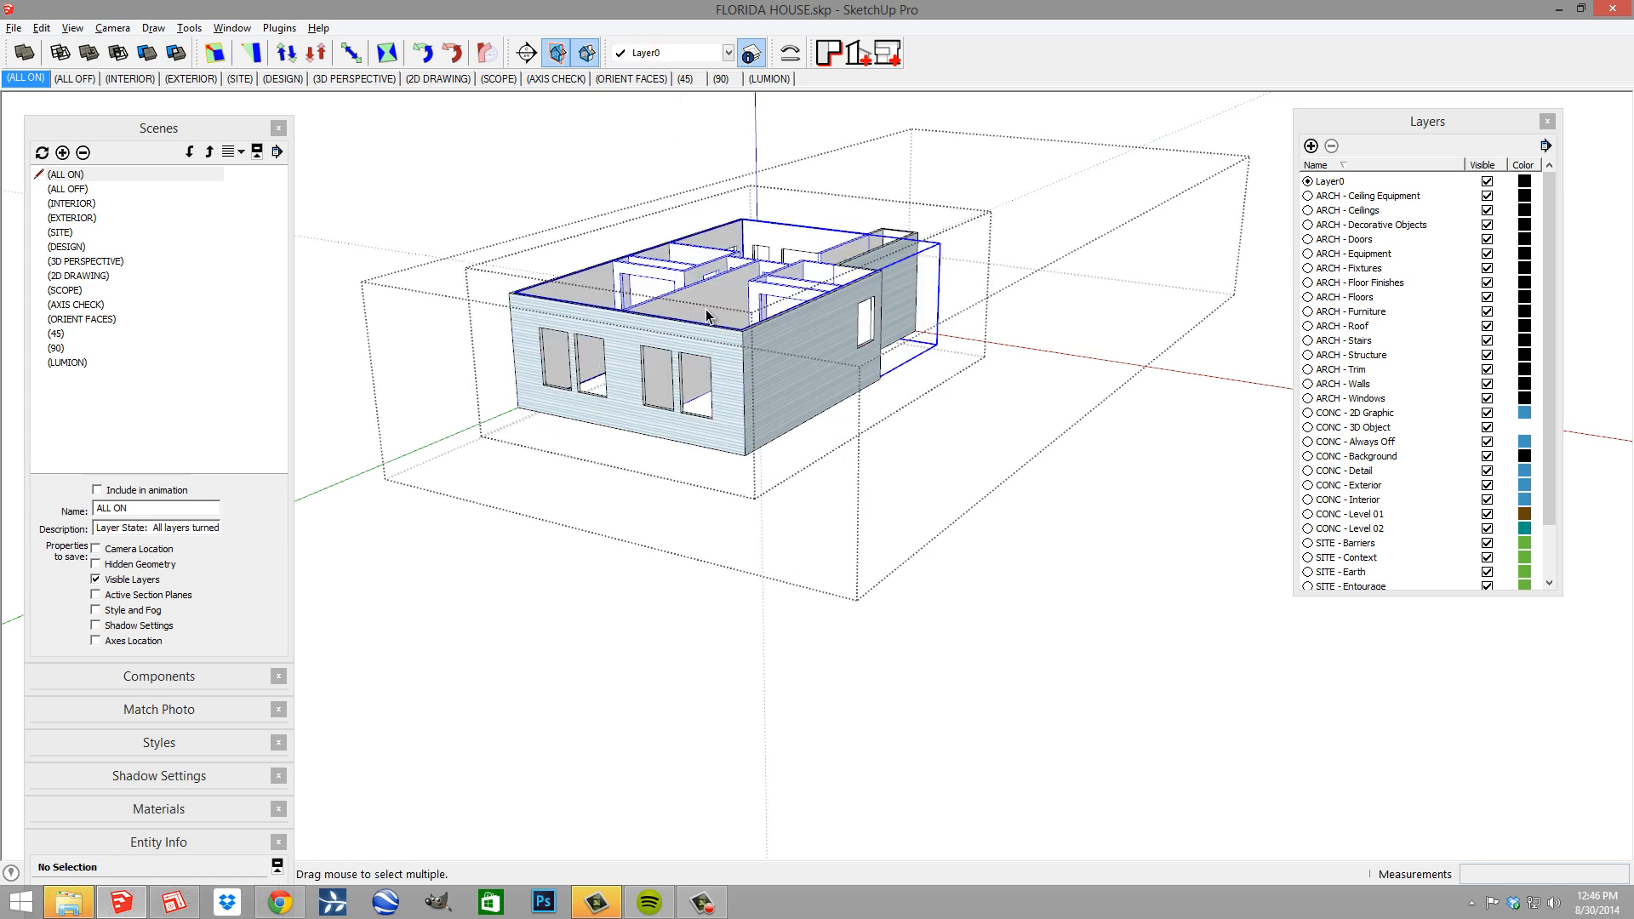
left_click(766, 307)
left_click(809, 358)
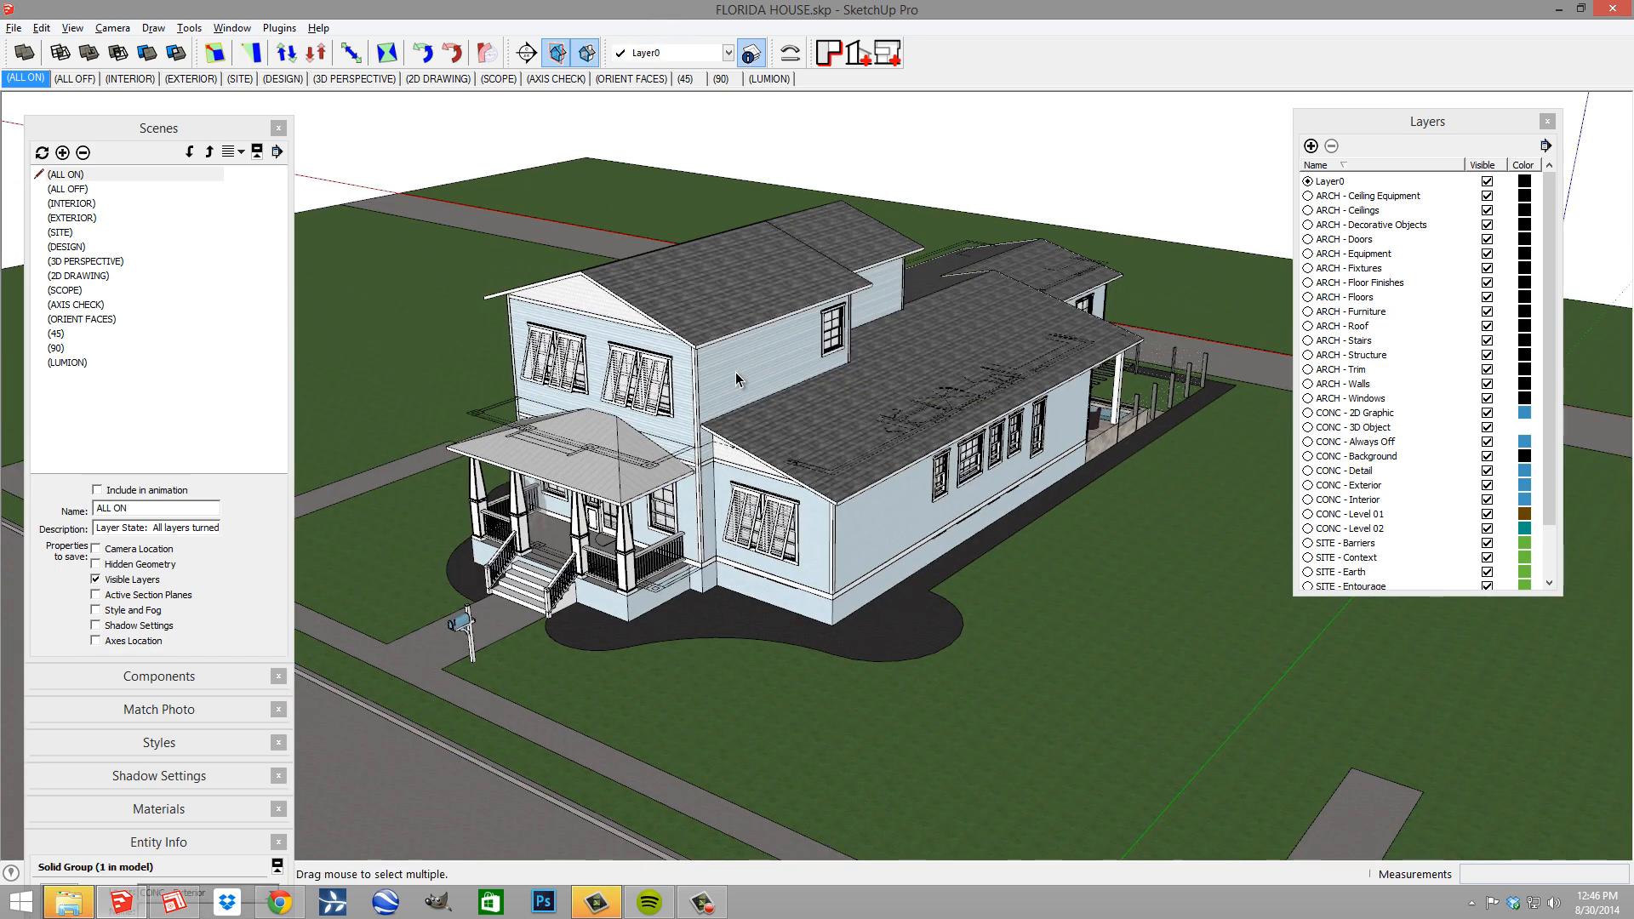
Open the ConDoc Plan Generator and set the number of levels in the structure to 2
scroll(824, 430, "down", 3)
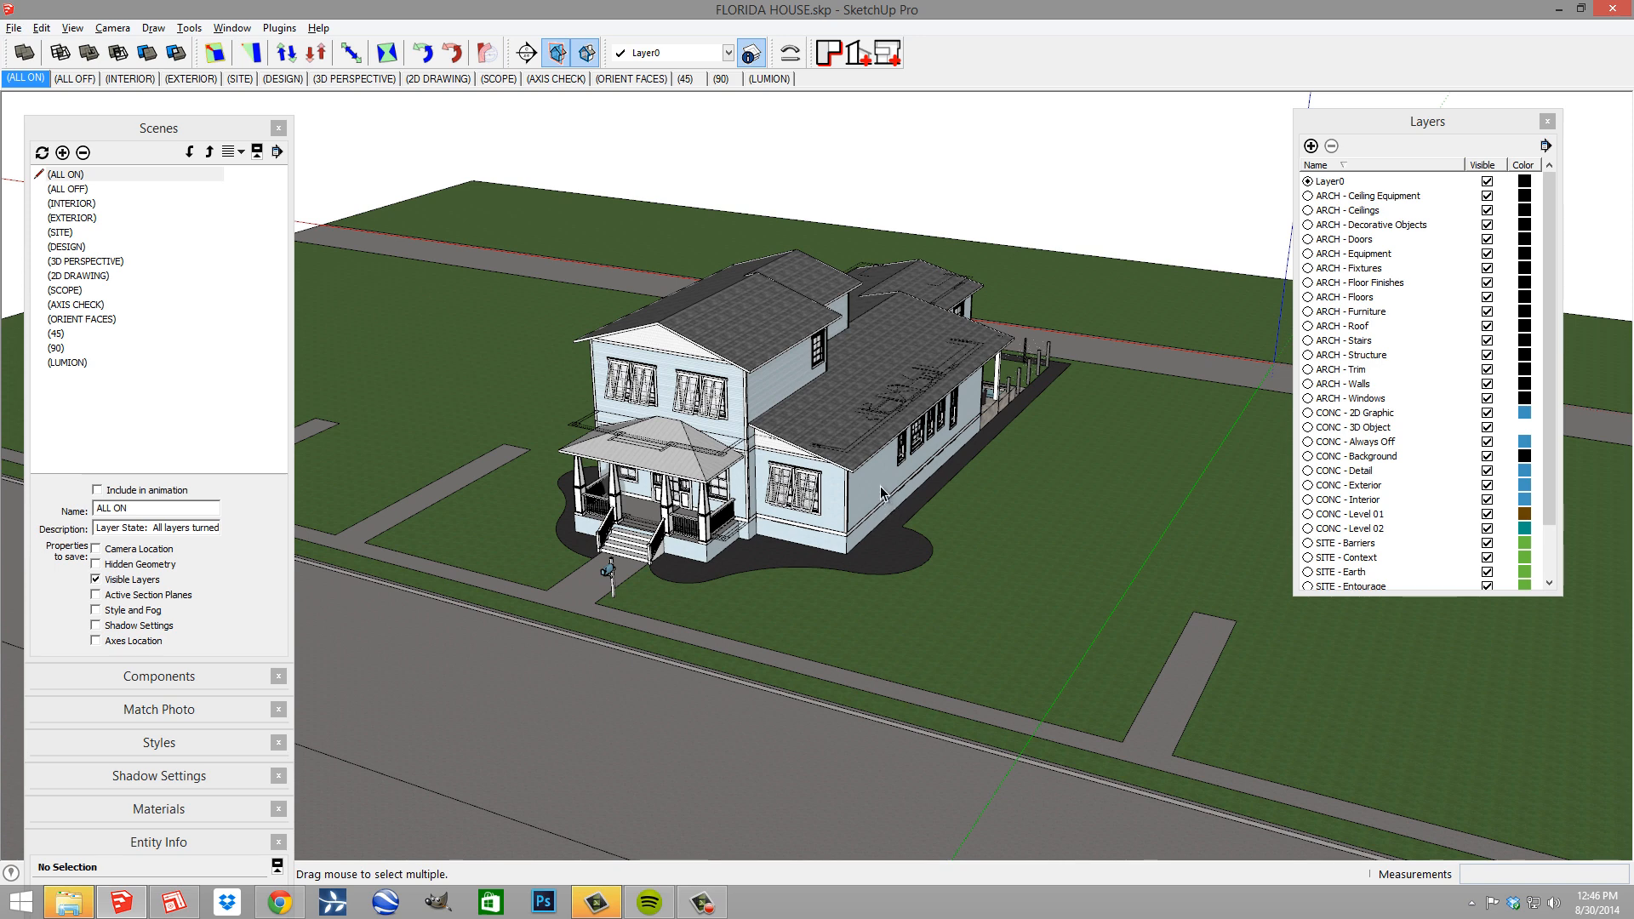
middle_click_drag(773, 560, 773, 395)
scroll(774, 430, "up", 3)
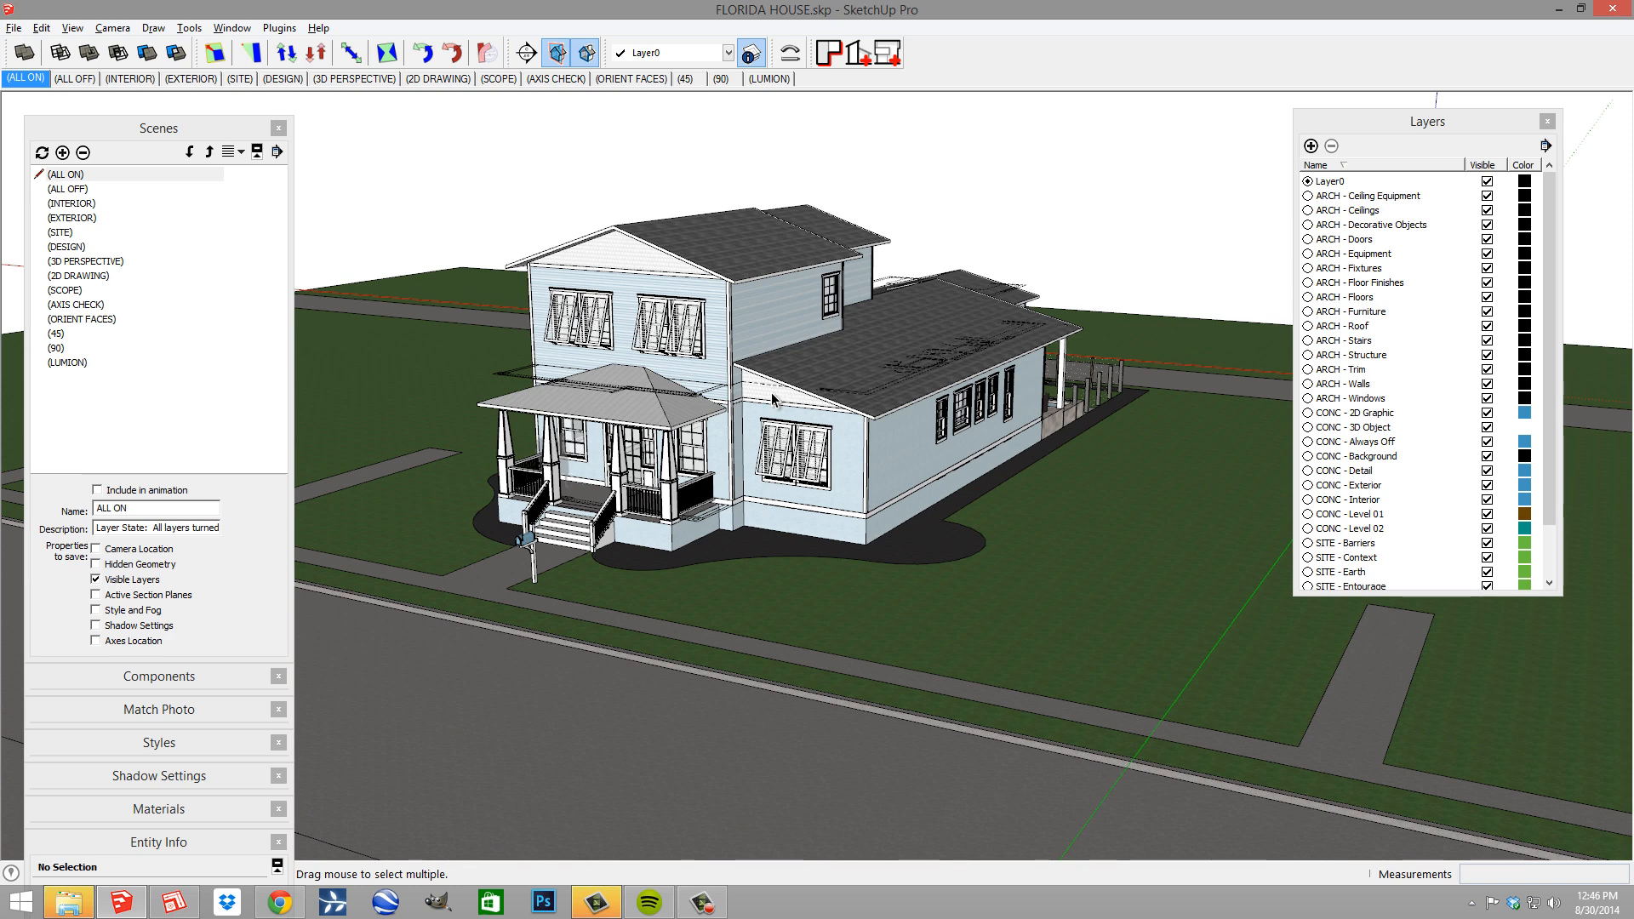
left_click(830, 54)
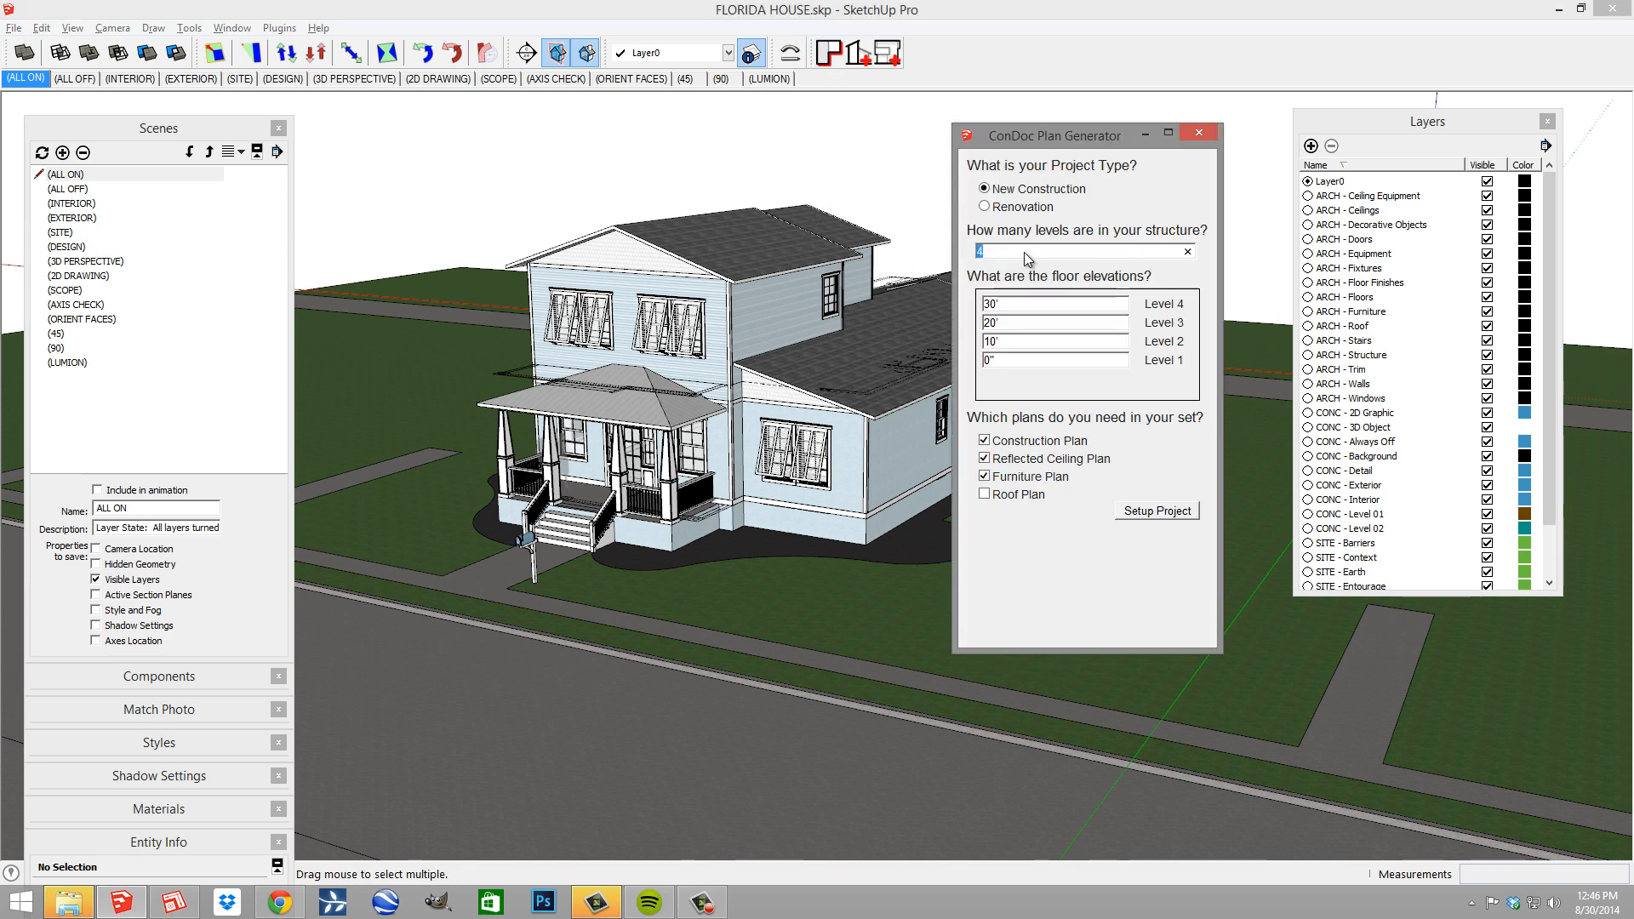
type("2")
left_click(1046, 320)
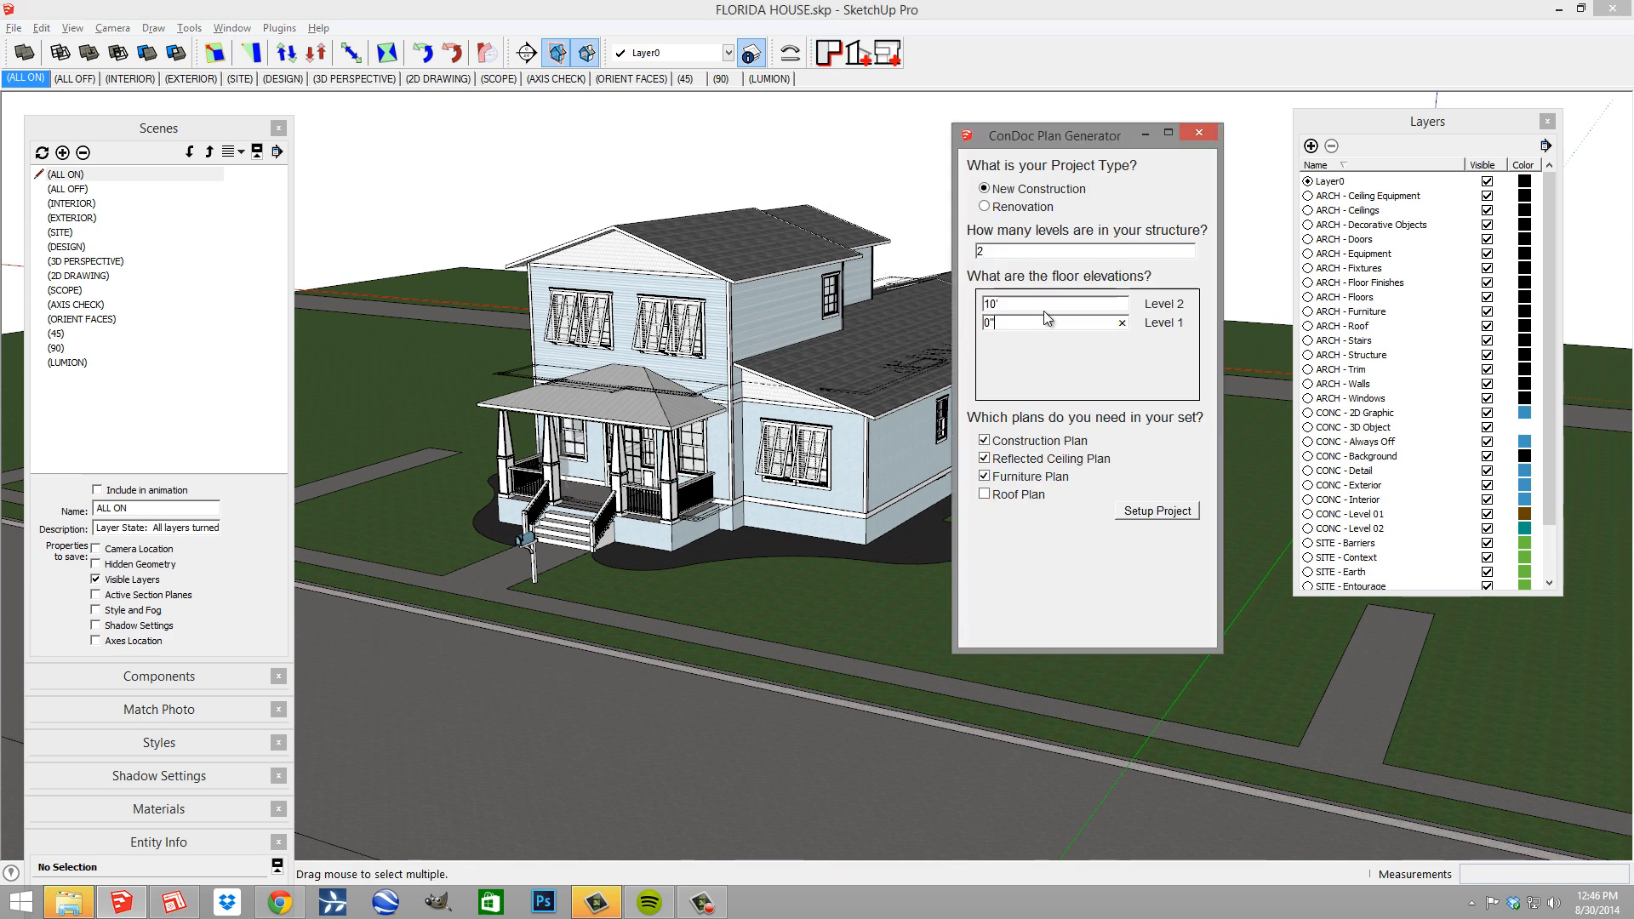
Set up the project's plans with floor elevations of 14' for Level 2 and 3 for Level 1, including the Roof Plan
double_click(1041, 306)
type("14'")
key("Tab")
type("3")
left_click(1018, 495)
left_click(1129, 514)
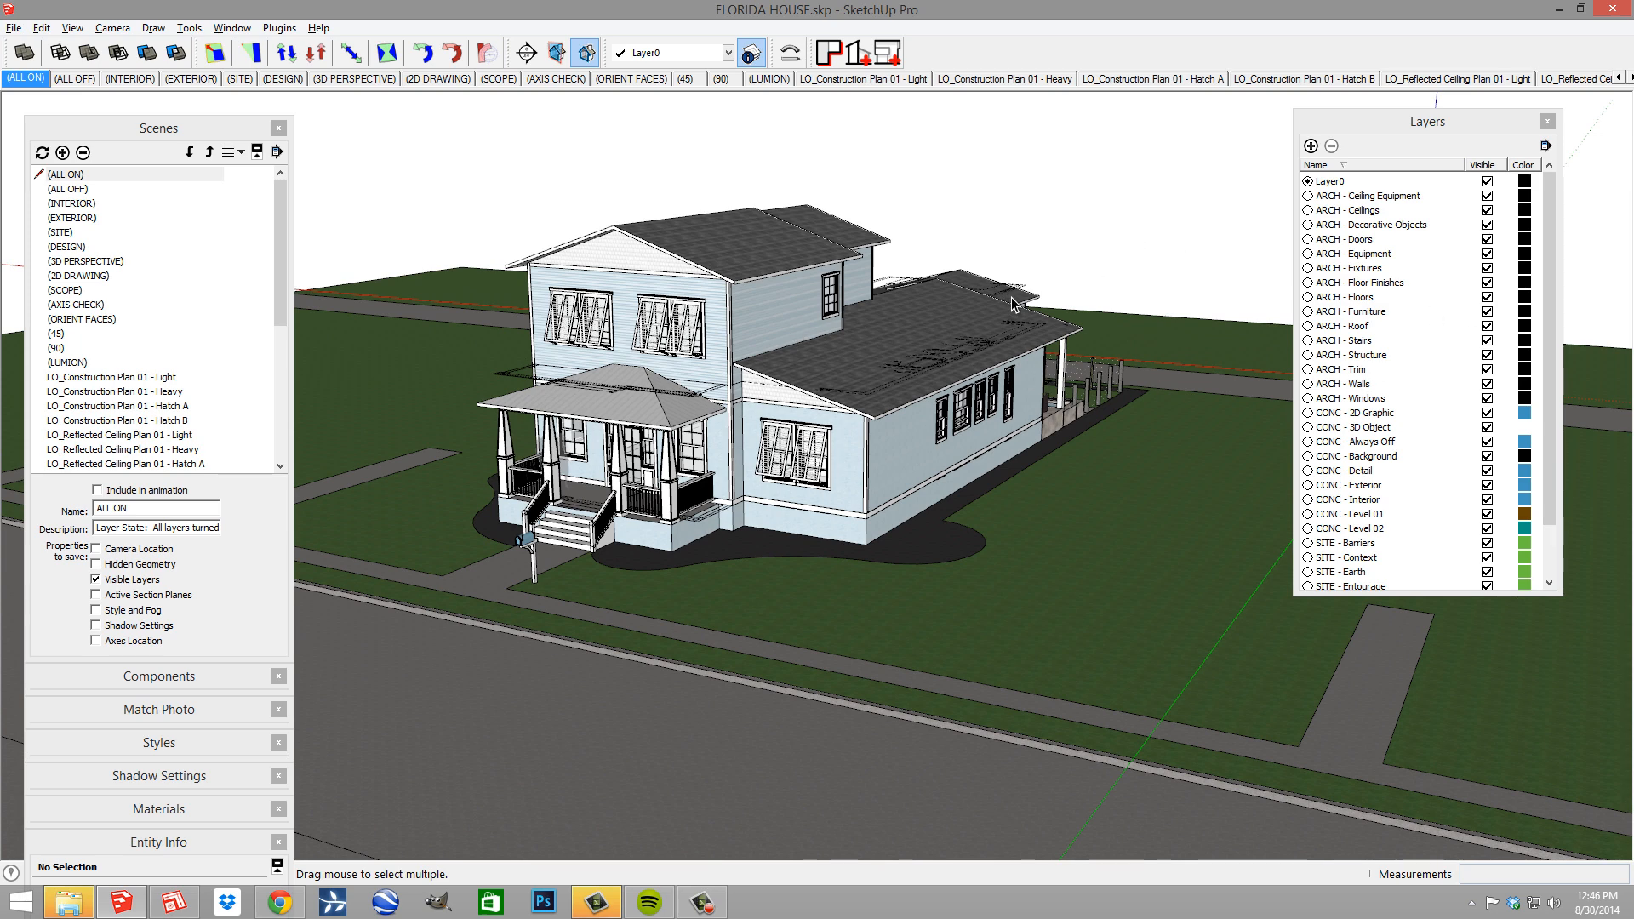
Show the section planes to view them around the house, and hide them again
left_click(555, 55)
scroll(630, 310, "down", 3)
scroll(623, 331, "down", 1)
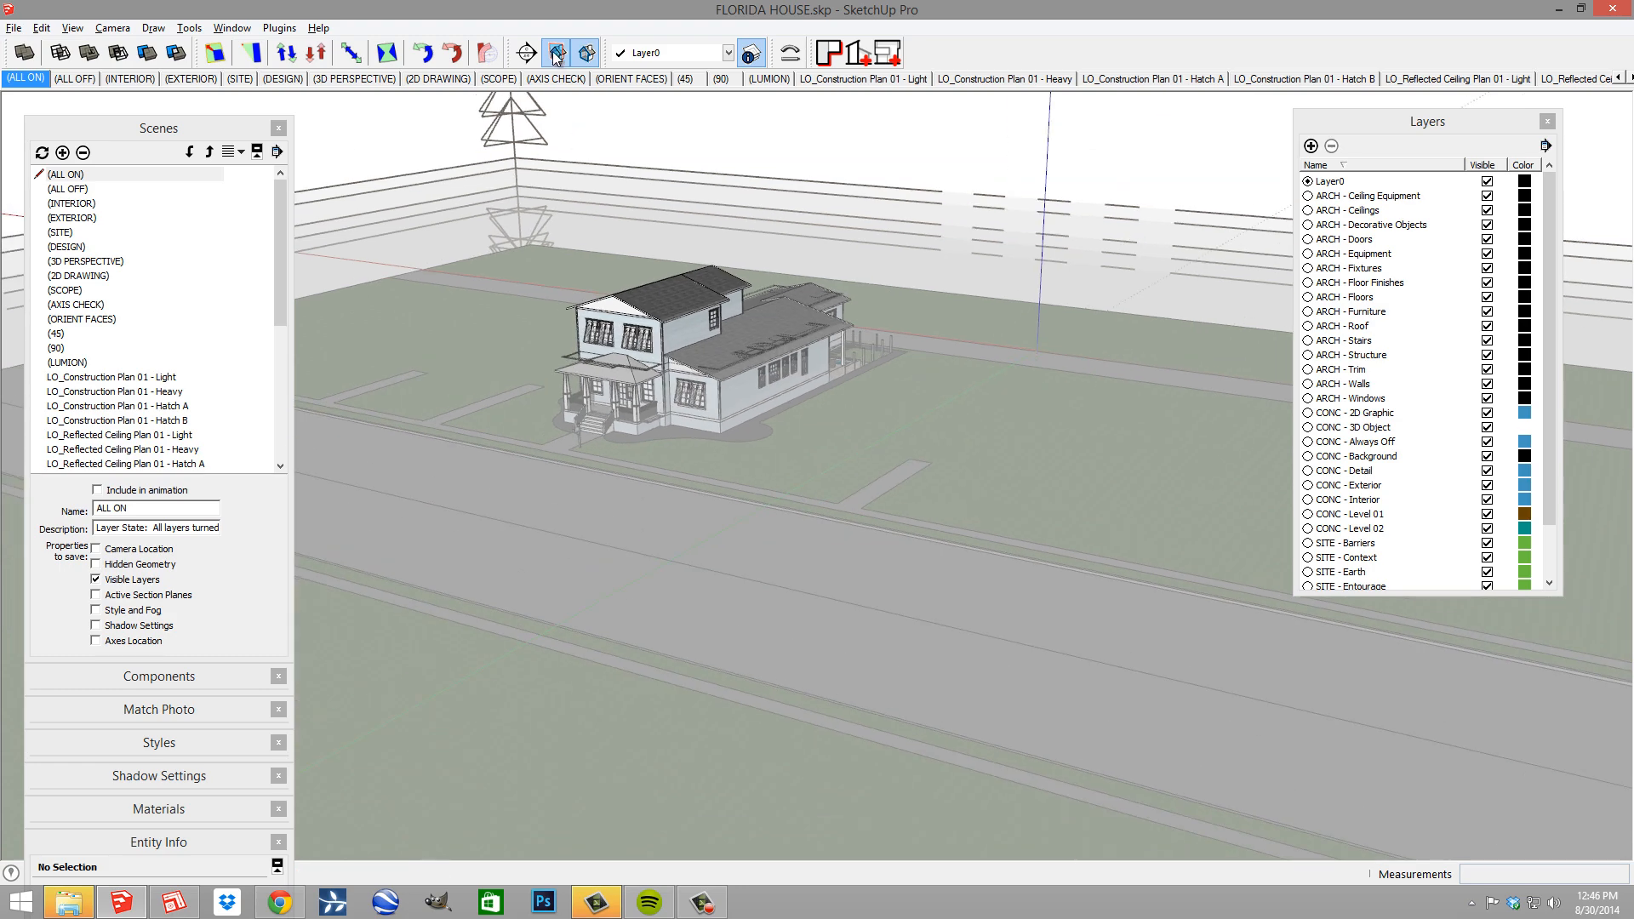
left_click(557, 52)
middle_click_drag(661, 400, 657, 452)
scroll(693, 277, "up", 2)
mouse_move(693, 277)
middle_mouse_down("shift")
mouse_move(692, 343)
mouse_move(713, 275)
middle_mouse_up("shift")
scroll(692, 343, "up", 3)
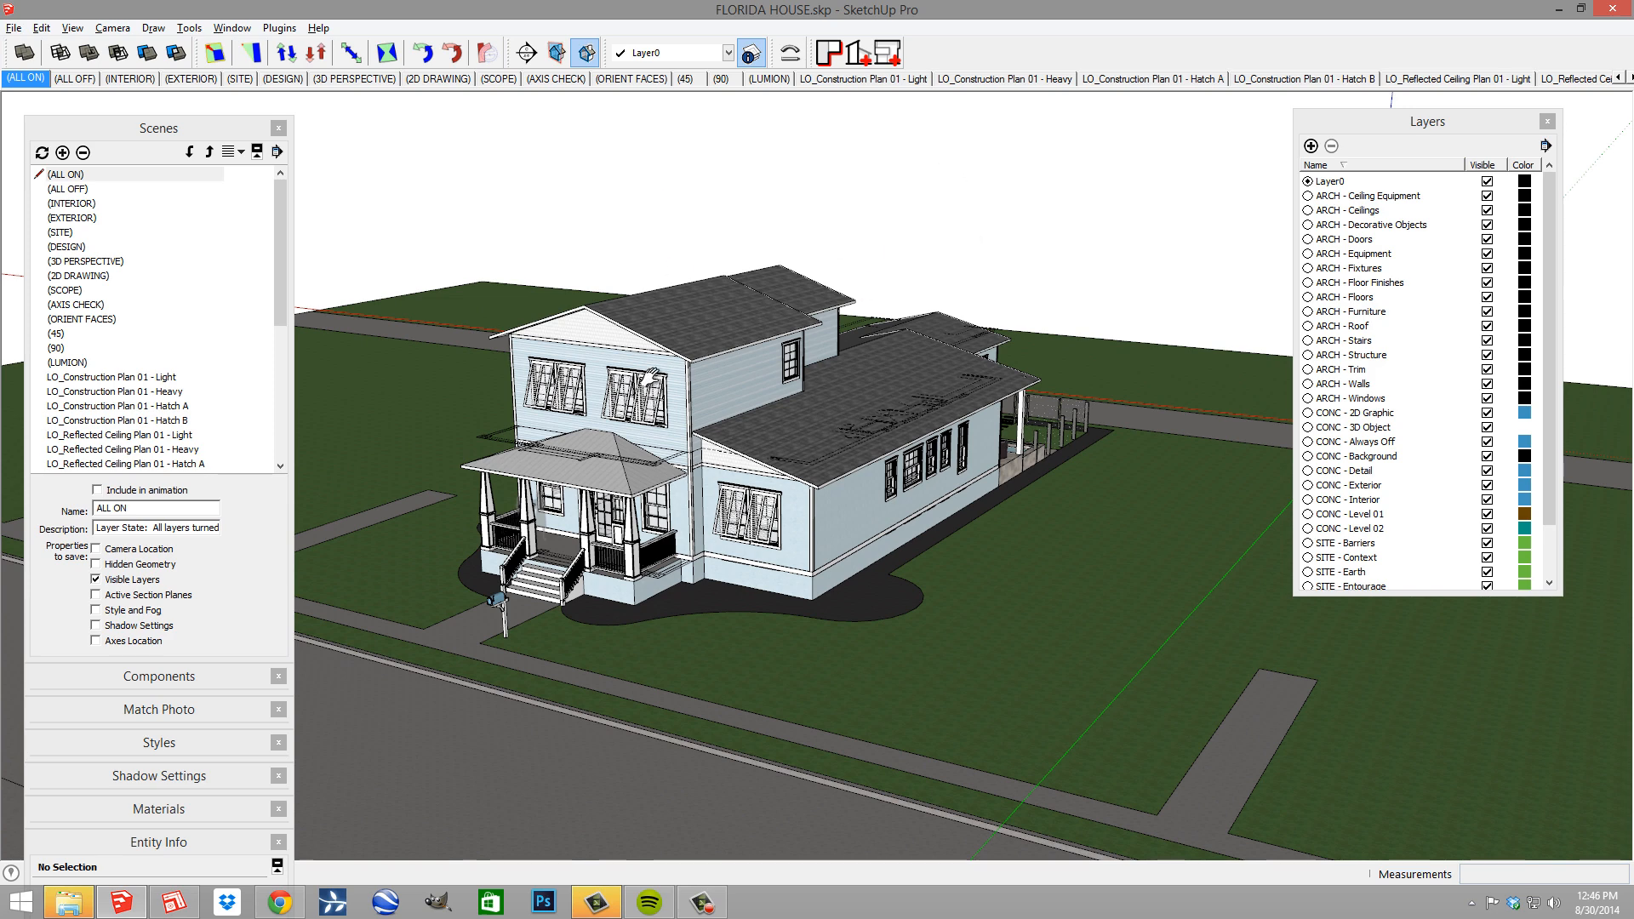
Activate the LO_Construction Plan 01 - Light scene and try to frame the floor plan manually
left_click(884, 81)
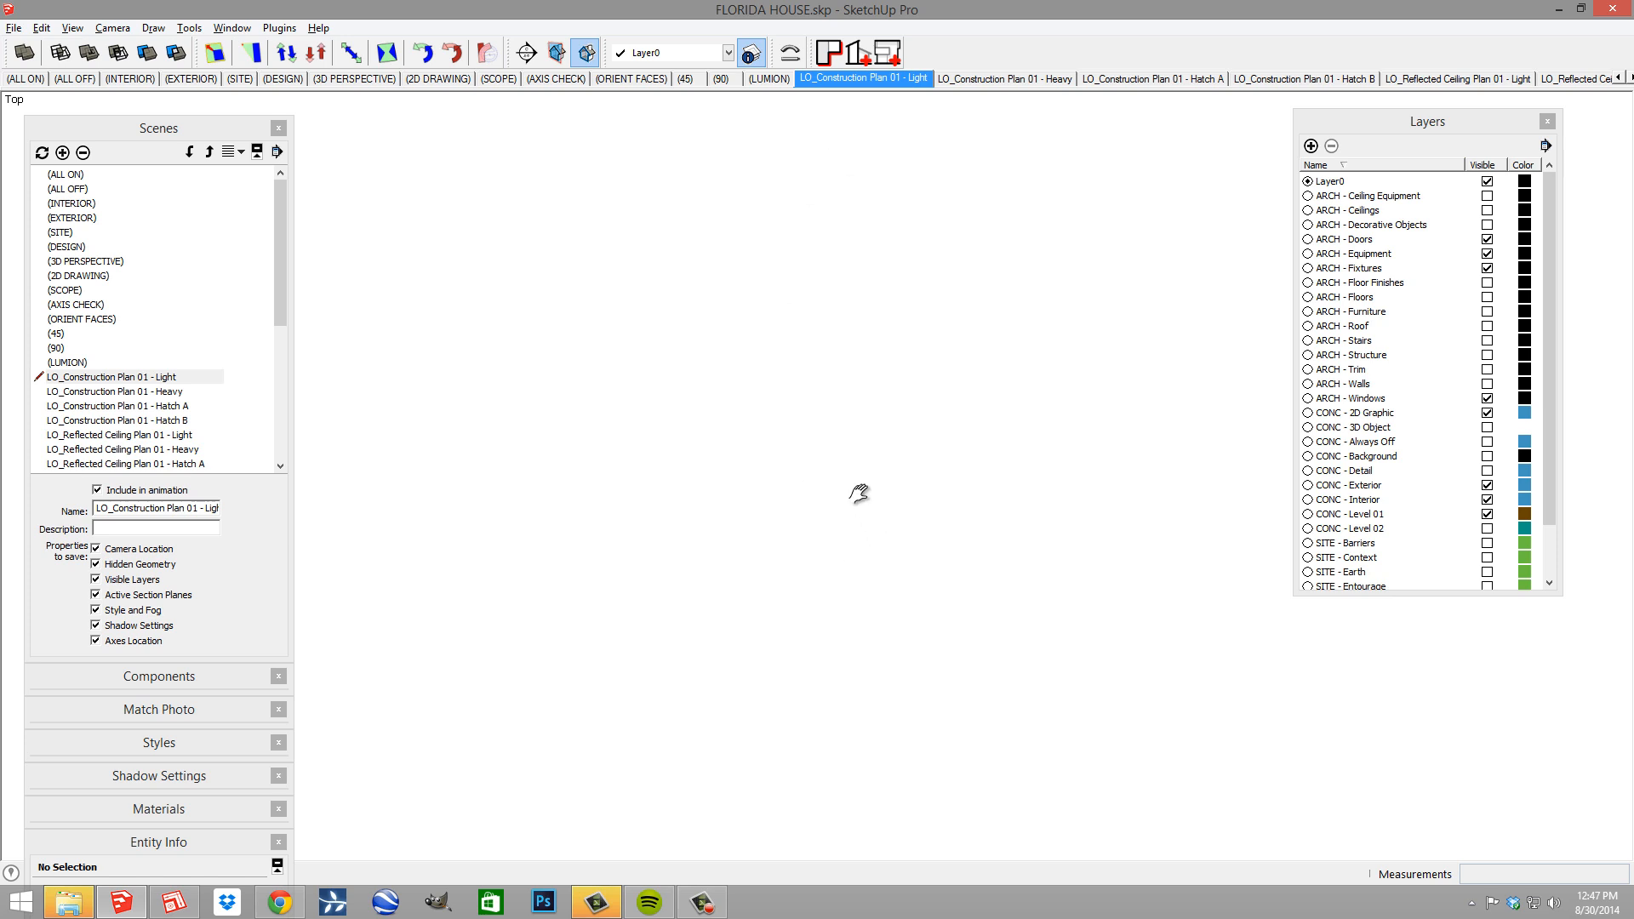
scroll(726, 350, "down", 6)
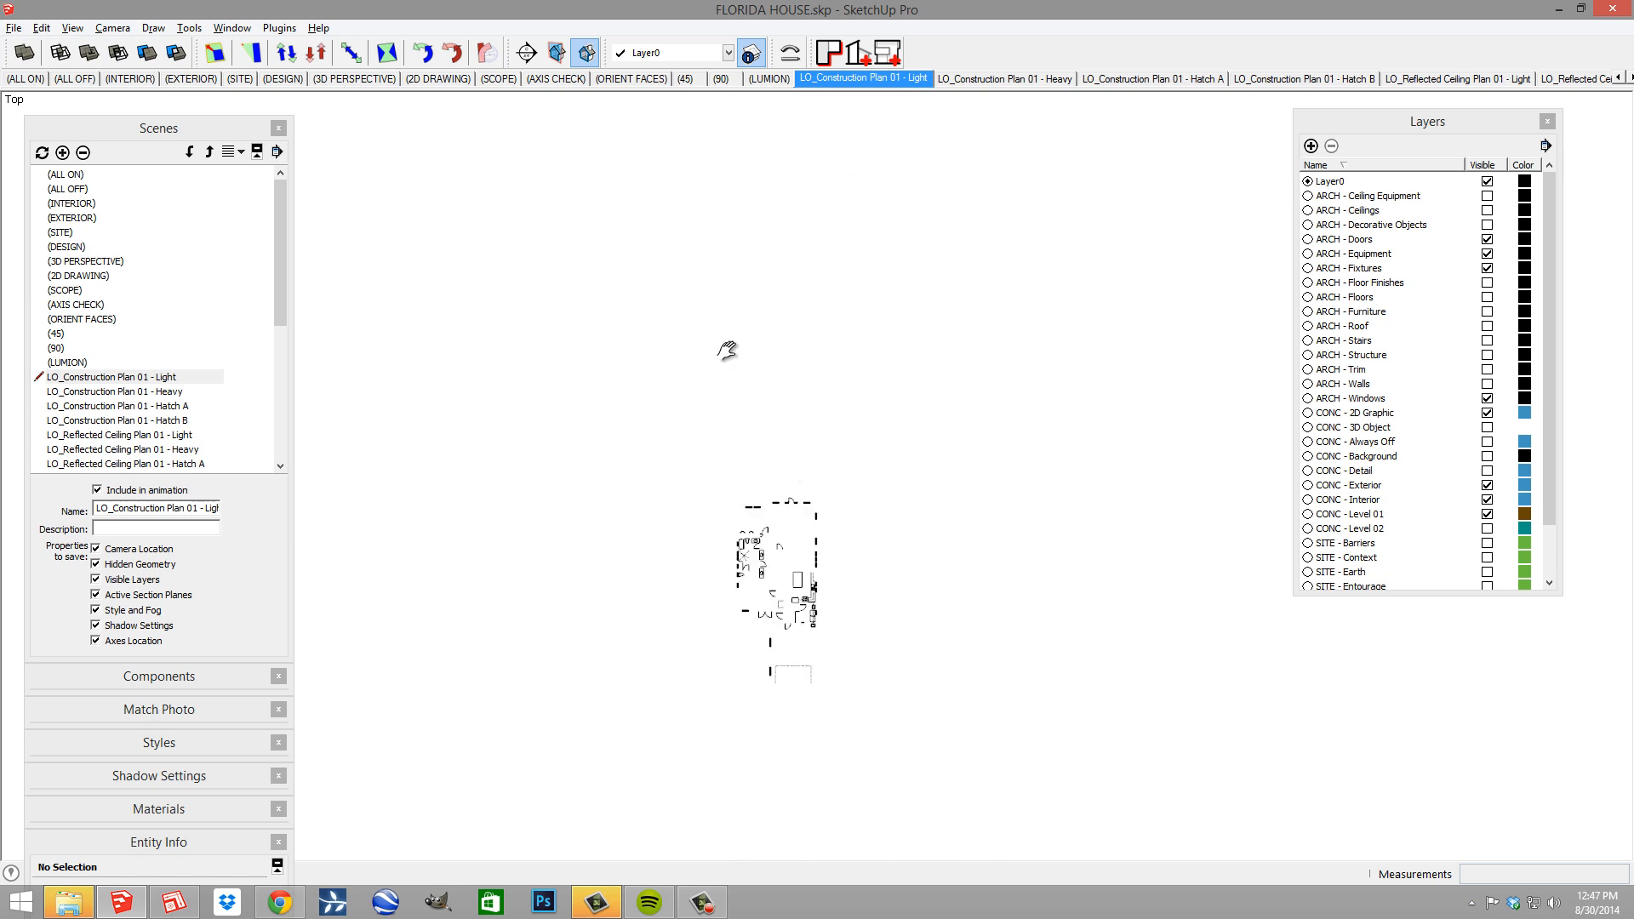
scroll(858, 747, "up", 6)
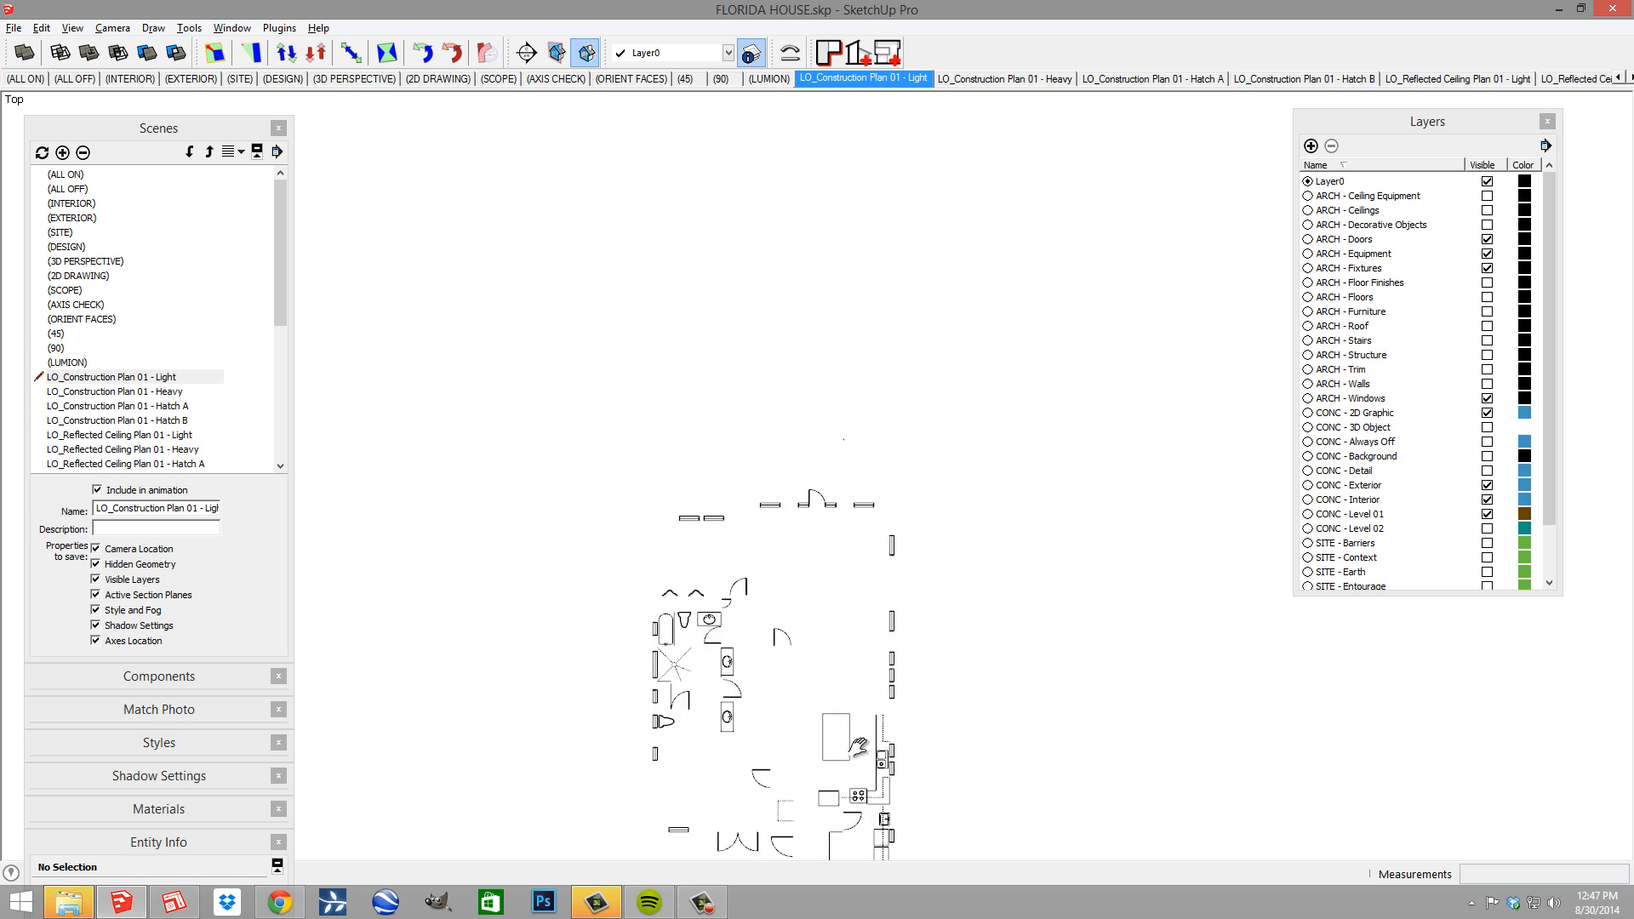
left_click_drag(854, 555, 937, 167)
left_click_drag(937, 660, 921, 403)
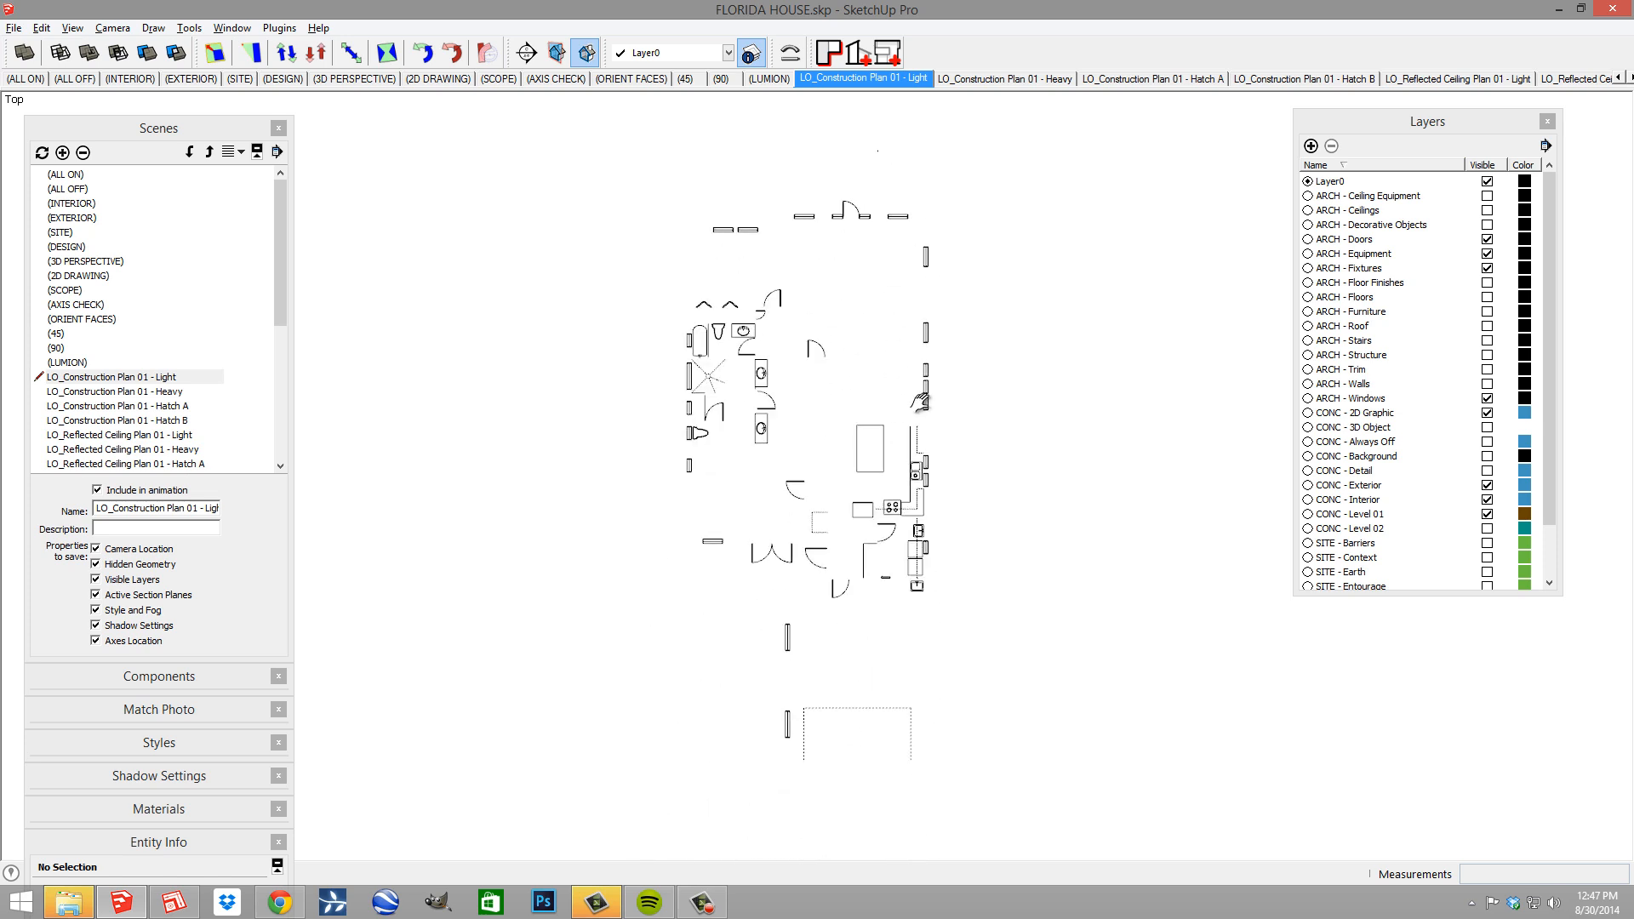
scroll(921, 403, "up", 1)
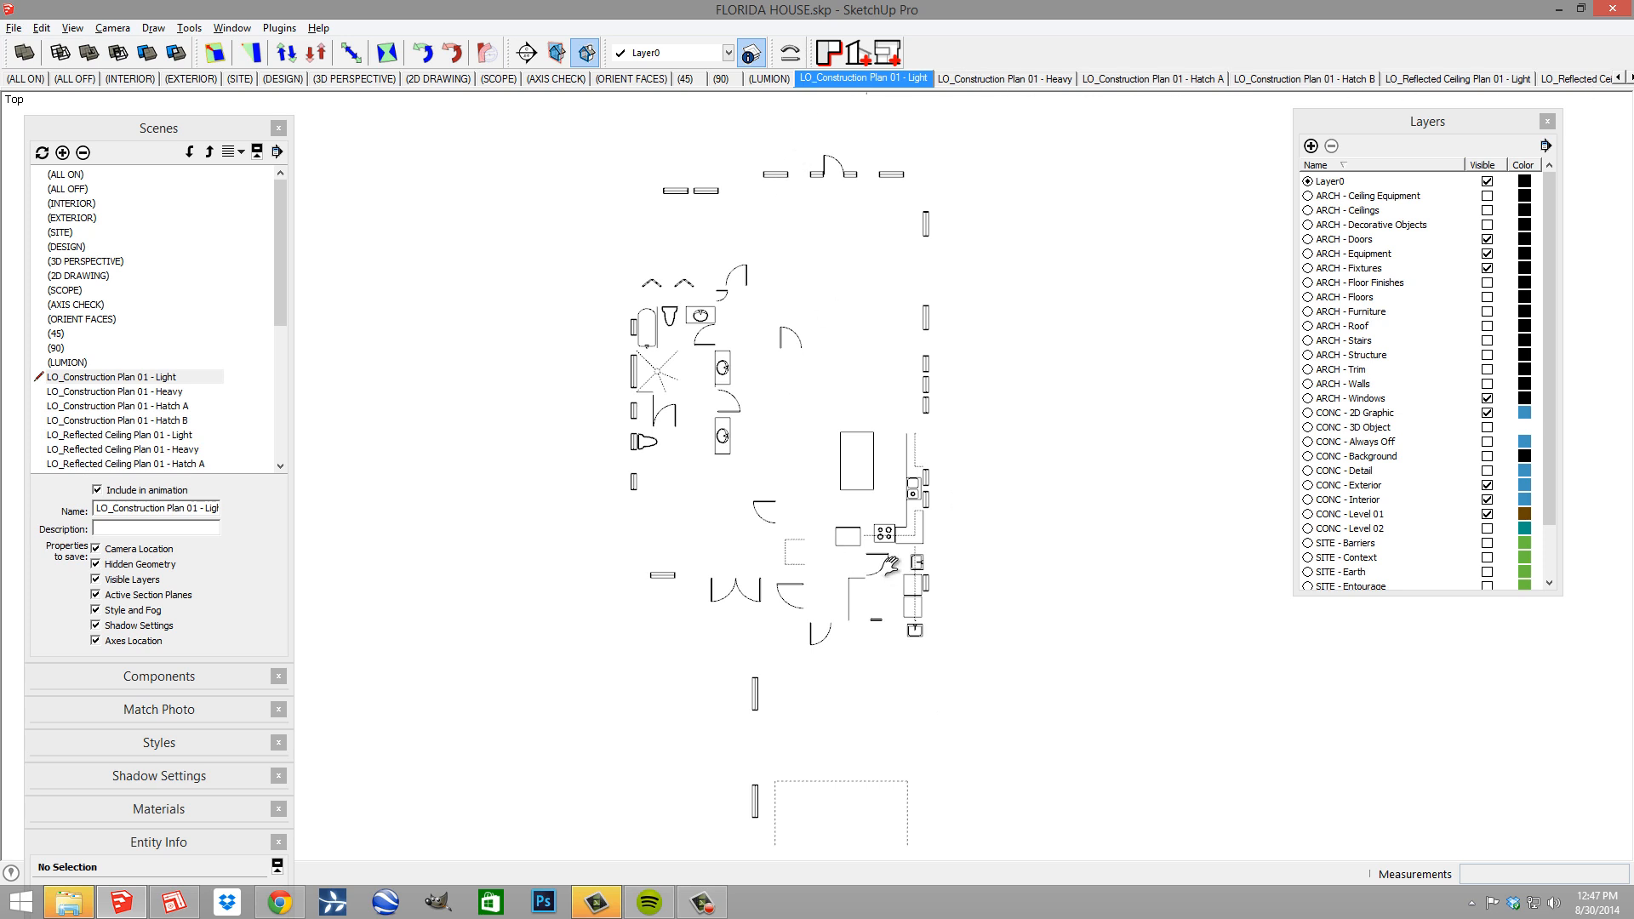
left_click_drag(883, 558, 869, 508)
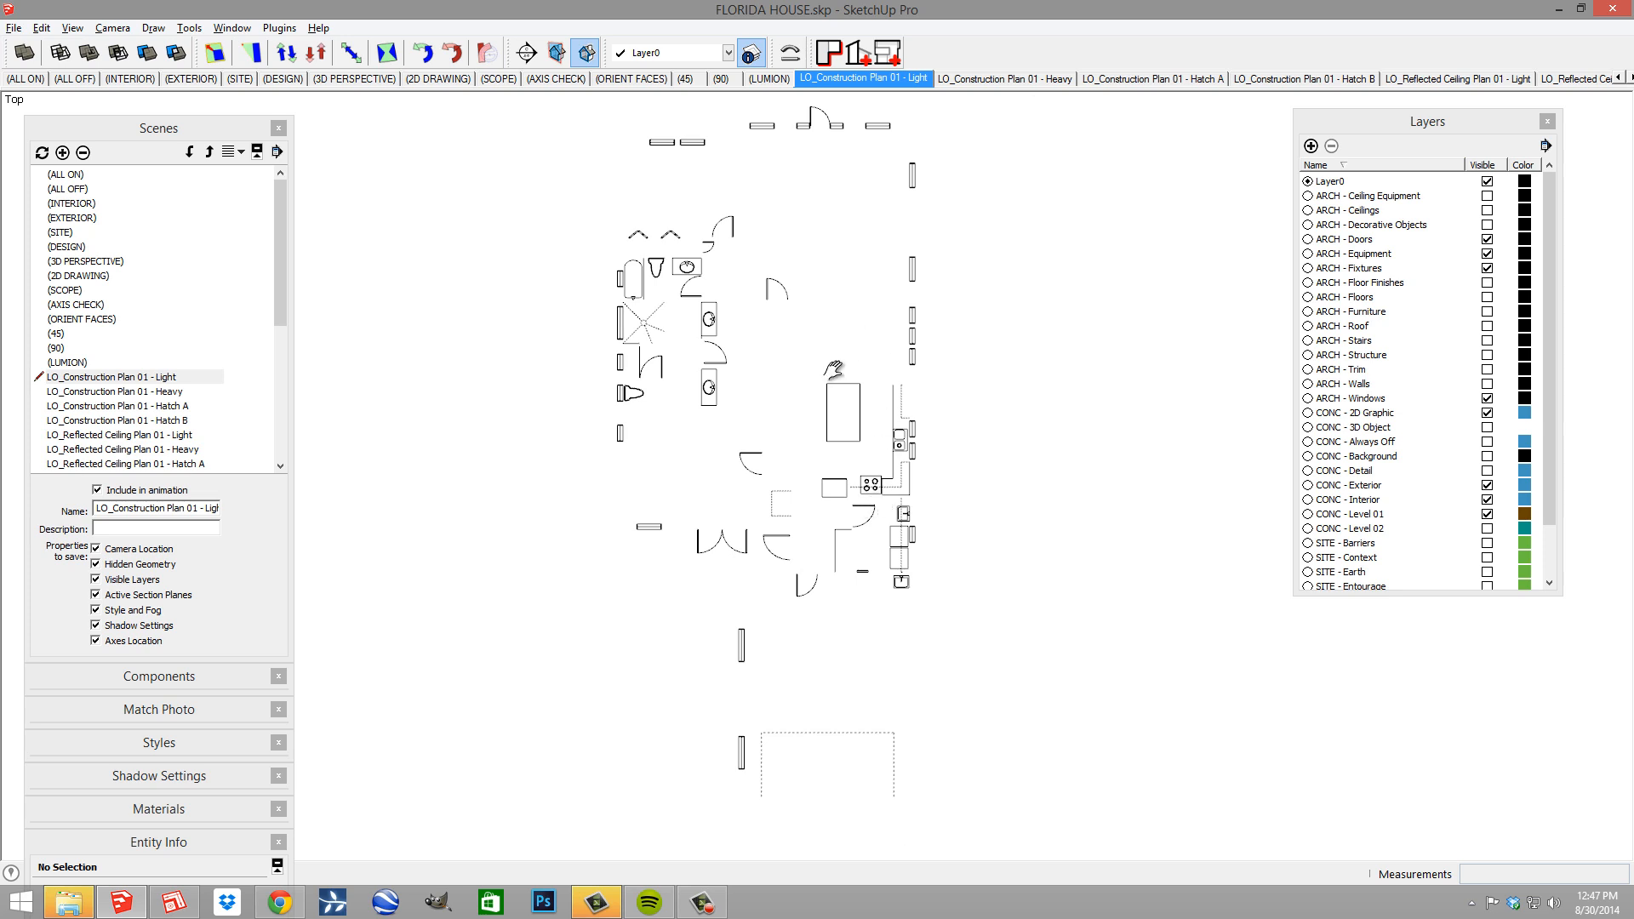
Restore the LO_Construction Plan 01 - Light scene and zoom to the model's extents
left_click(896, 81)
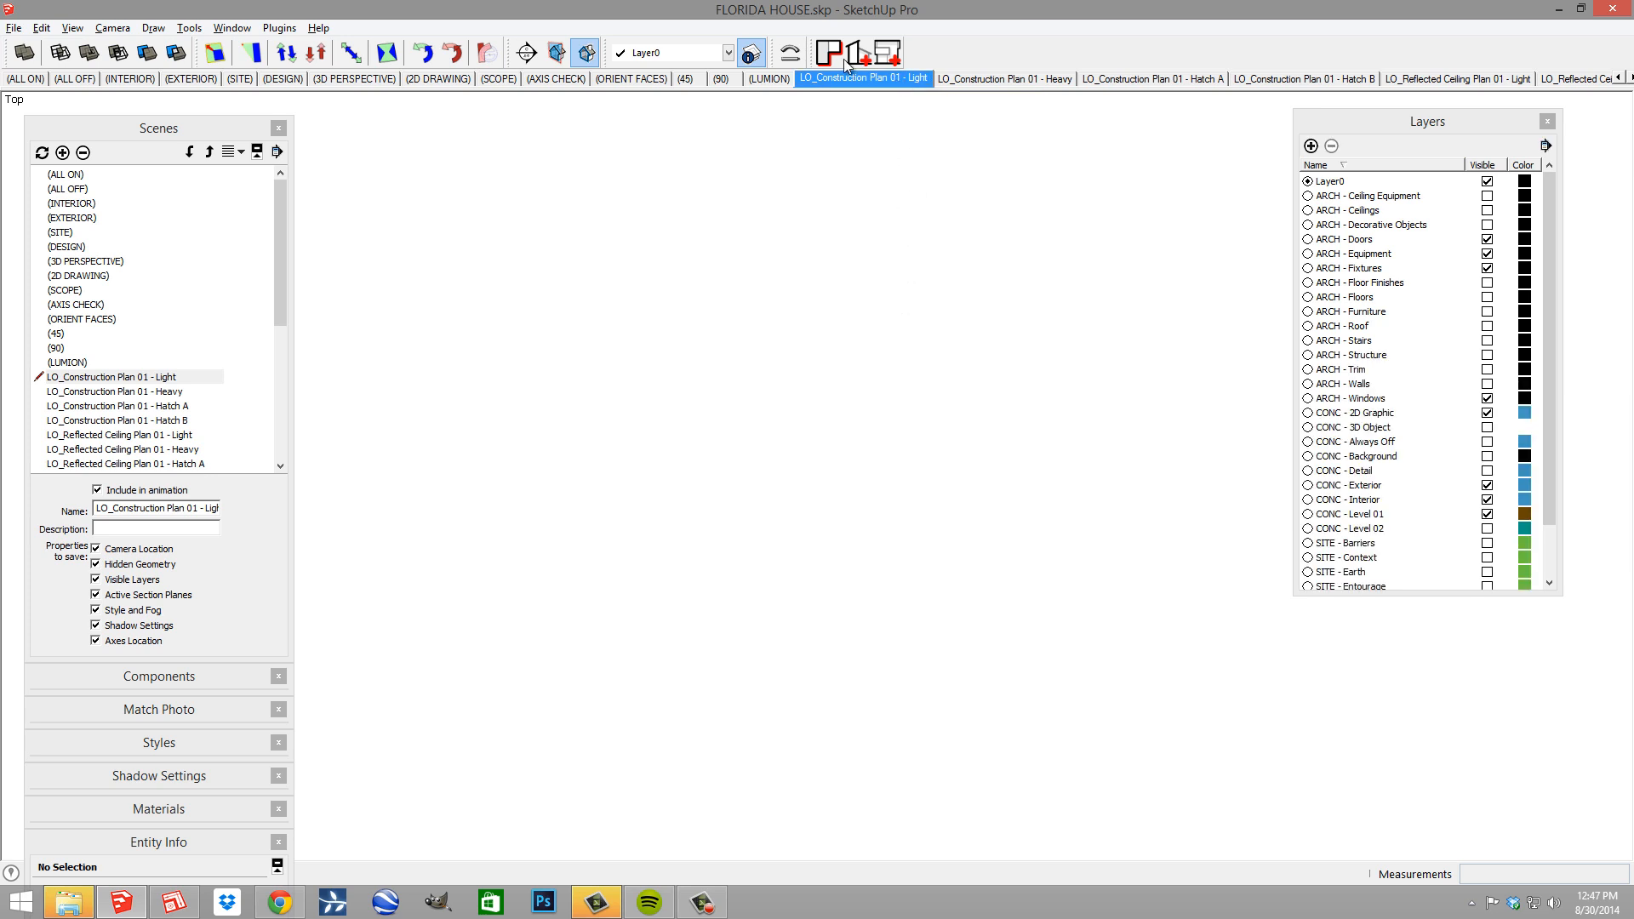
left_click(113, 28)
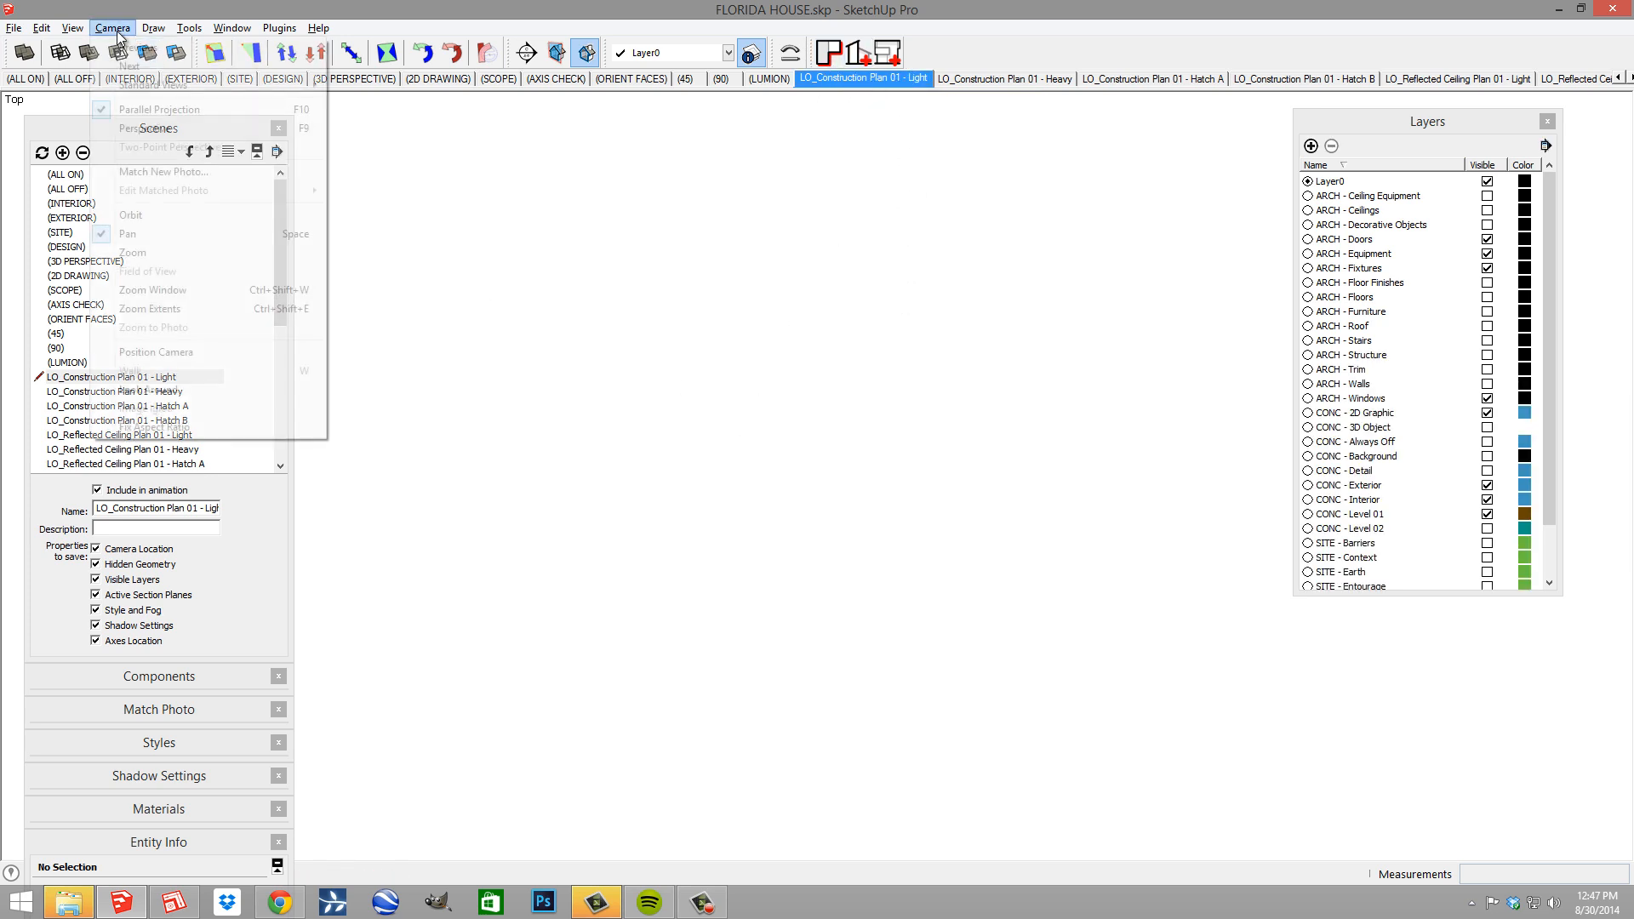
left_click(191, 311)
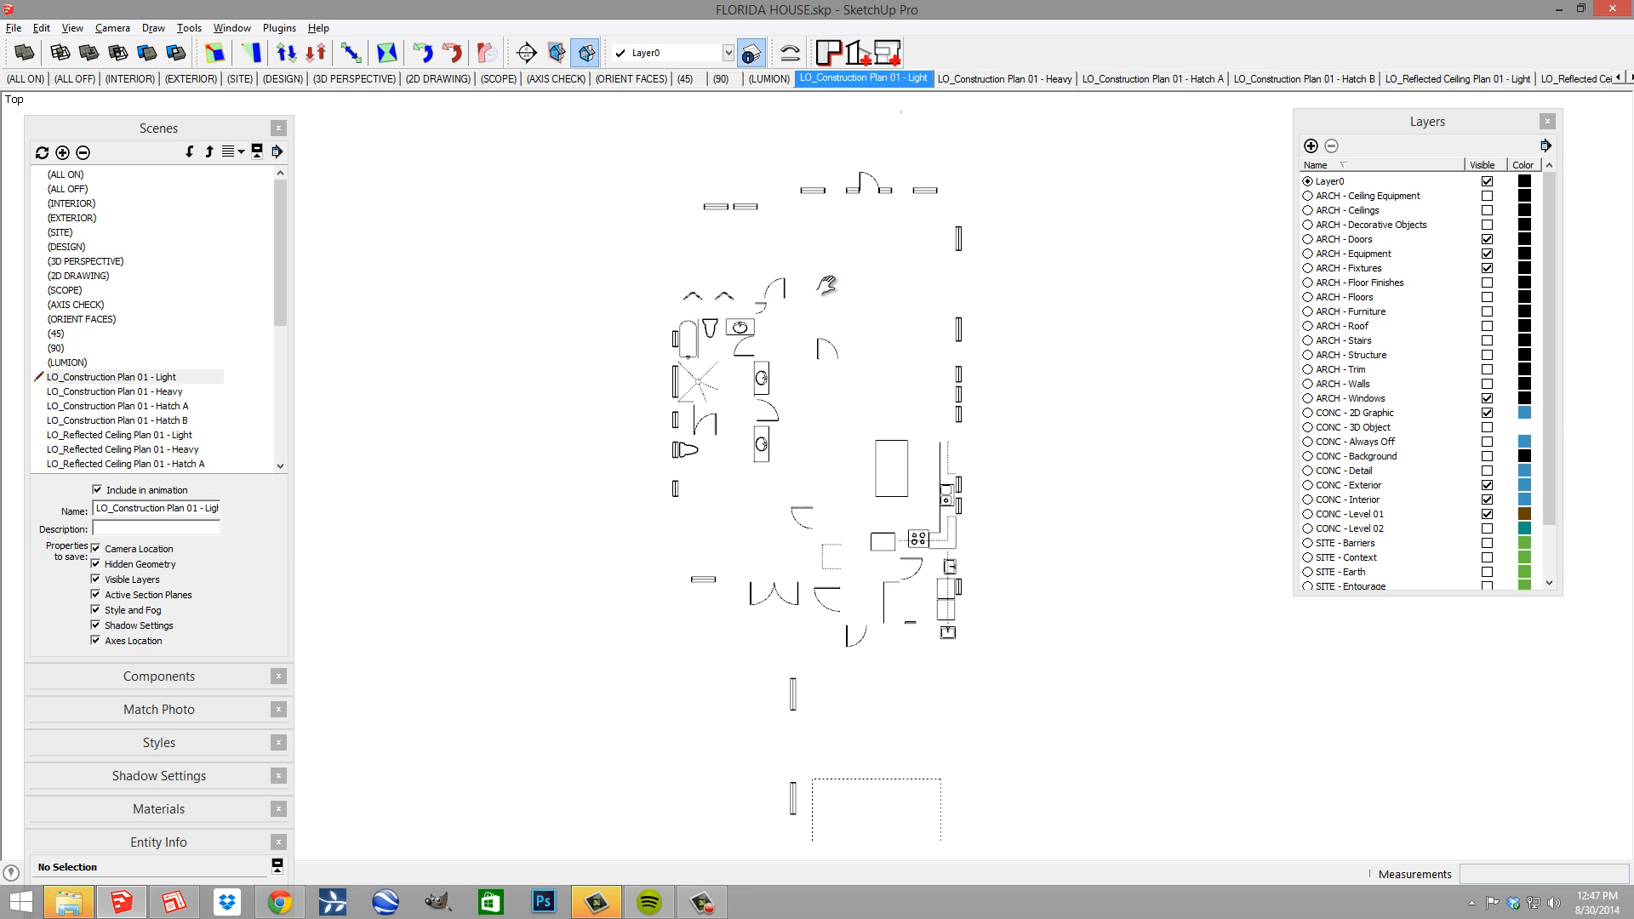
Update only the Camera Location of the Light, Heavy, Hatch A and Hatch B scenes of LO_Construction Plan 01, and recall the Light scene
left_click(135, 392, "shift")
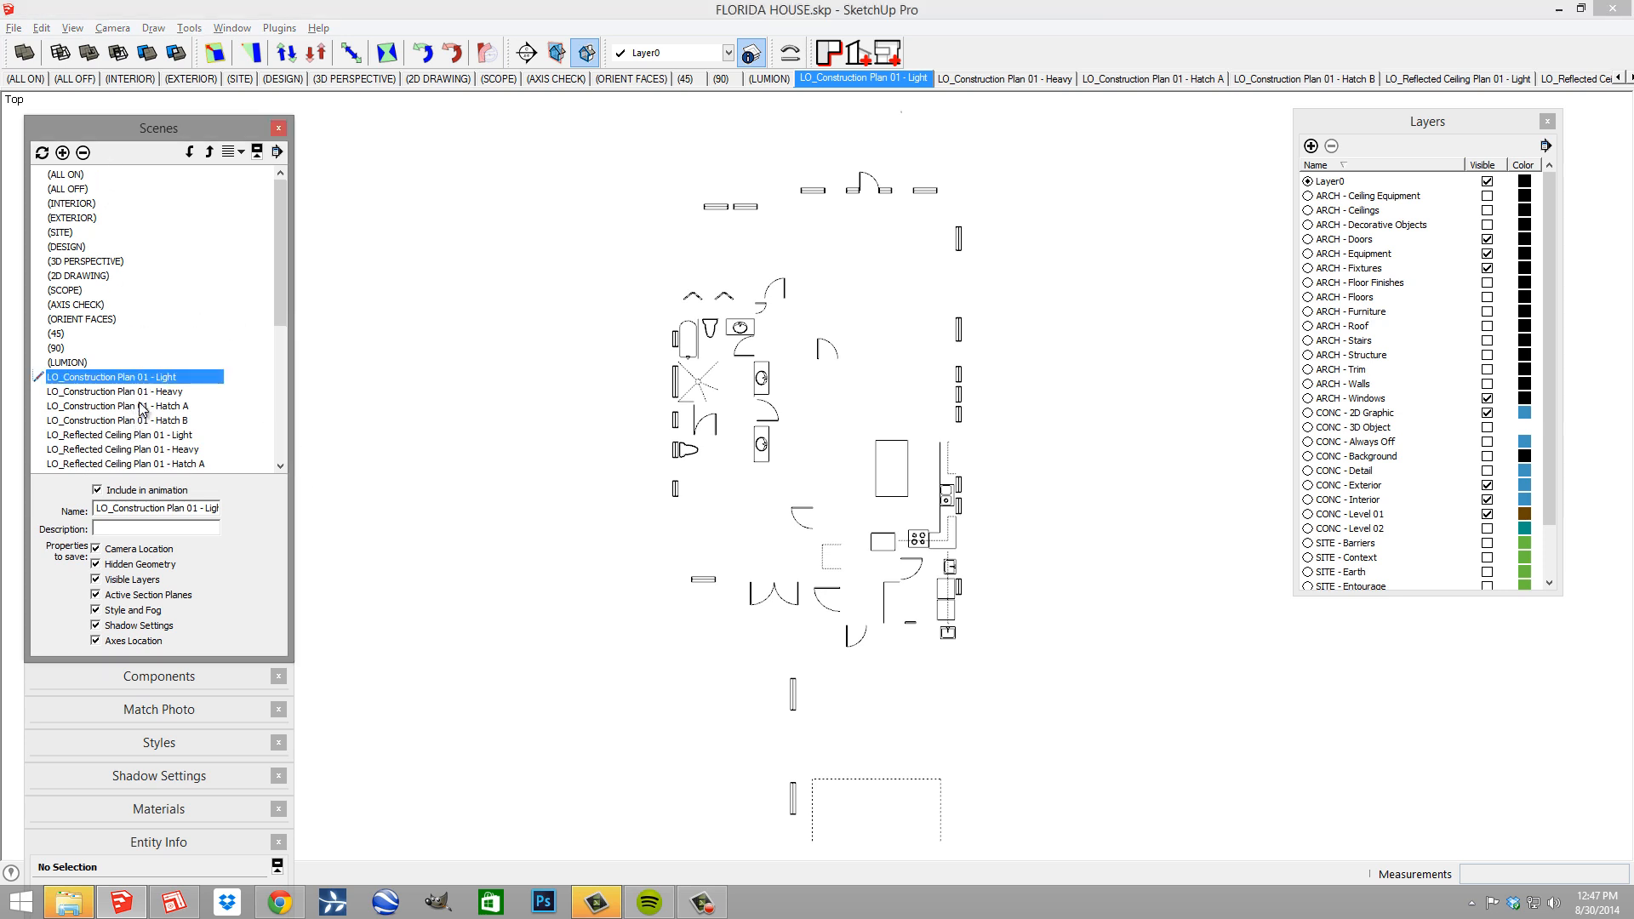
left_click(134, 406, "shift")
left_click(137, 420, "shift")
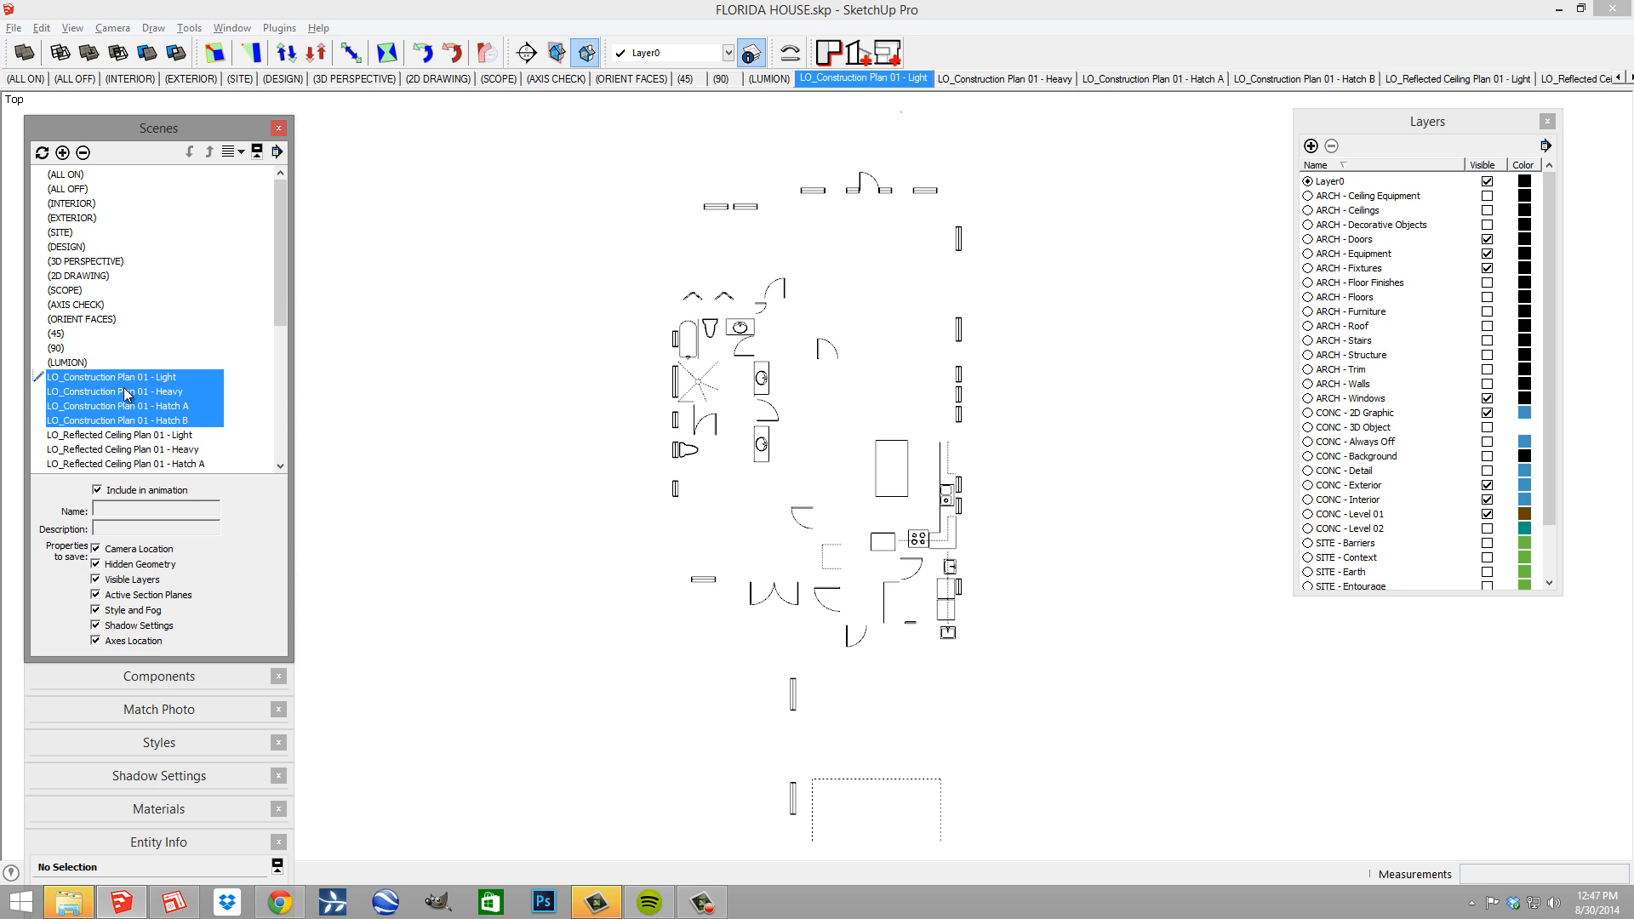
left_click(41, 153)
left_click_drag(149, 317, 291, 512)
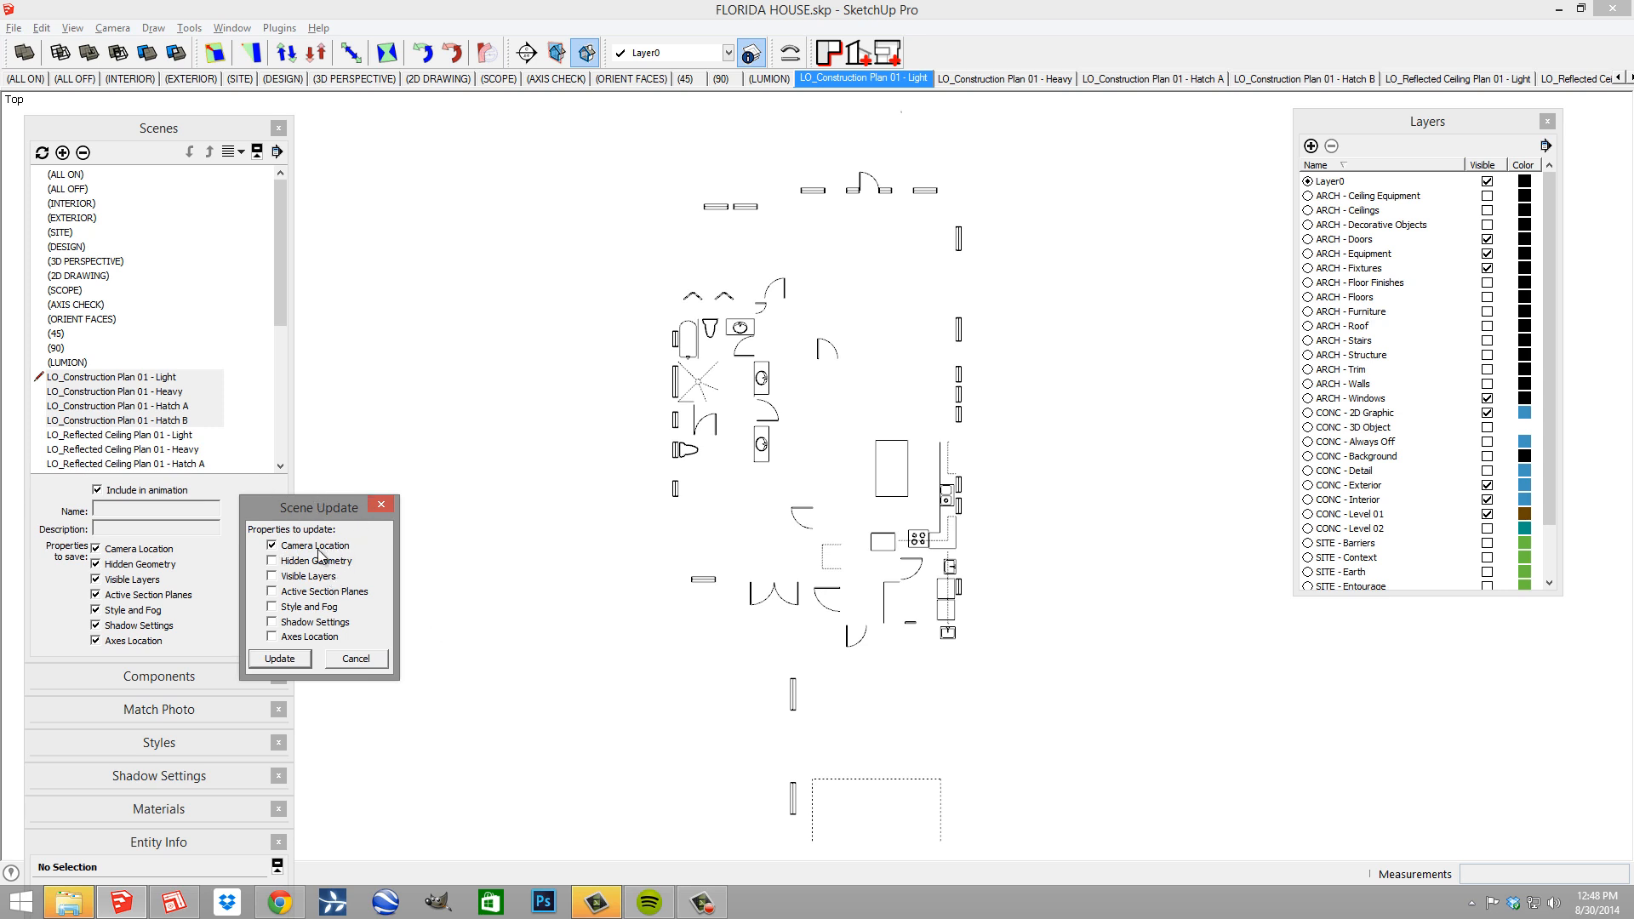
left_click(281, 659)
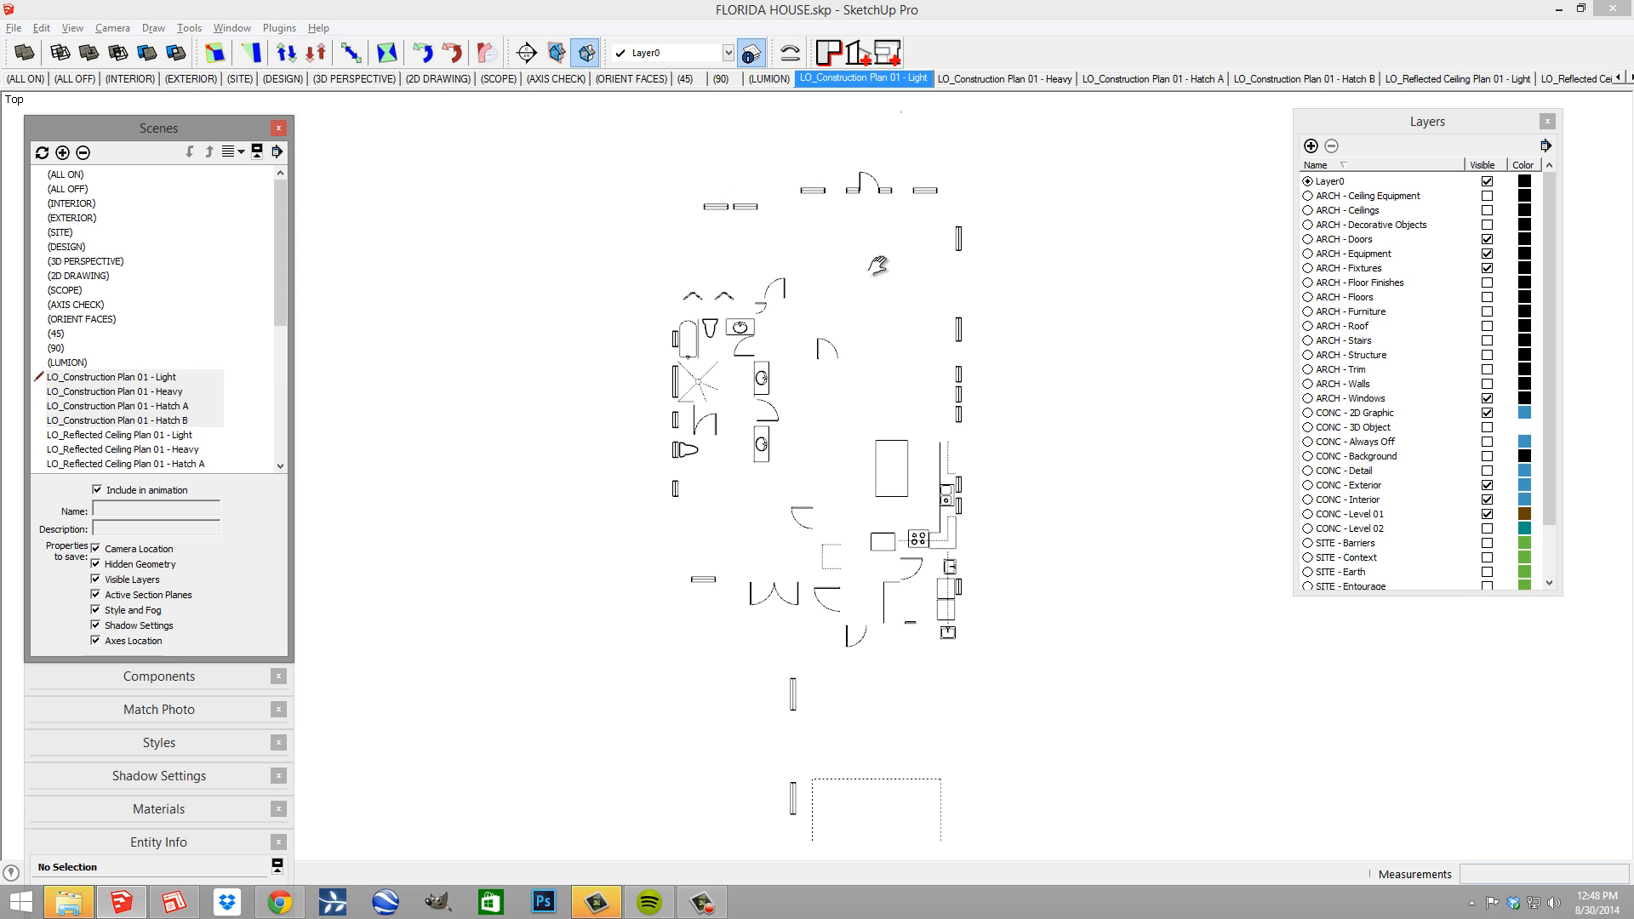
left_click(885, 78)
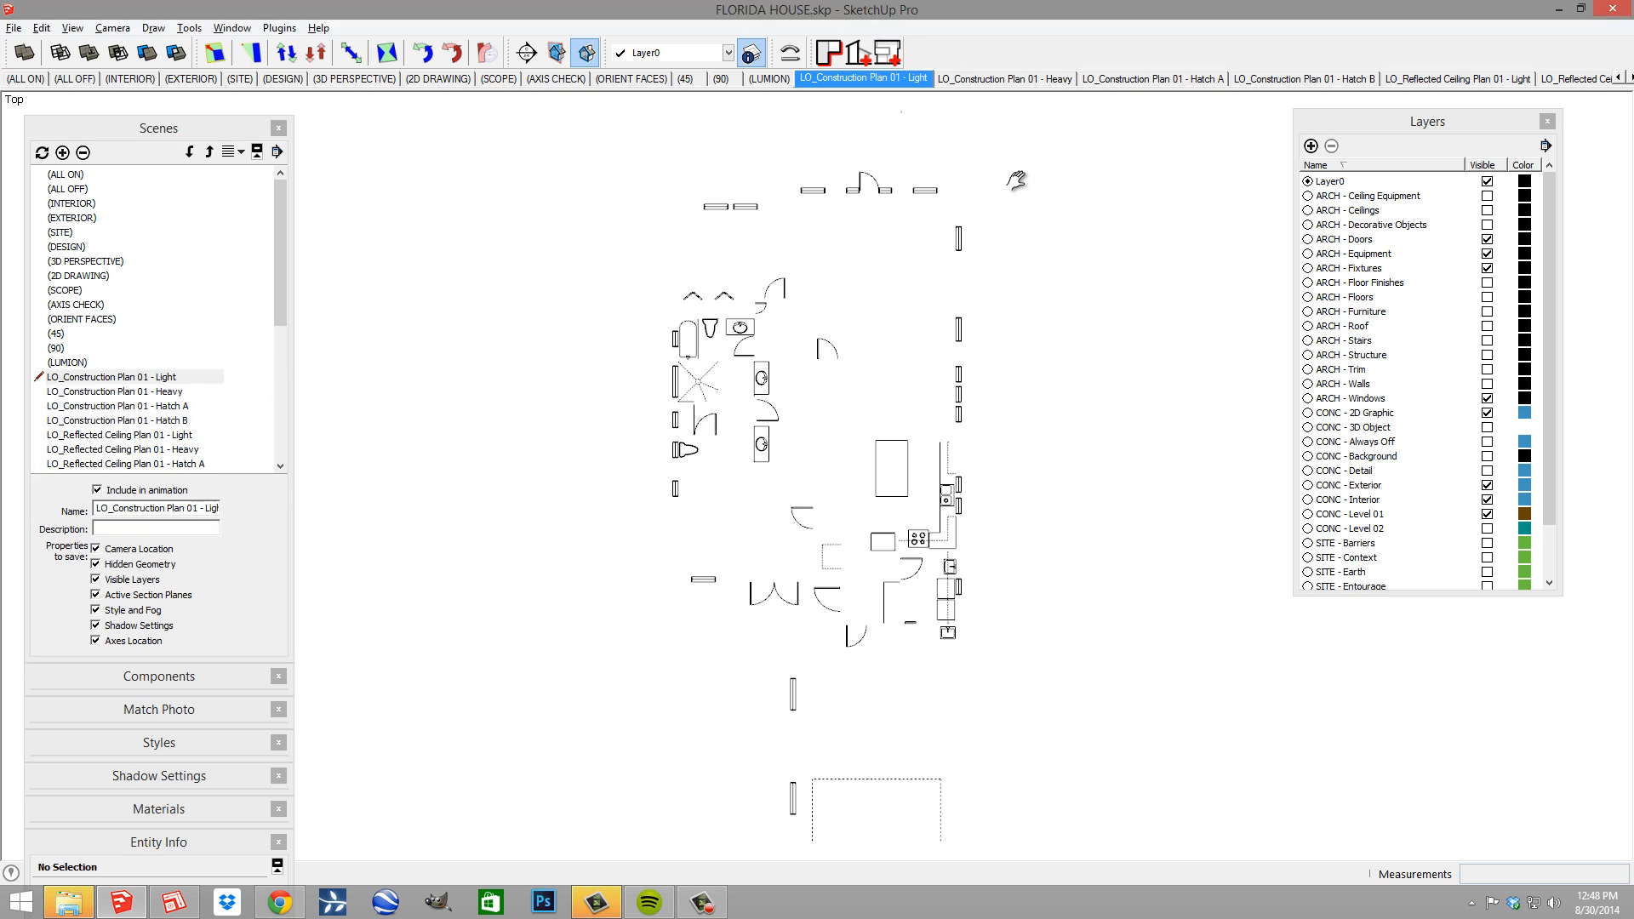
Check the Heavy and Hatch A scenes of LO_Construction Plan 01 for matching views and save the model
left_click(1027, 79)
left_click(1159, 78)
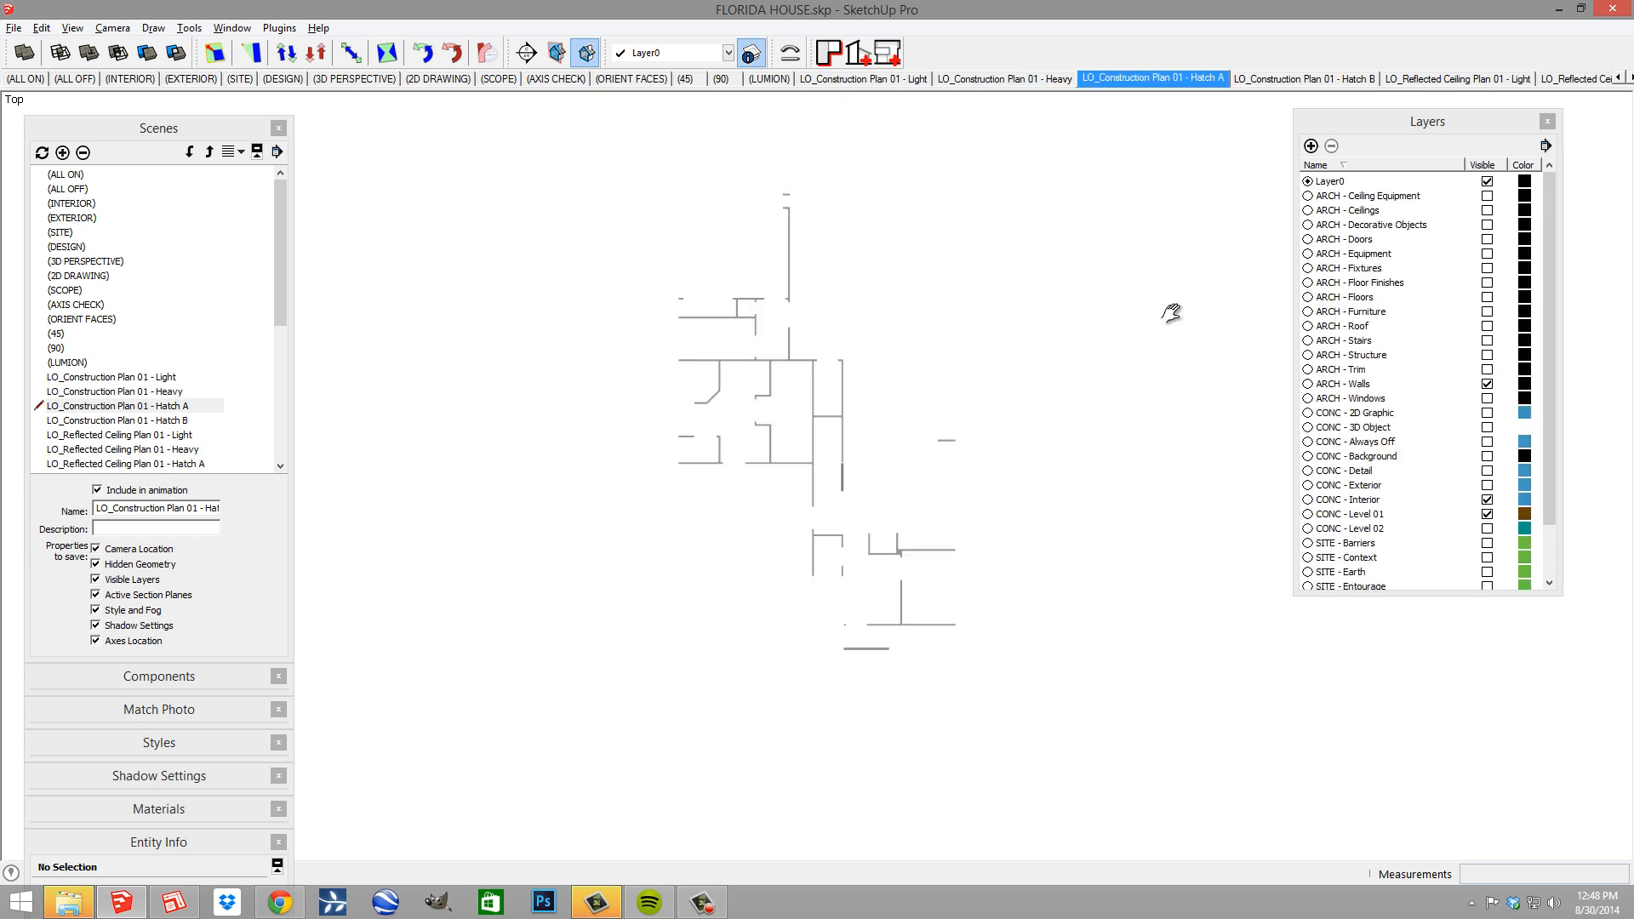
left_click(13, 28)
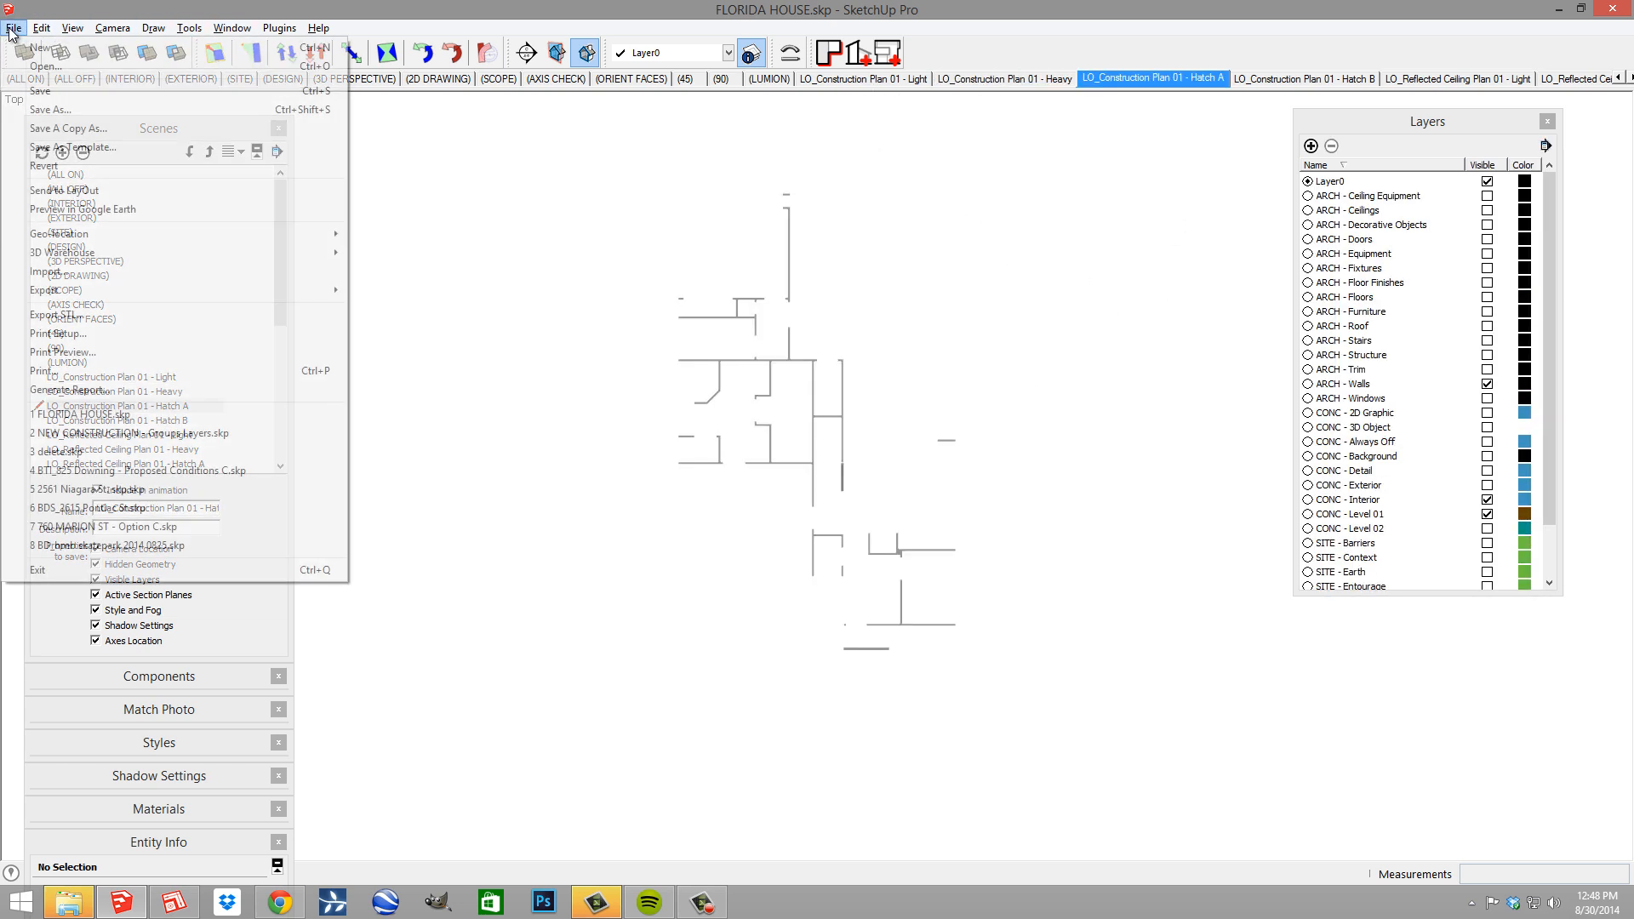
left_click(31, 95)
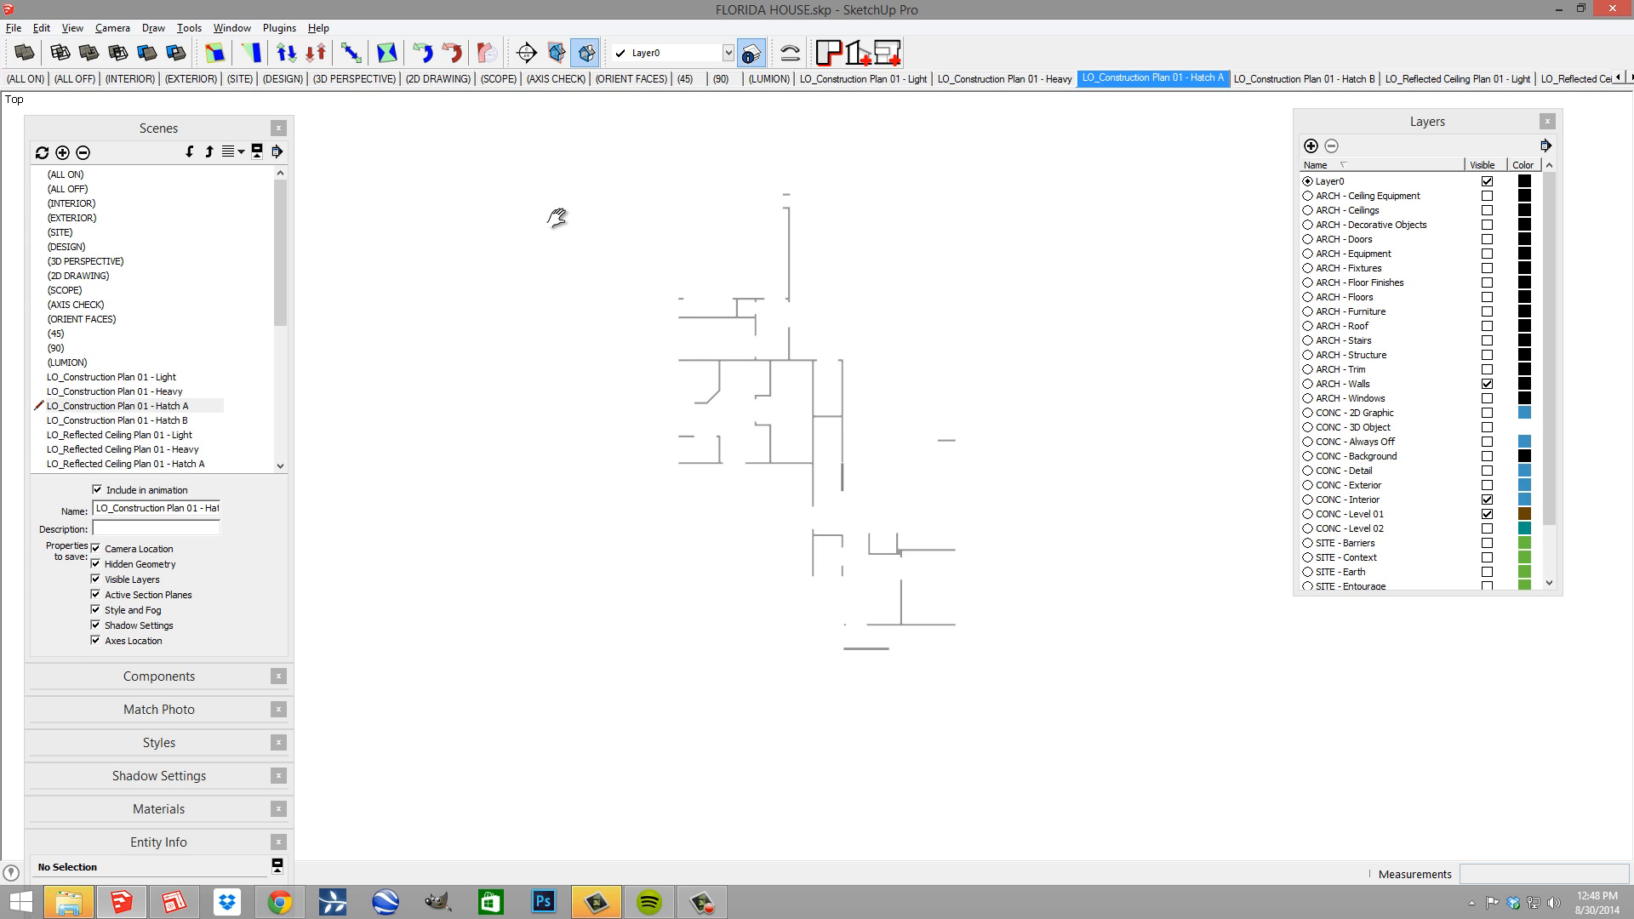
Switch to LayOut and create a new document from the TSWFA_11x17 Landscape - Presentation Style template
key("alt+Tab")
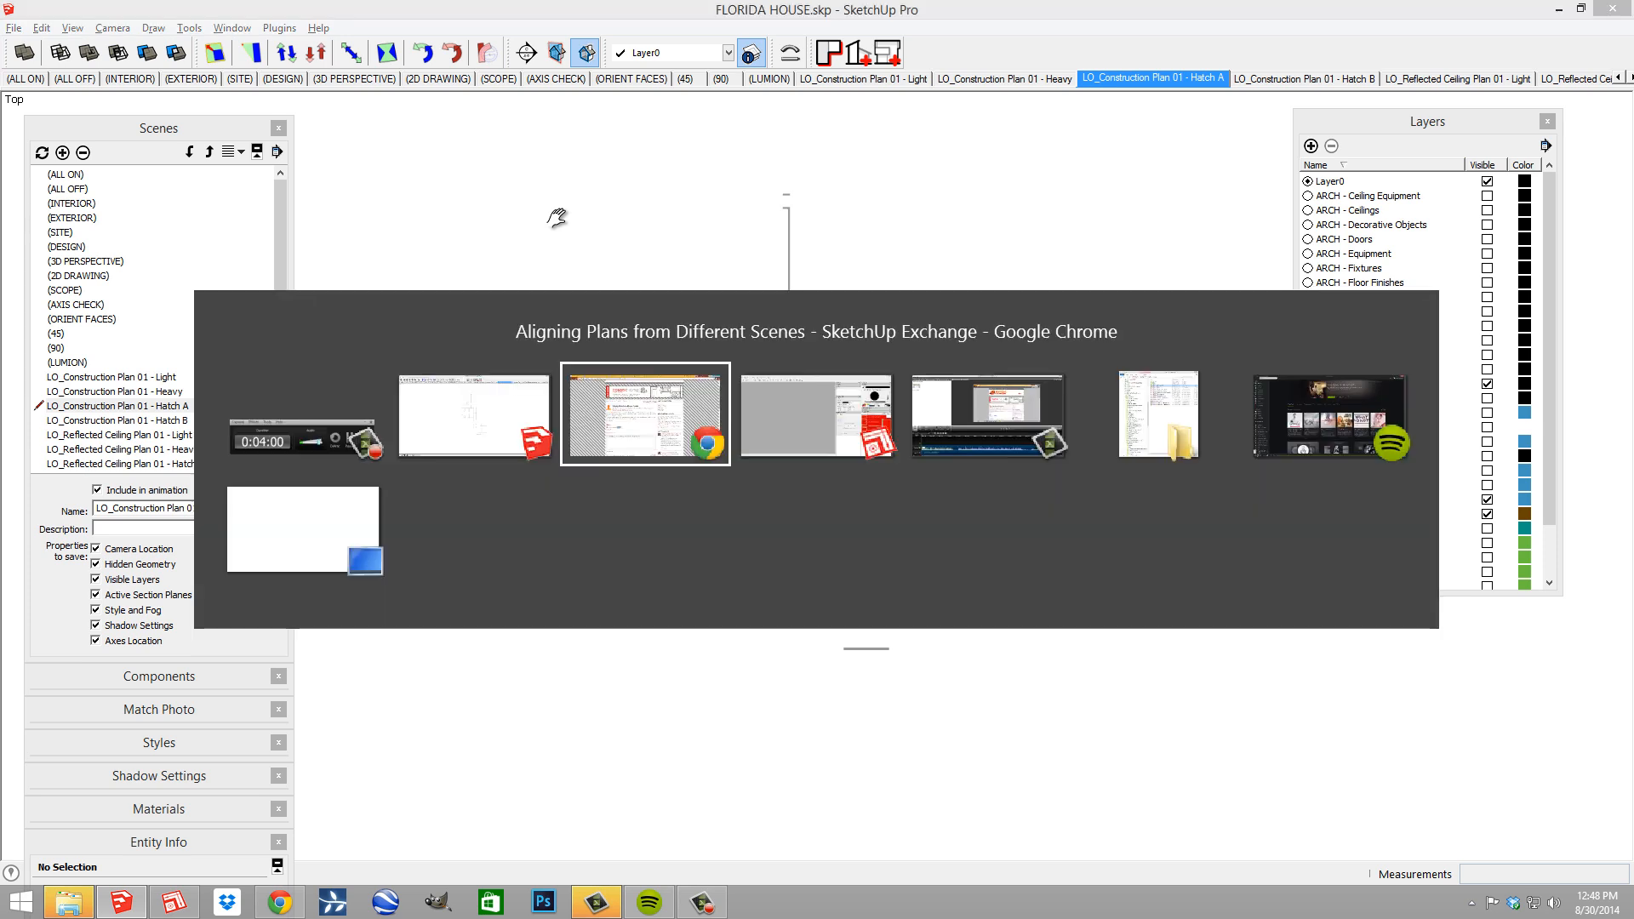
left_click(13, 29)
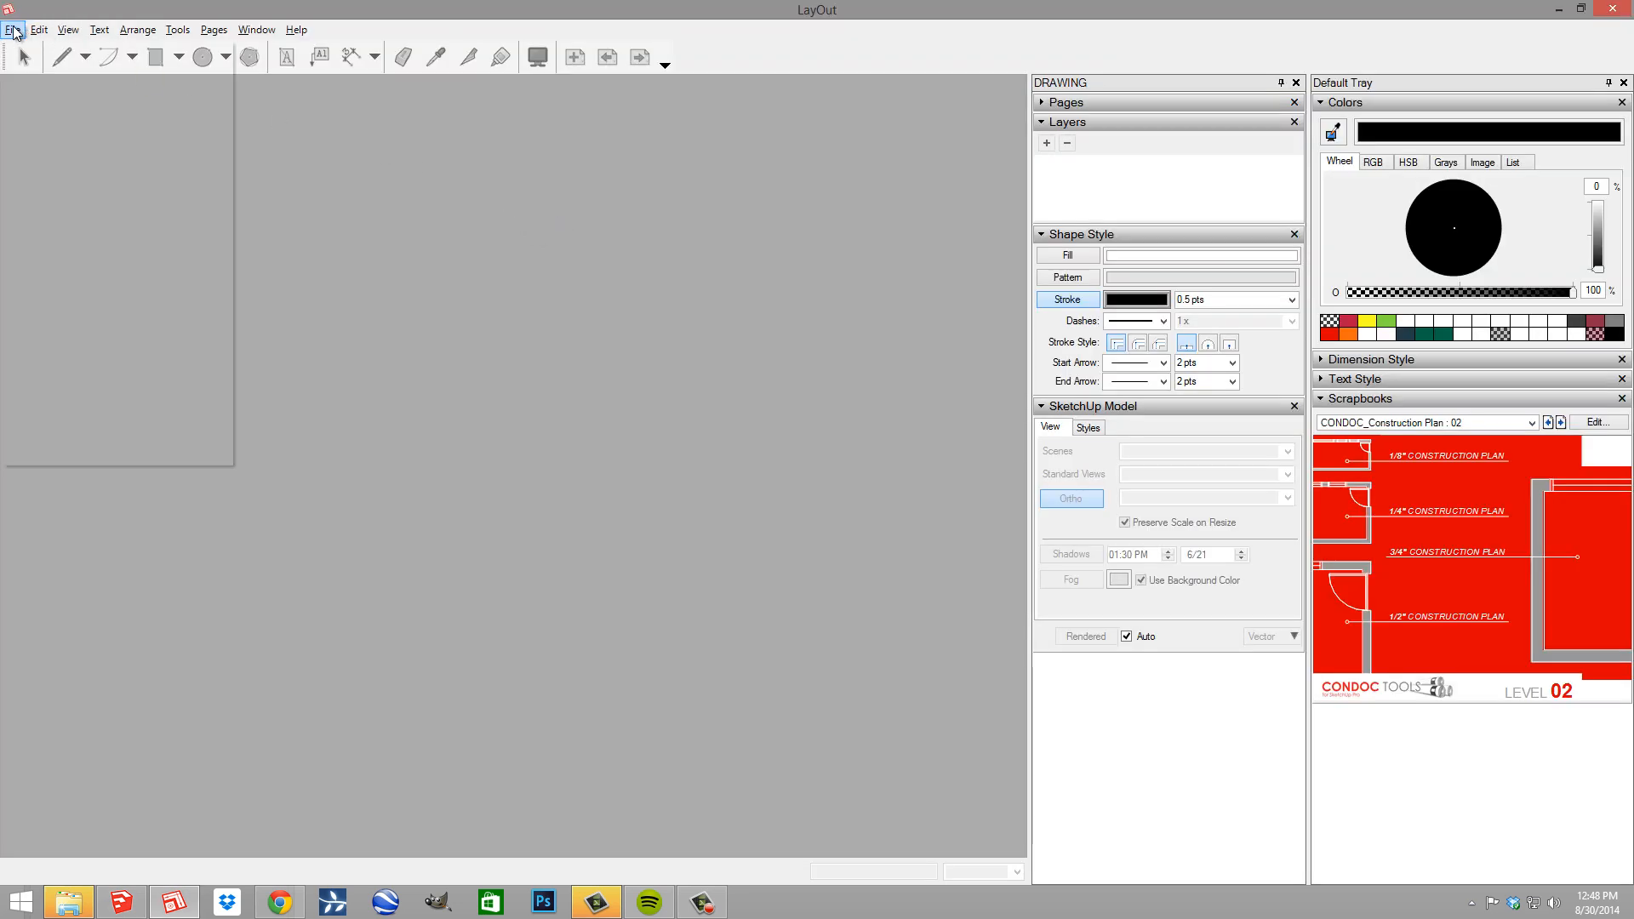
left_click(51, 49)
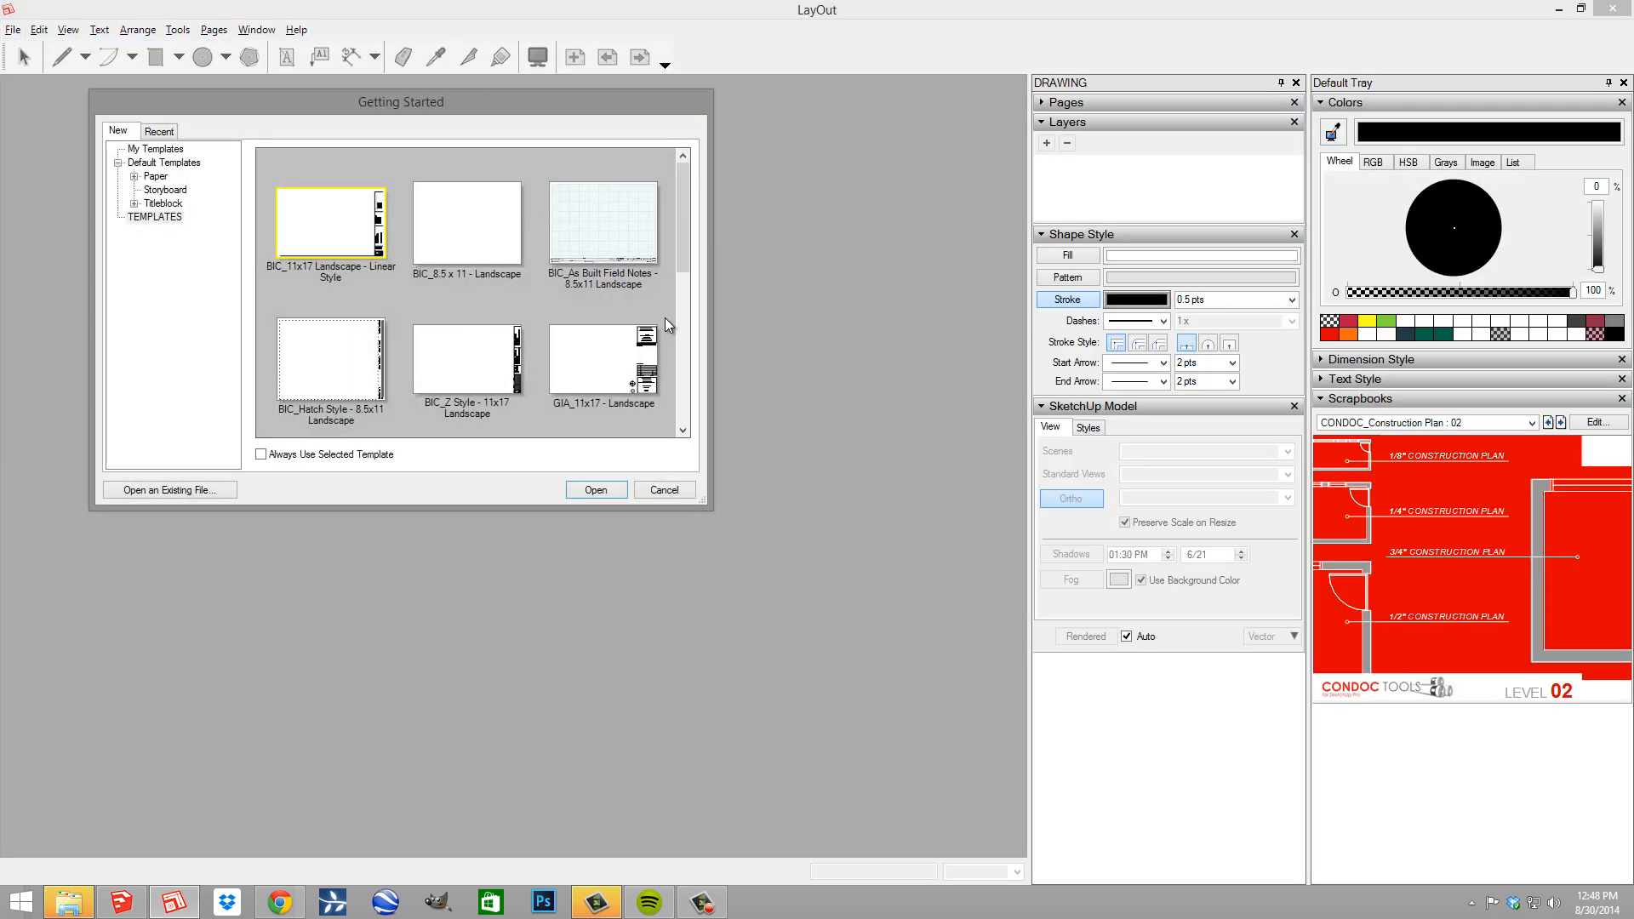
left_click_drag(683, 238, 700, 429)
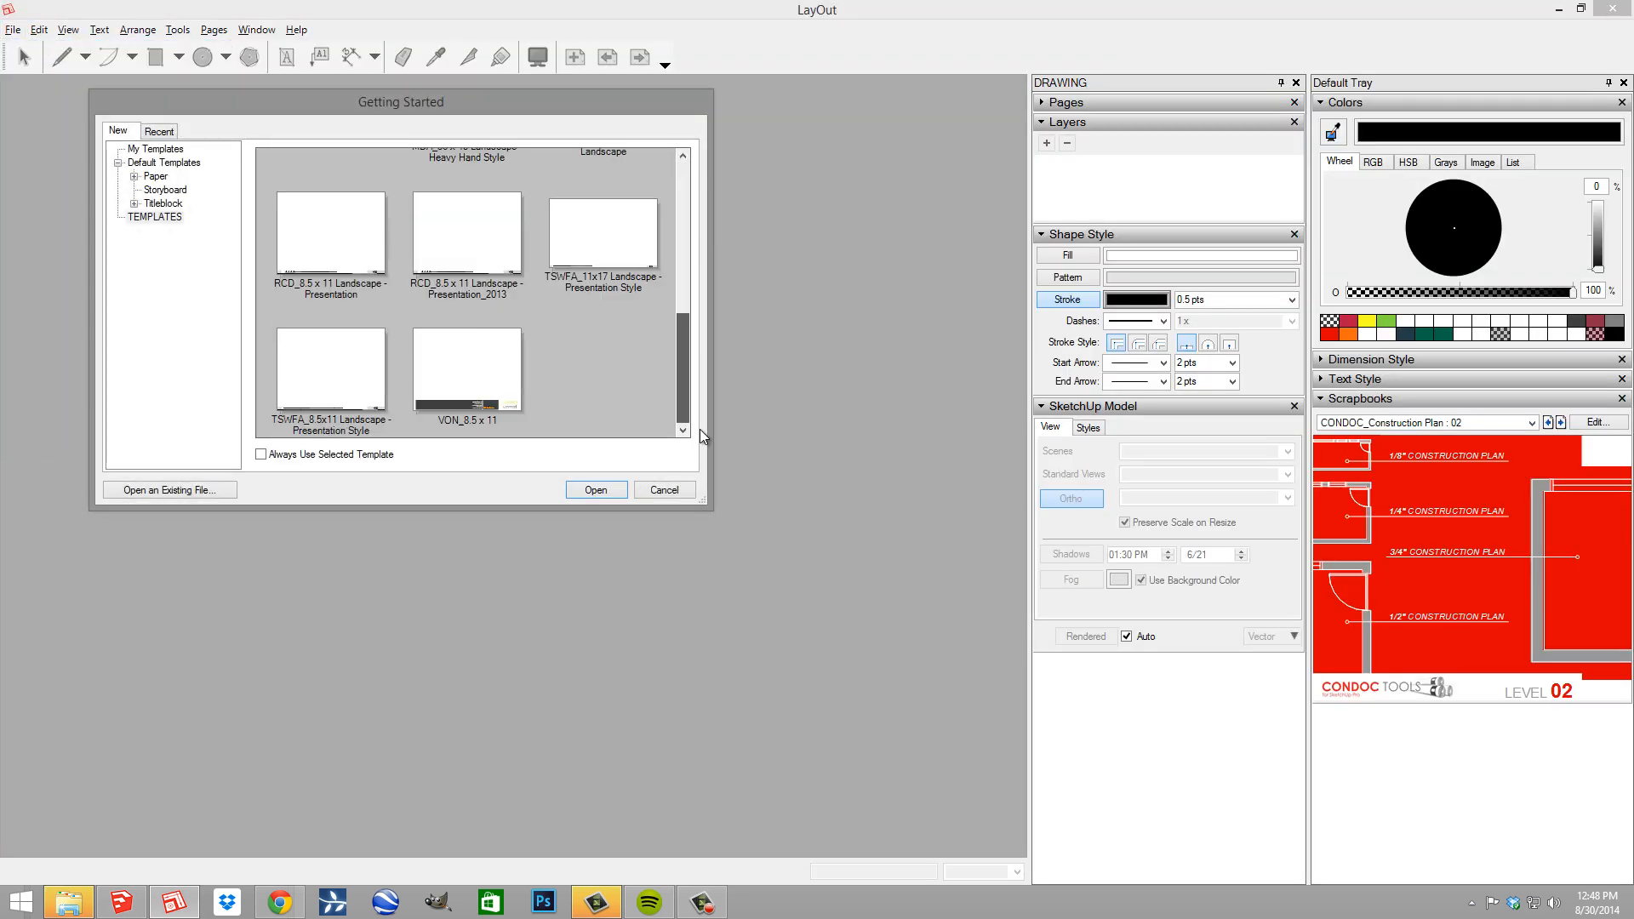
double_click(604, 245)
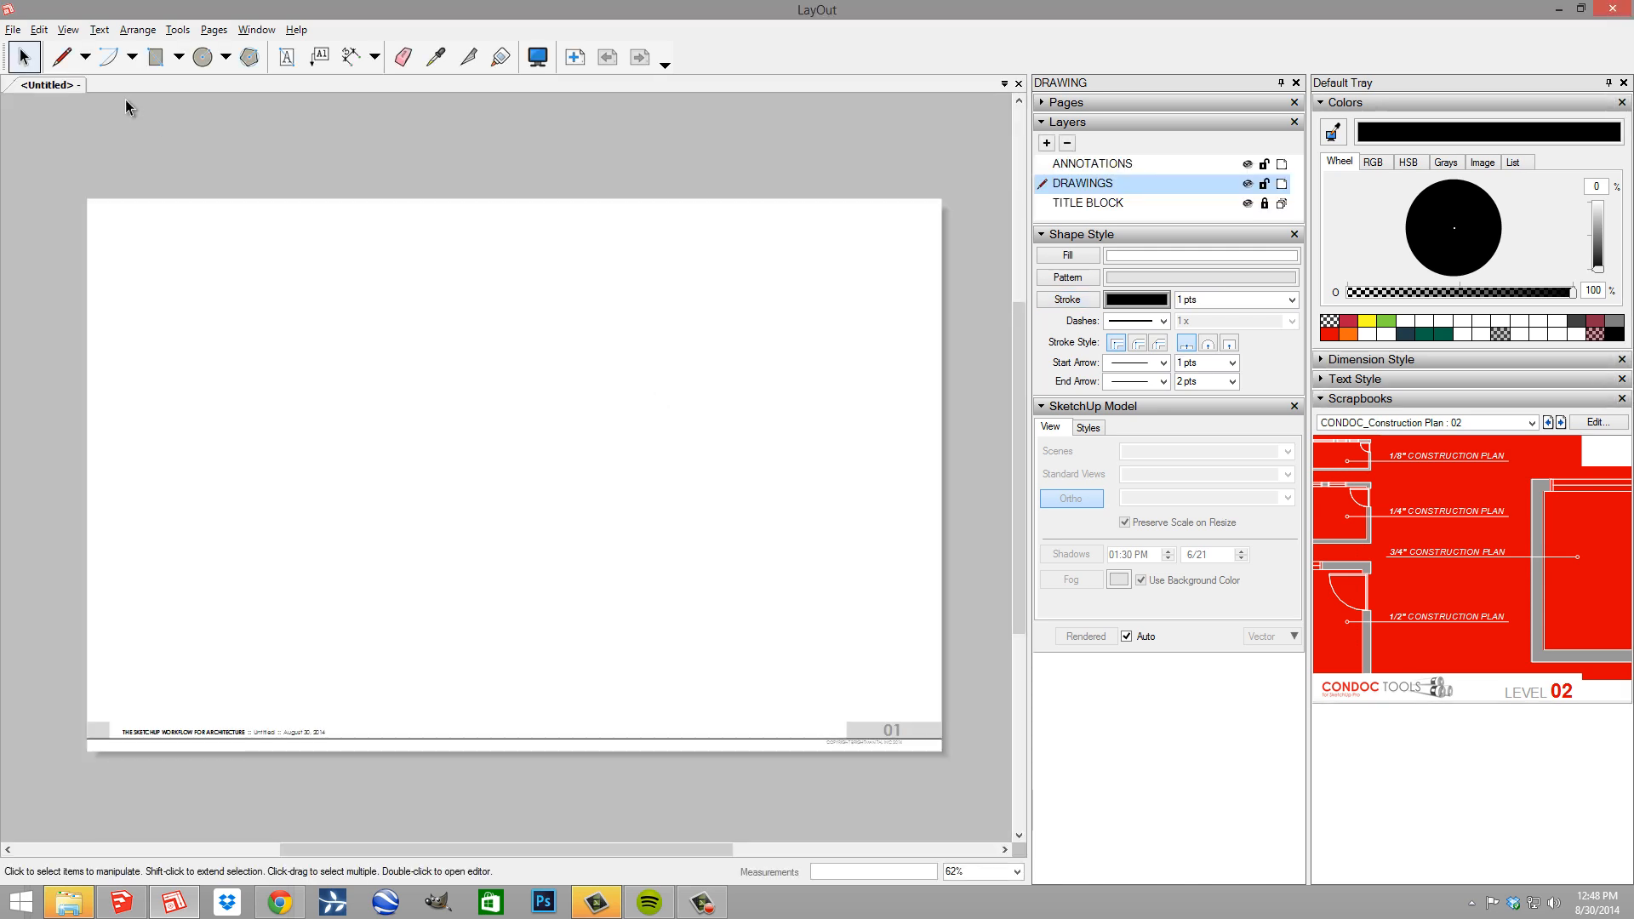
Insert FLORIDA HOUSE.skp from the TEMP folder onto the page and widen its viewport symmetrically about the centre
left_click(13, 29)
left_click(120, 217)
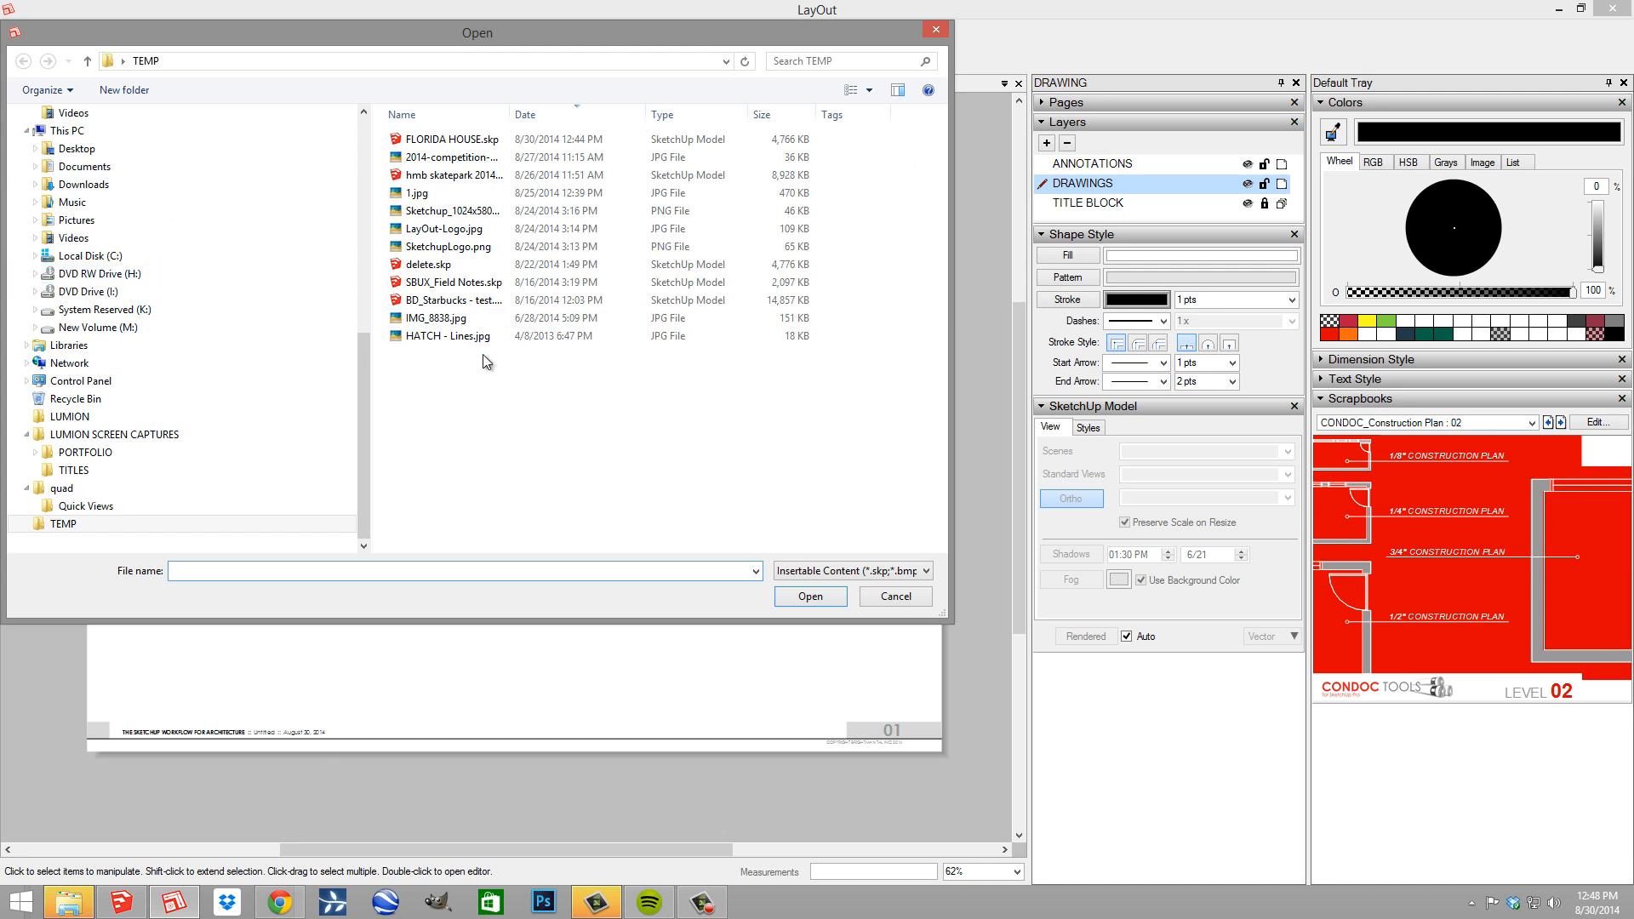
left_click(487, 142)
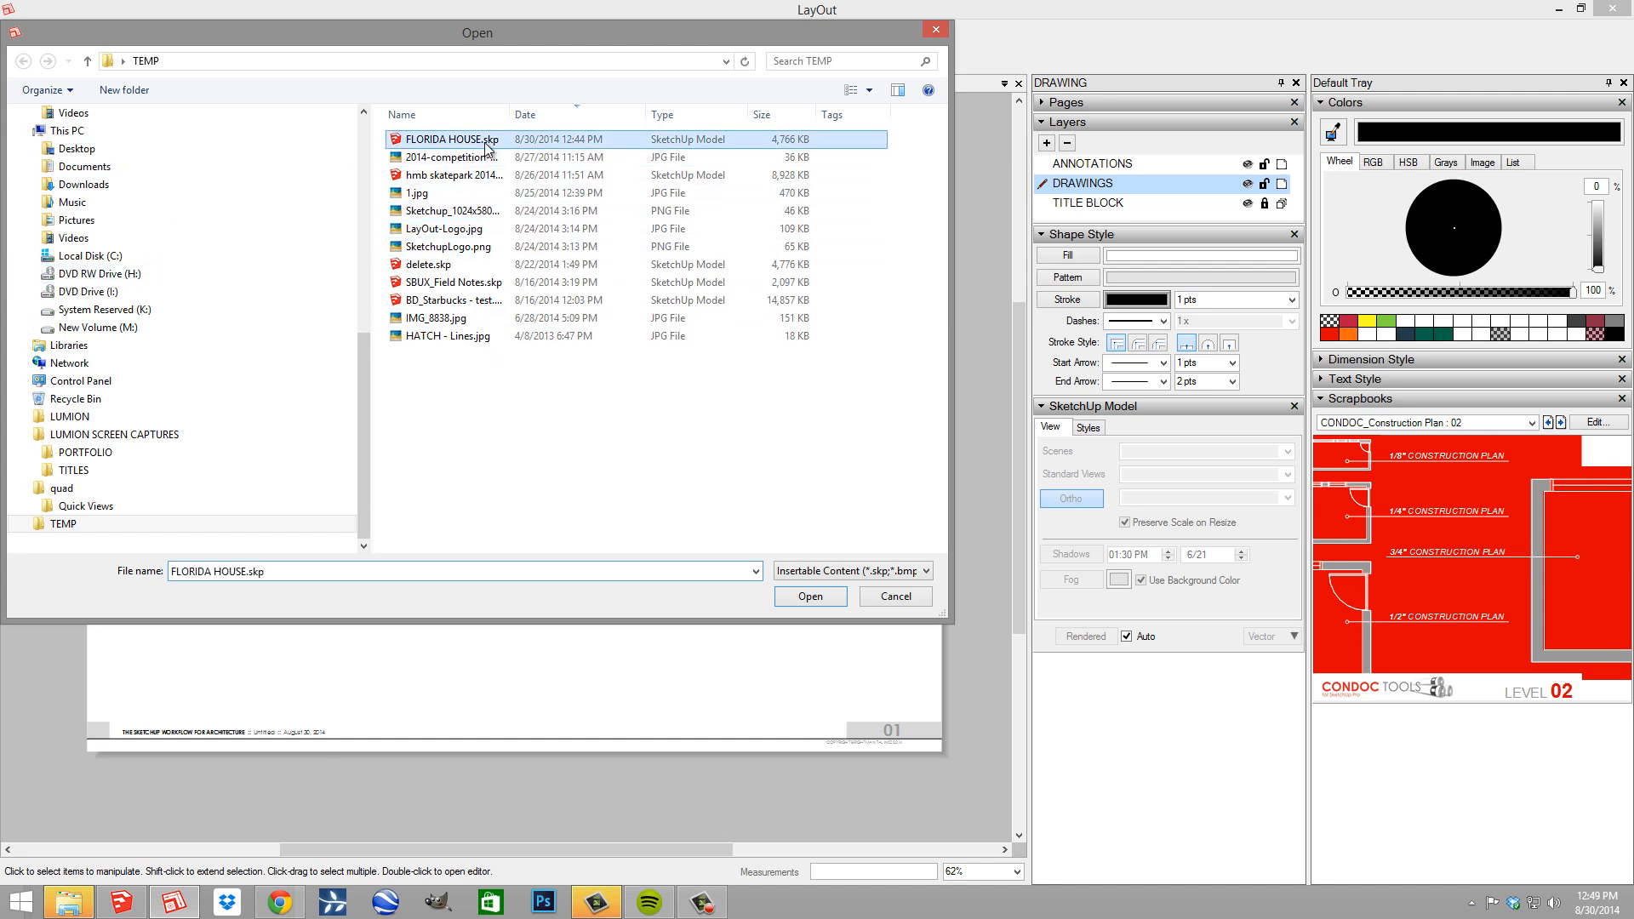
left_click(808, 597)
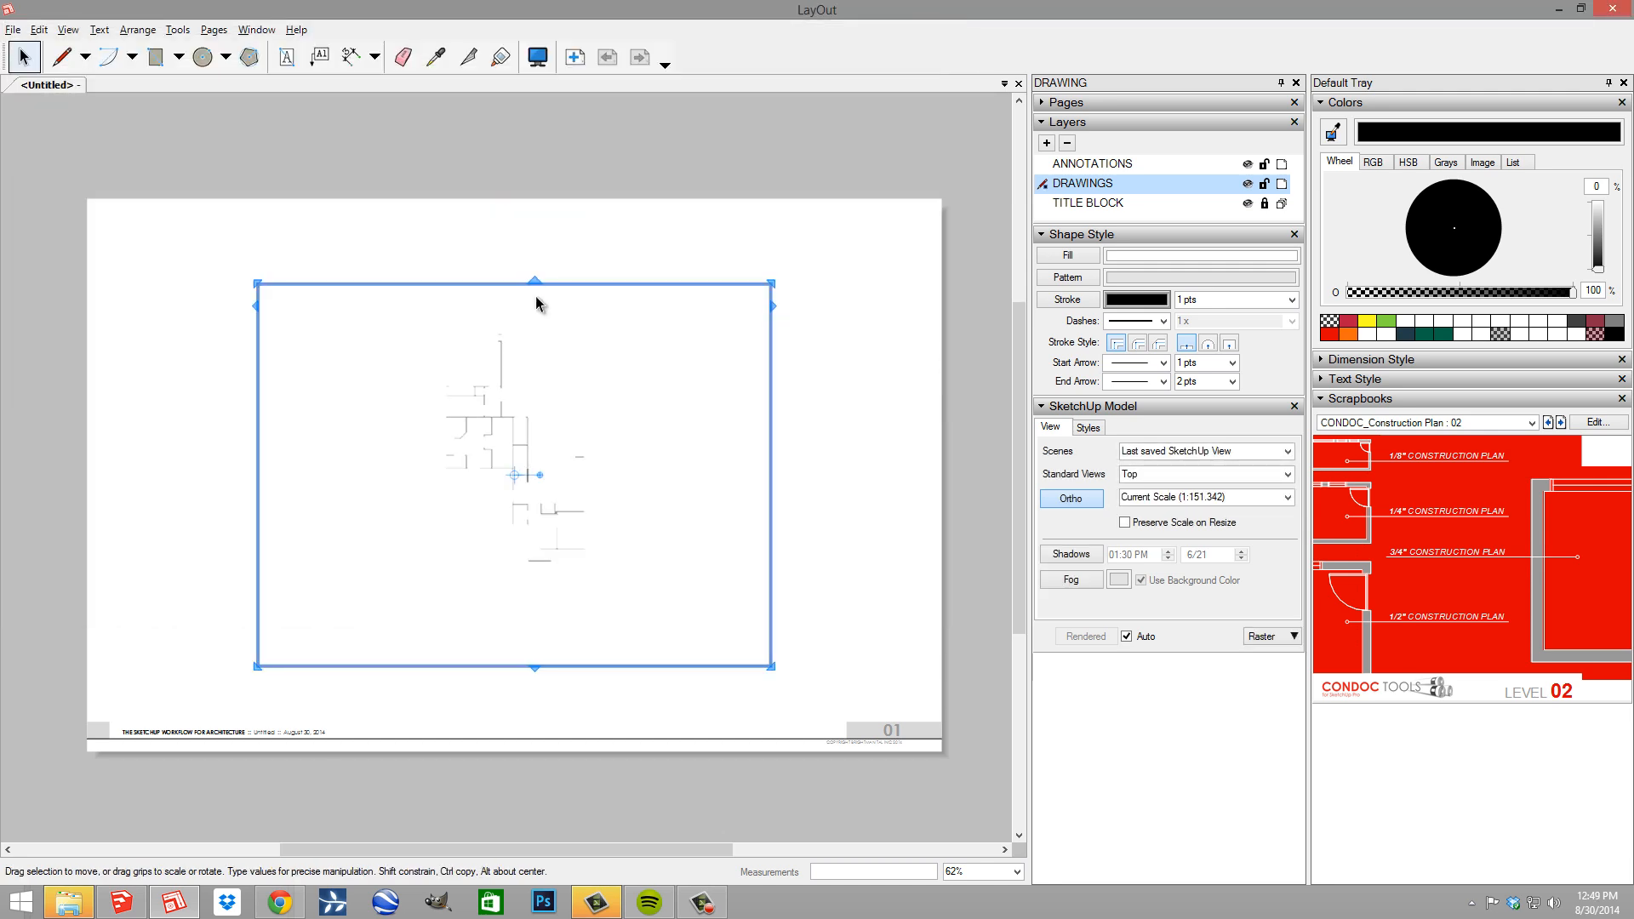
scroll(425, 509, "up", 1)
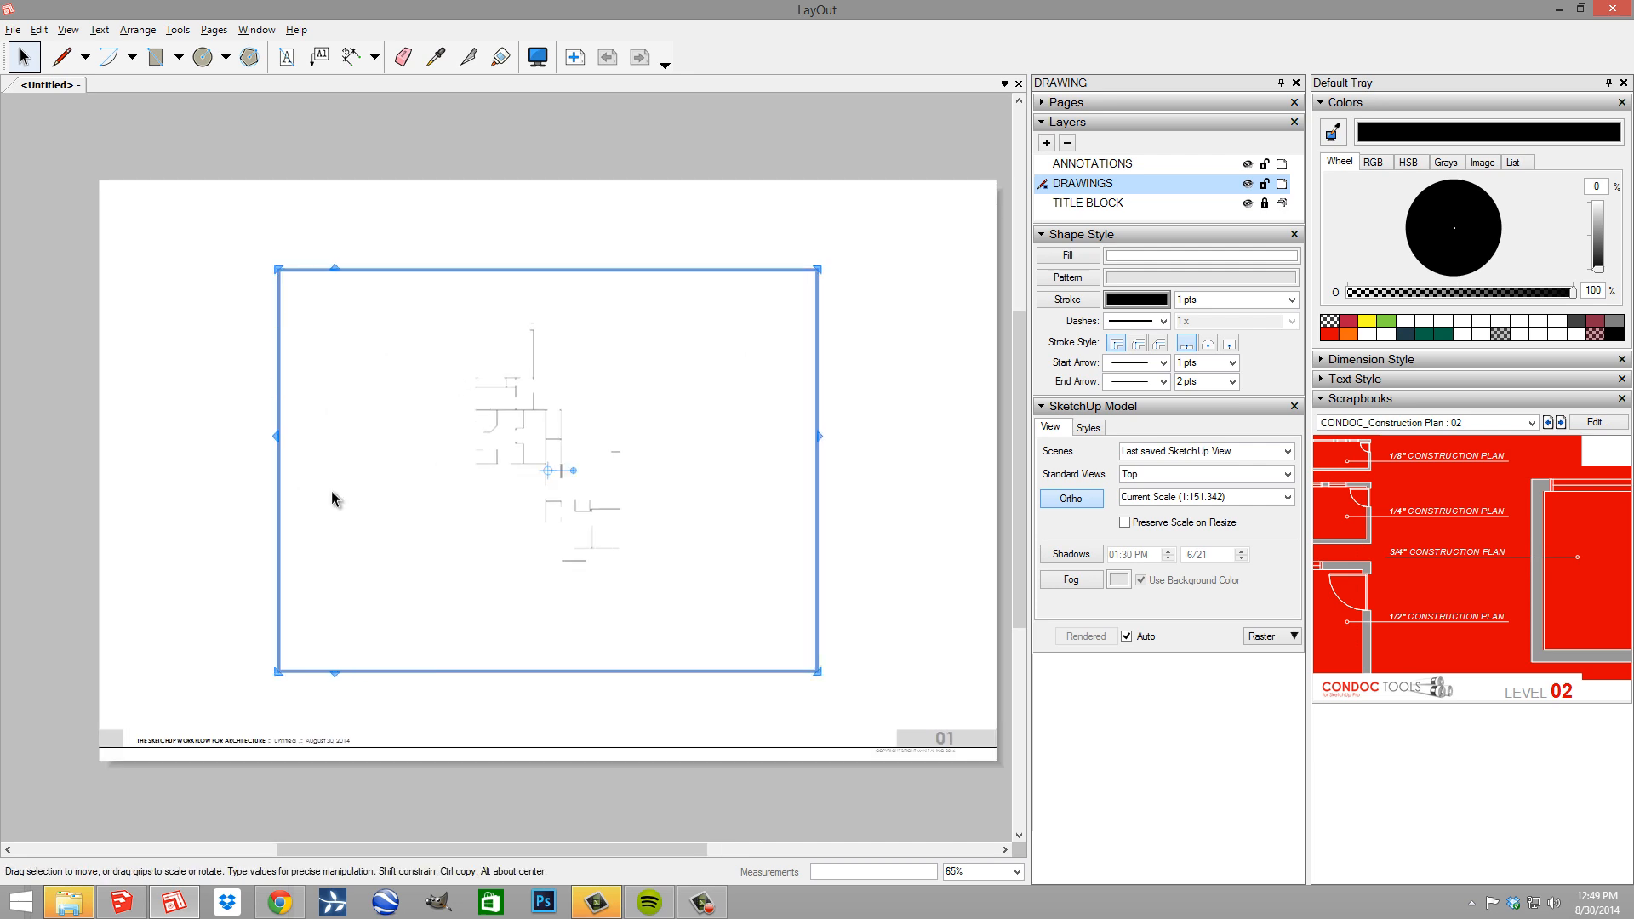
left_click_drag(279, 423, 176, 443, "alt")
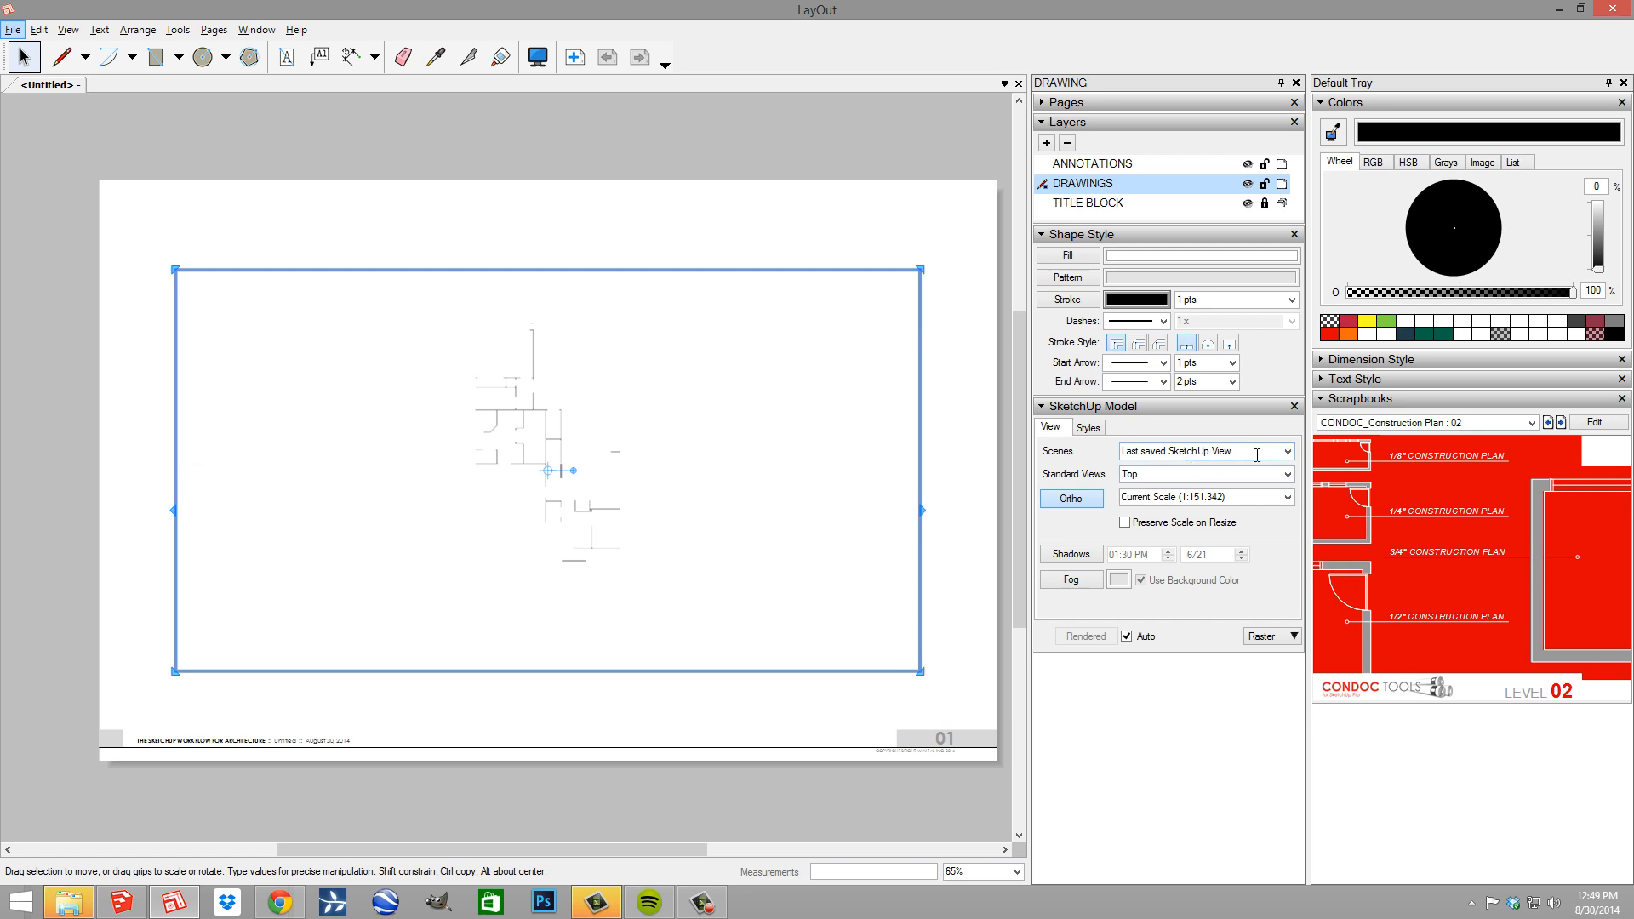
Assign the LO_Construction Plan 01 - Heavy scene to the viewport, with Vector rendering and a scale of 1/8" = 1'-0" (1:96)
left_click(1286, 453)
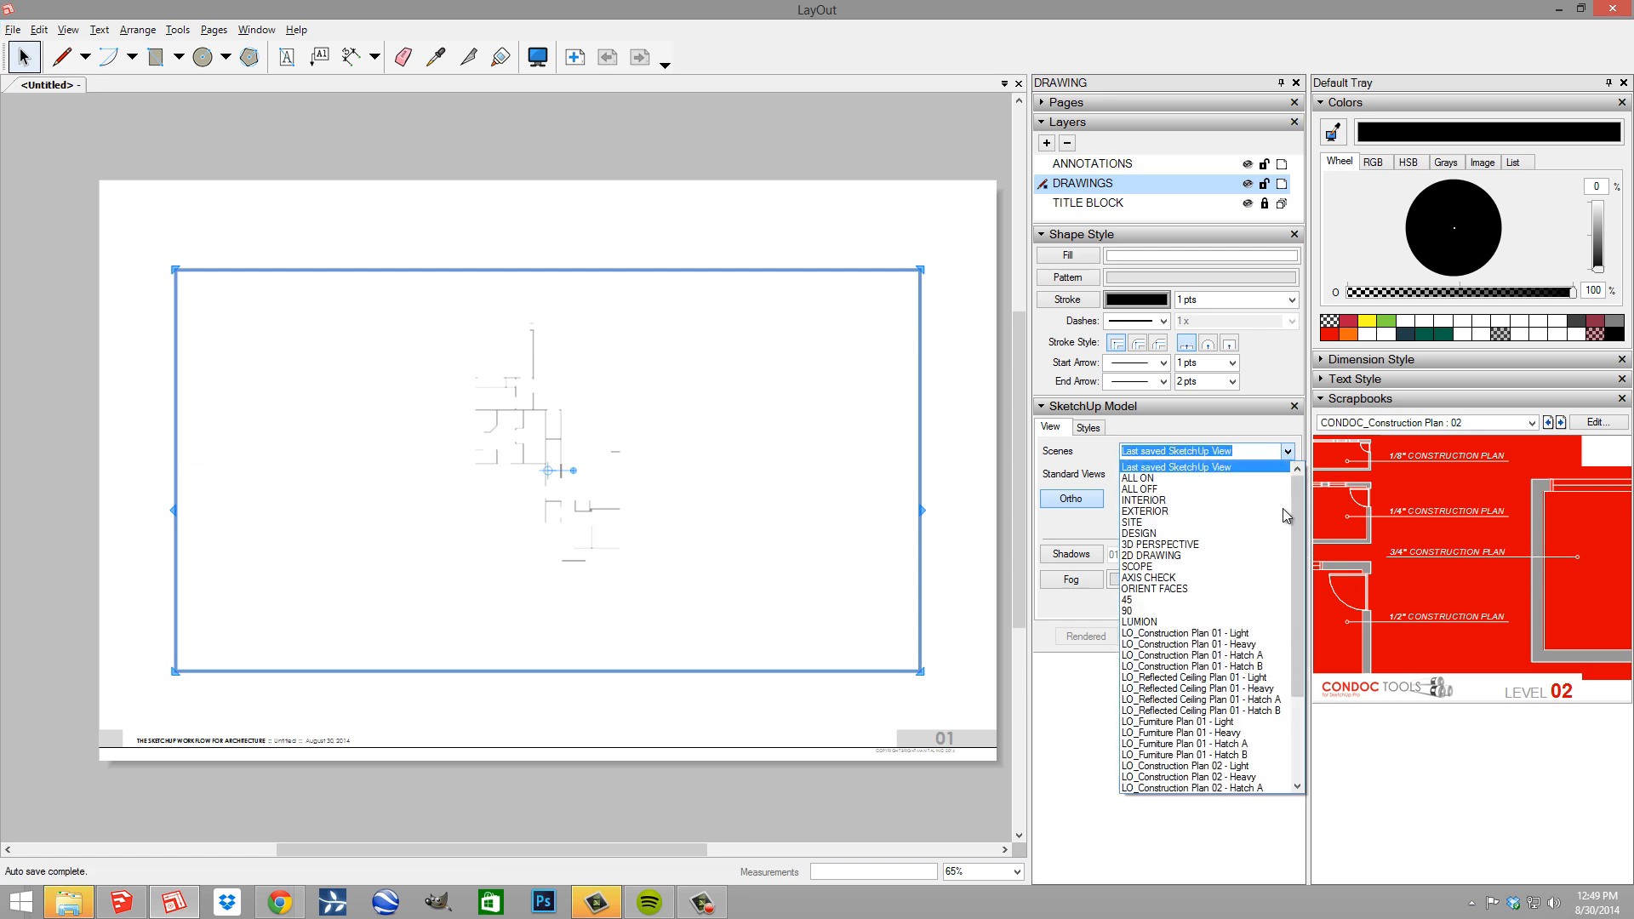
left_click(1232, 644)
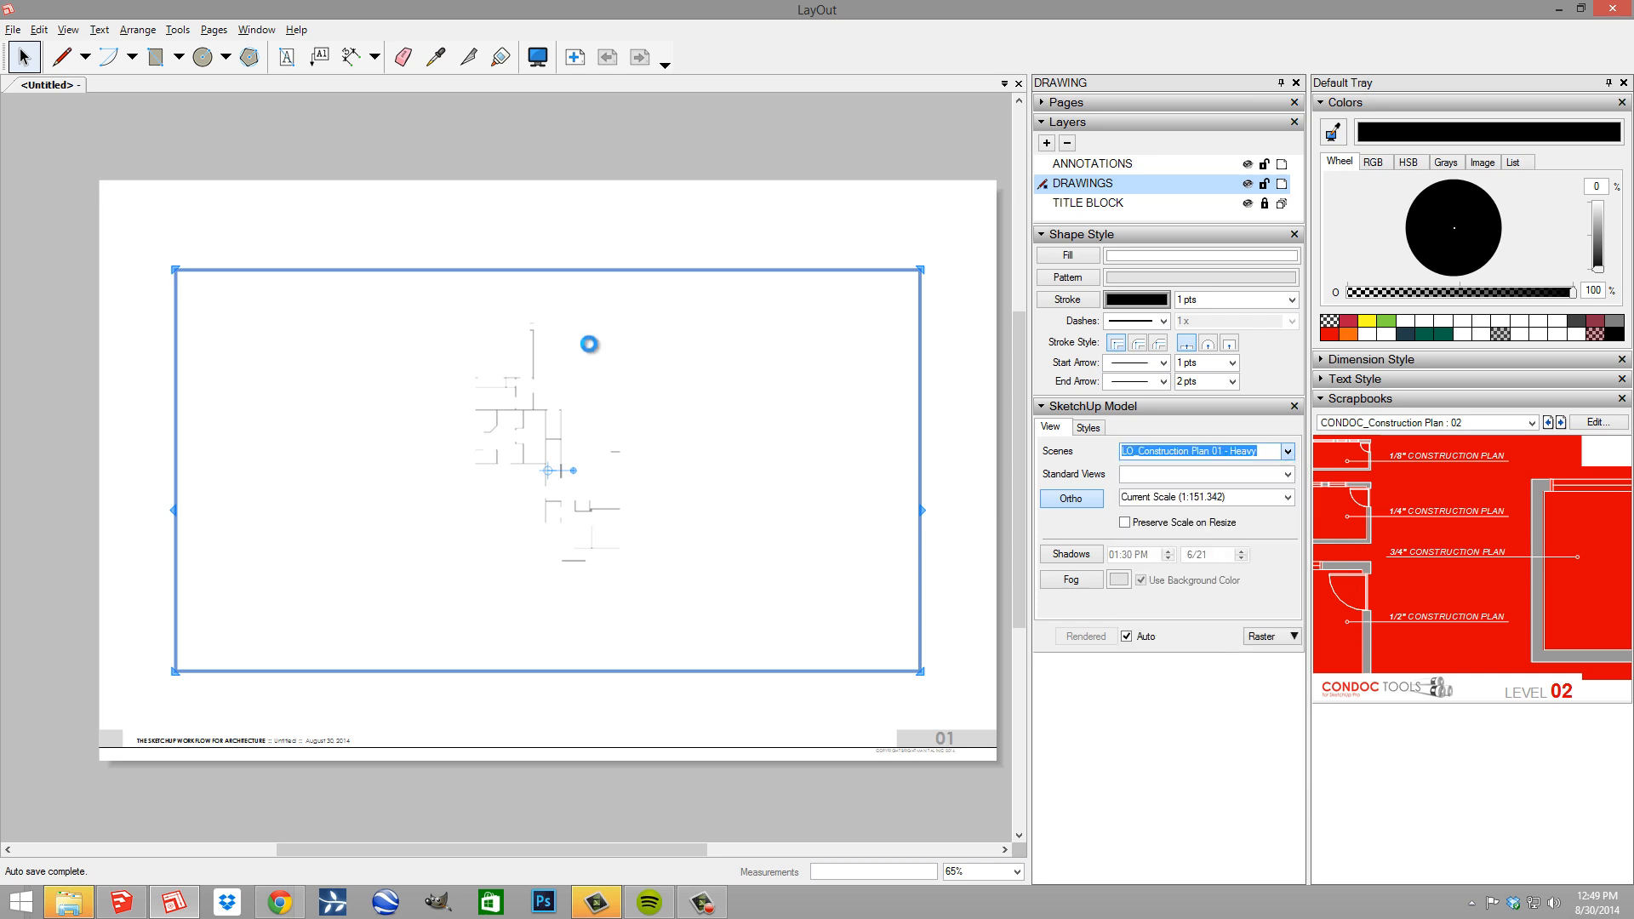
left_click(1281, 636)
left_click(1290, 660)
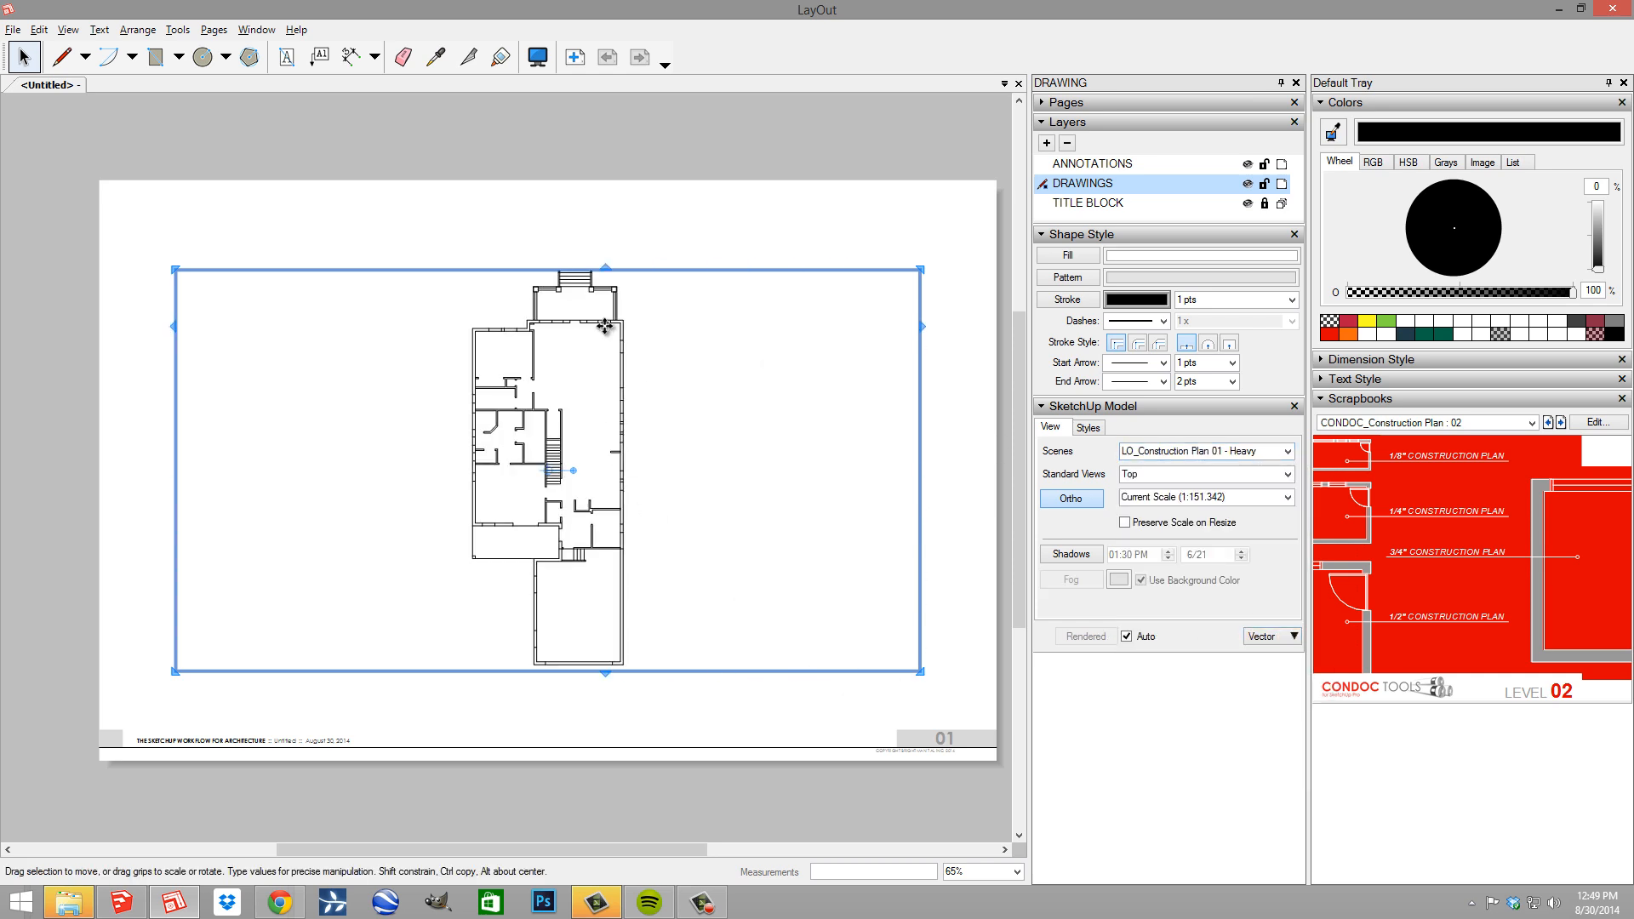
left_click(1288, 497)
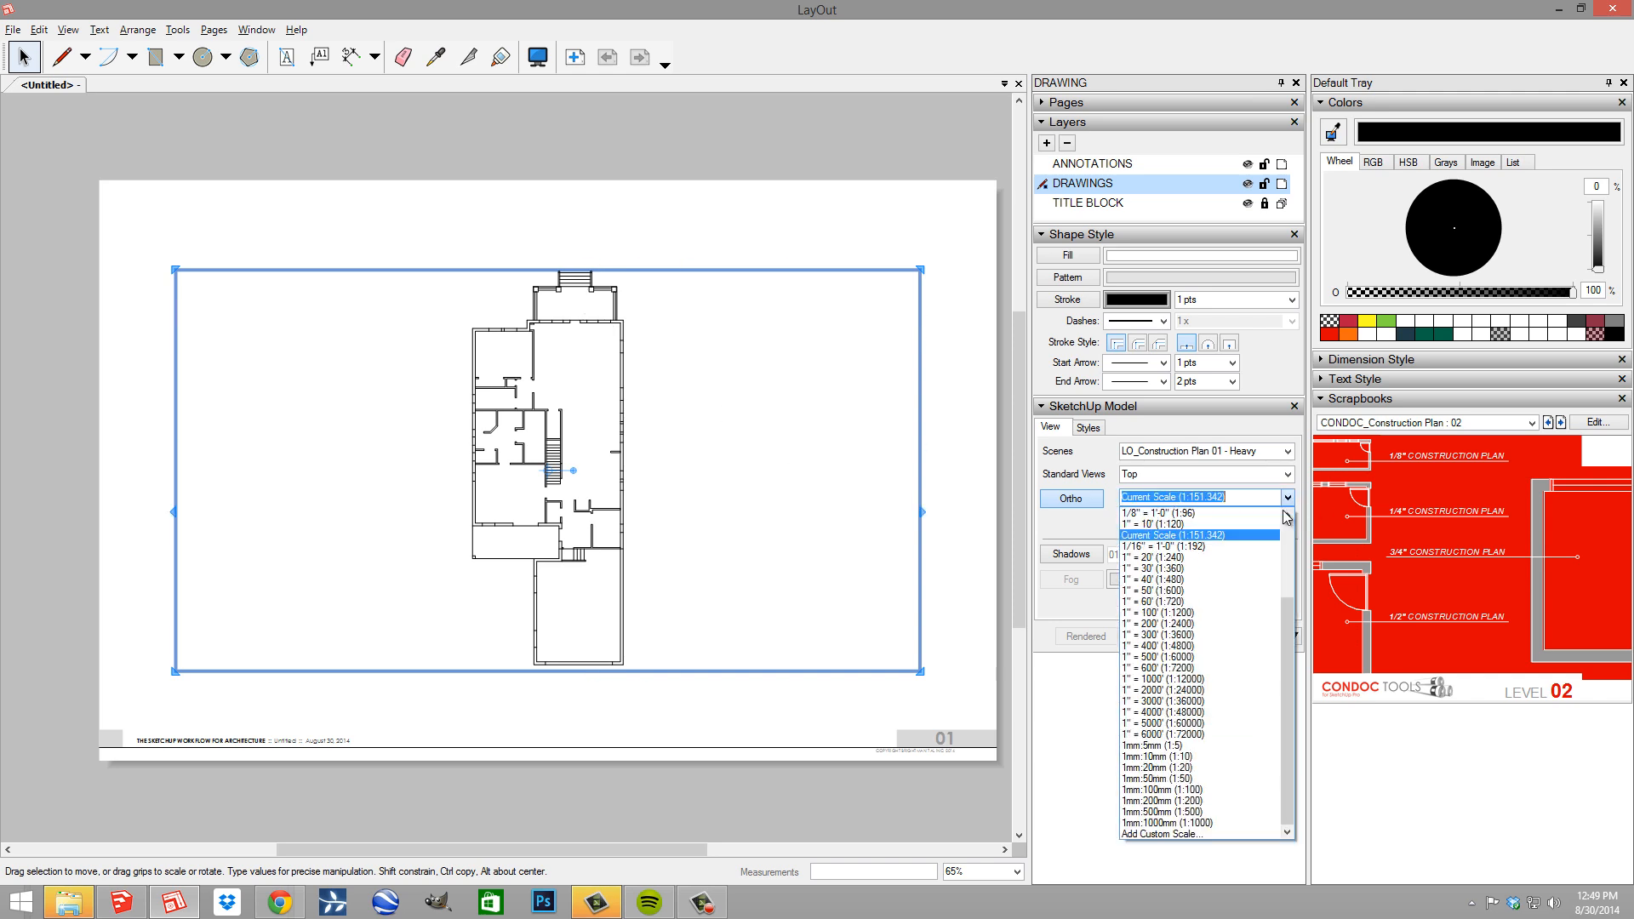
left_click(1243, 513)
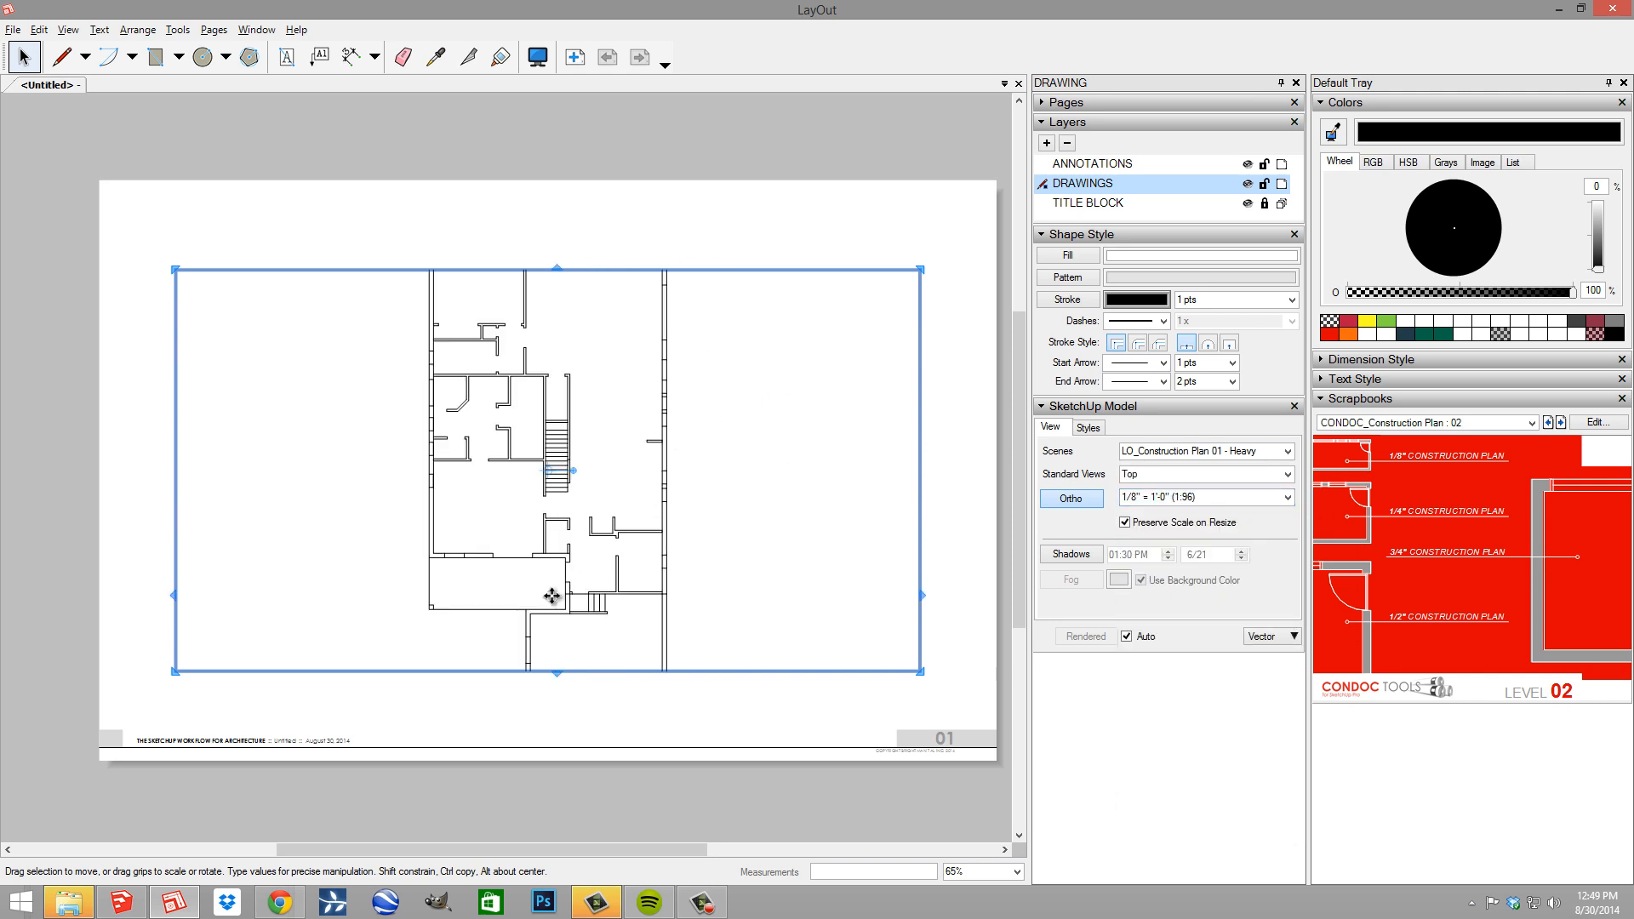
Resize the viewport to show the whole floor plan, rotate it to landscape orientation and position it within the page
scroll(519, 508, "down", 3)
left_click_drag(812, 623, 711, 766)
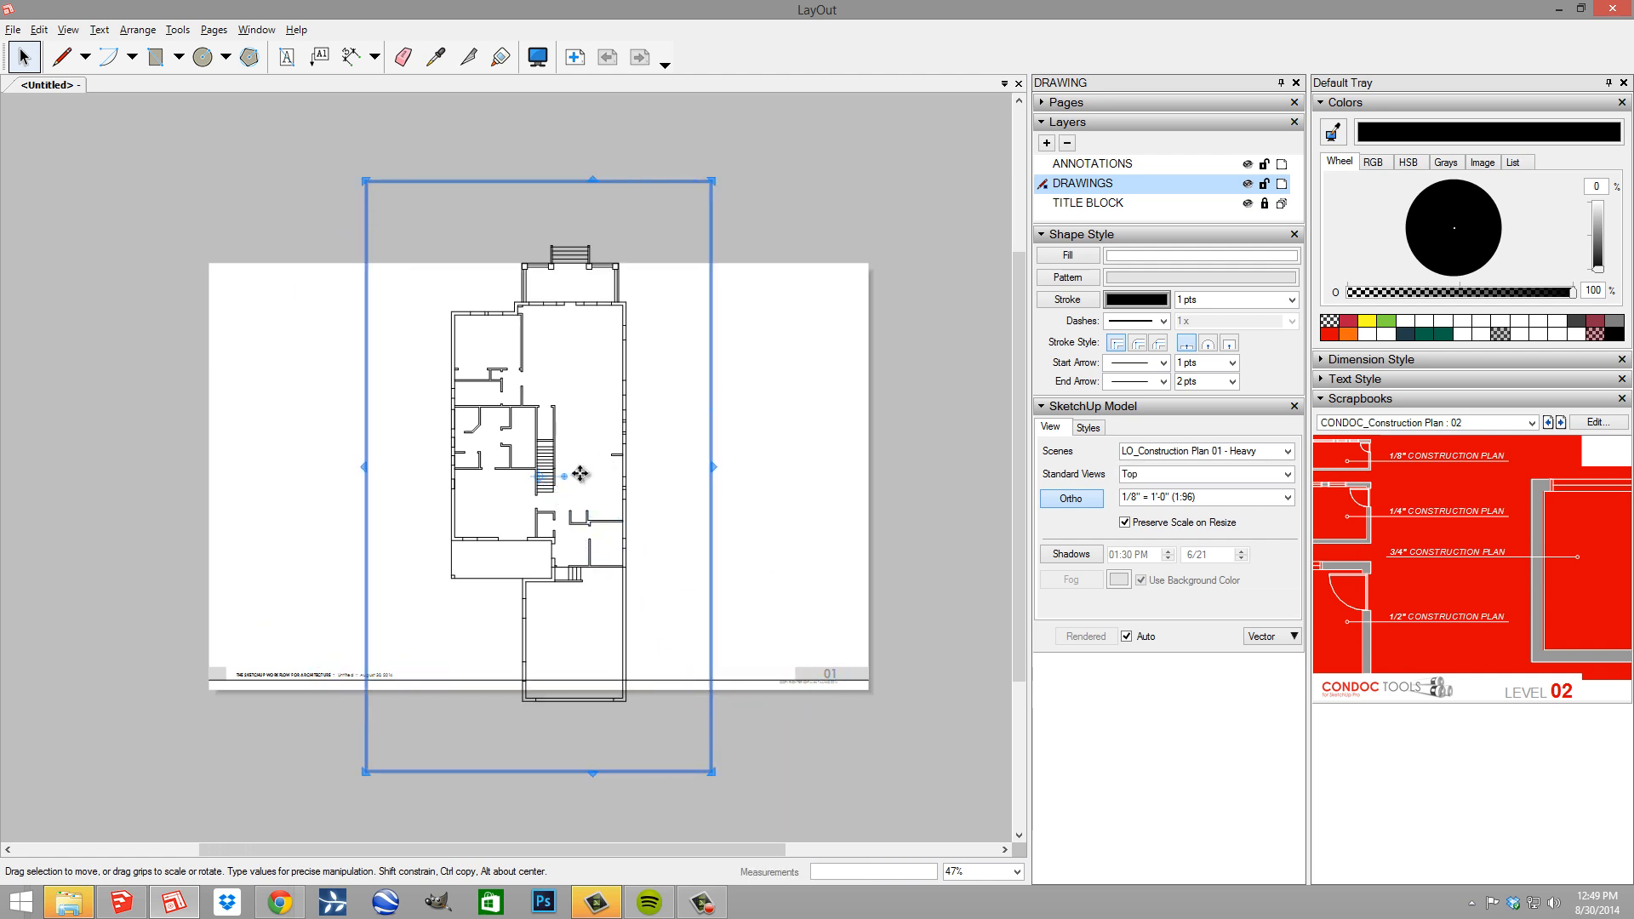
left_click_drag(583, 481, 538, 566)
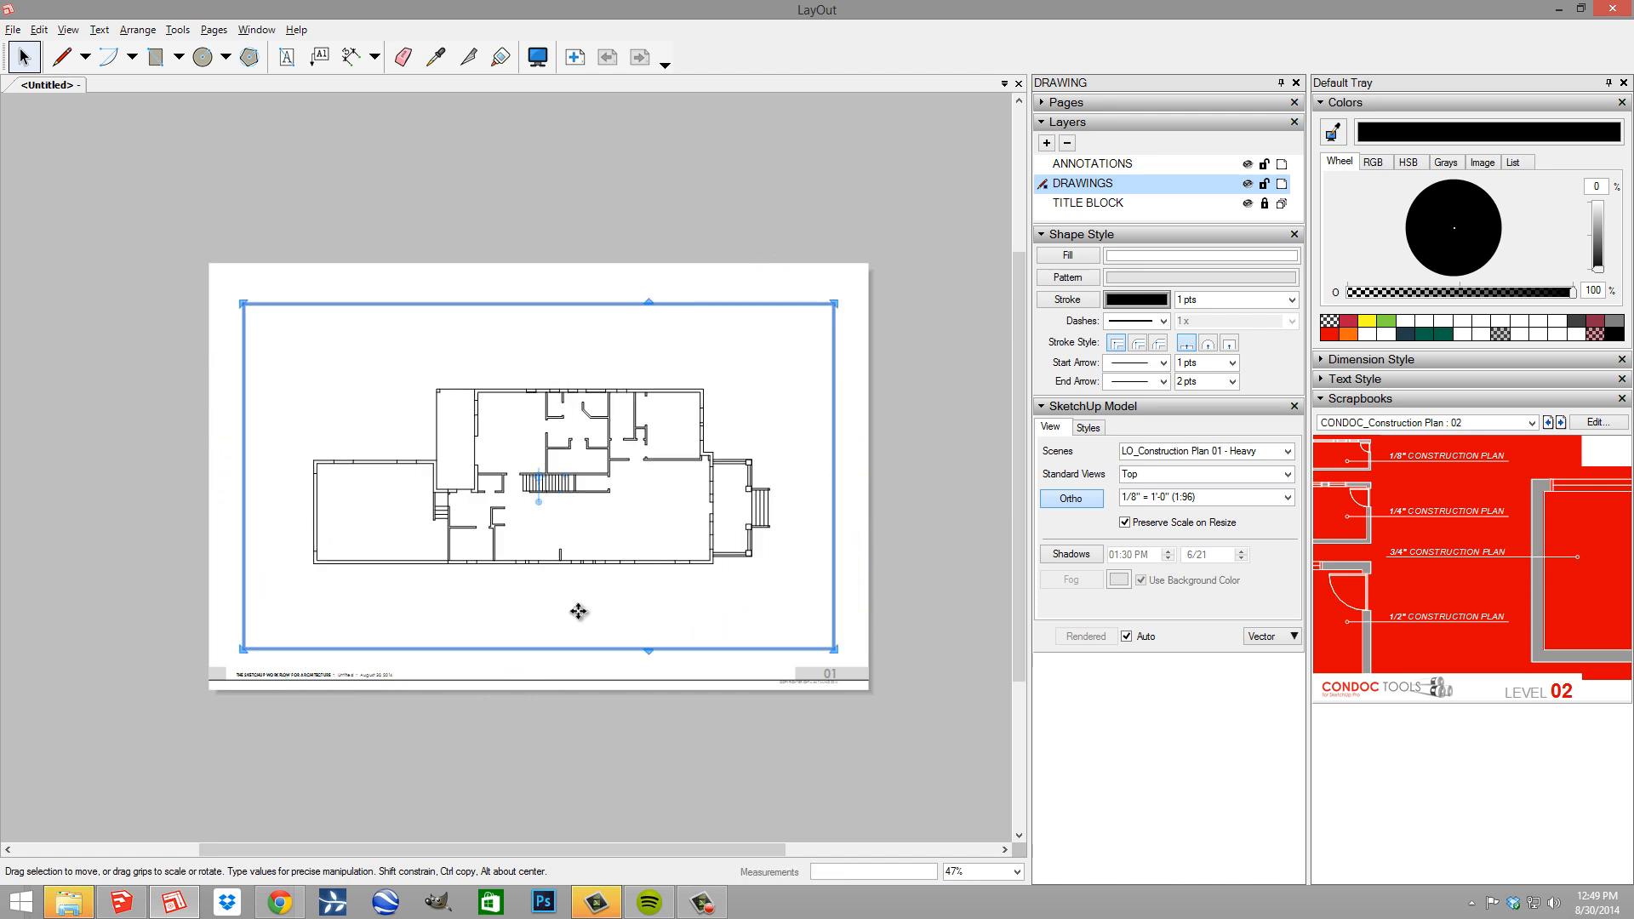
scroll(562, 547, "up", 2)
left_click_drag(609, 448, 613, 435)
left_click(635, 158)
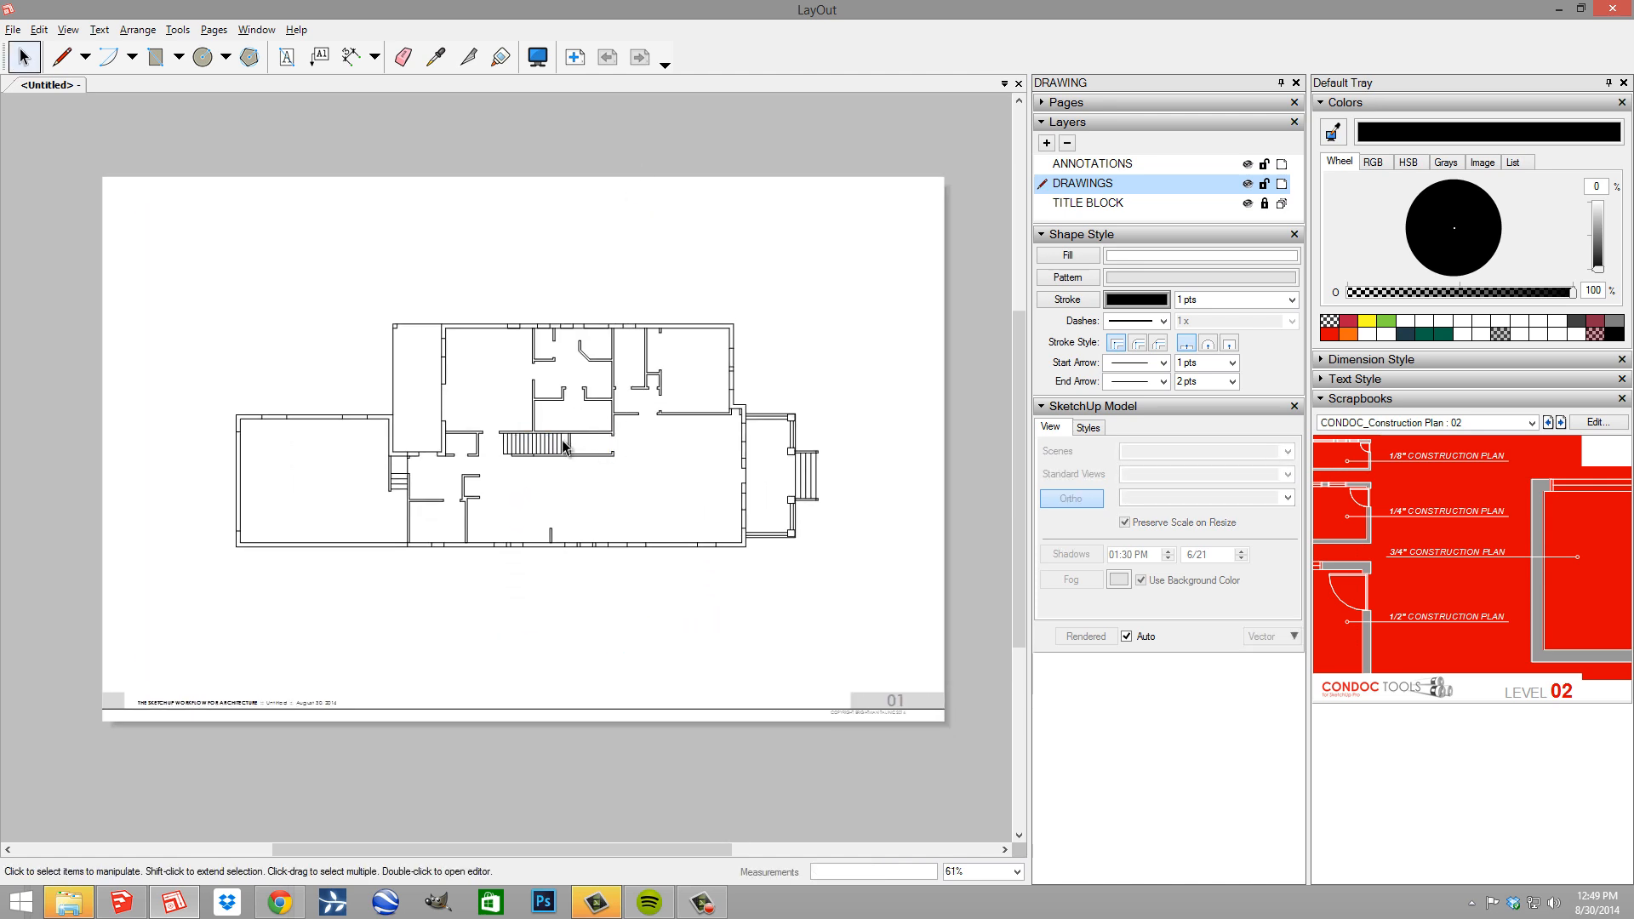
Check the style settings and line weight of the Heavy plan viewport
scroll(542, 410, "up", 1)
left_click(547, 431)
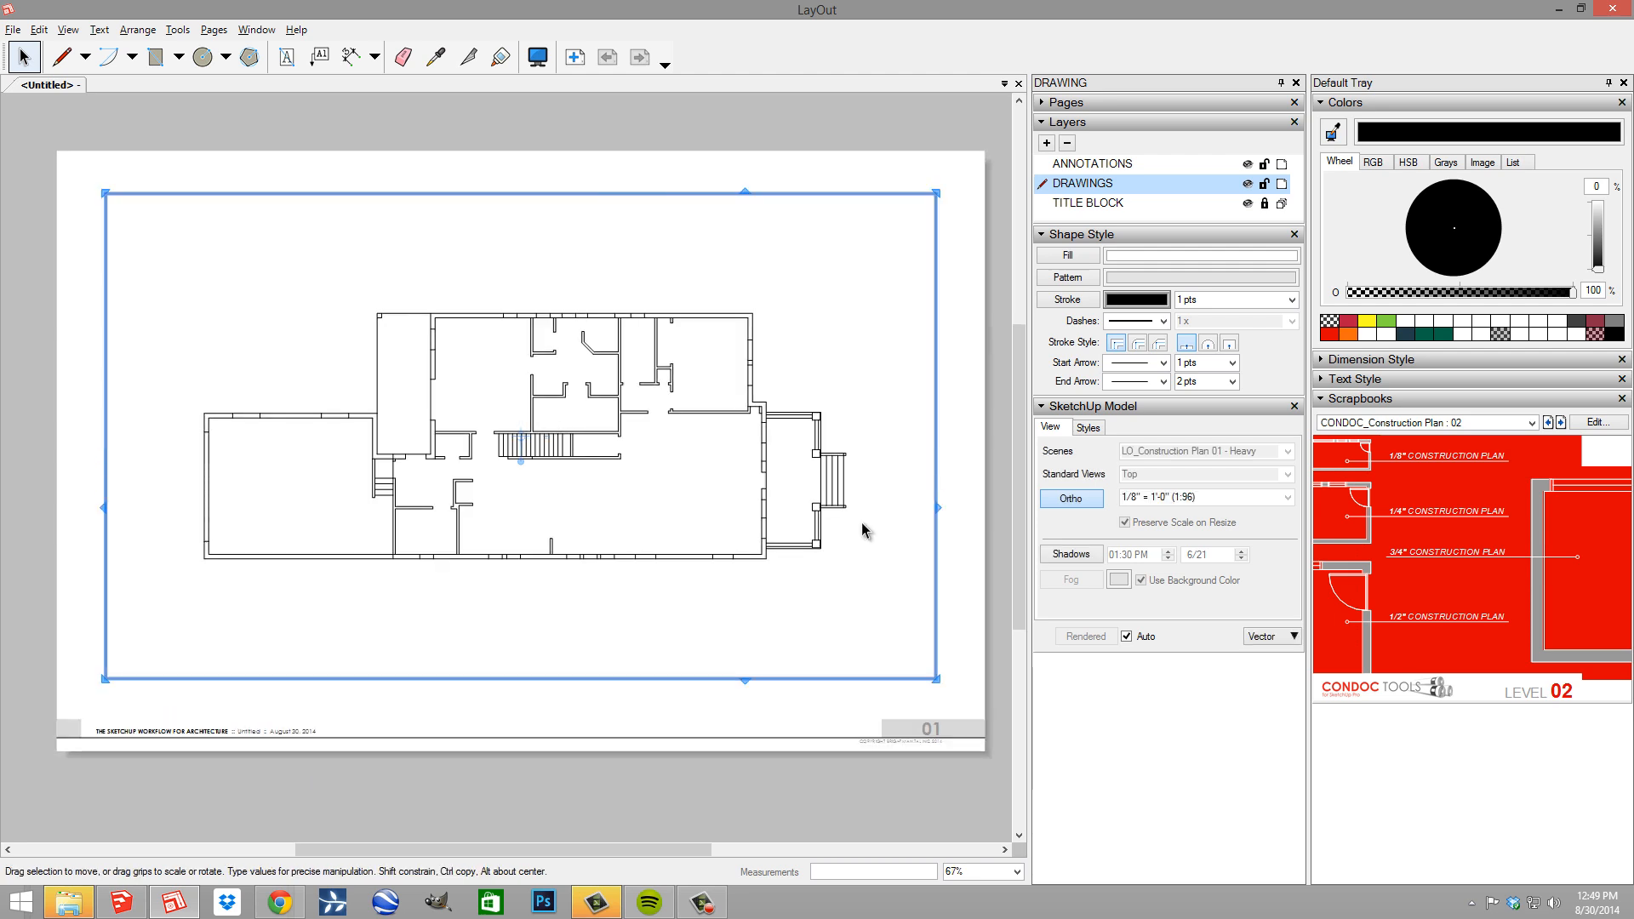
left_click(1090, 427)
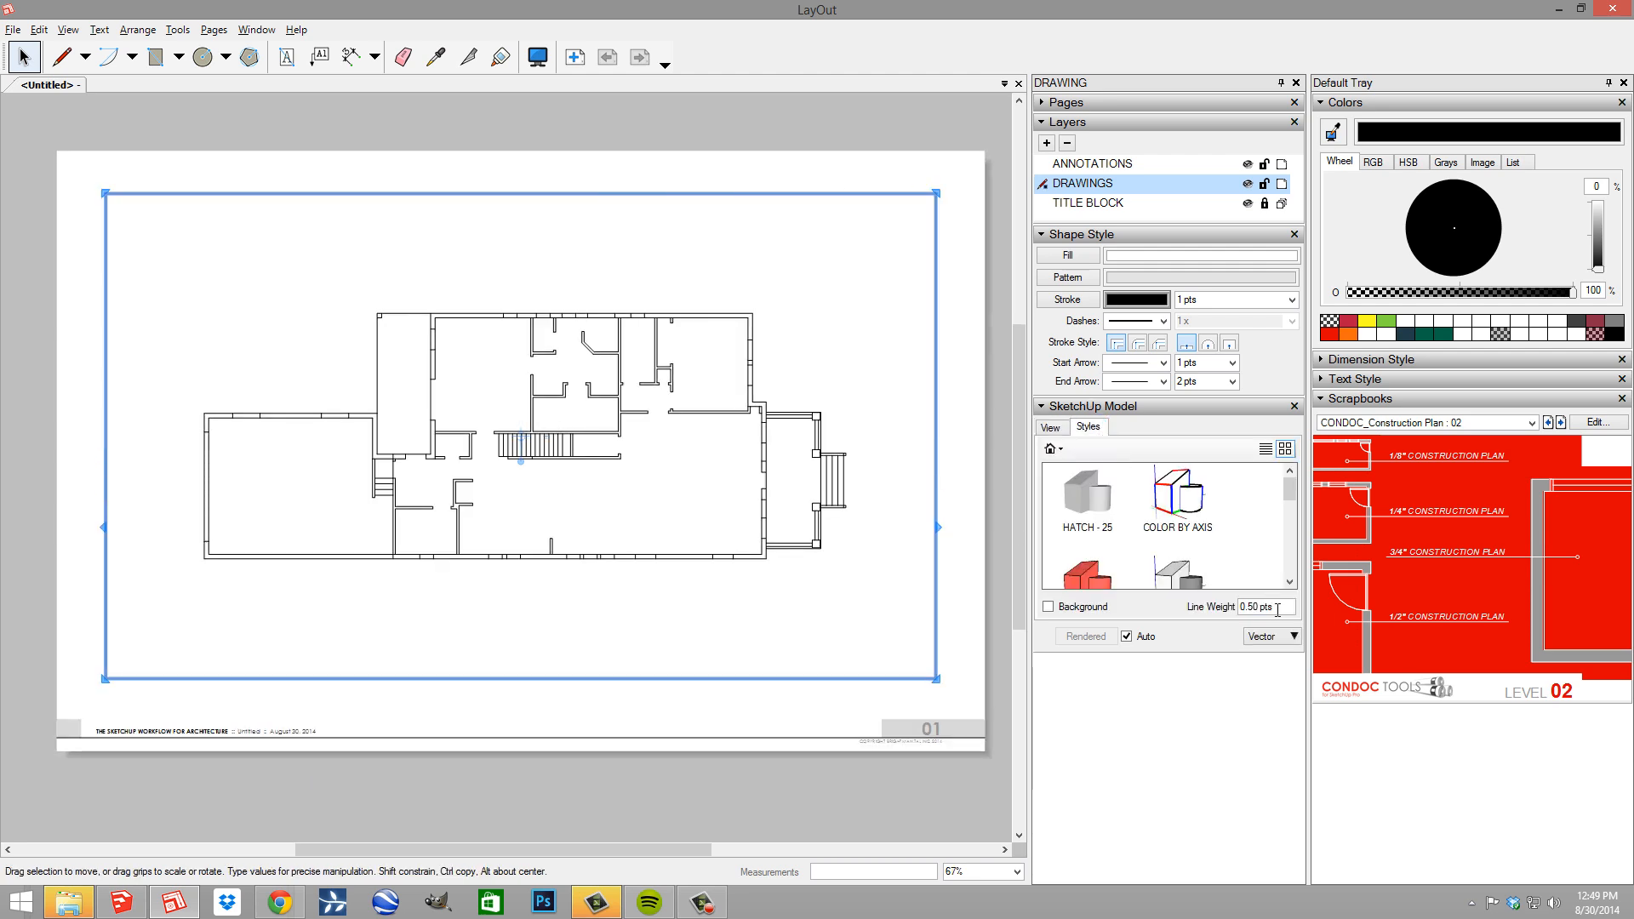
left_click(840, 136)
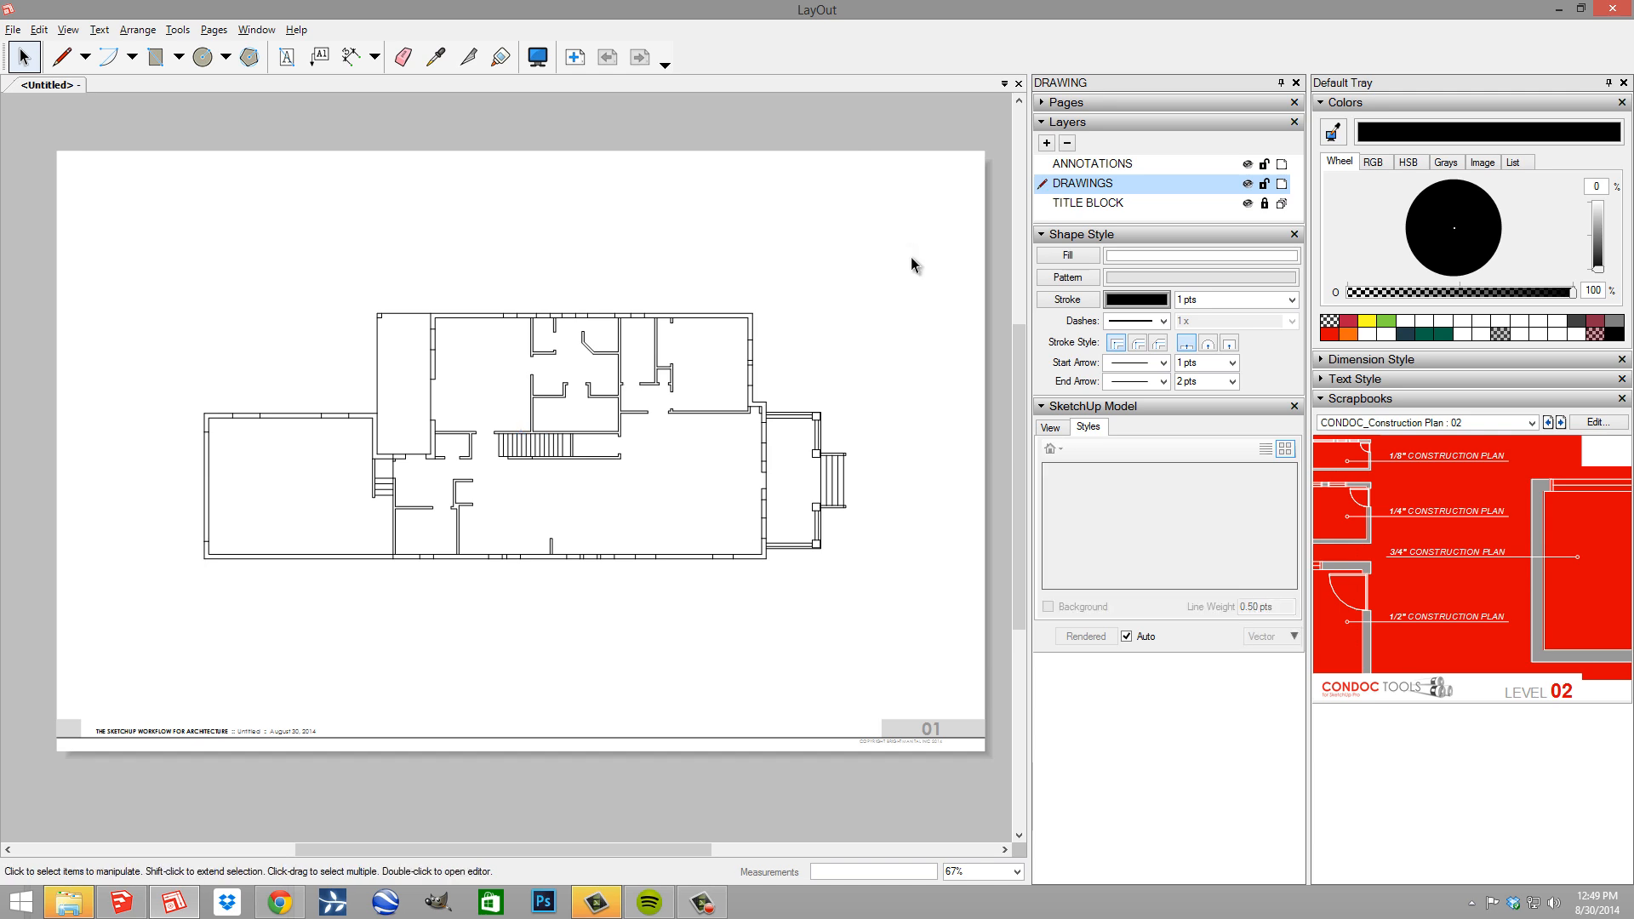
Duplicate the Heavy plan viewport
left_click(635, 320)
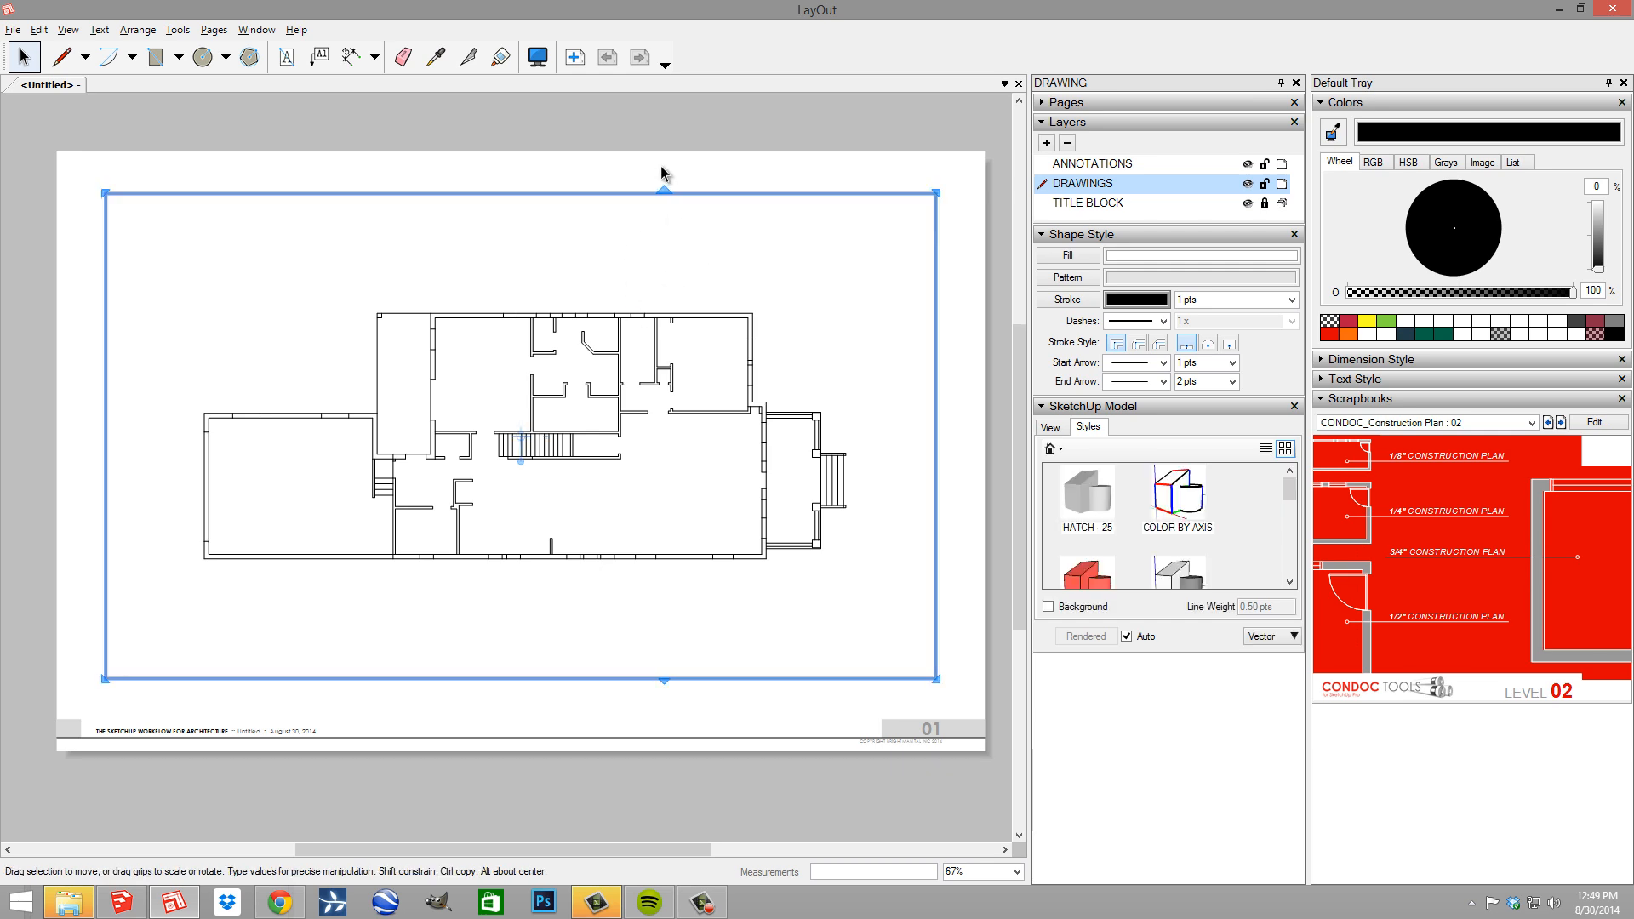
left_click(38, 30)
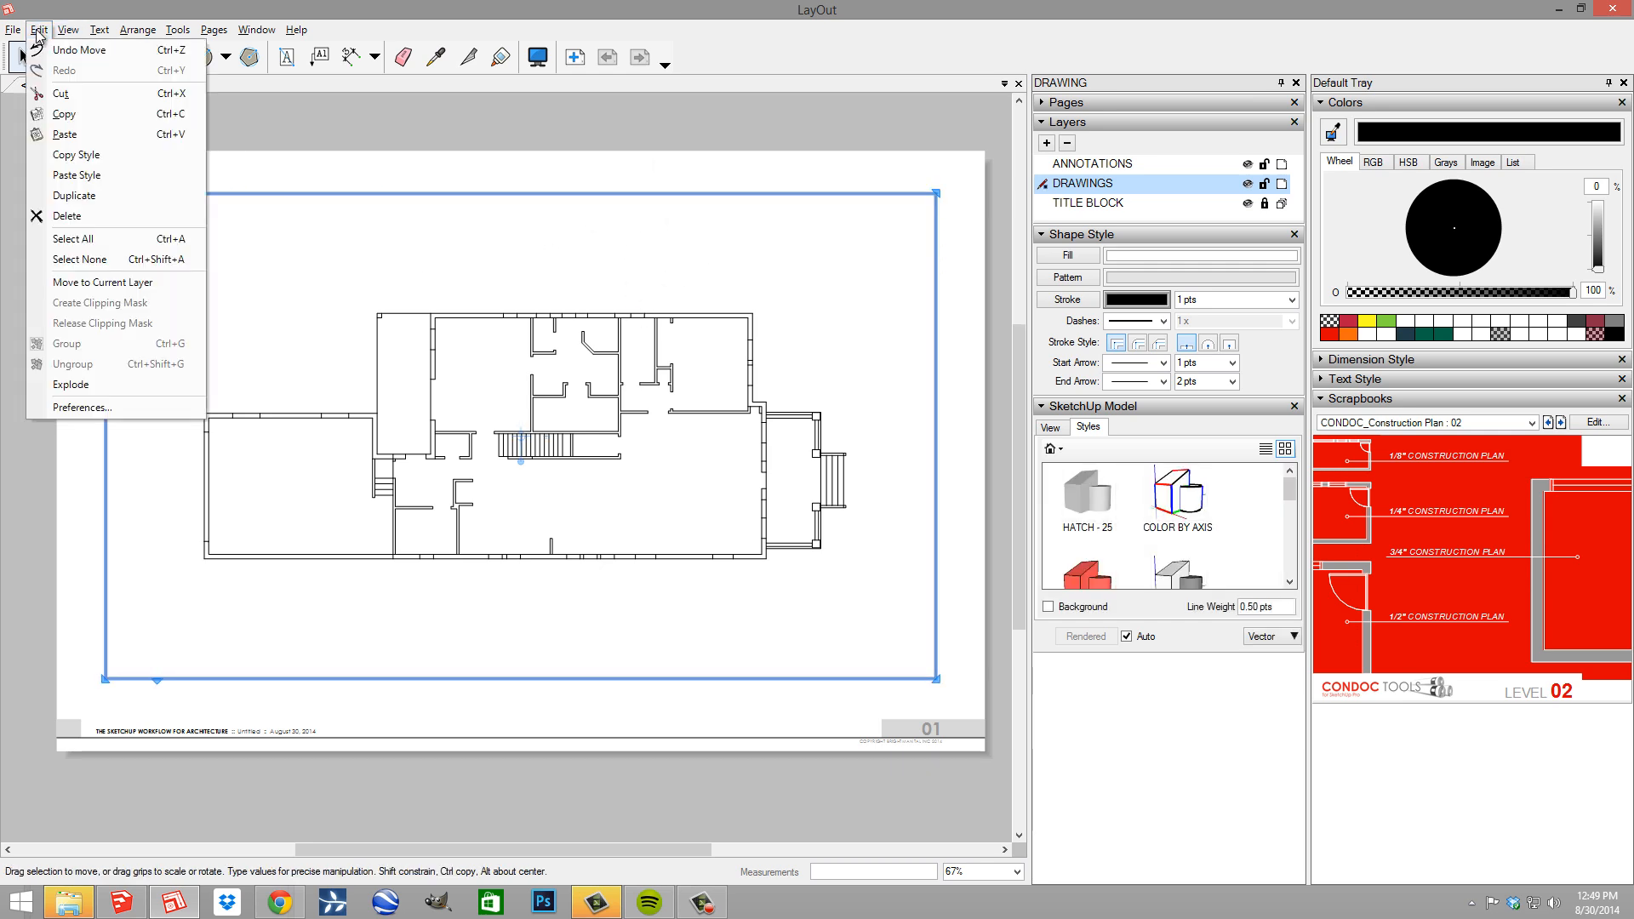
left_click(111, 203)
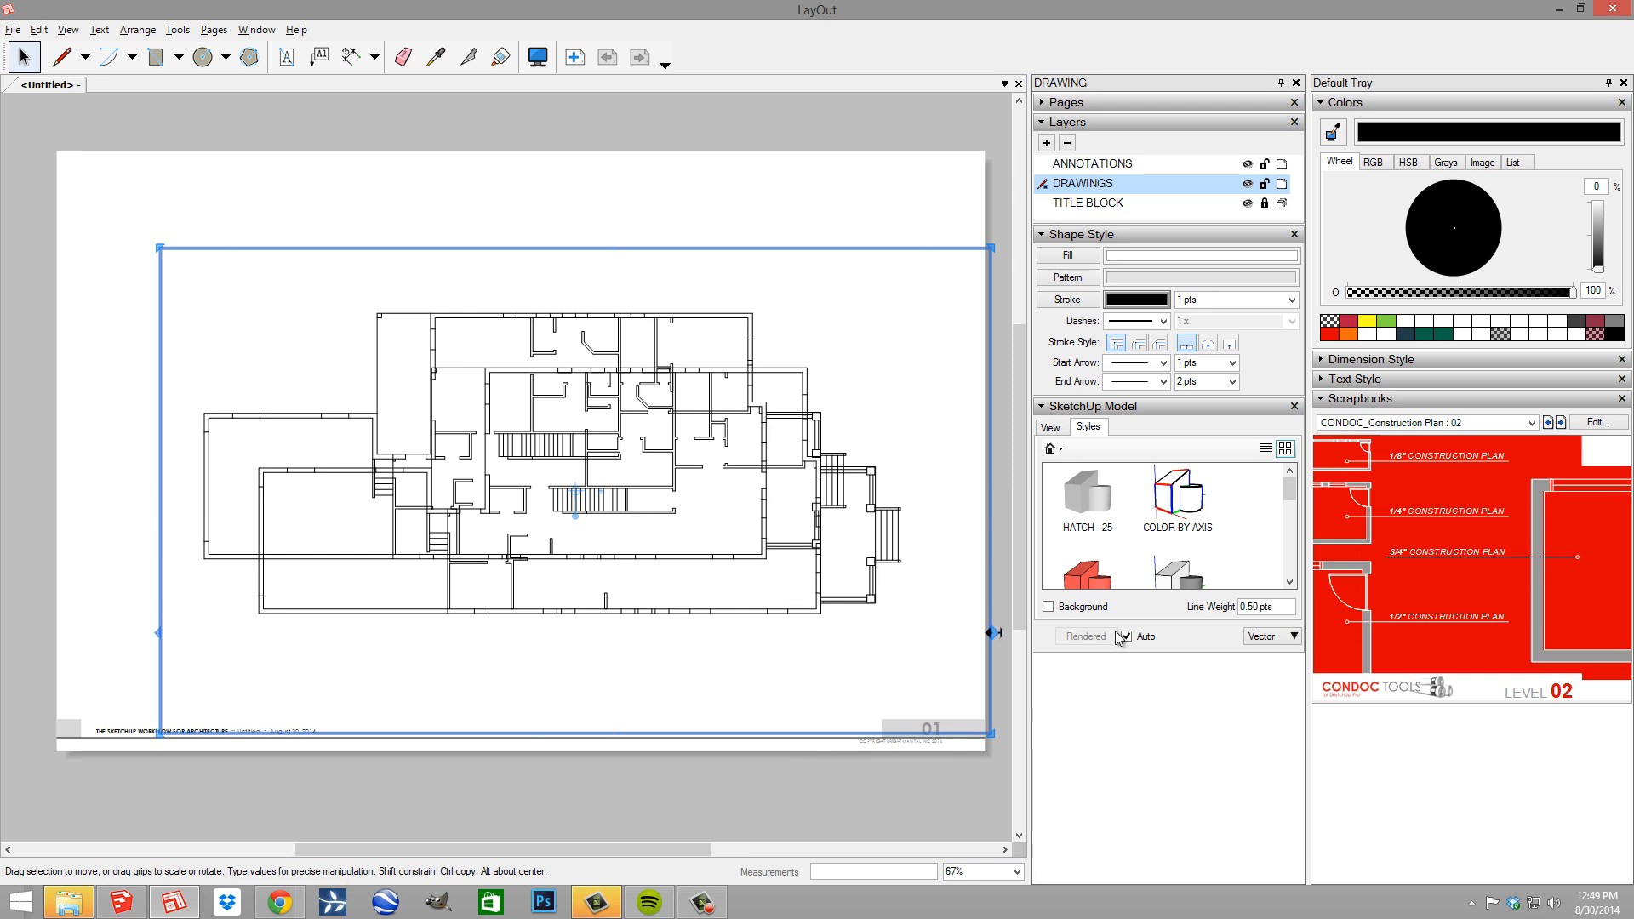
Assign the LO_Construction Plan 01 - Light scene to the duplicate viewport and set its rendering to Hybrid
left_click(1050, 427)
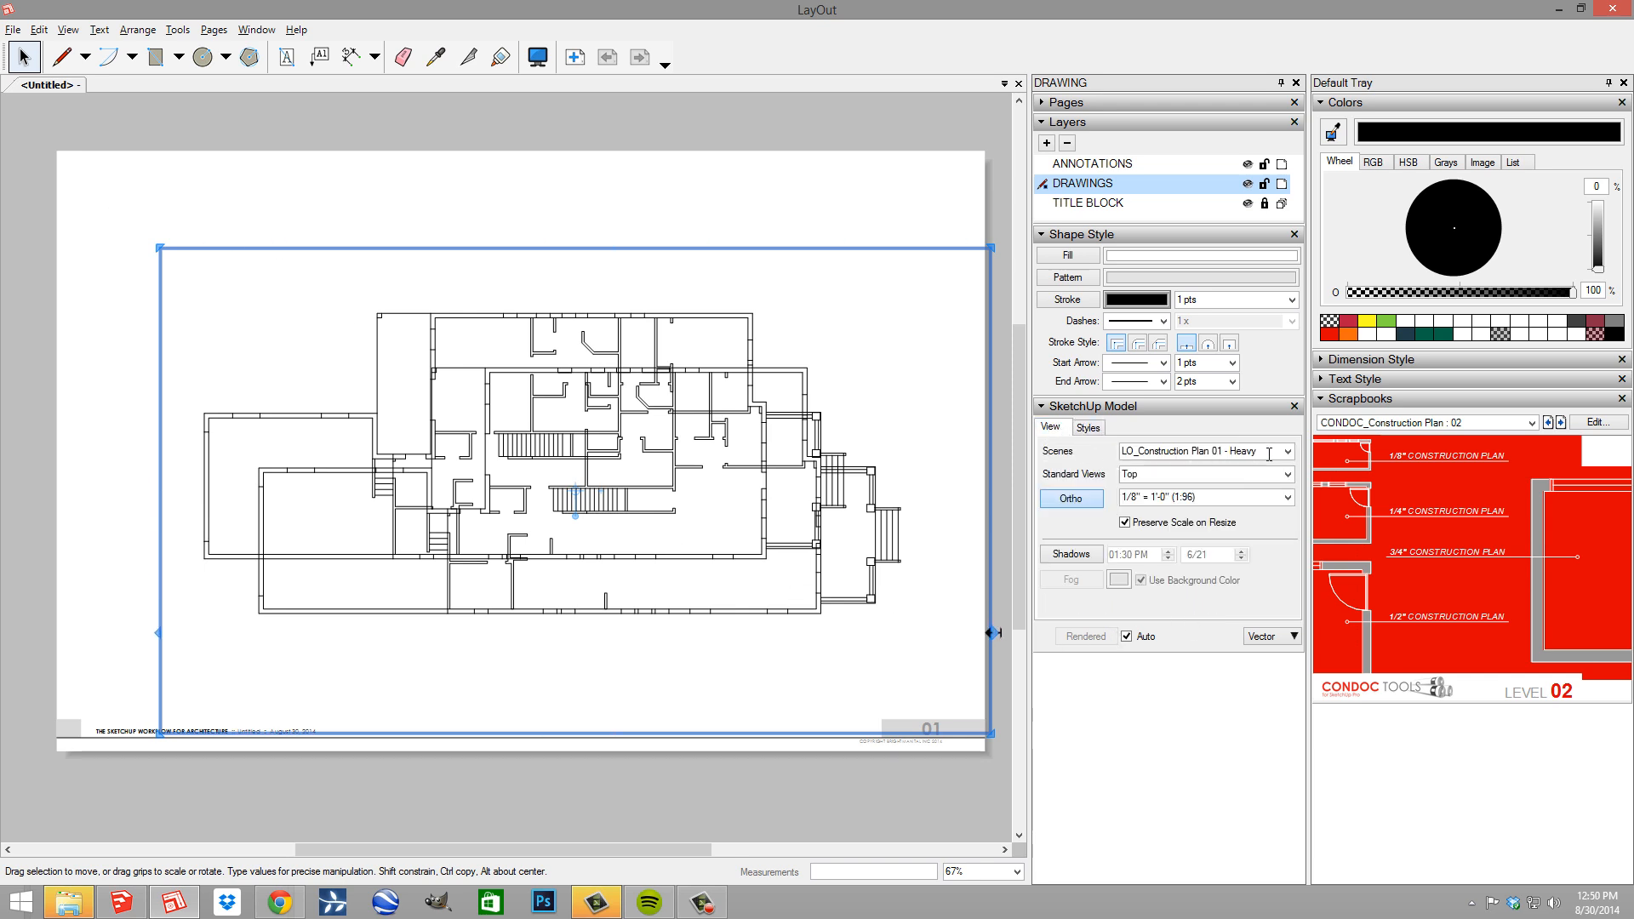
left_click(1287, 451)
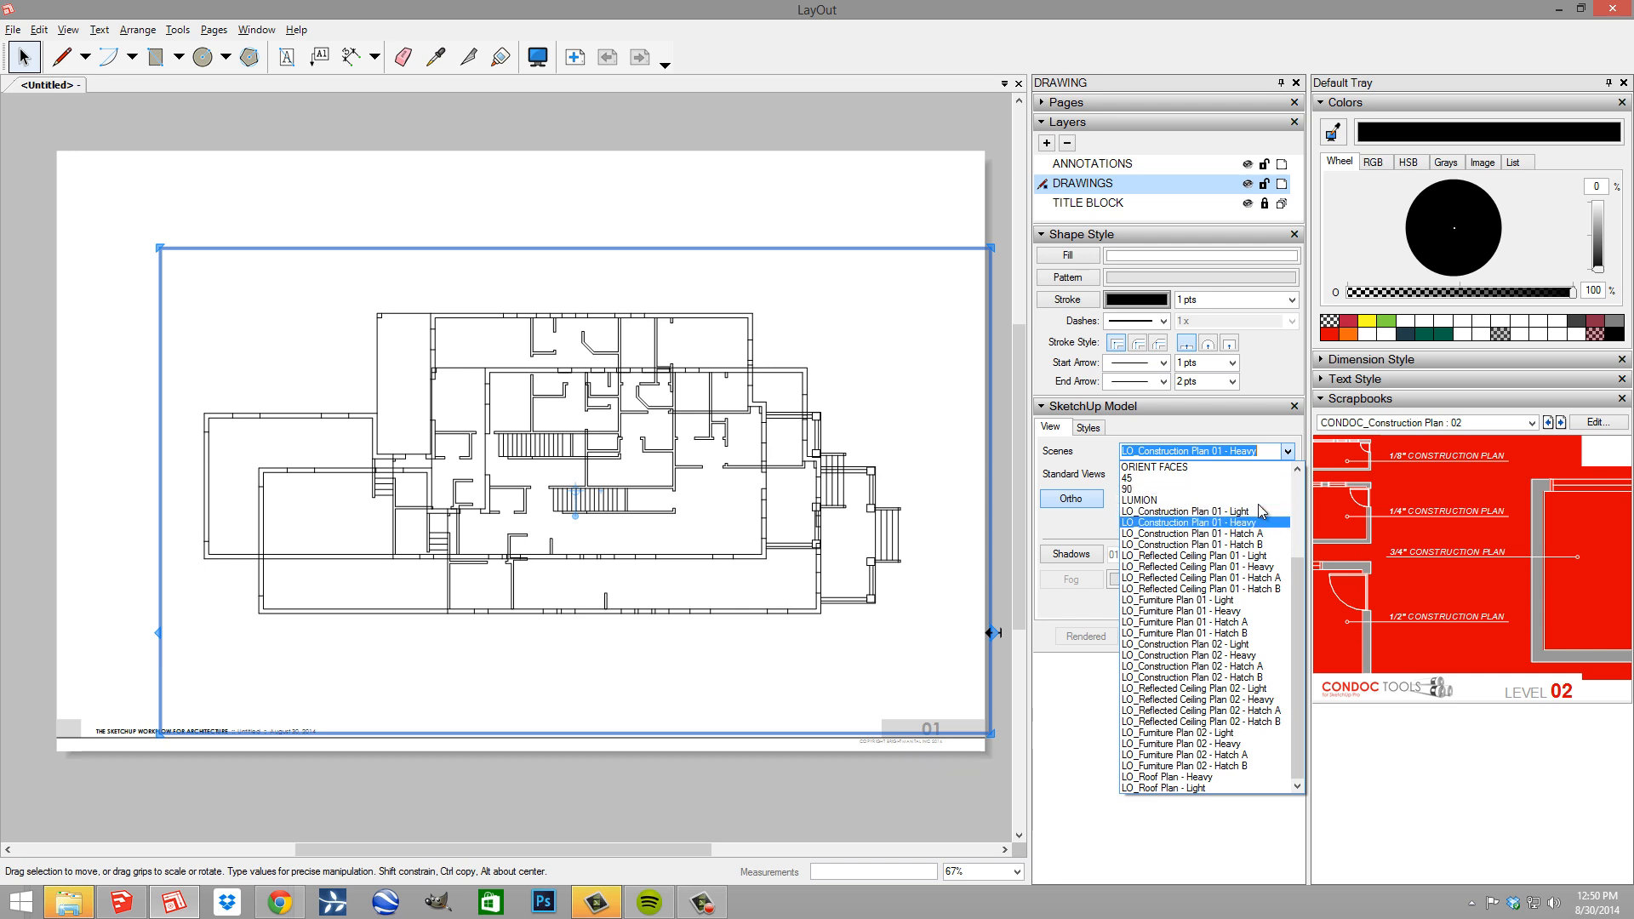
left_click(1258, 510)
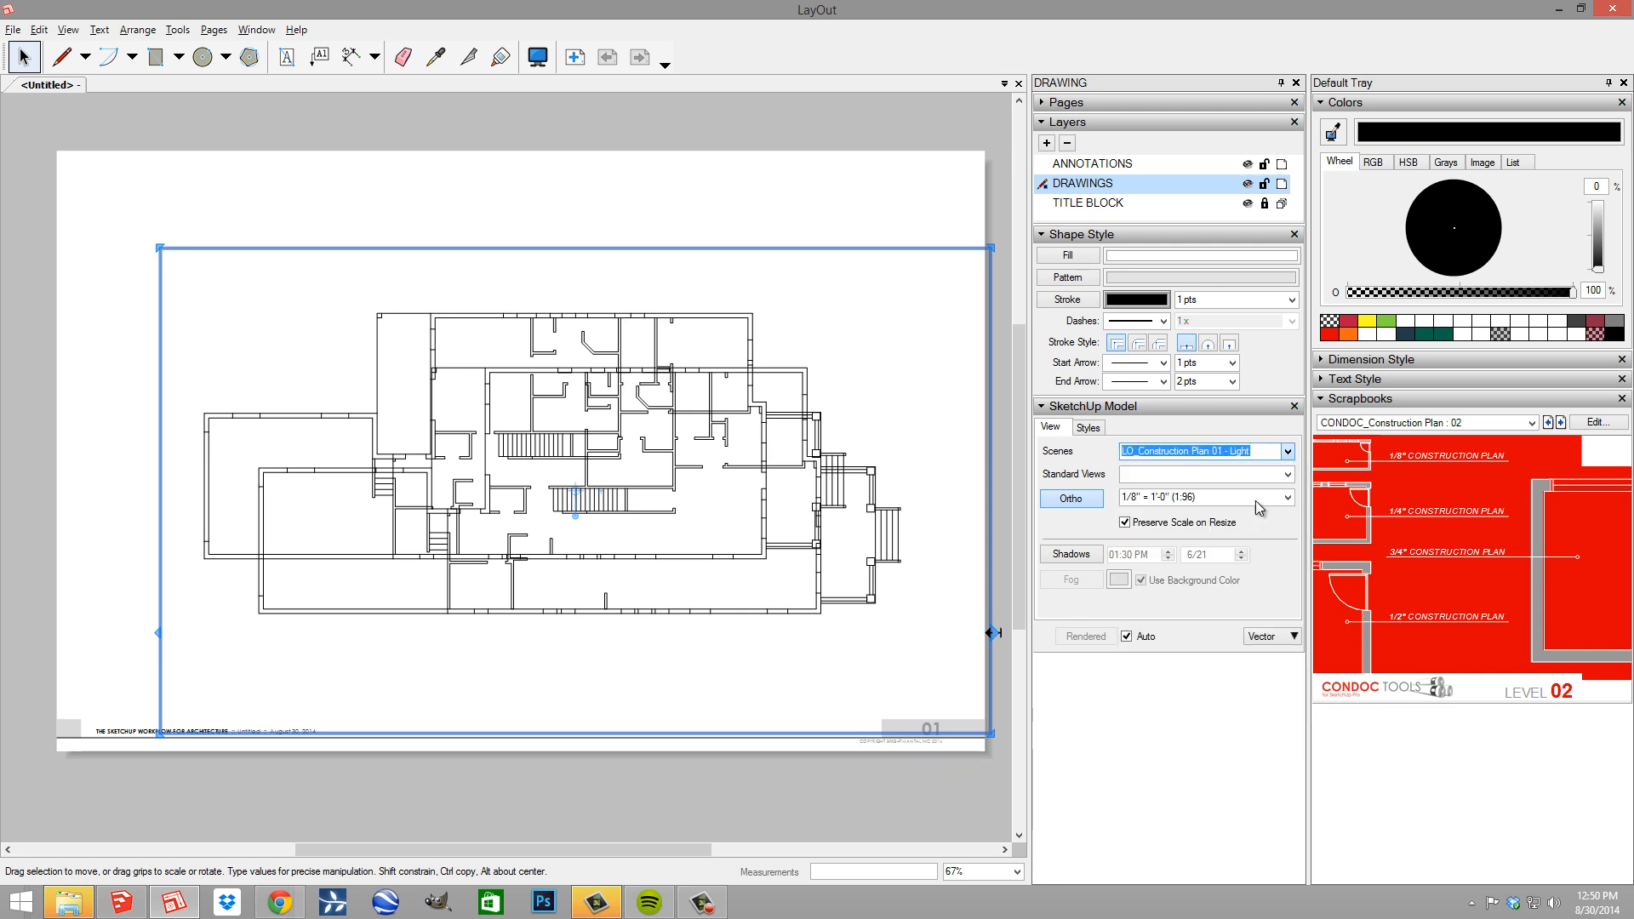
left_click(1263, 638)
left_click(1290, 696)
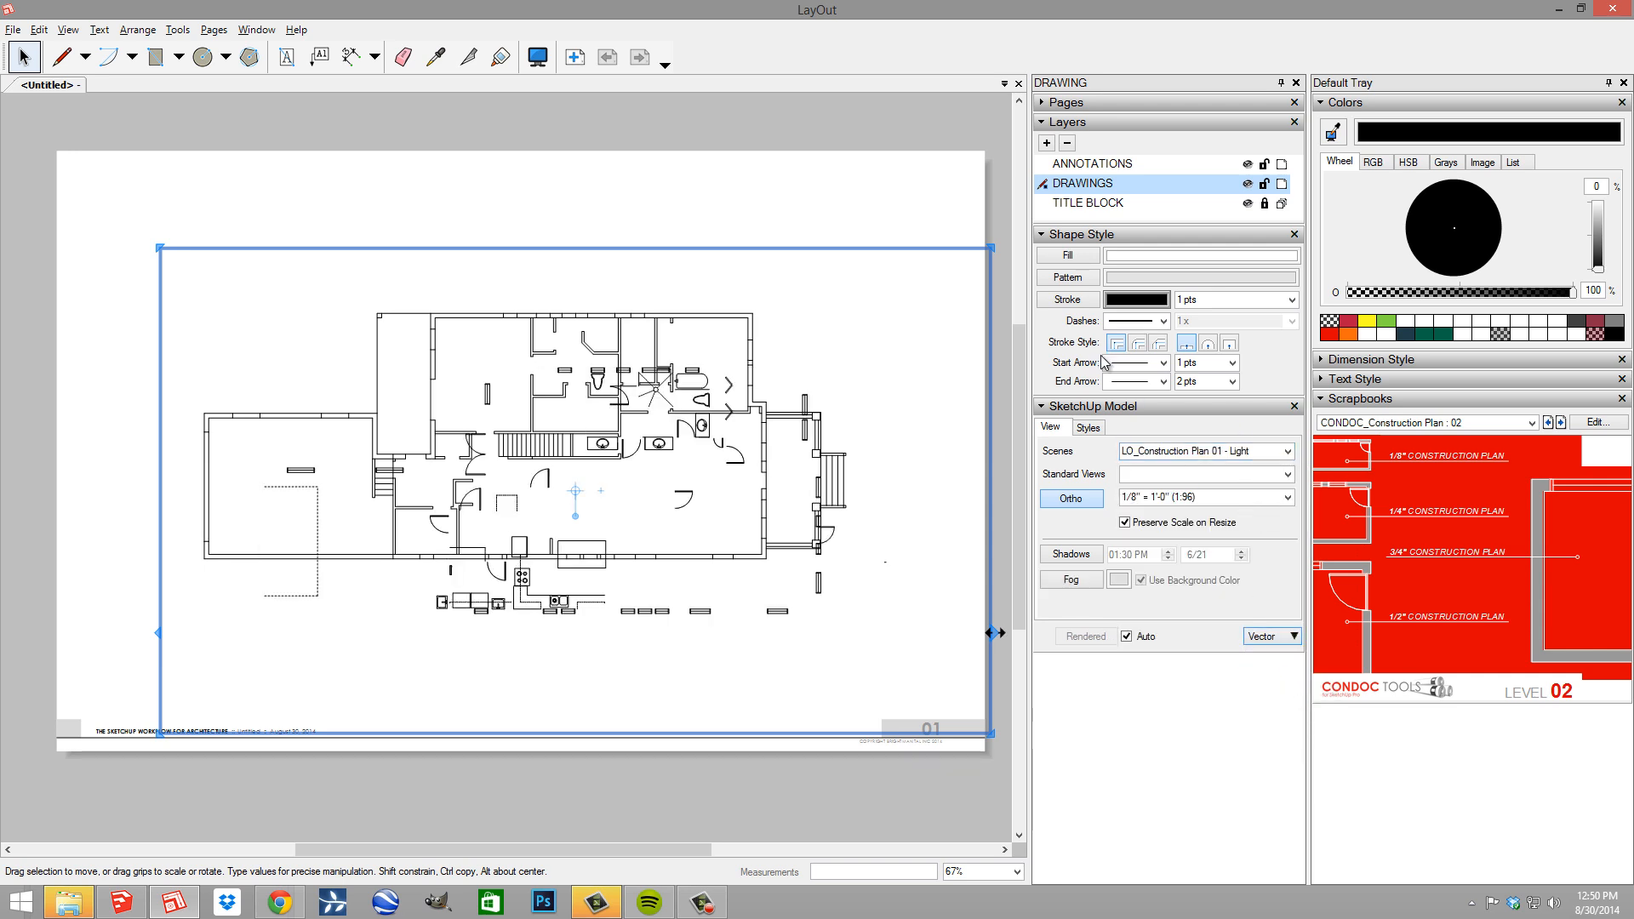
Set the line weight of the Light plan viewport to 0.20 pts
left_click(1090, 429)
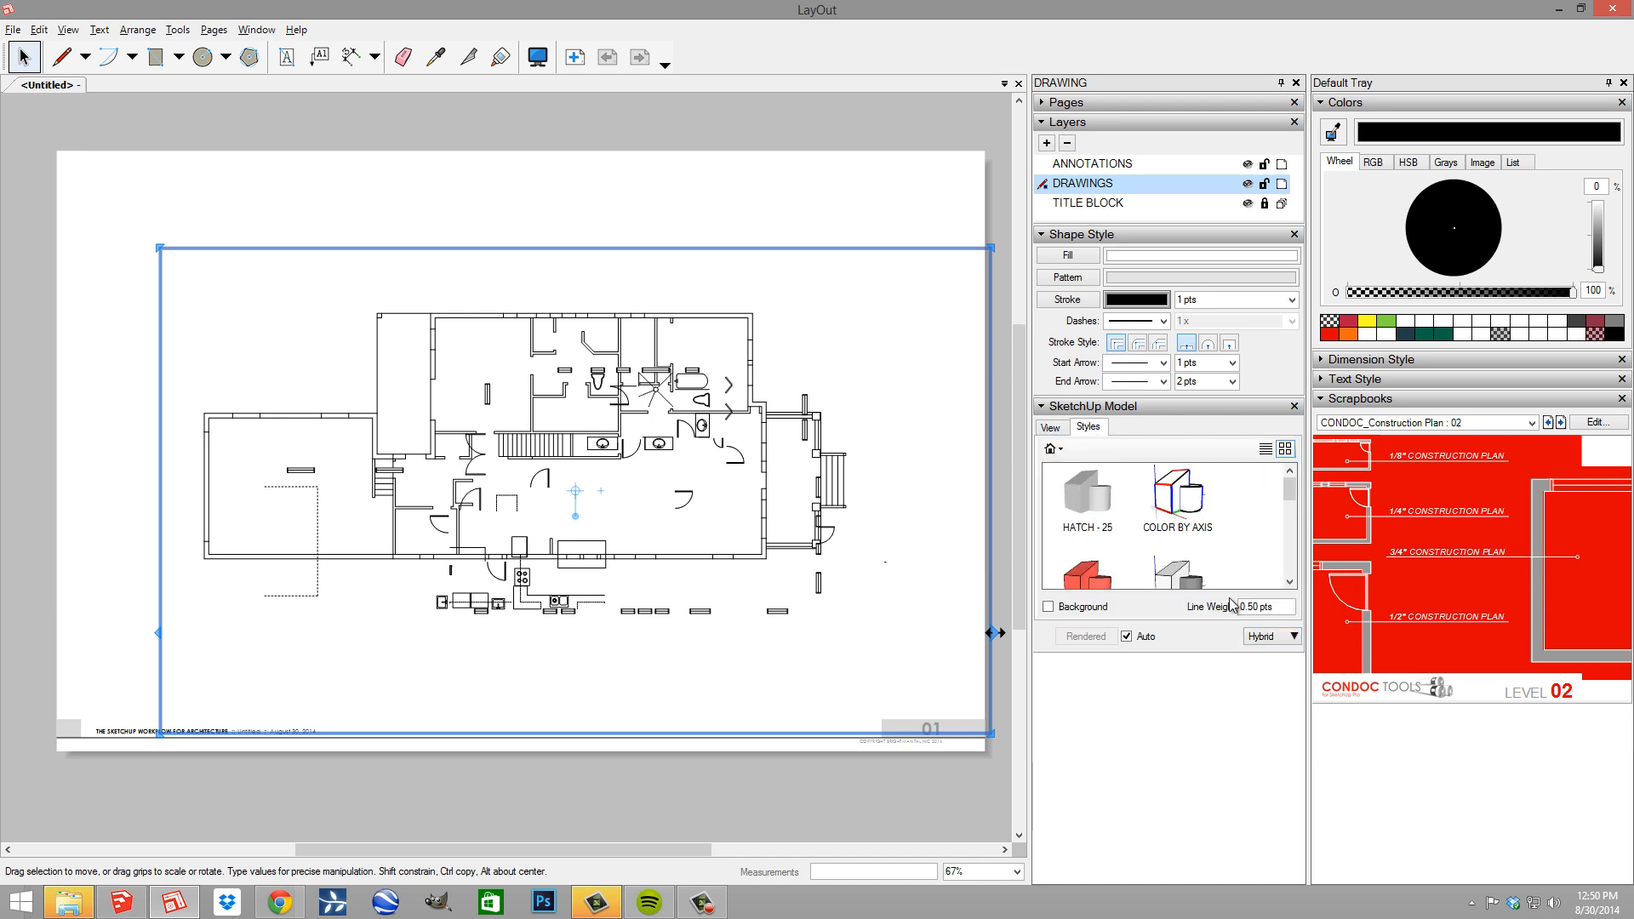
type(".2")
key("Return")
middle_click_drag(478, 543, 555, 563)
scroll(487, 500, "up", 5)
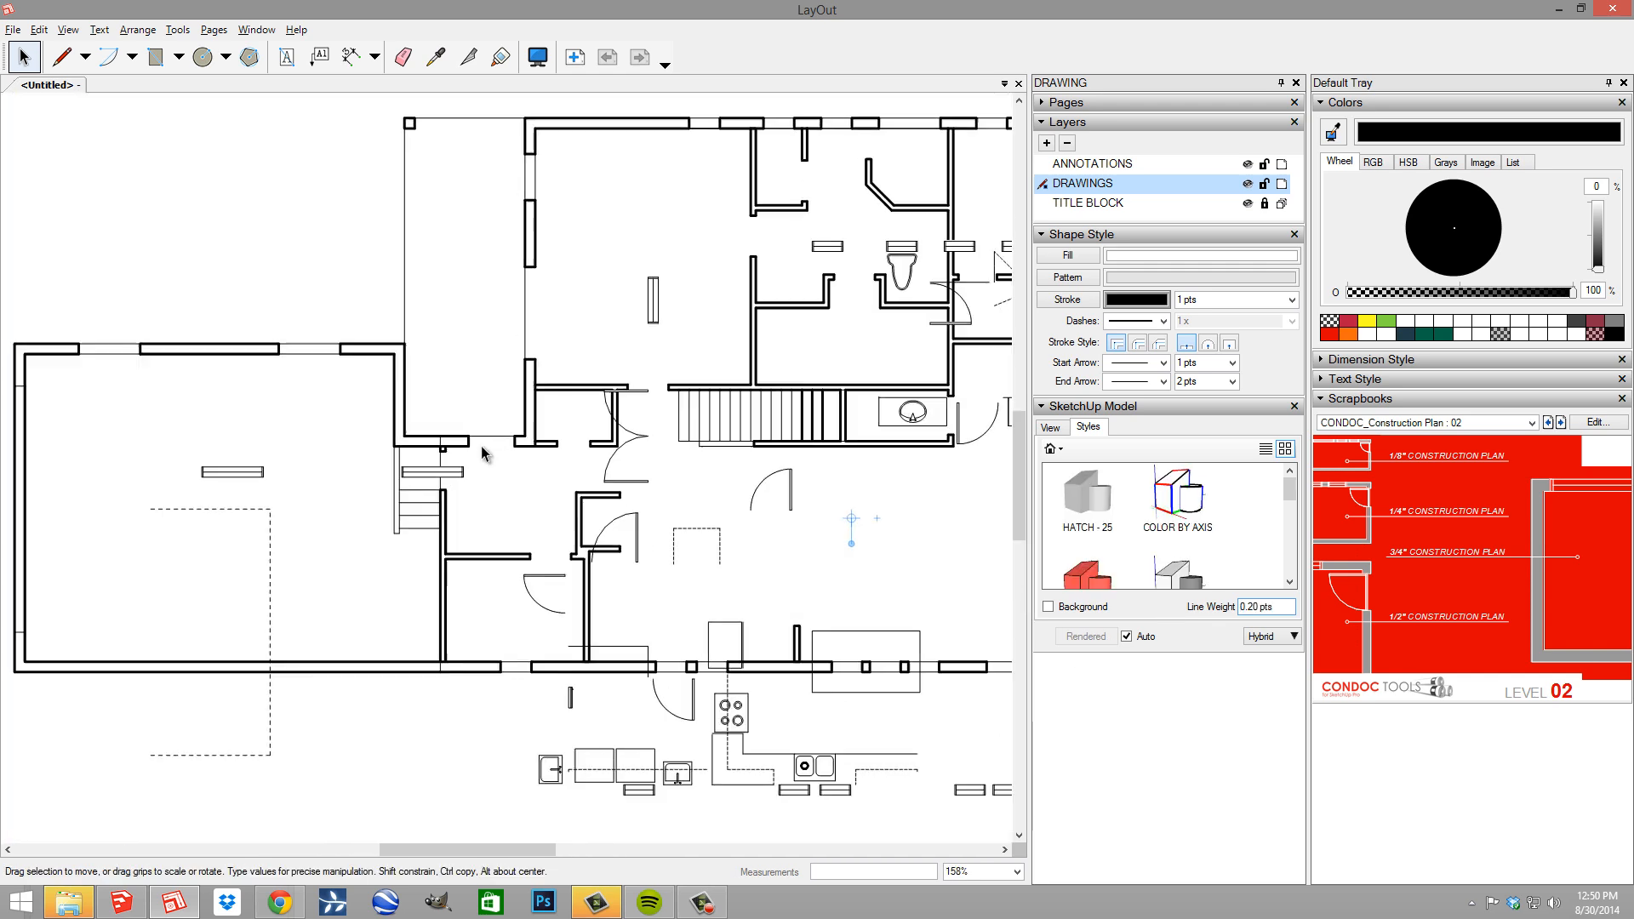
middle_click_drag(463, 507, 797, 794)
scroll(591, 502, "up", 2)
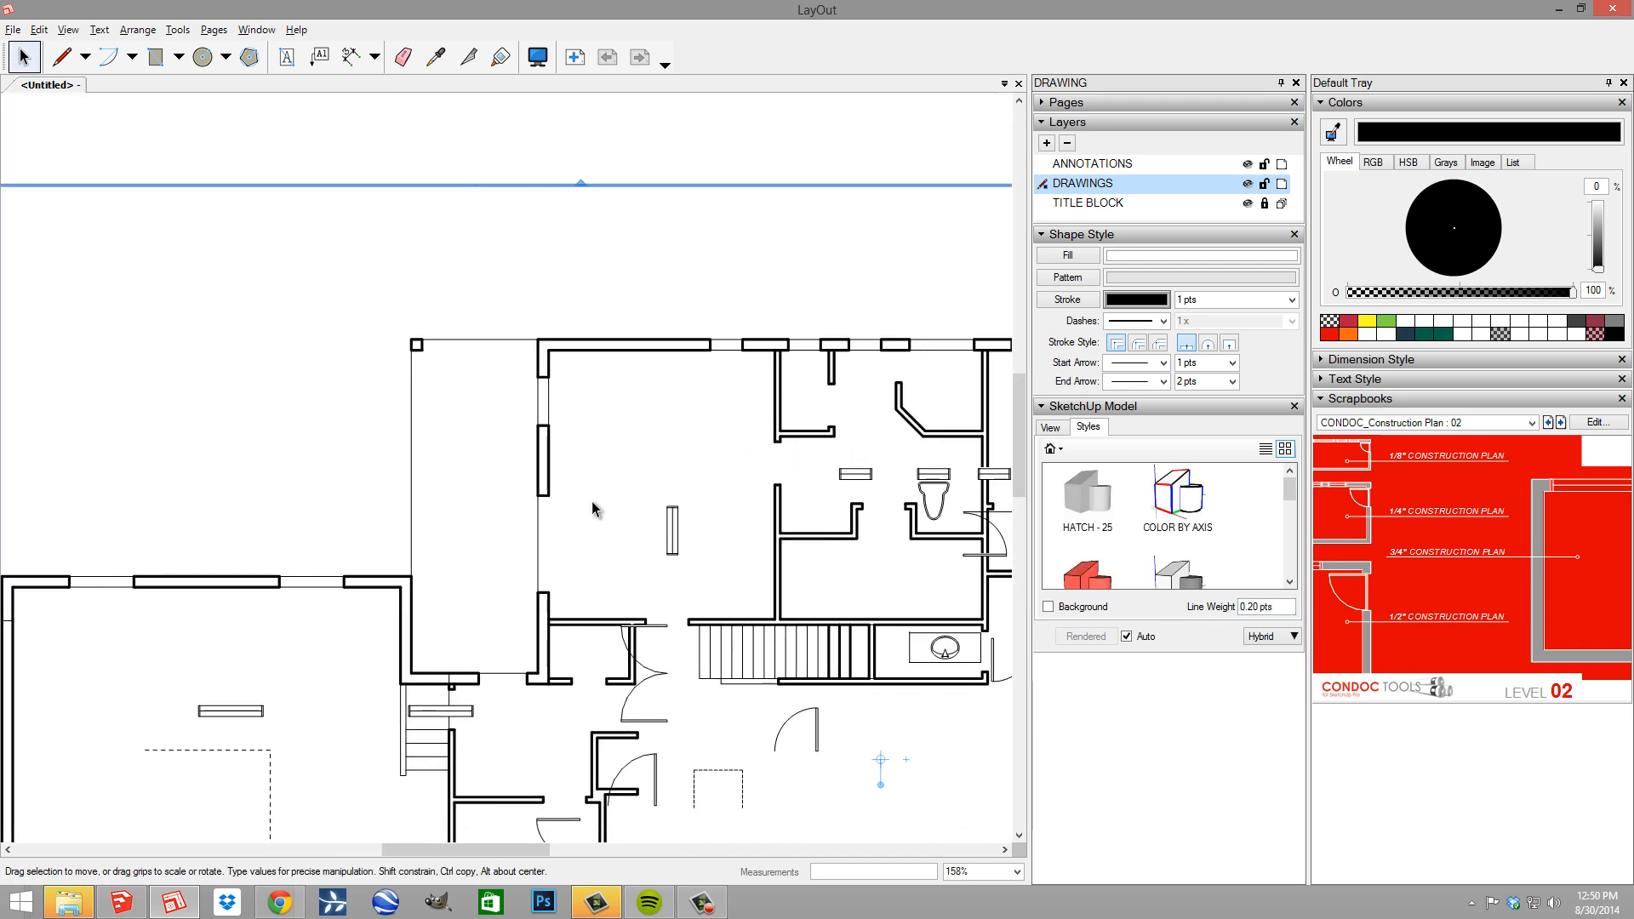
scroll(553, 431, "down", 2)
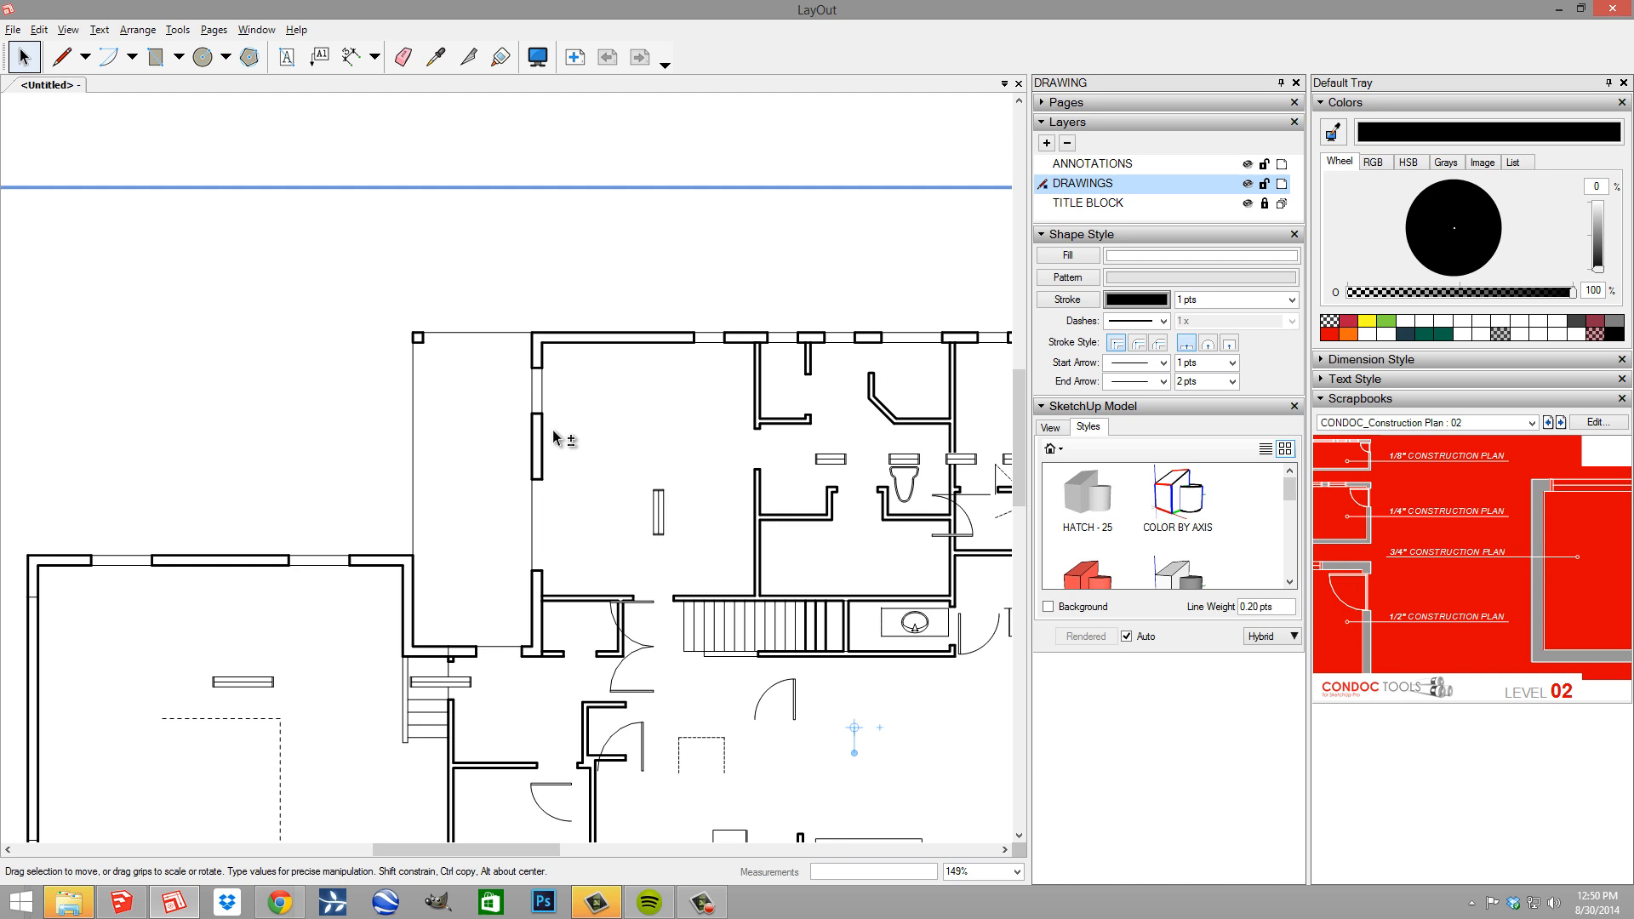
Nudge the Light plan viewport left and up until its doors and fixtures line up with the Heavy plan's walls
key("shift+Left")
key("shift+Left")
key("shift+Left")
key("shift+Left")
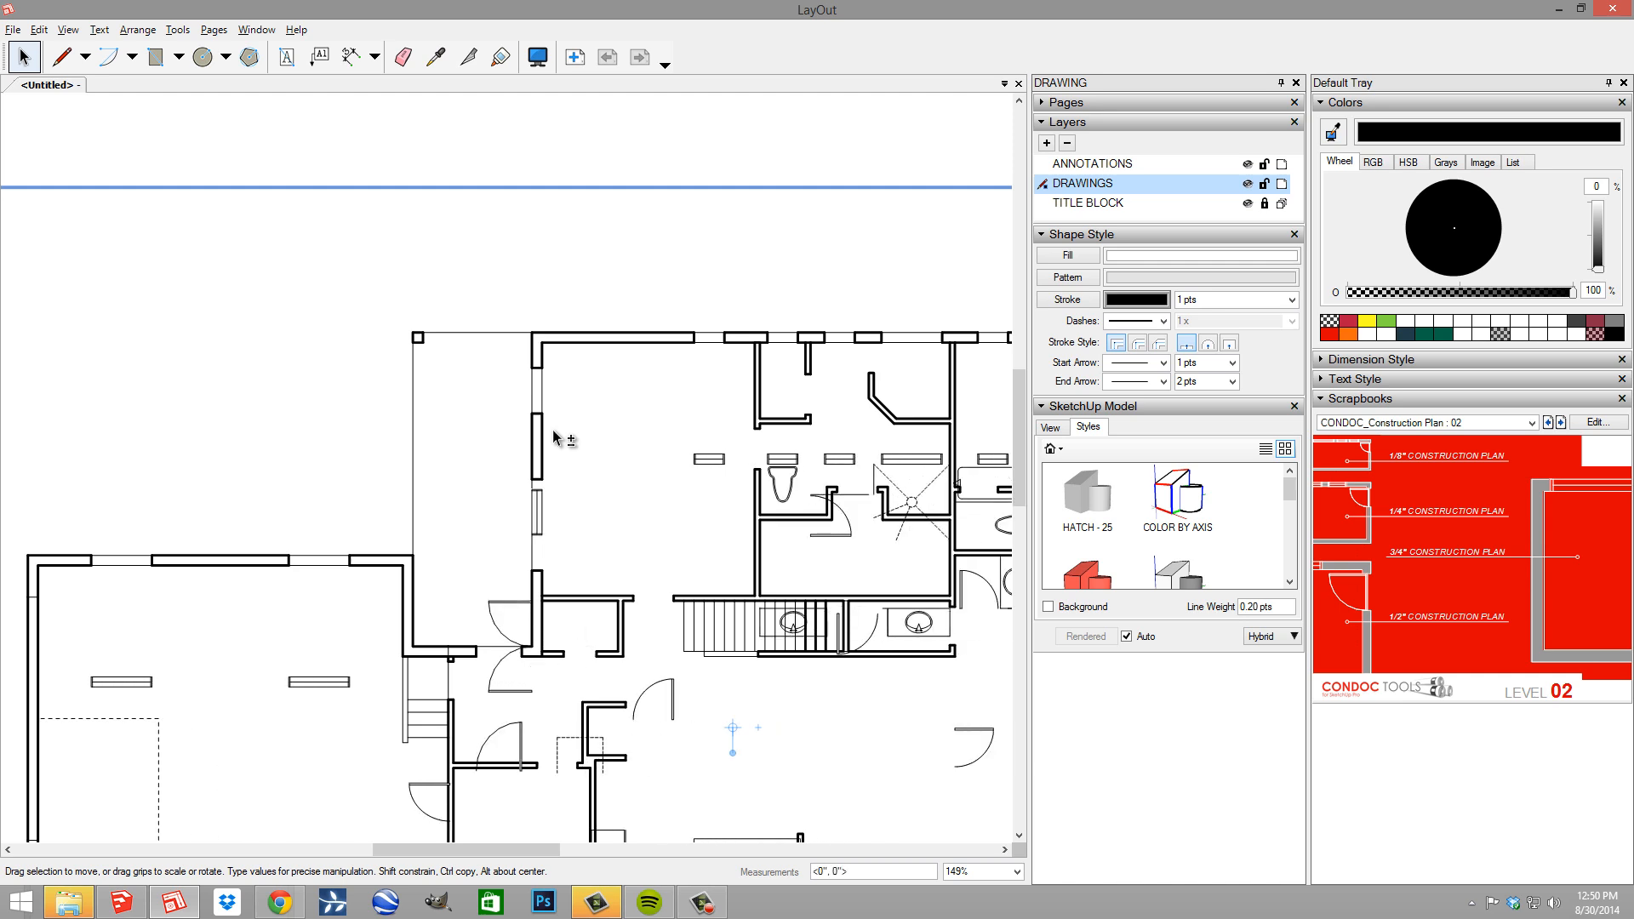
key("shift+Up")
key("shift+Up")
key("shift+Up")
key("shift+Up")
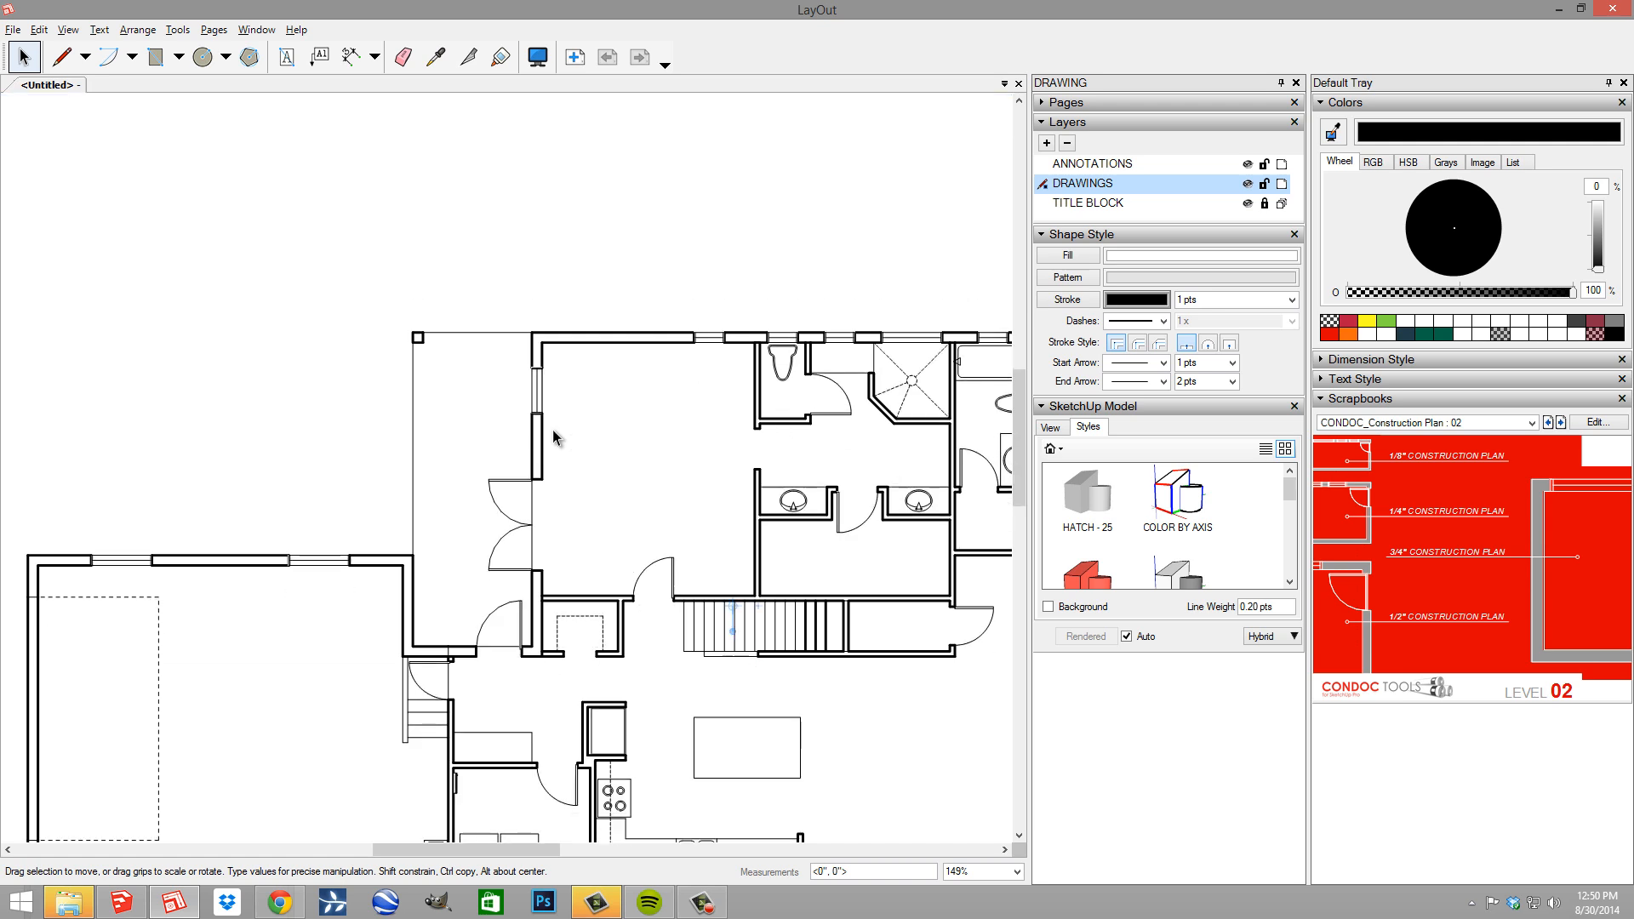
Examine the stacked Heavy and Light plans closely to check alignment and line weights across the house
scroll(553, 430, "down", 6)
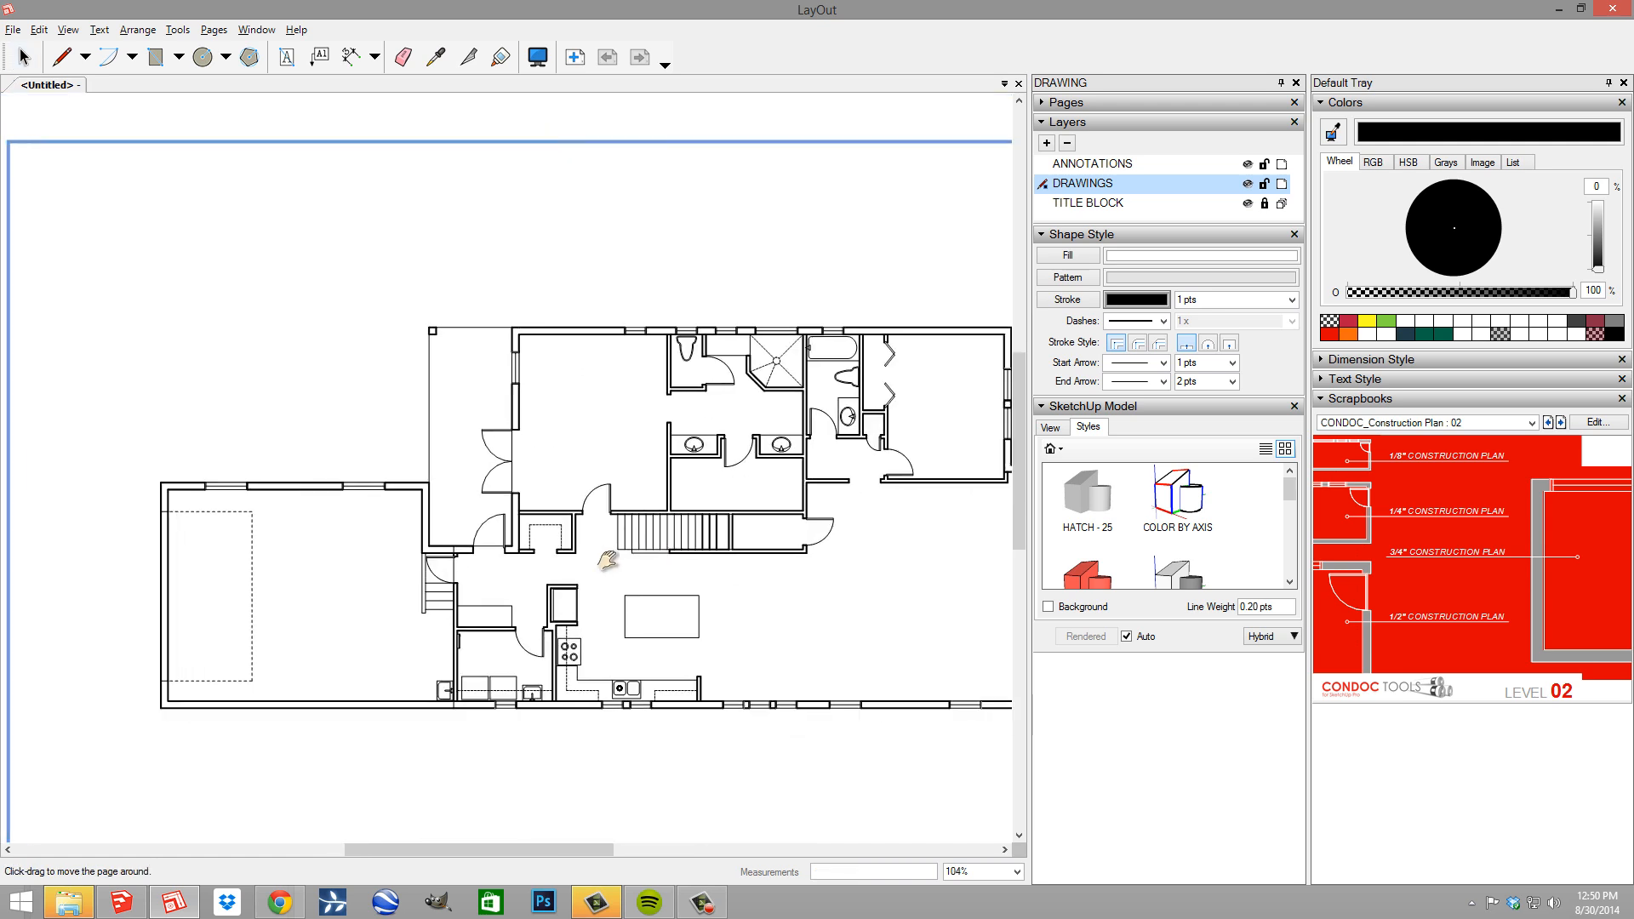
scroll(594, 426, "down", 1)
key("Escape")
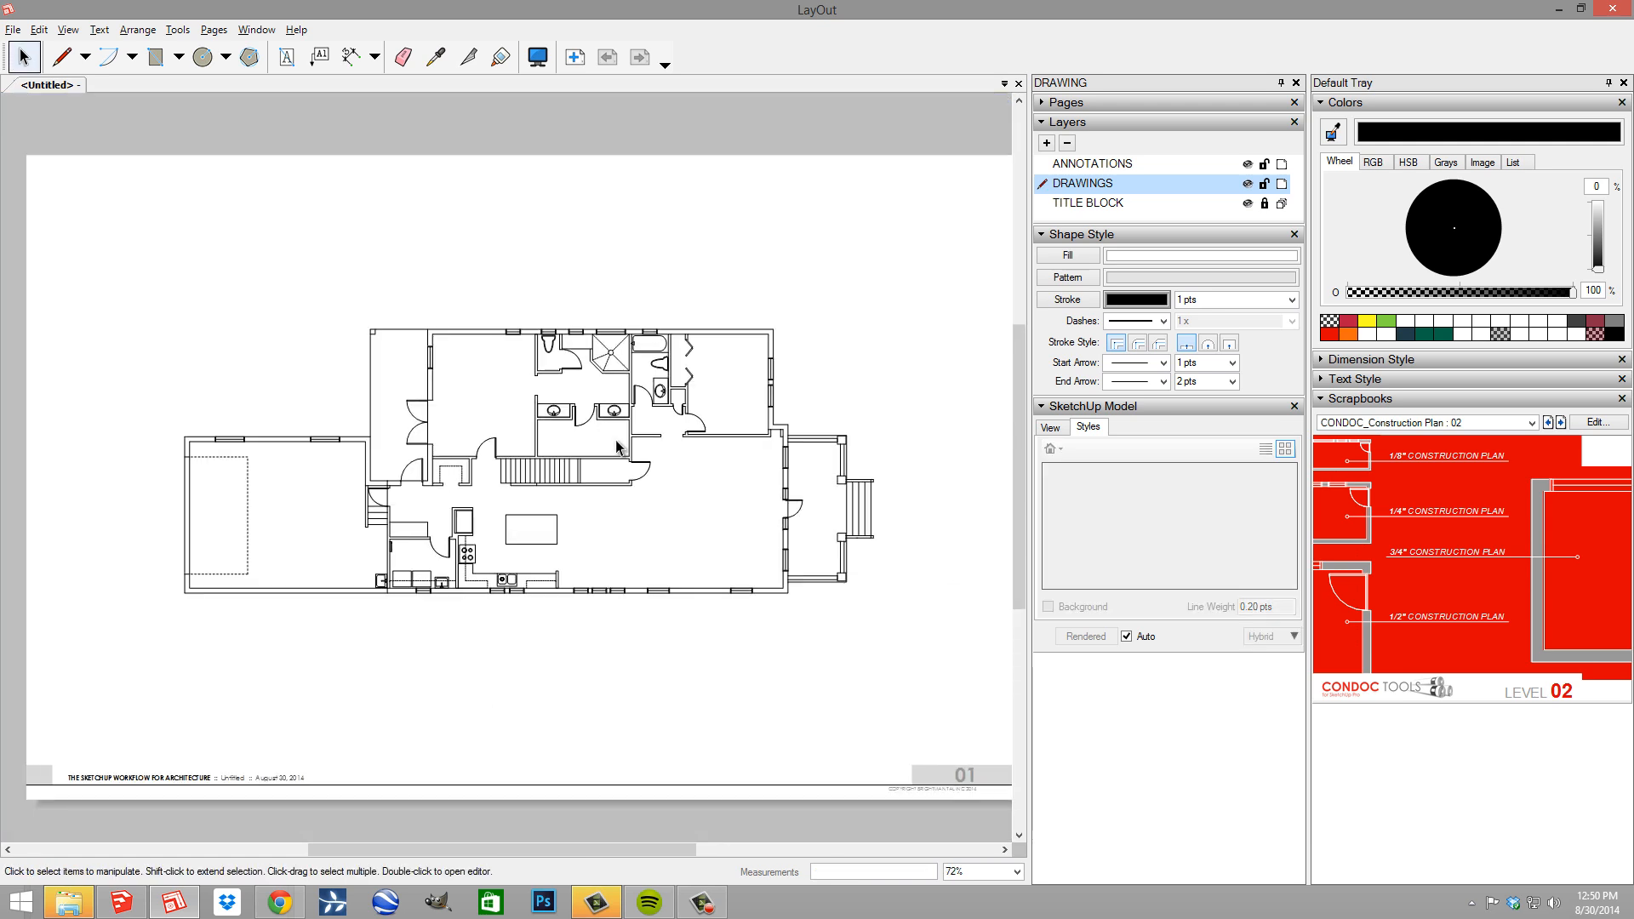
scroll(652, 397, "up", 4)
scroll(662, 387, "up", 8)
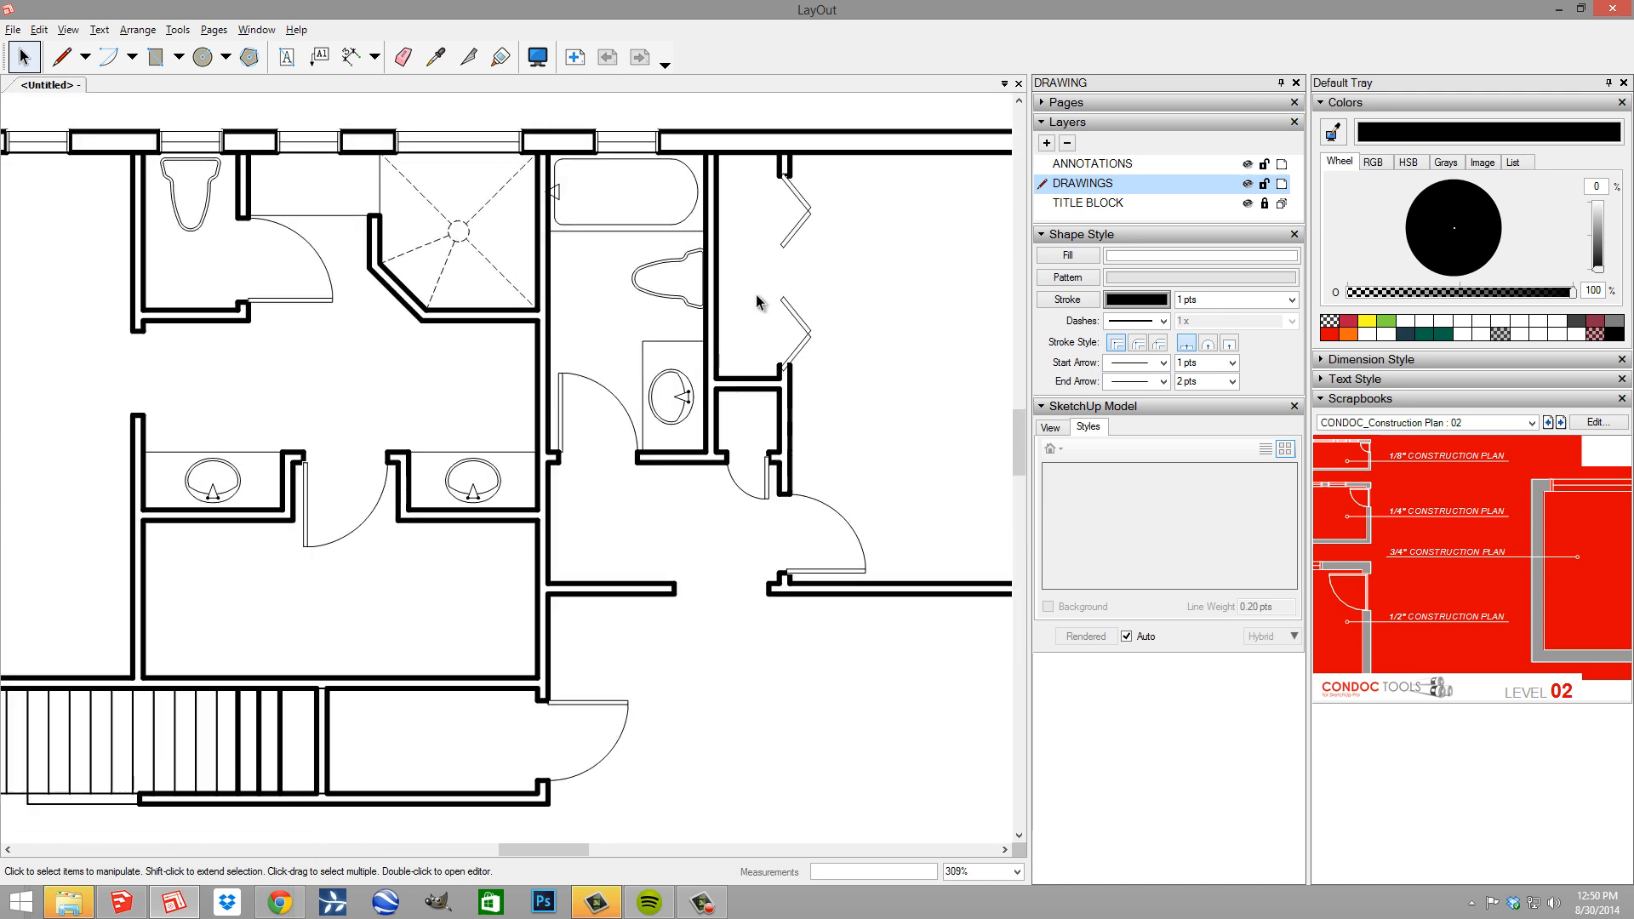
middle_click_drag(819, 311, 781, 412)
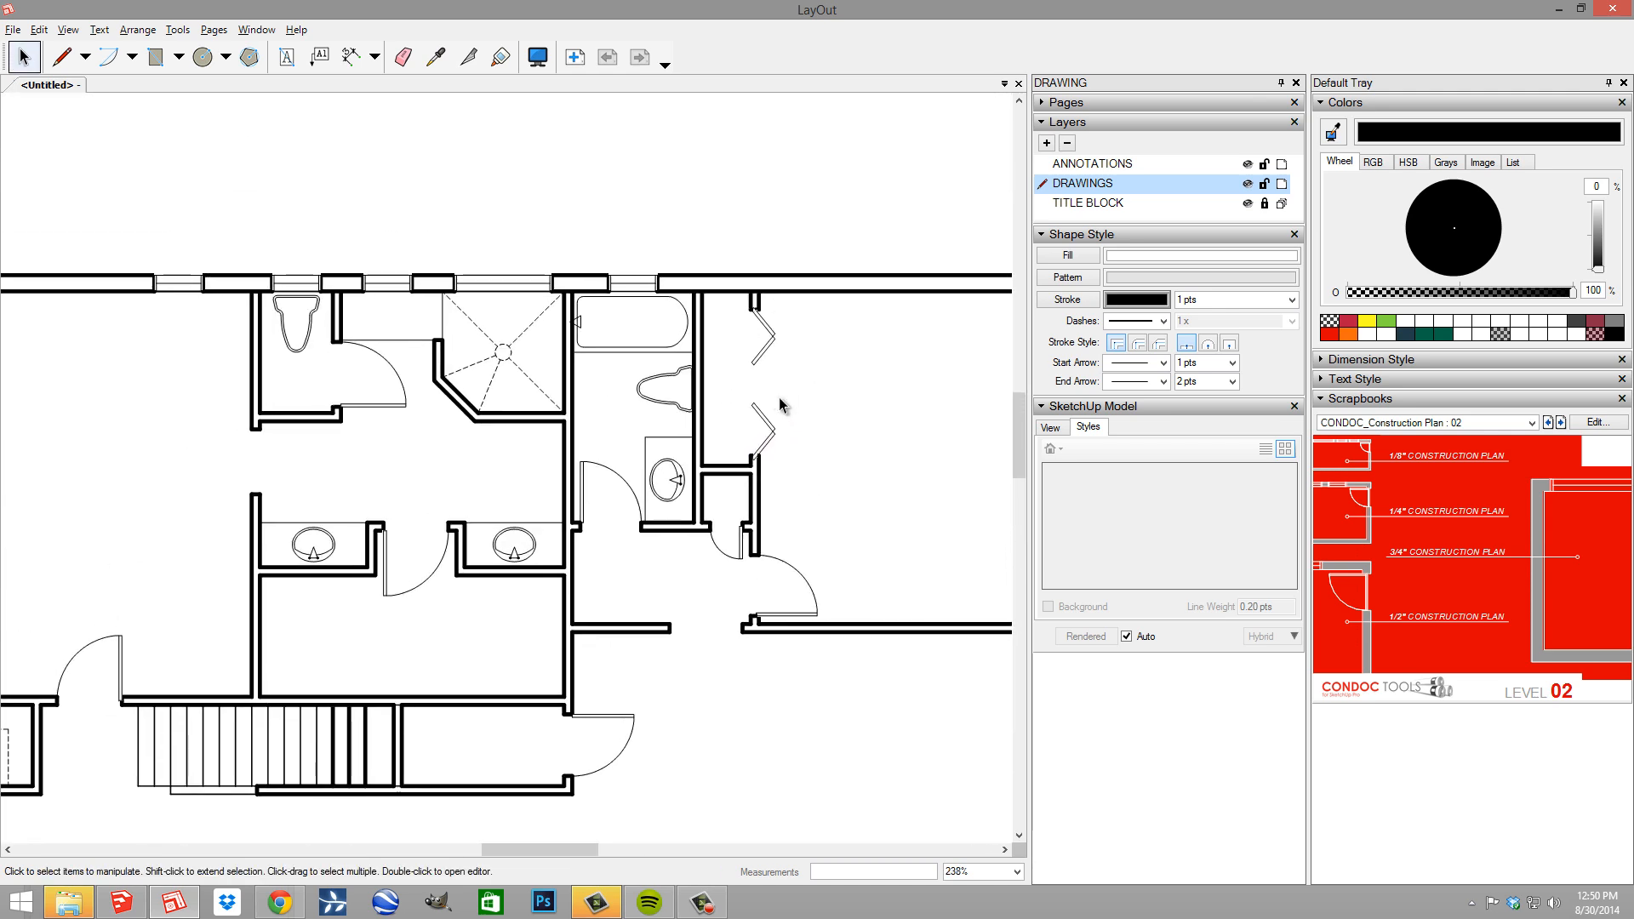
scroll(779, 396, "down", 6)
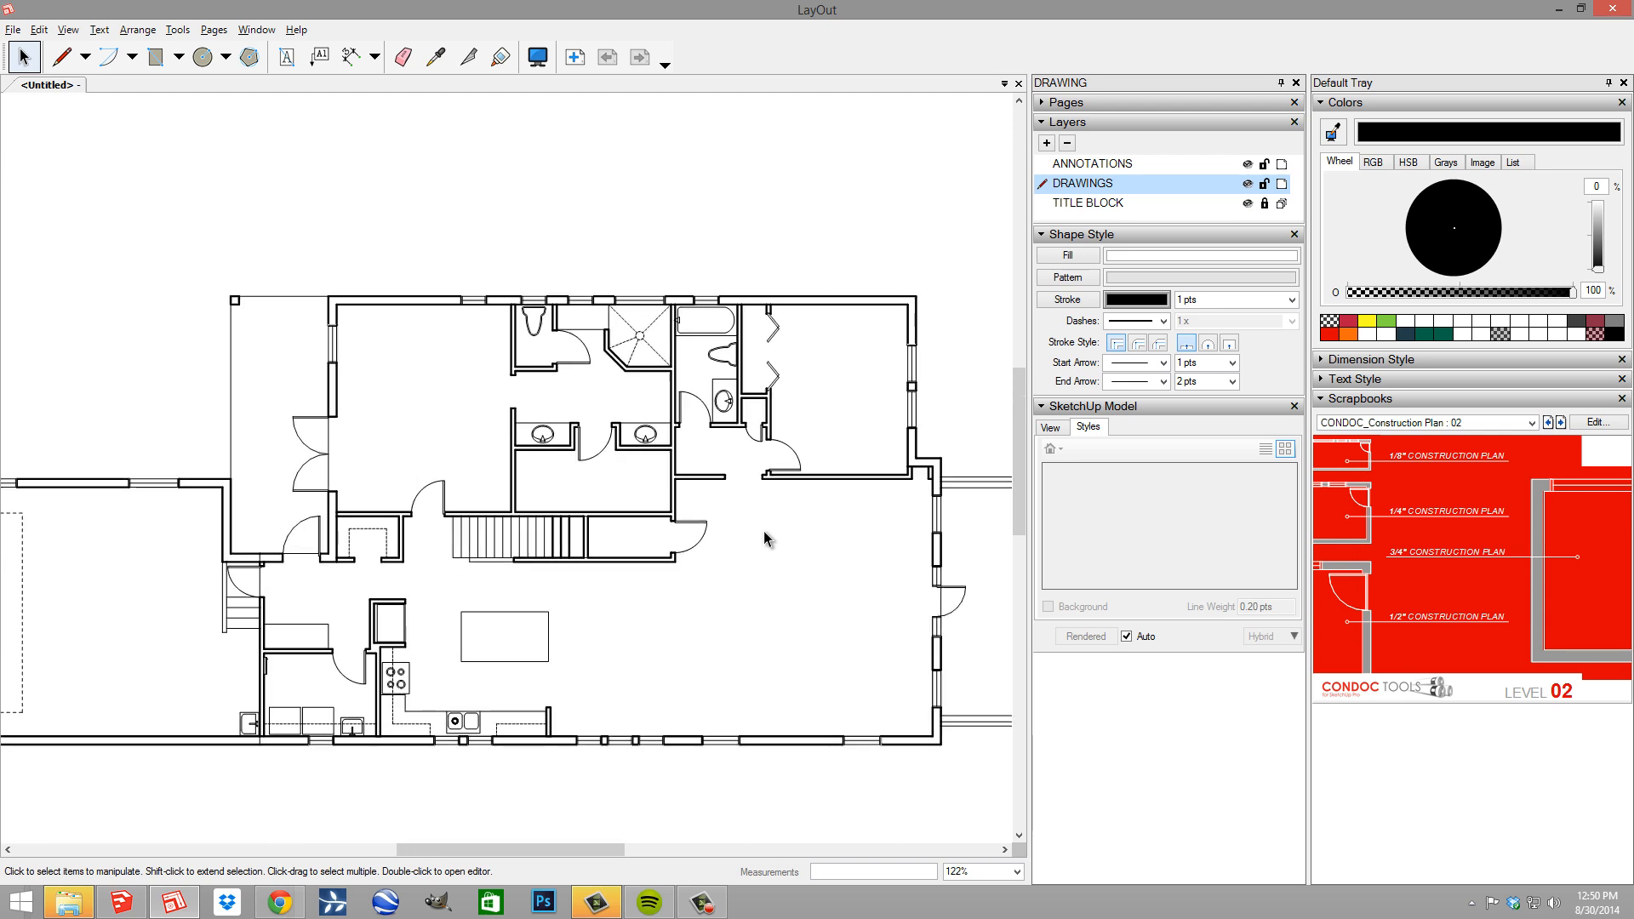
scroll(759, 534, "down", 2)
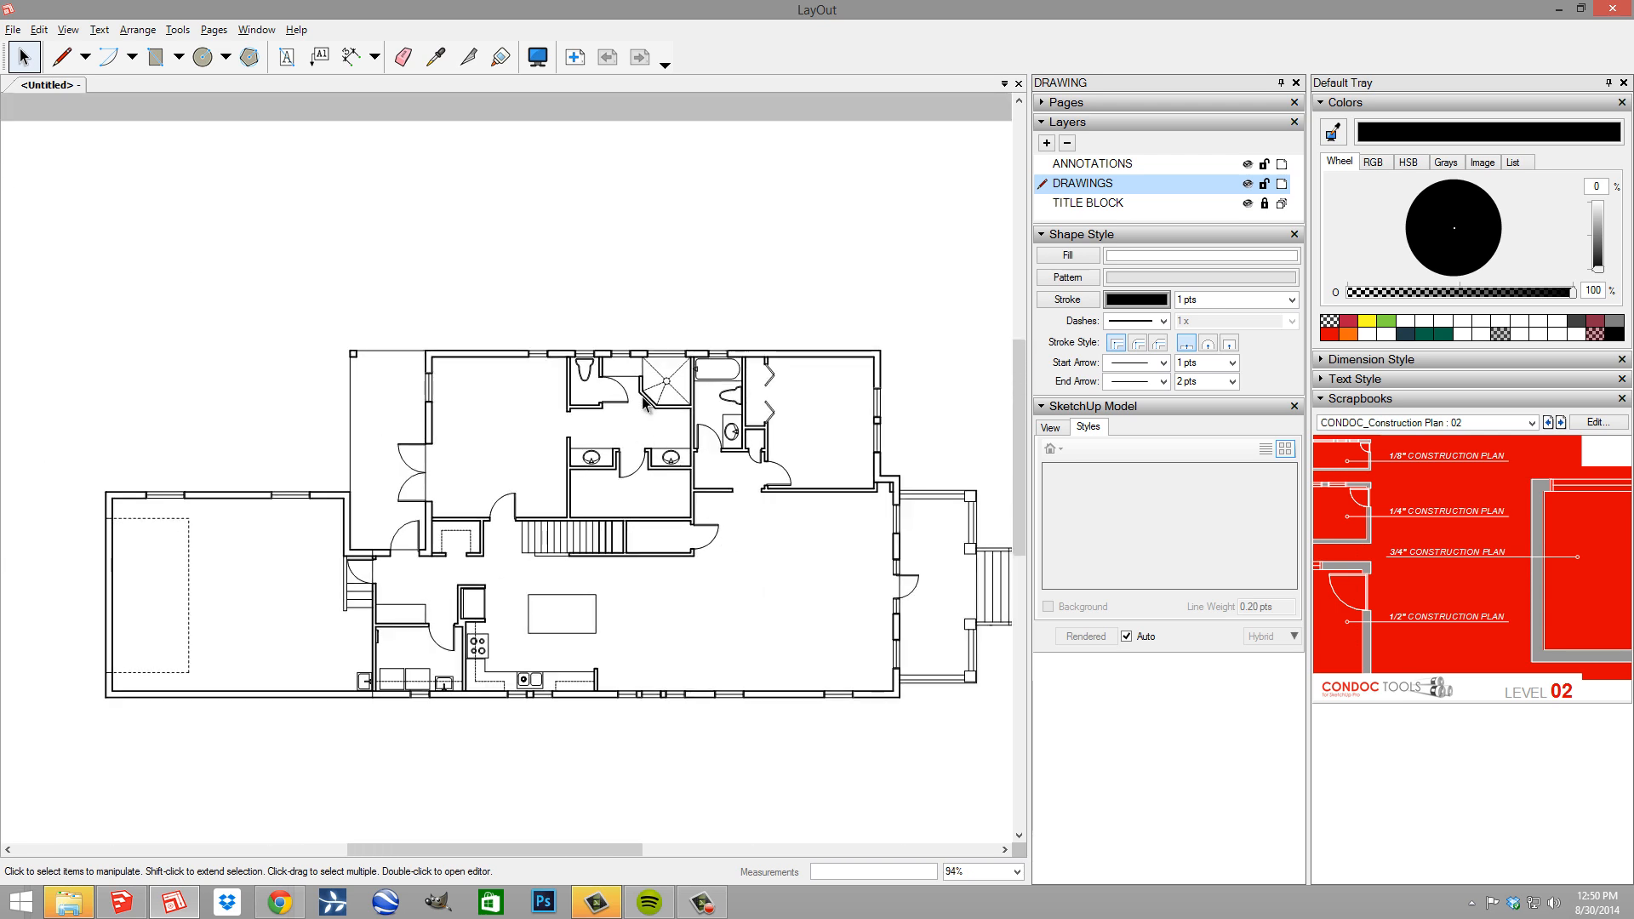
Copy the Heavy plan viewport and paste the copy over the stacked plans
left_click(718, 609)
scroll(719, 609, "down", 2)
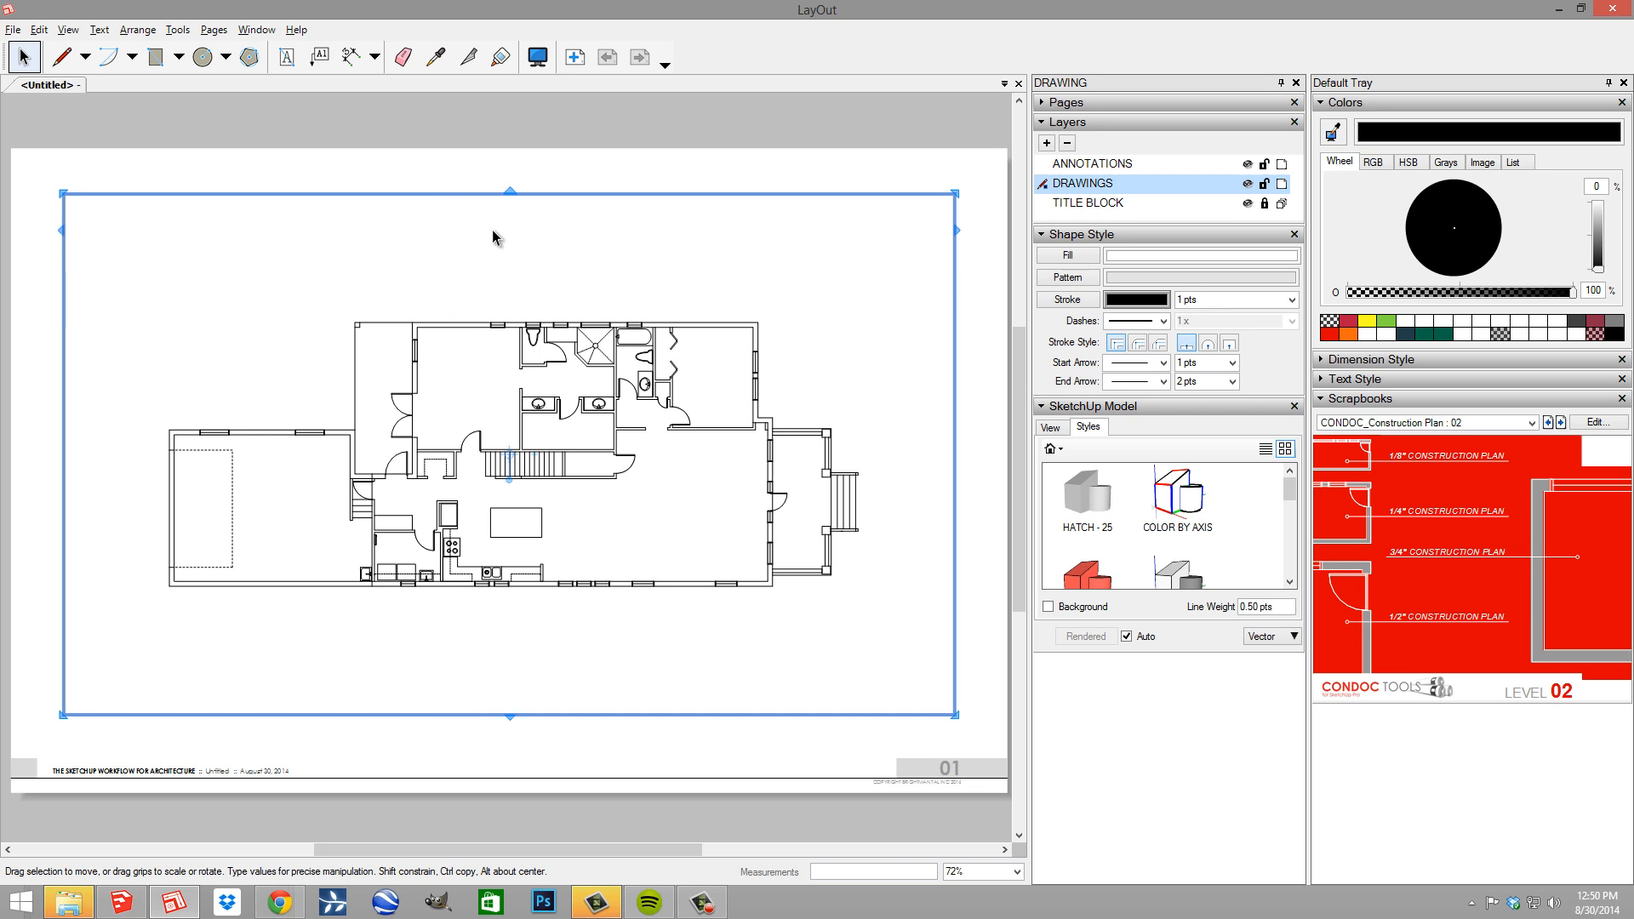
left_click(39, 30)
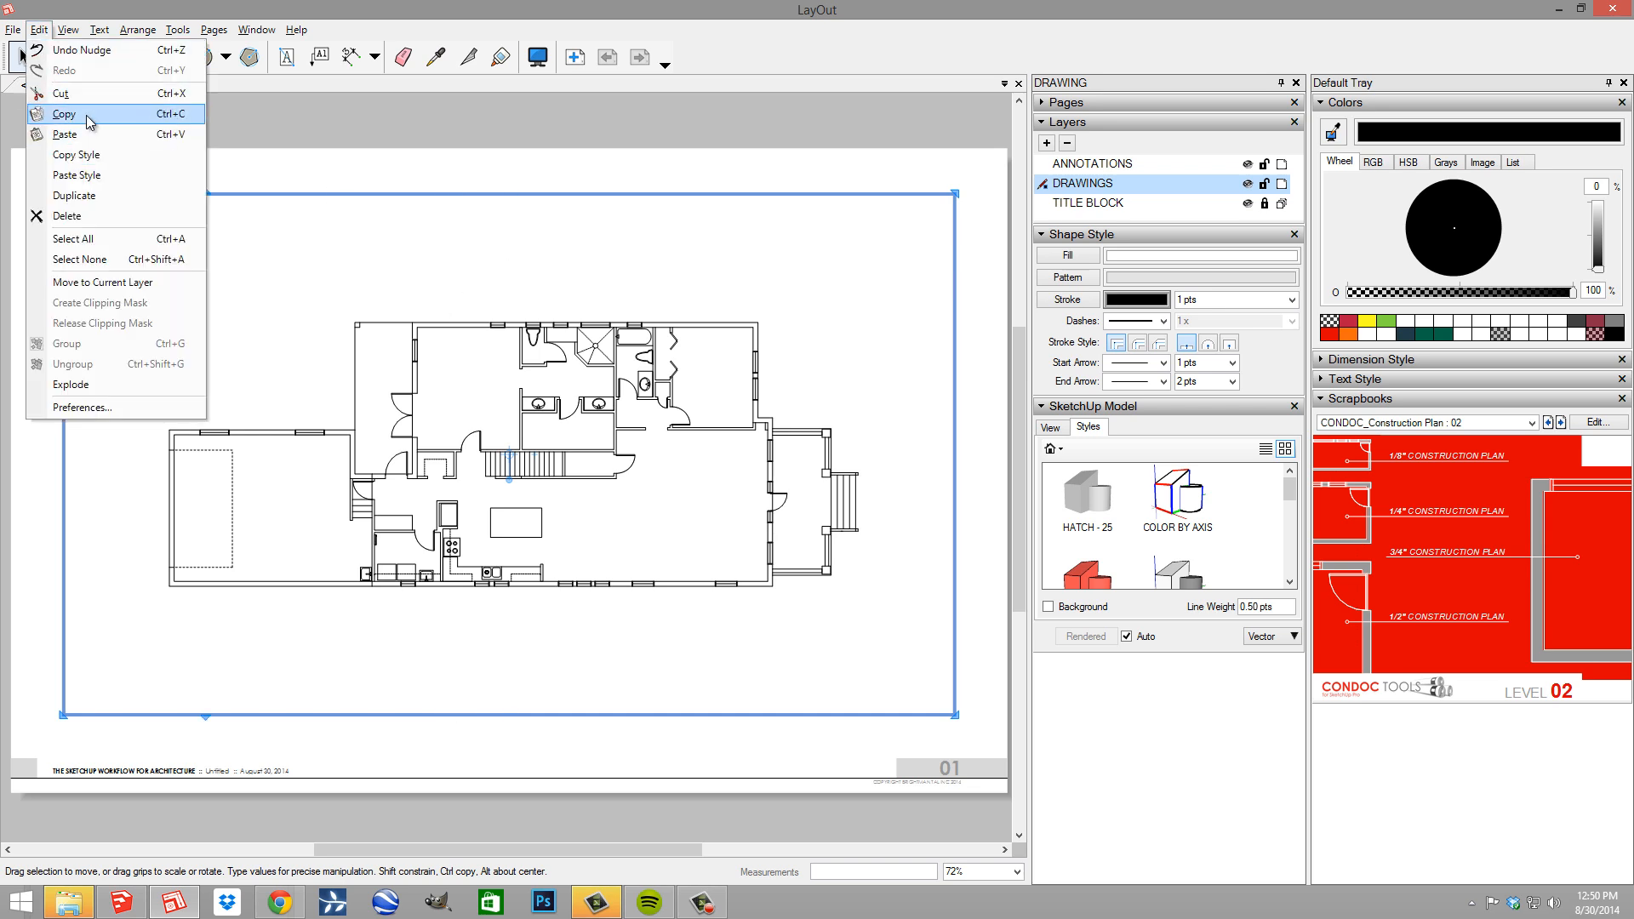
left_click(81, 114)
left_click(40, 30)
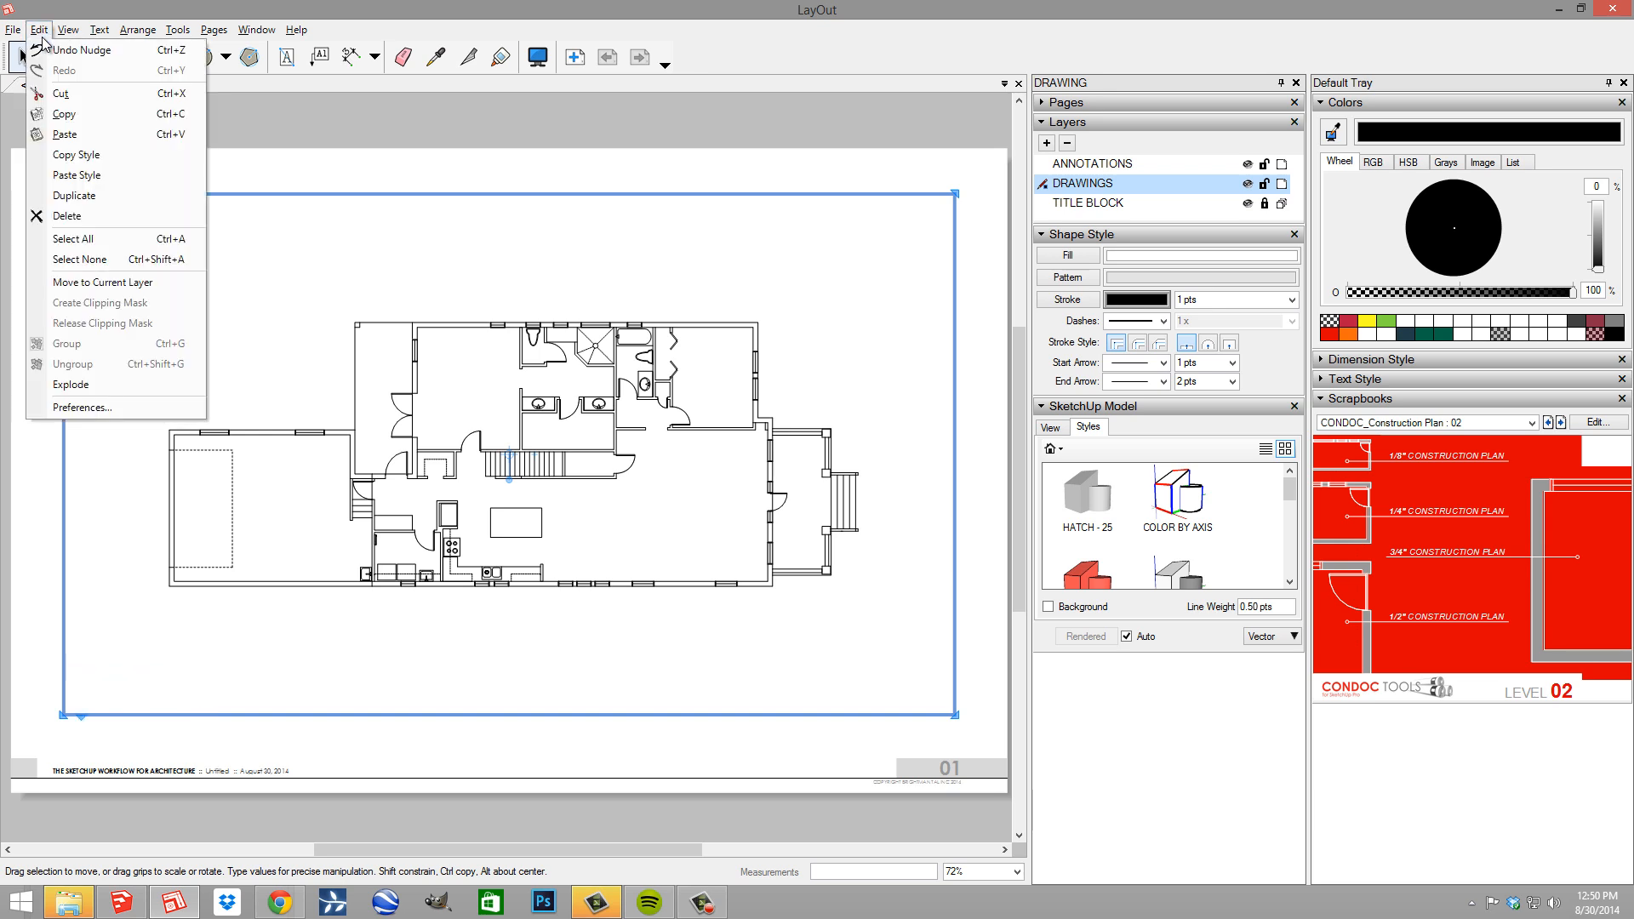
left_click(68, 134)
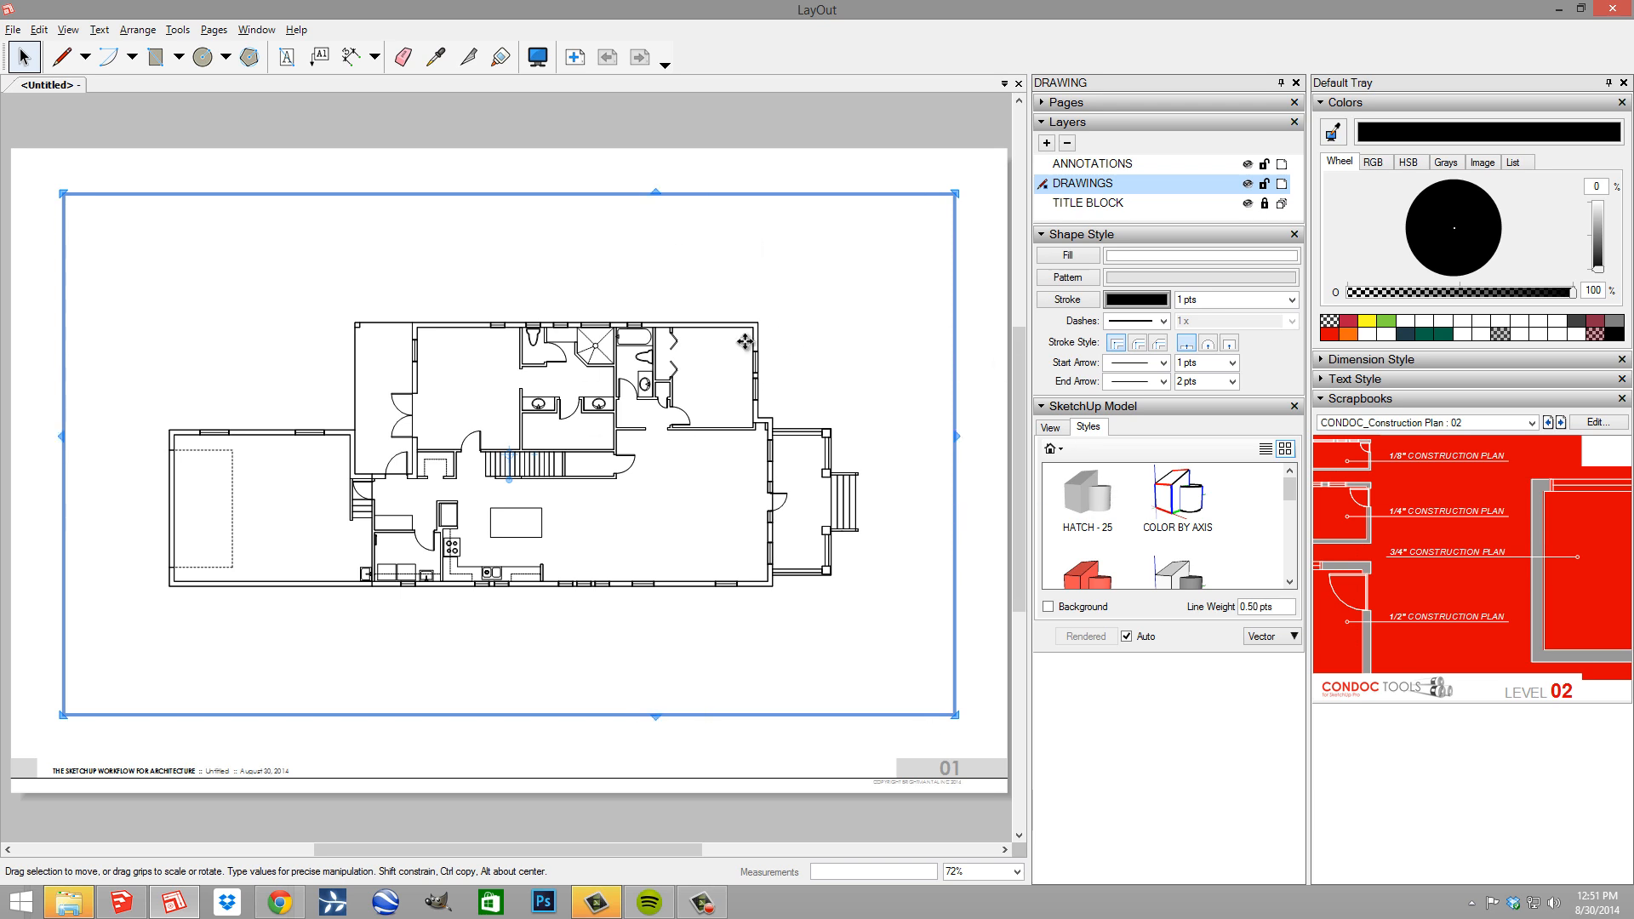
Assign the LO_Construction Plan 01 - Hatch A scene to the pasted viewport and send it to the back
left_click(1053, 428)
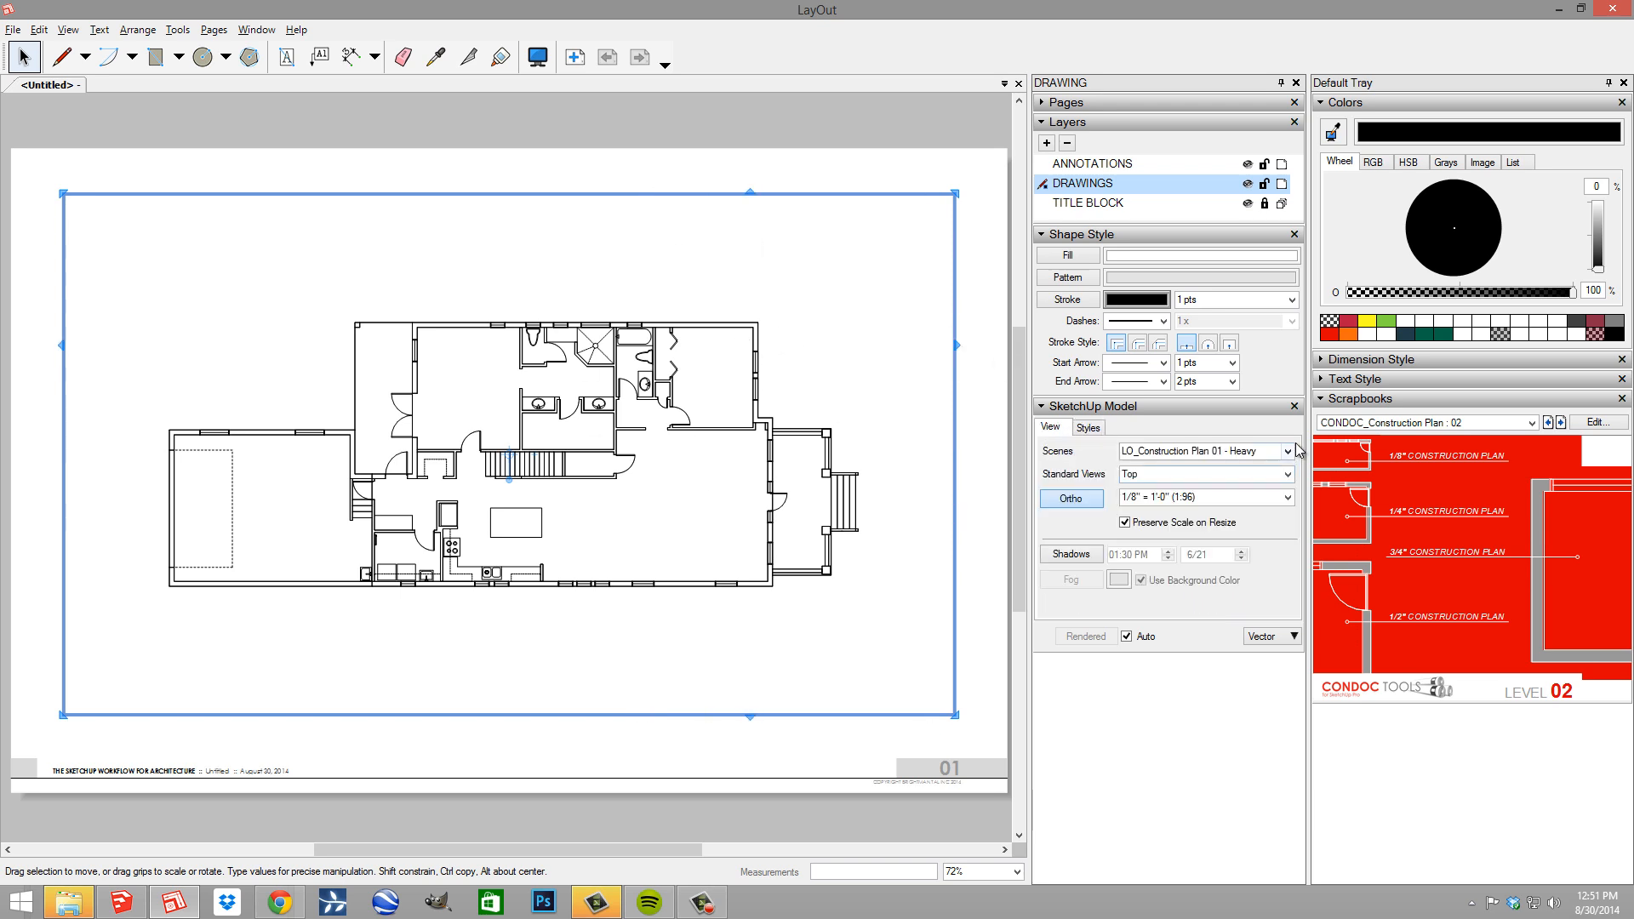
left_click(1288, 451)
left_click(1277, 522)
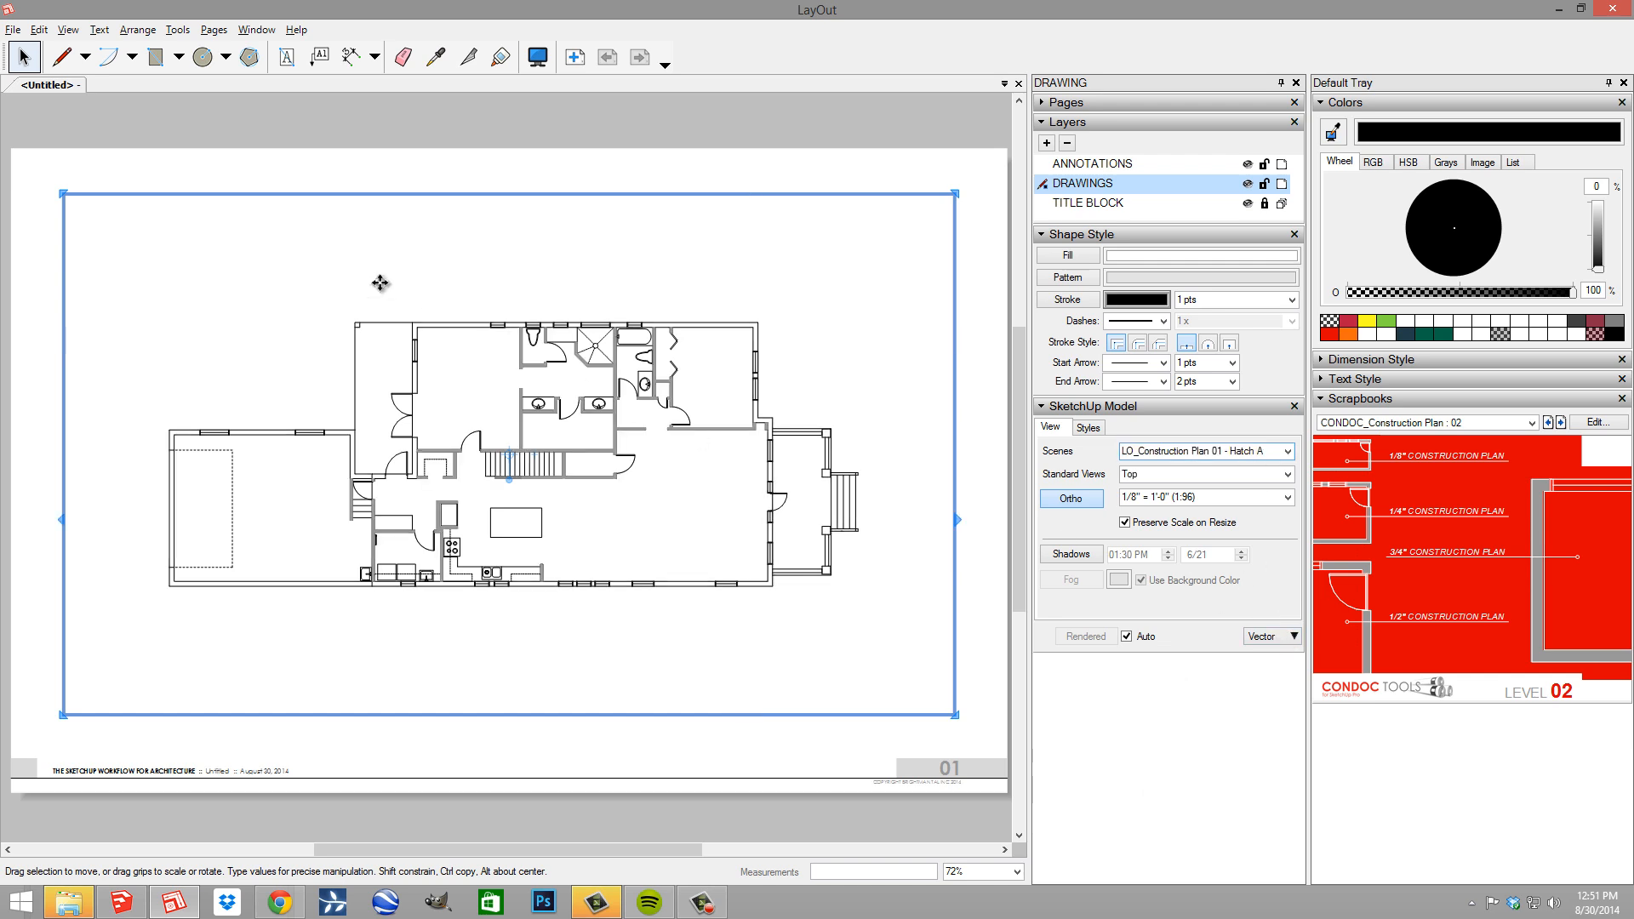
left_click(137, 29)
left_click(172, 113)
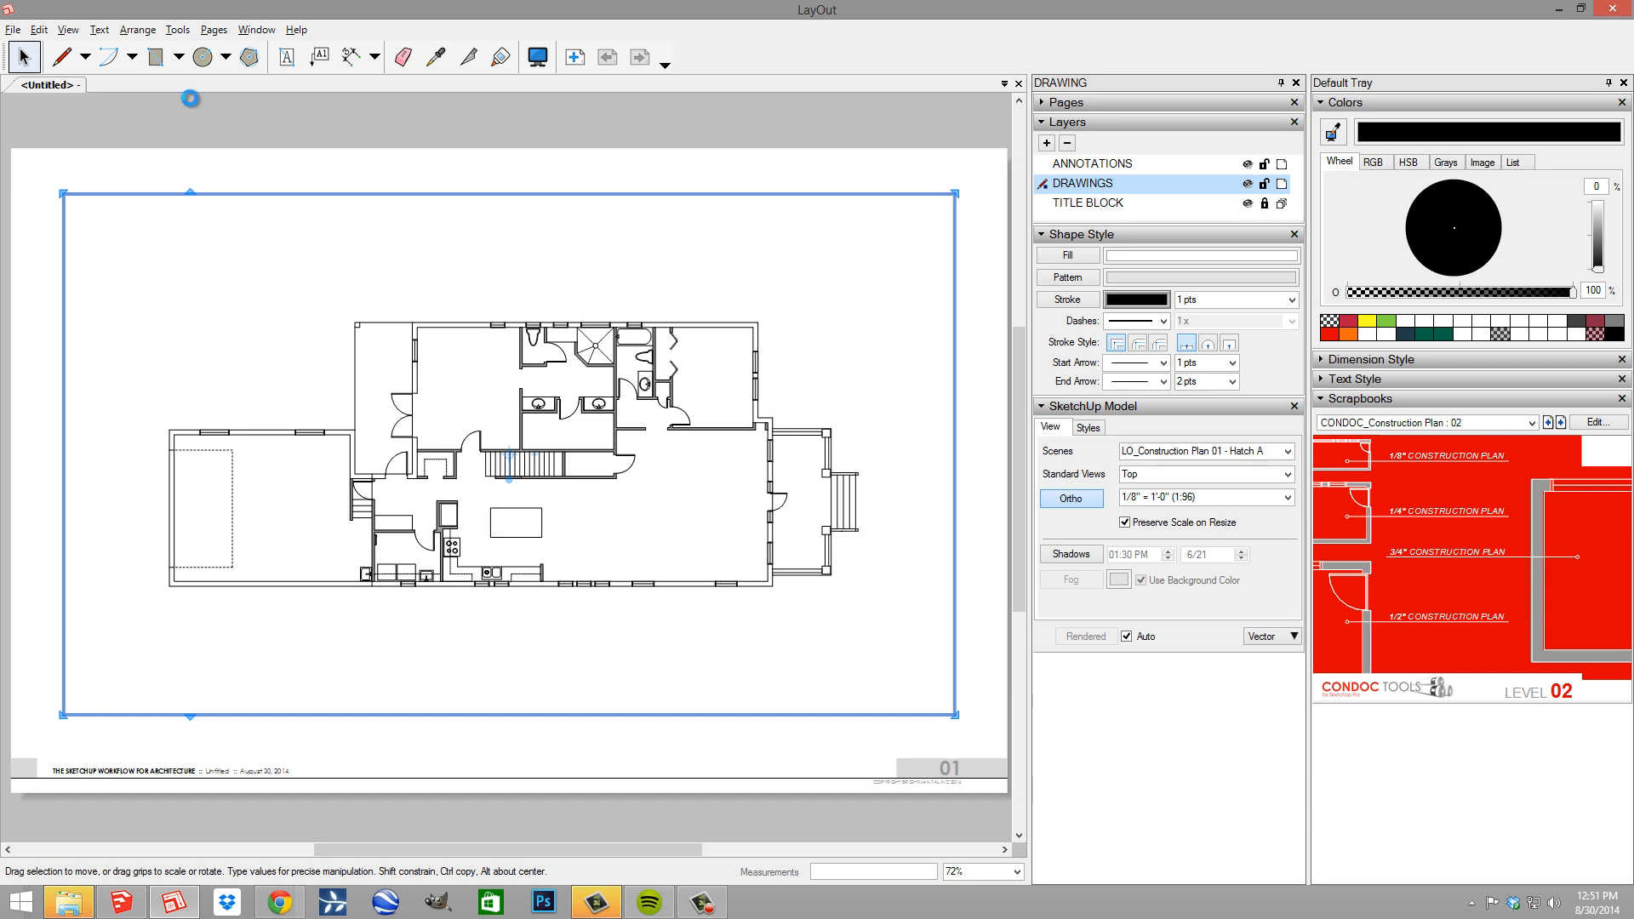
Assign the LO_Construction Plan 01 - Hatch B scene to the selected viewport and set its rendering to Hybrid
left_click(1287, 451)
left_click(1272, 544)
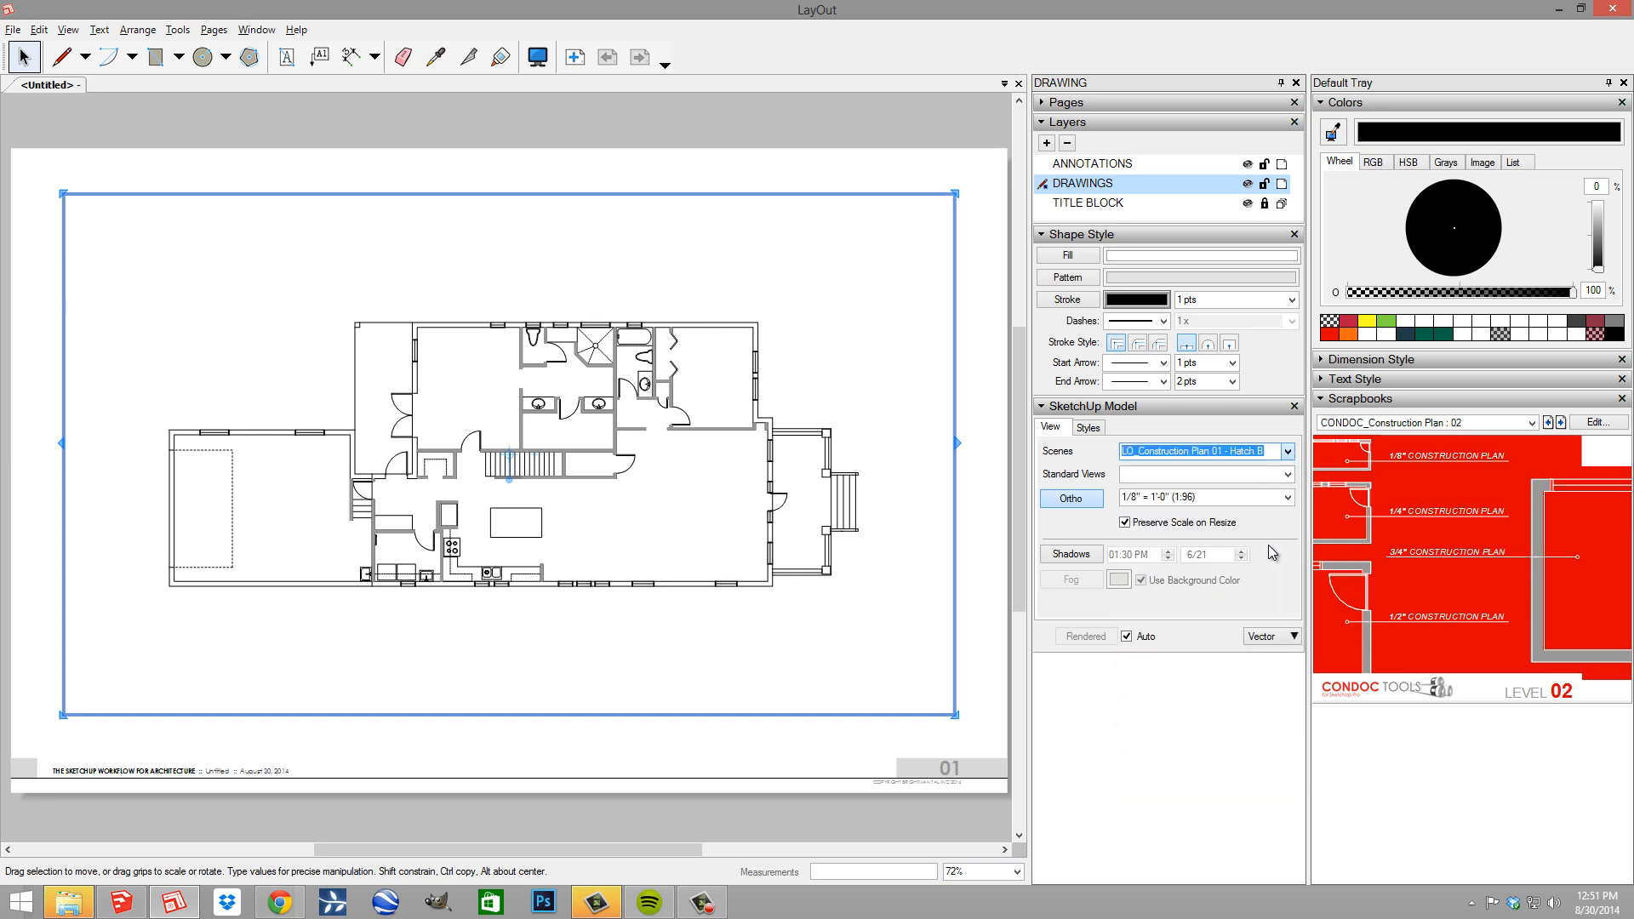
left_click(1268, 638)
left_click(1287, 694)
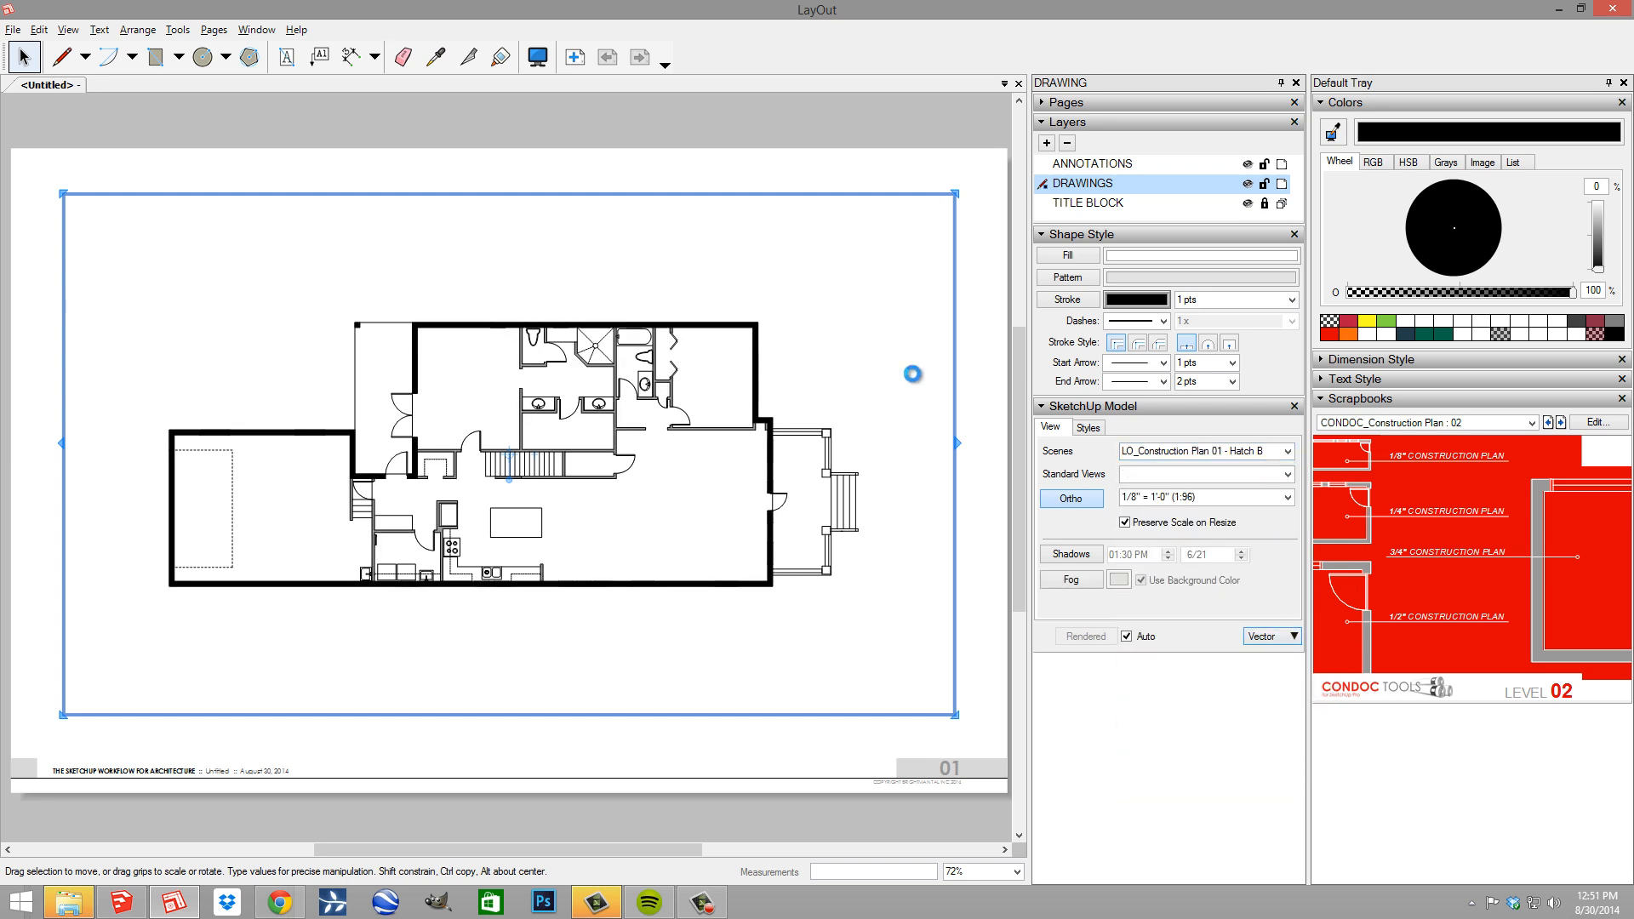
Send the Hatch B viewport to the back and check the wall hatching in the stacked plan
left_click(137, 29)
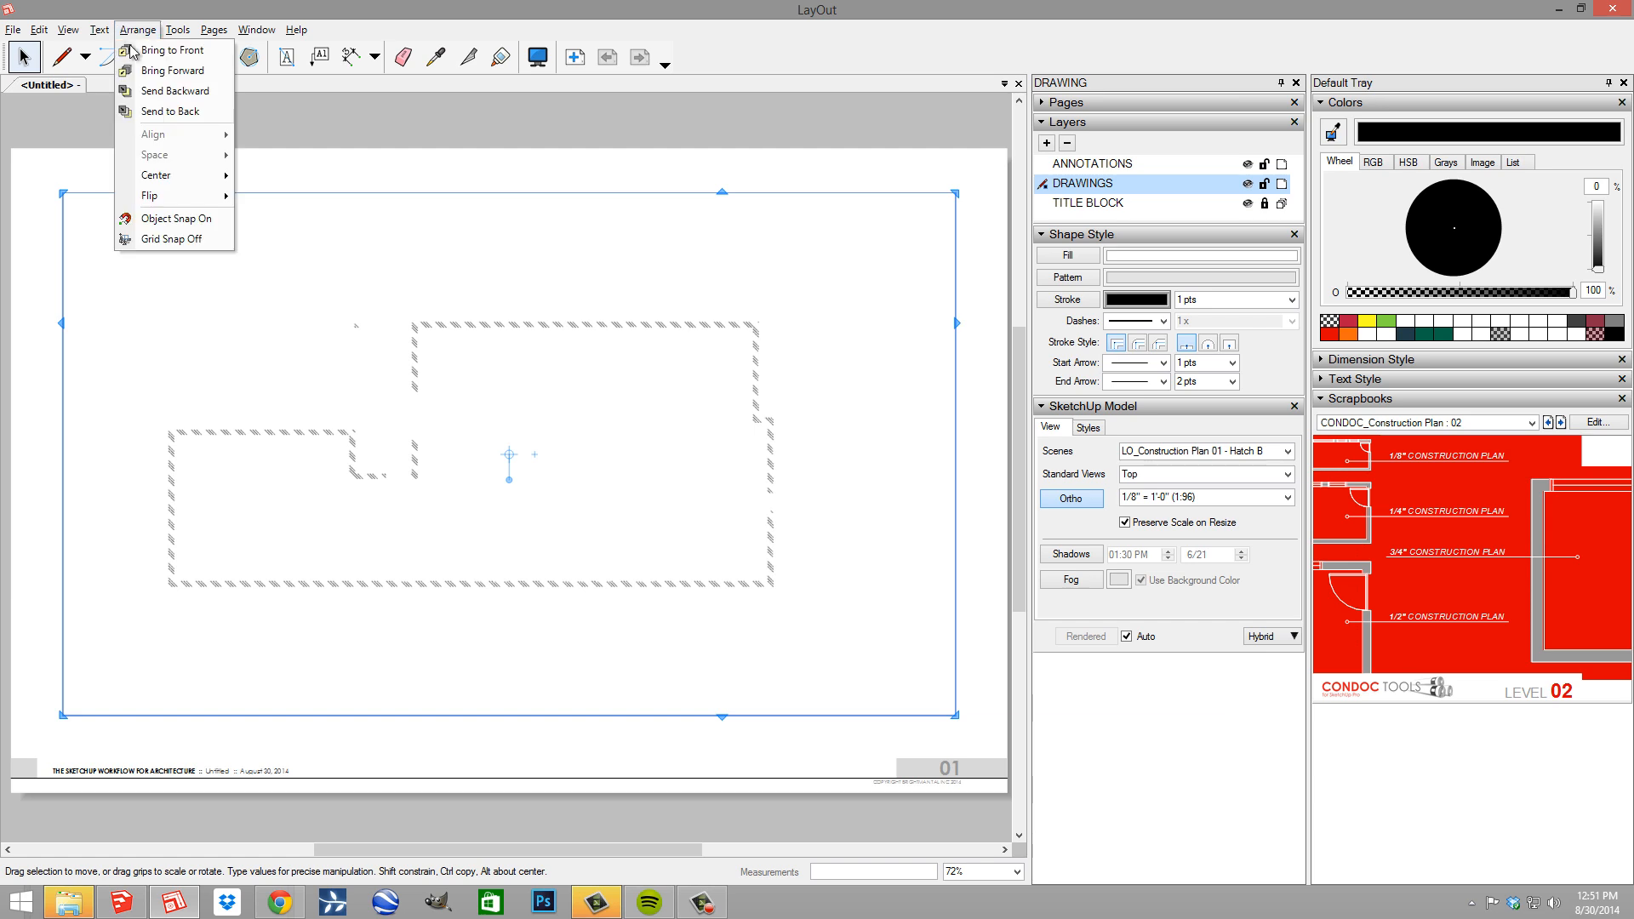
left_click(160, 106)
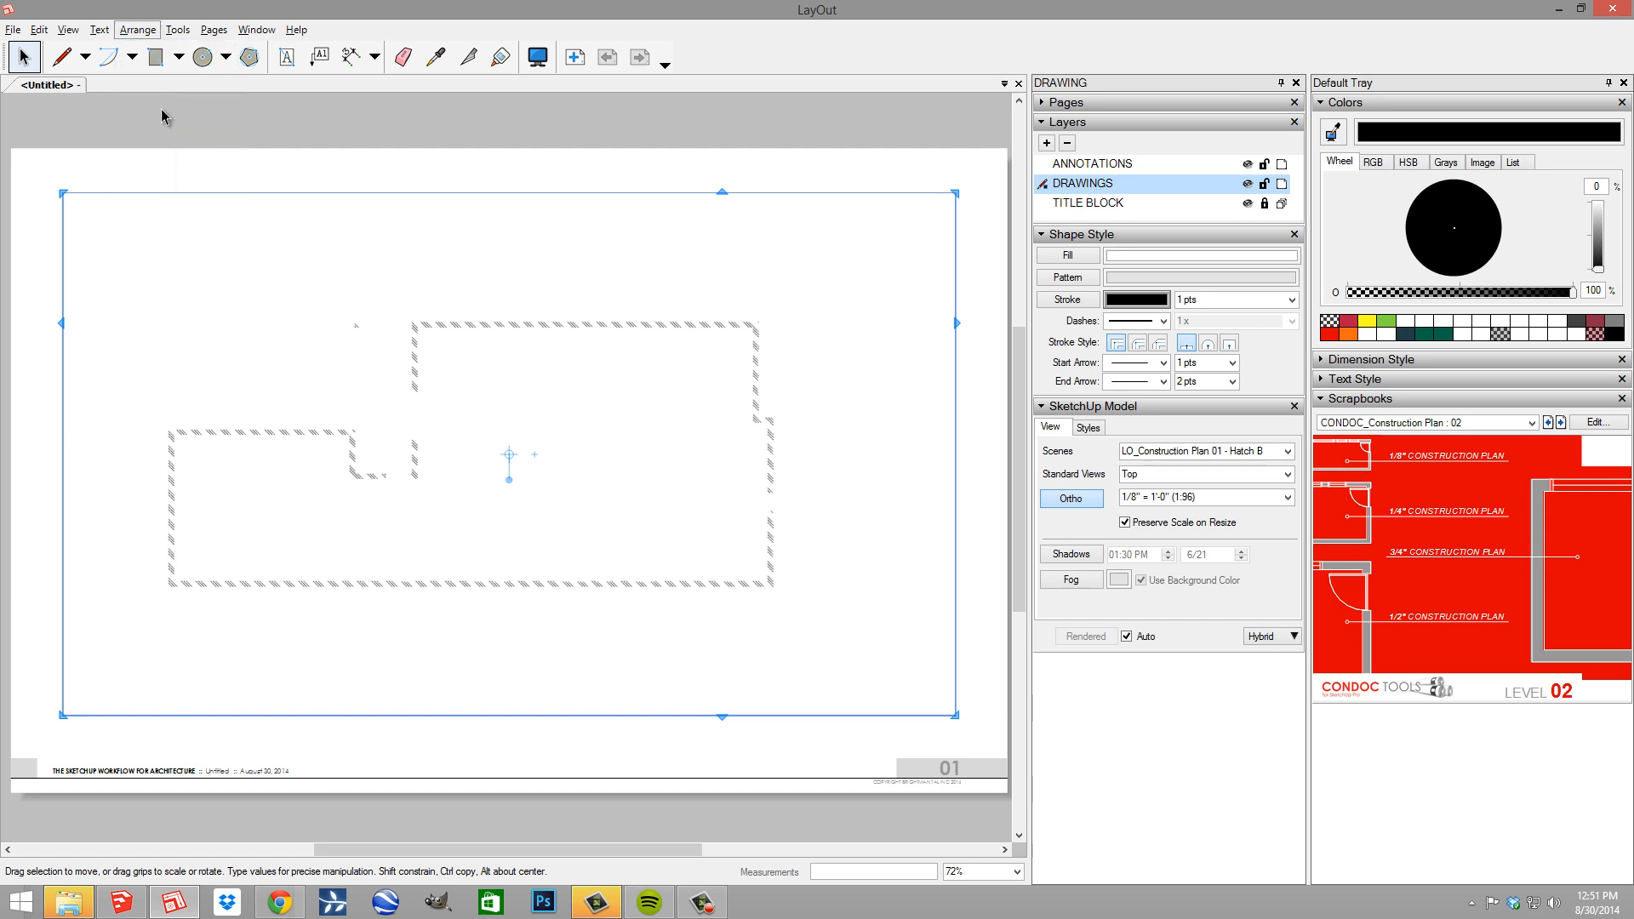
left_click(802, 131)
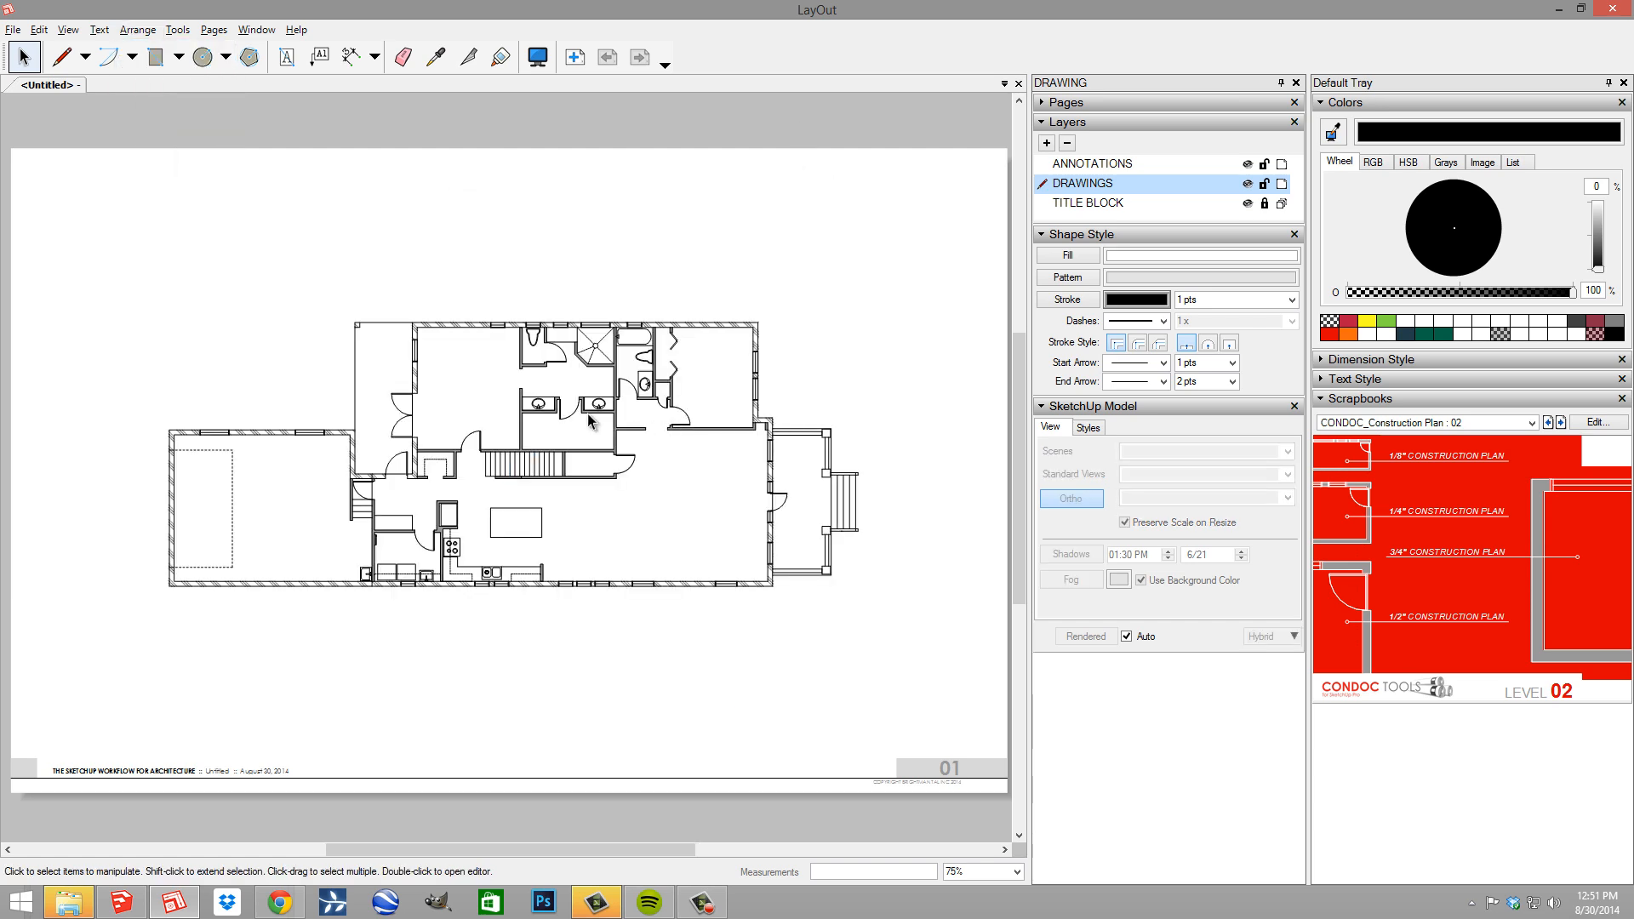
scroll(621, 438, "up", 6)
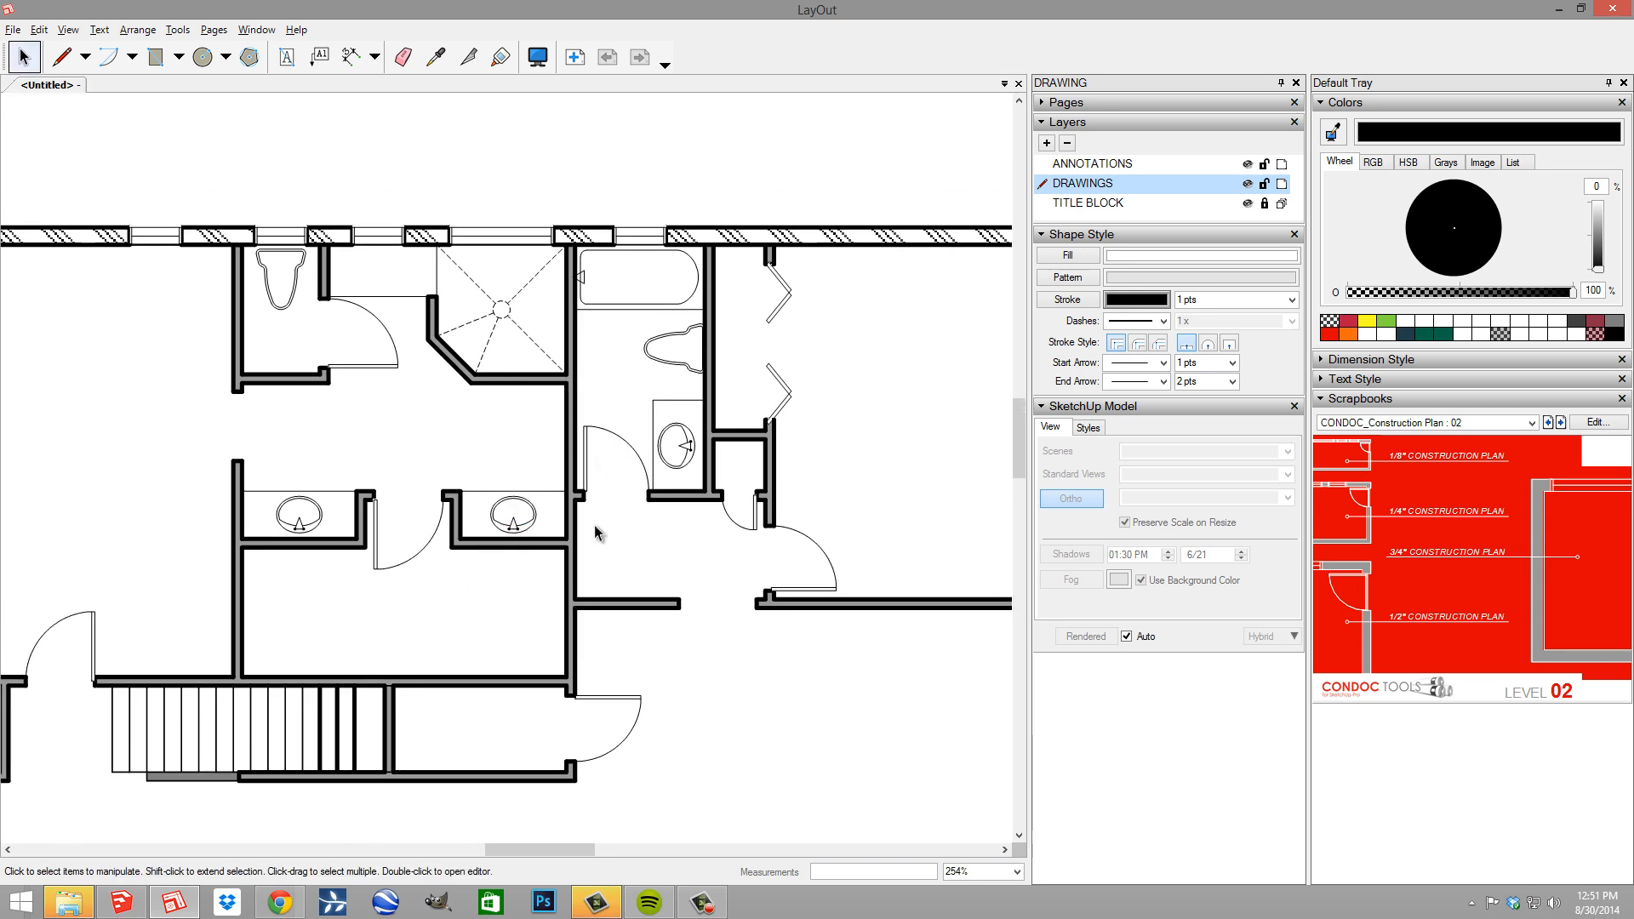
scroll(594, 524, "down", 8)
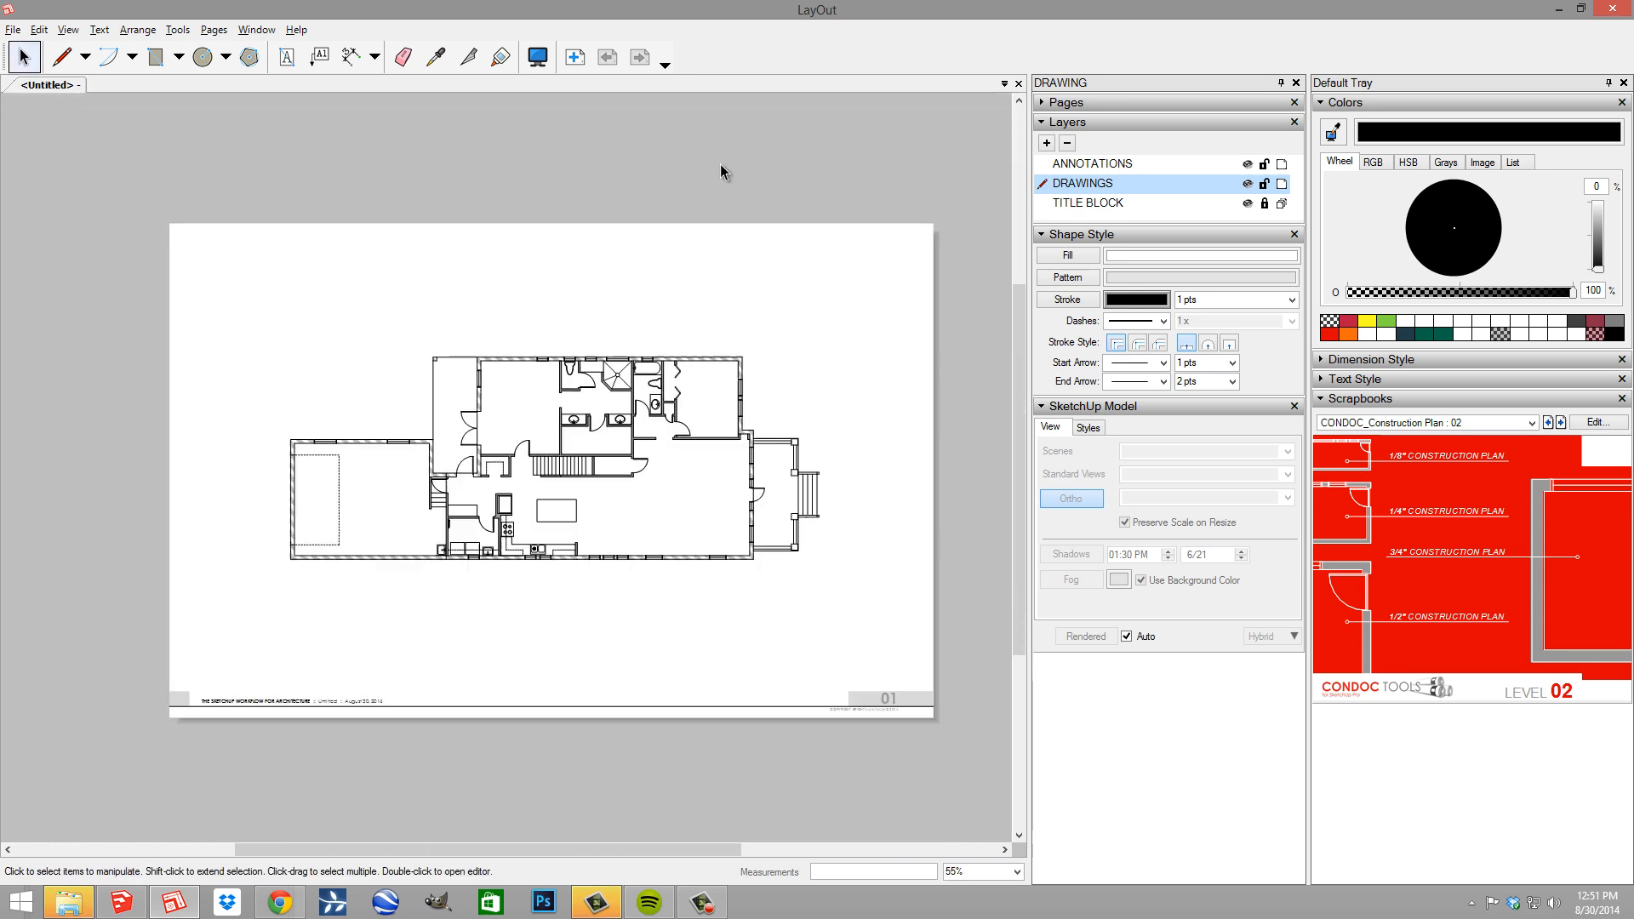
Group all the stacked construction plan viewports together
left_click_drag(720, 165, 664, 264)
right_click(577, 365)
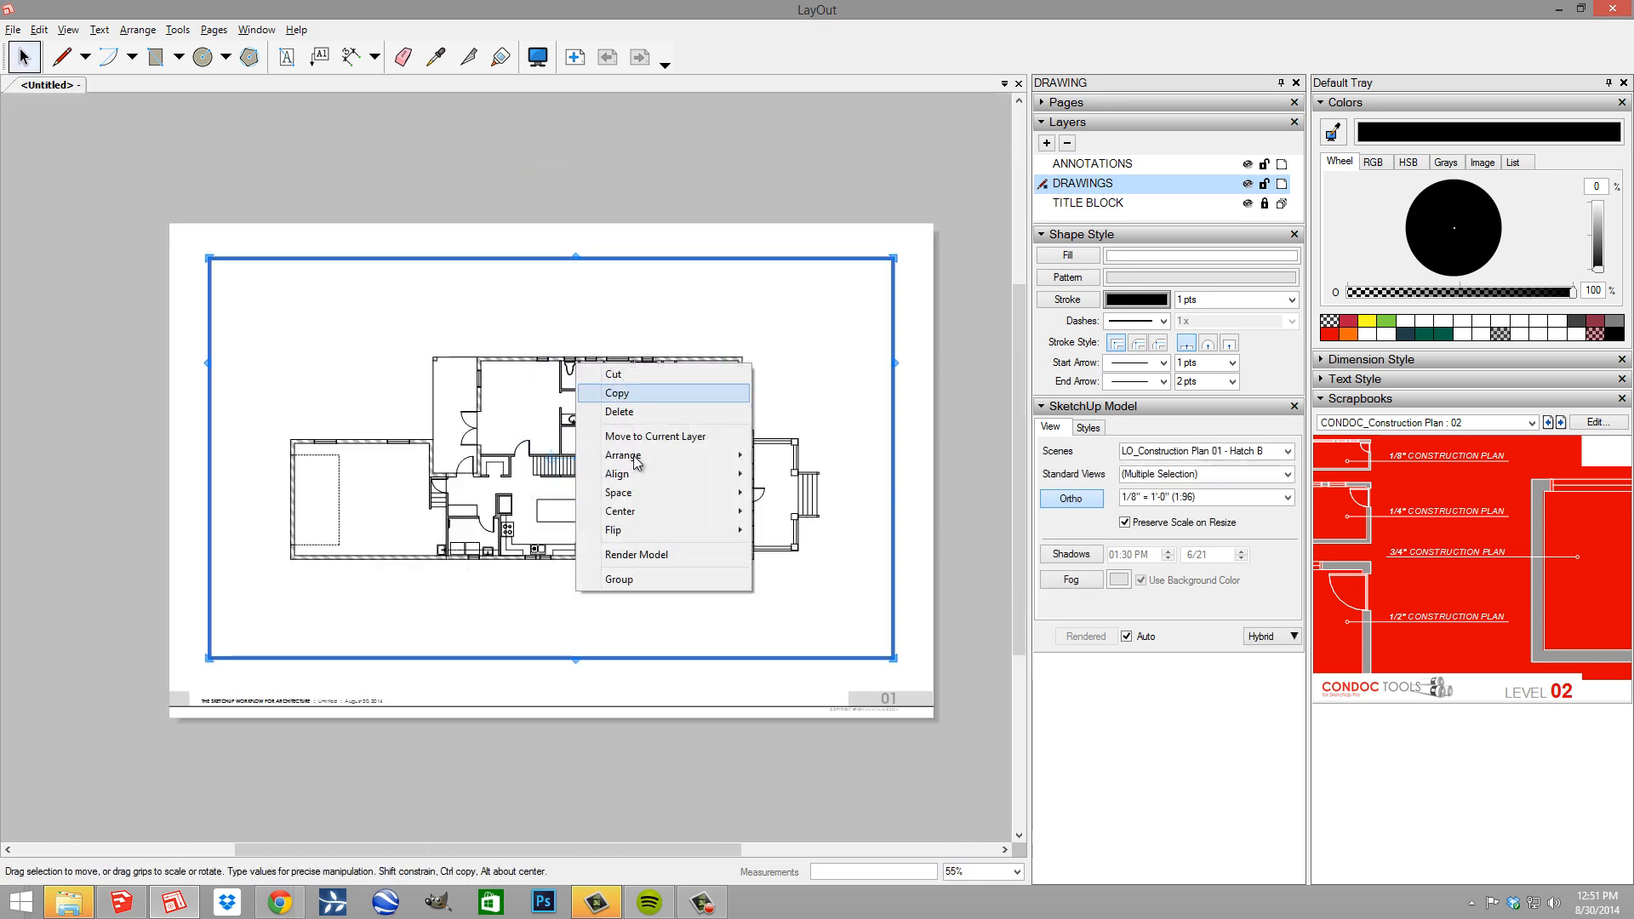
left_click(618, 579)
left_click(672, 241)
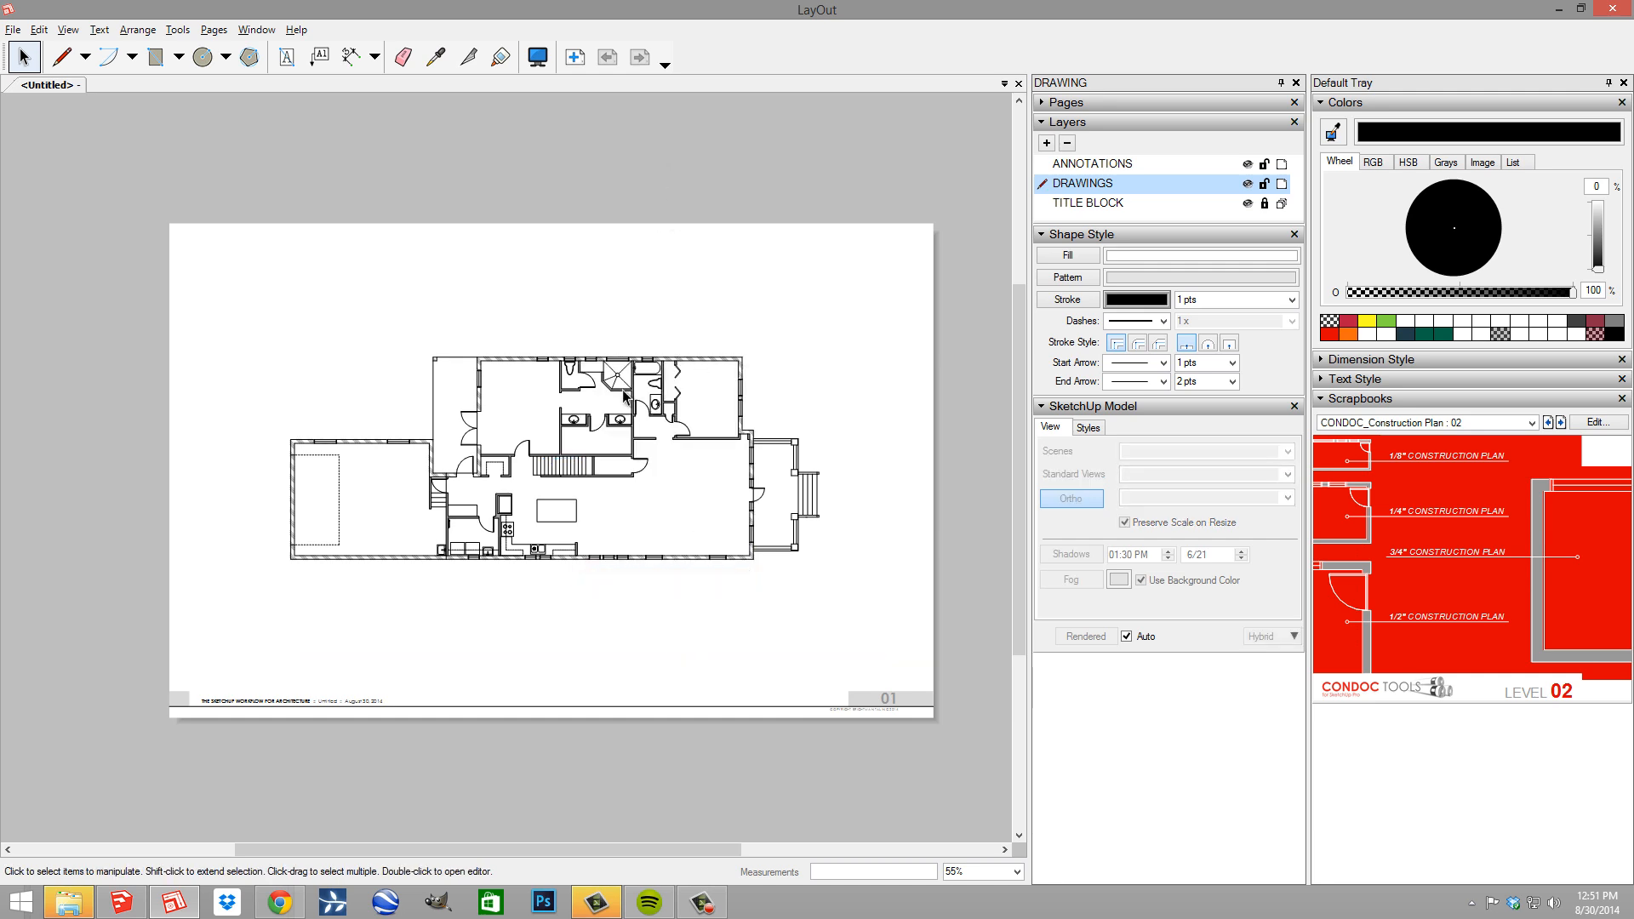
Save the LayOut document as FLORIDA HOUSE in the TEMP folder
scroll(624, 395, "up", 1)
key("ctrl+s")
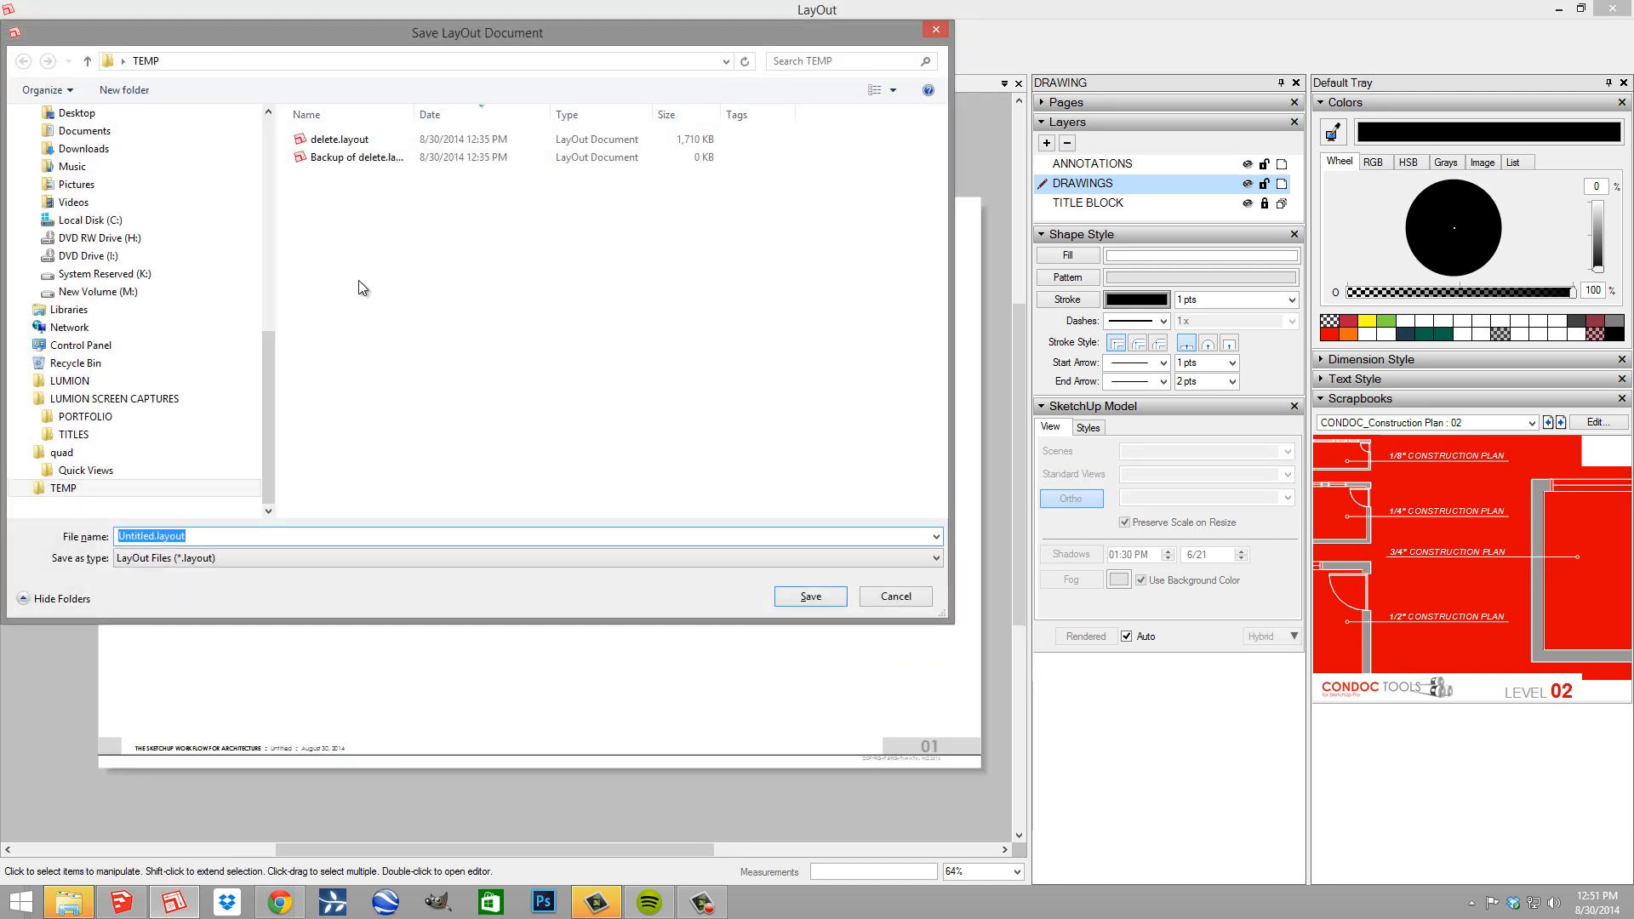
type("FLORIDA HOUSE")
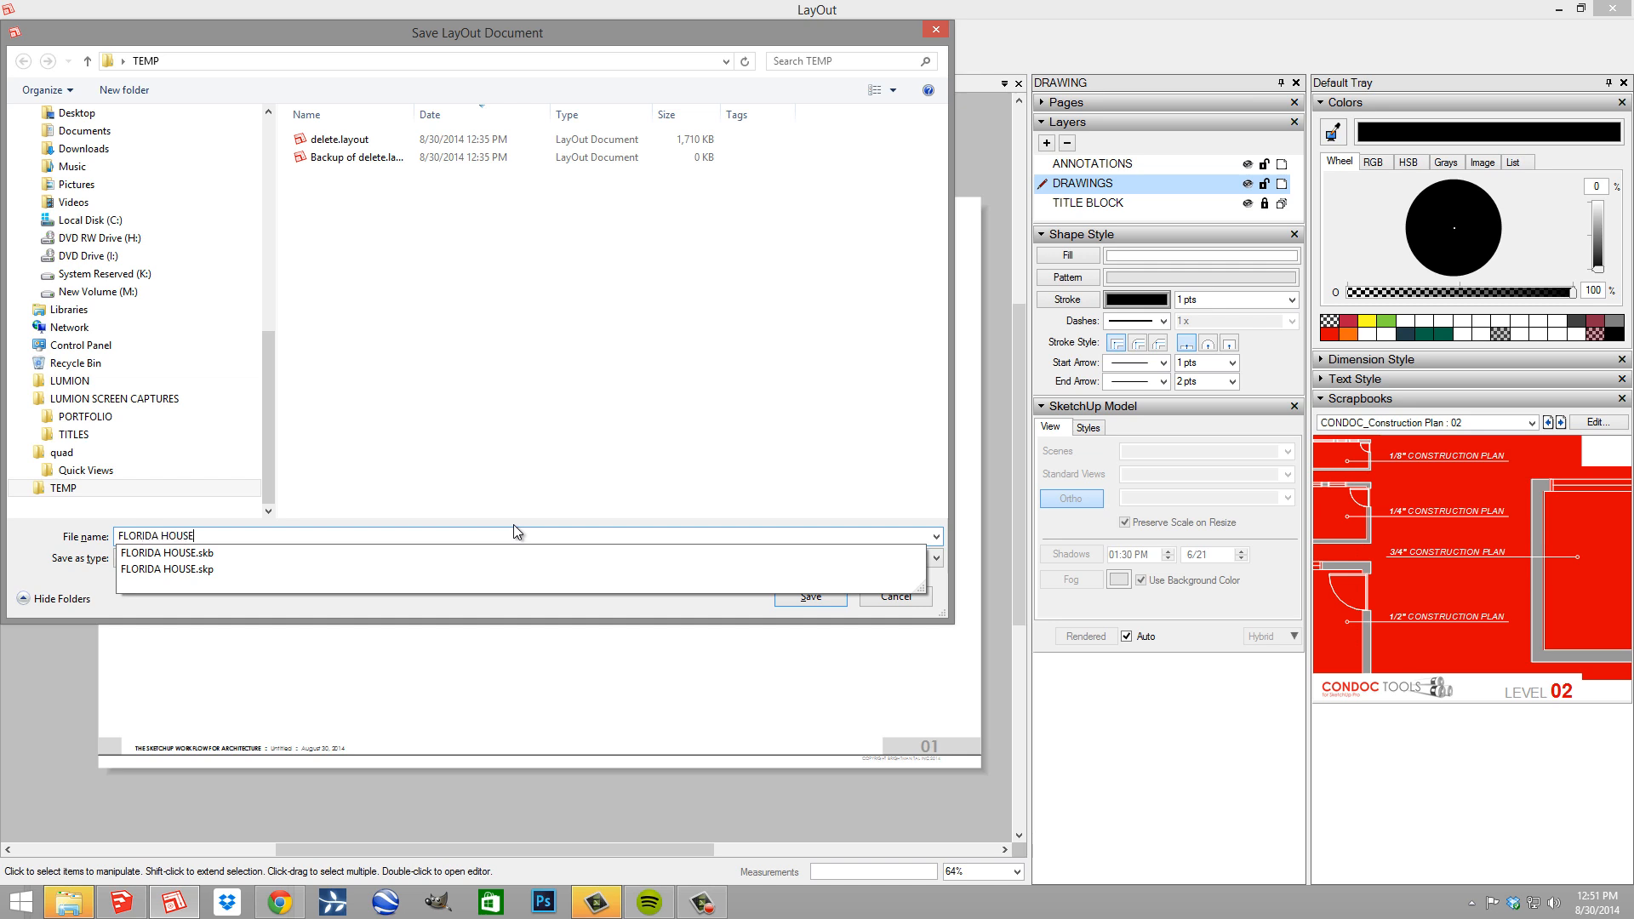
key("Return")
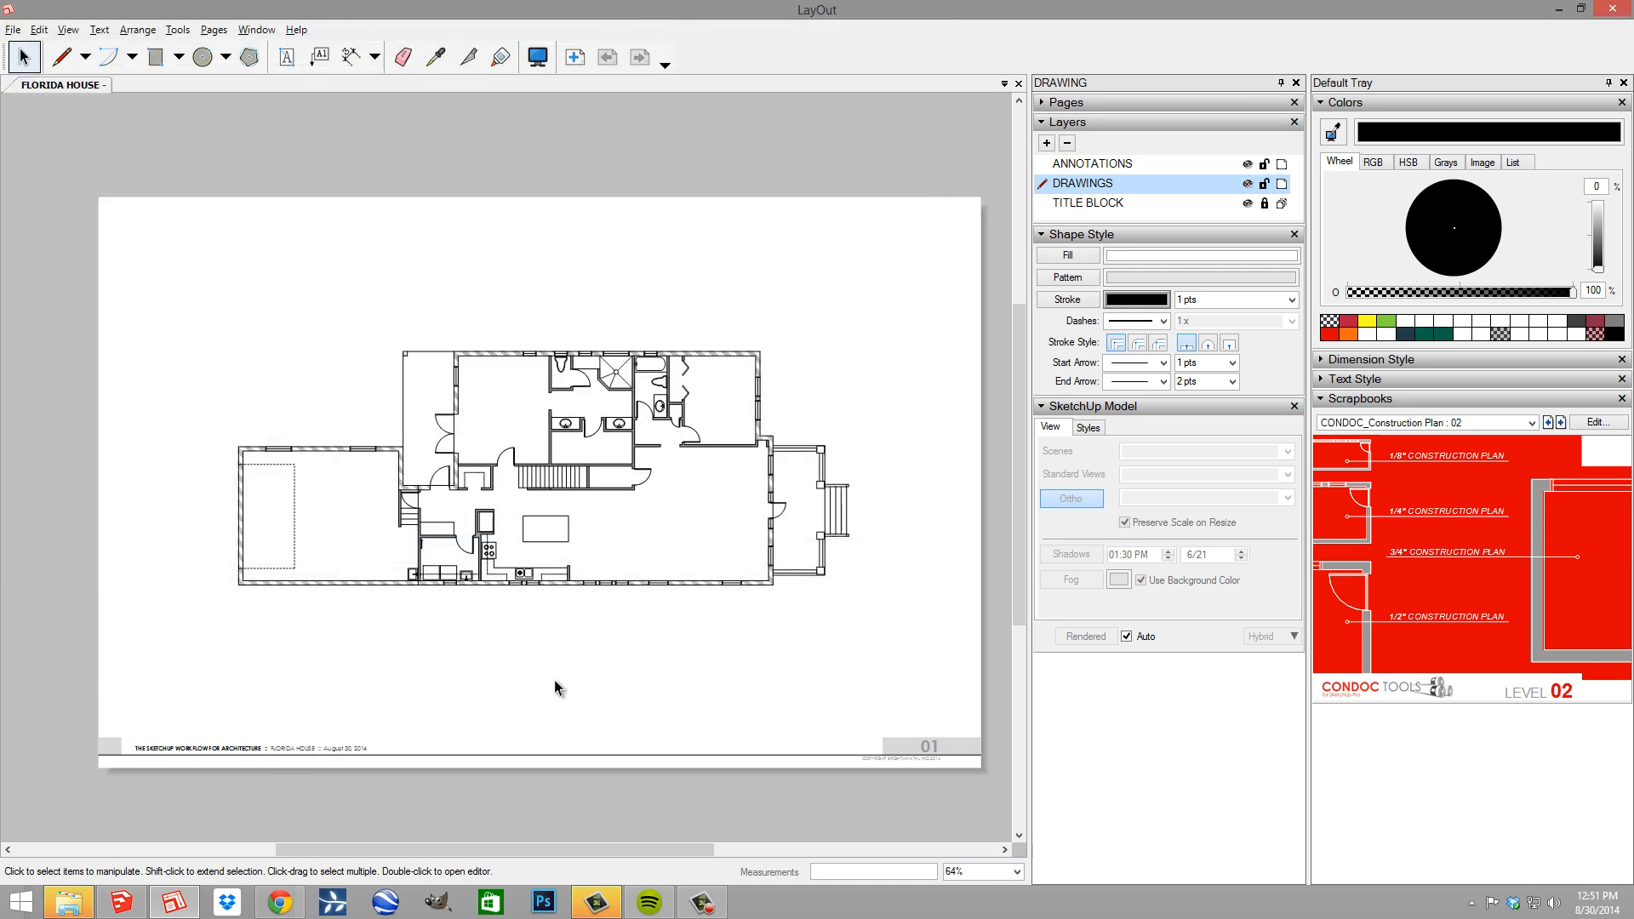
Switch to SketchUp and pan the LO_Construction Plan 01 - Light scene so the plan sits off-centre
middle_click_drag(759, 616, 739, 621)
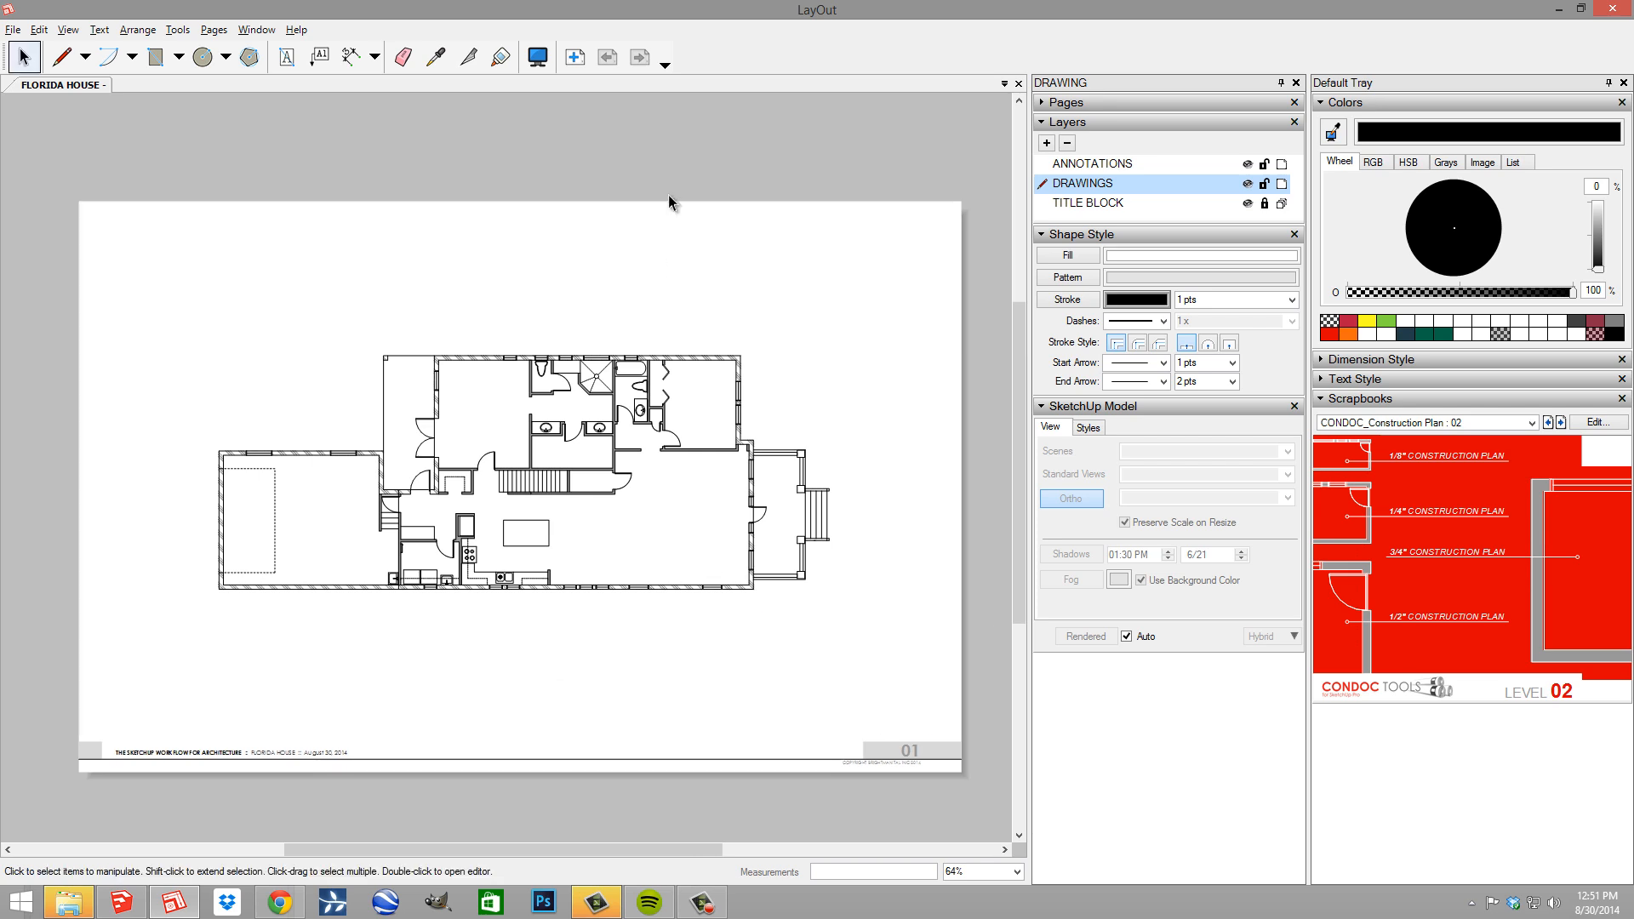
scroll(668, 202, "up", 1)
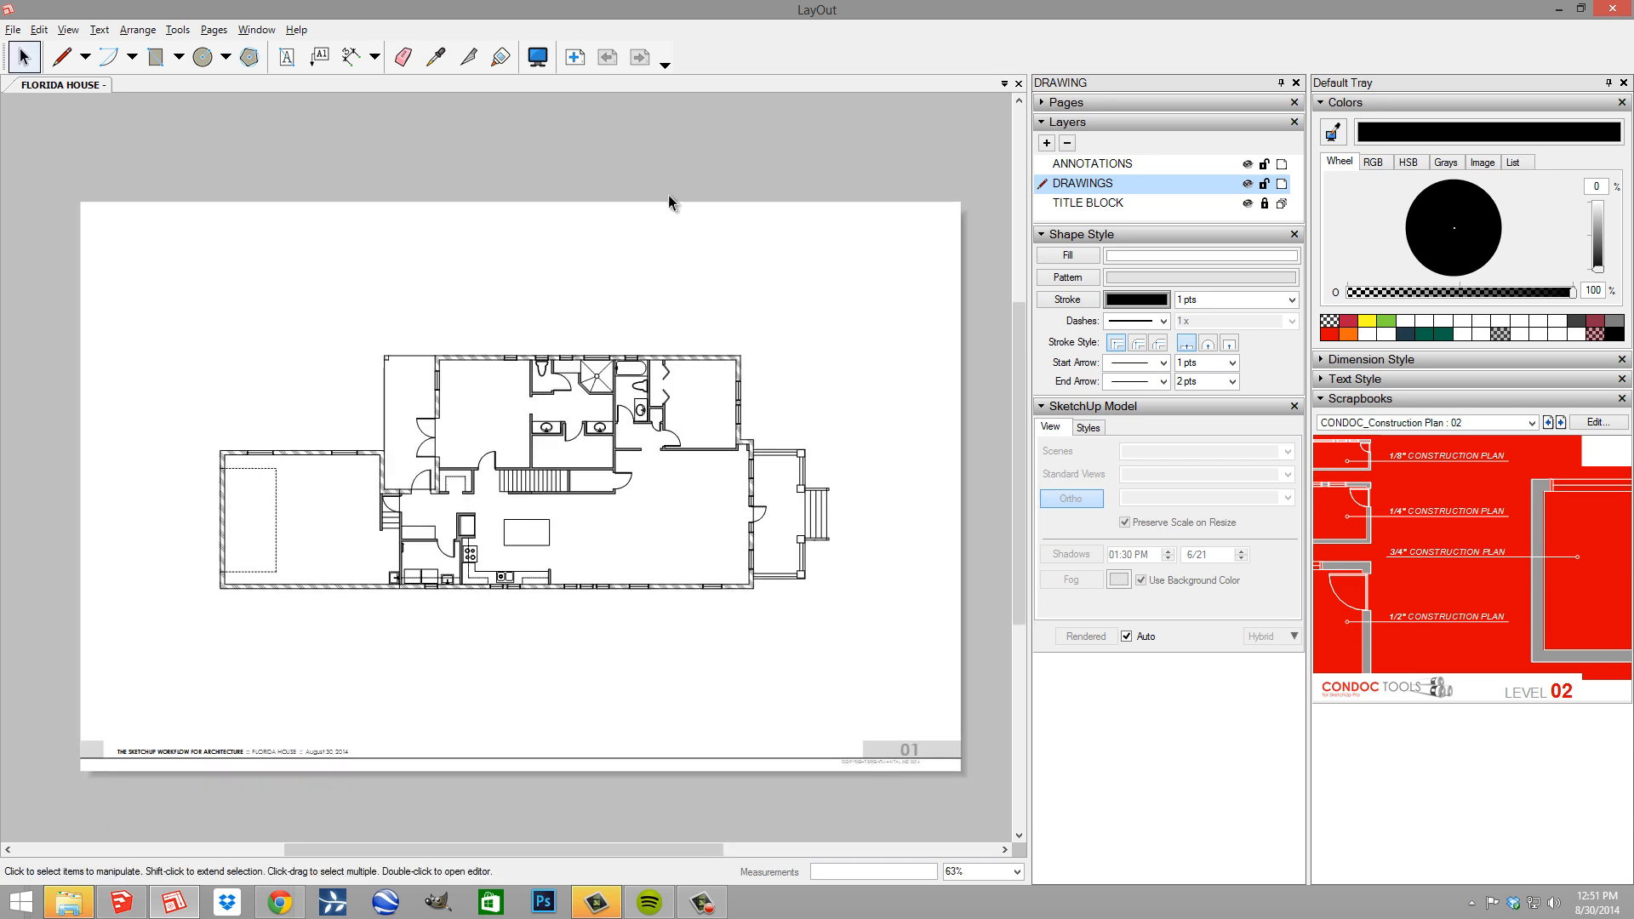
key("alt+Tab")
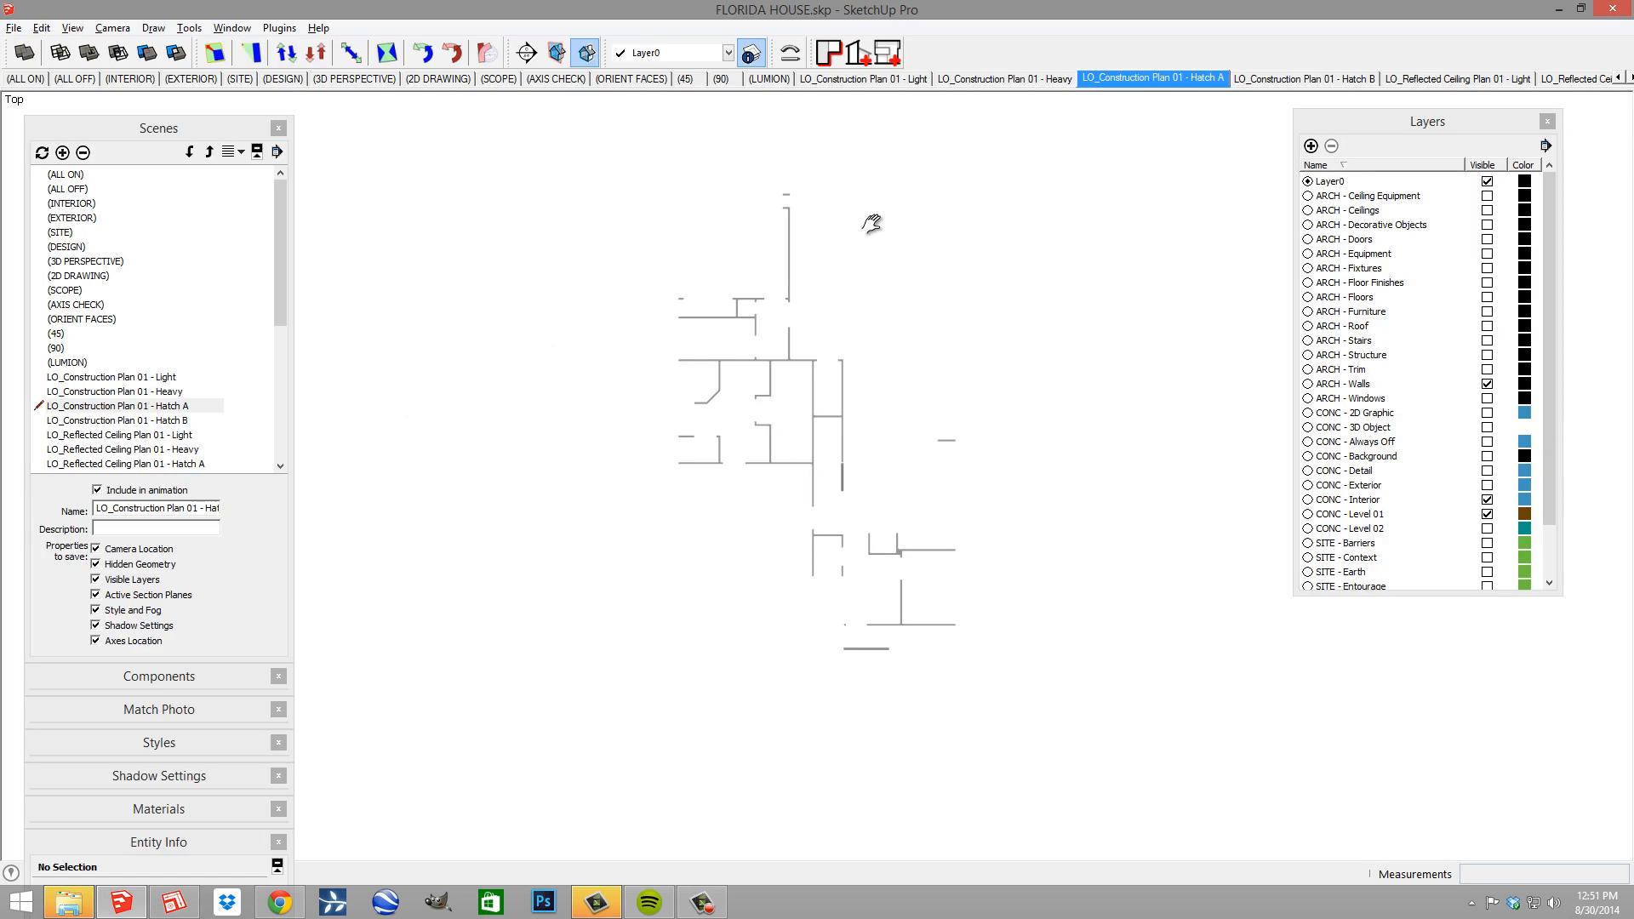
left_click(882, 78)
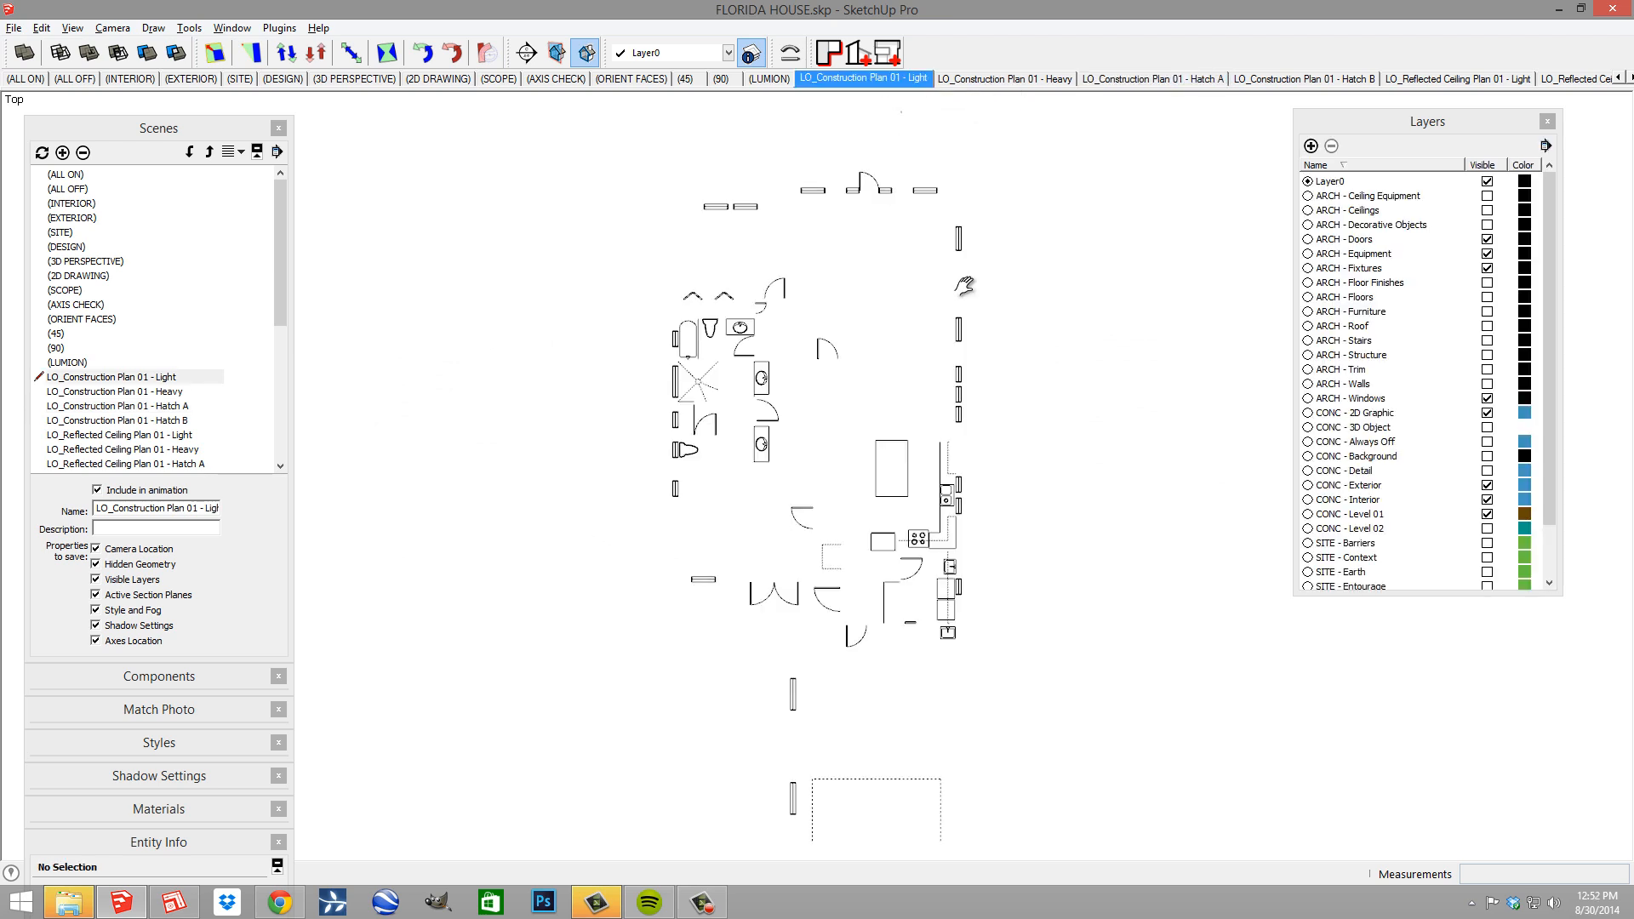
mouse_move(579, 472)
left_mouse_down()
mouse_move(1117, 431)
mouse_move(1149, 482)
mouse_move(905, 263)
mouse_move(819, 109)
left_mouse_up()
left_click_drag(1080, 474, 1097, 386)
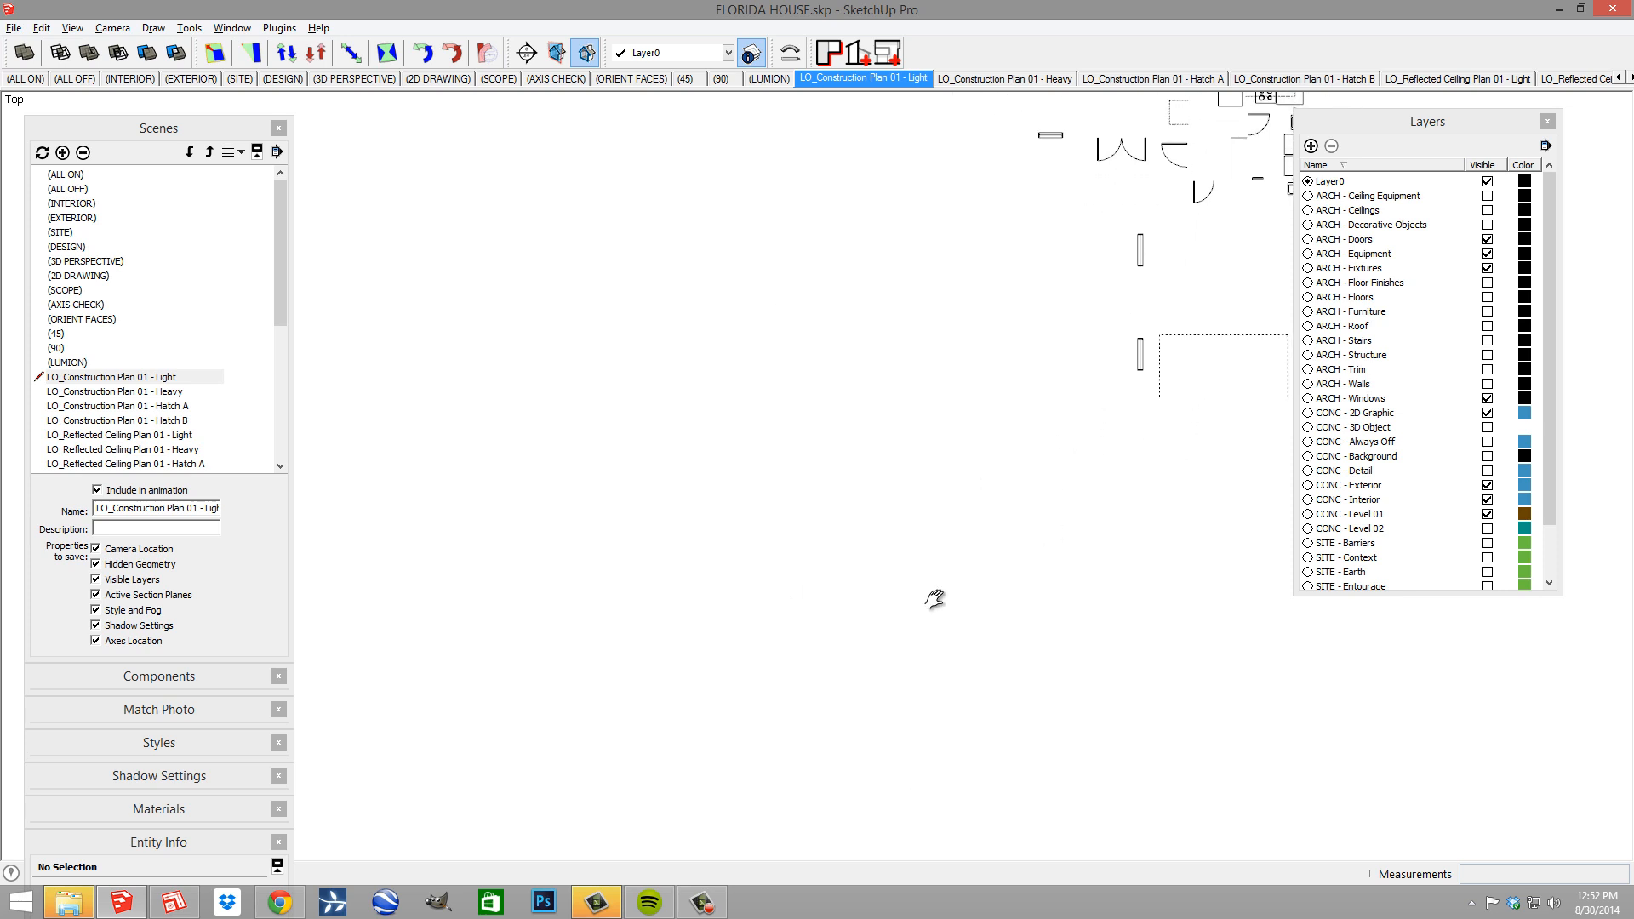
Update the LO_Construction Plan 01 - Light scene with the shifted camera view and save the model
right_click(851, 83)
left_click(901, 153)
left_click(18, 31)
left_click(31, 95)
Switch to LayOut and update the out-of-date FLORIDA HOUSE.skp reference in the document setup
key("alt+Tab")
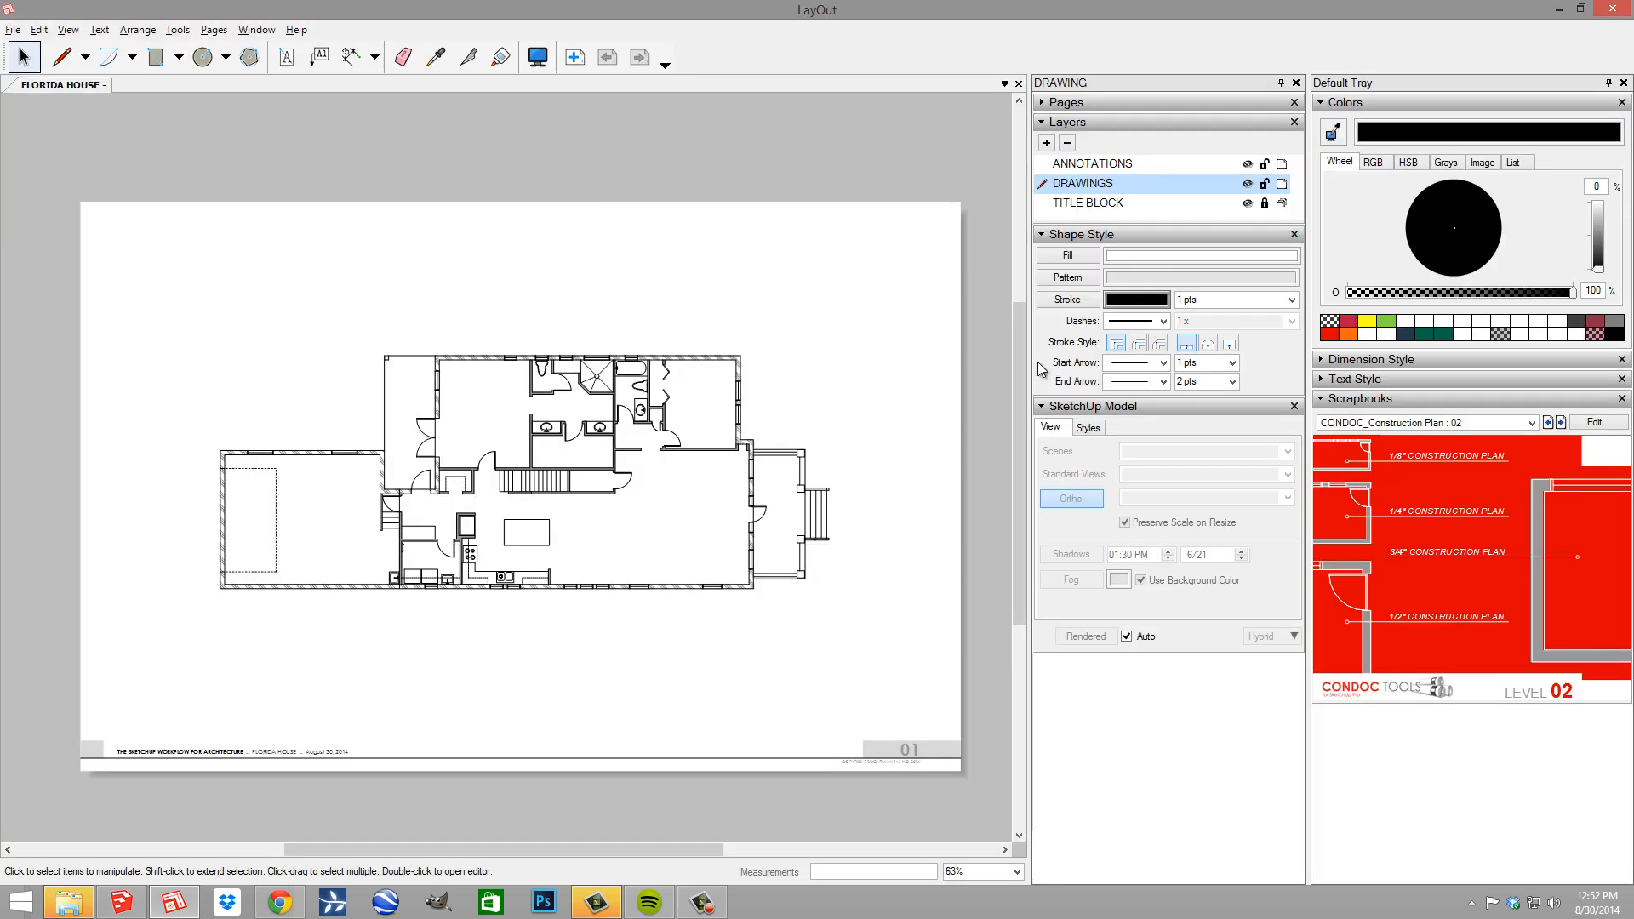
left_click(12, 30)
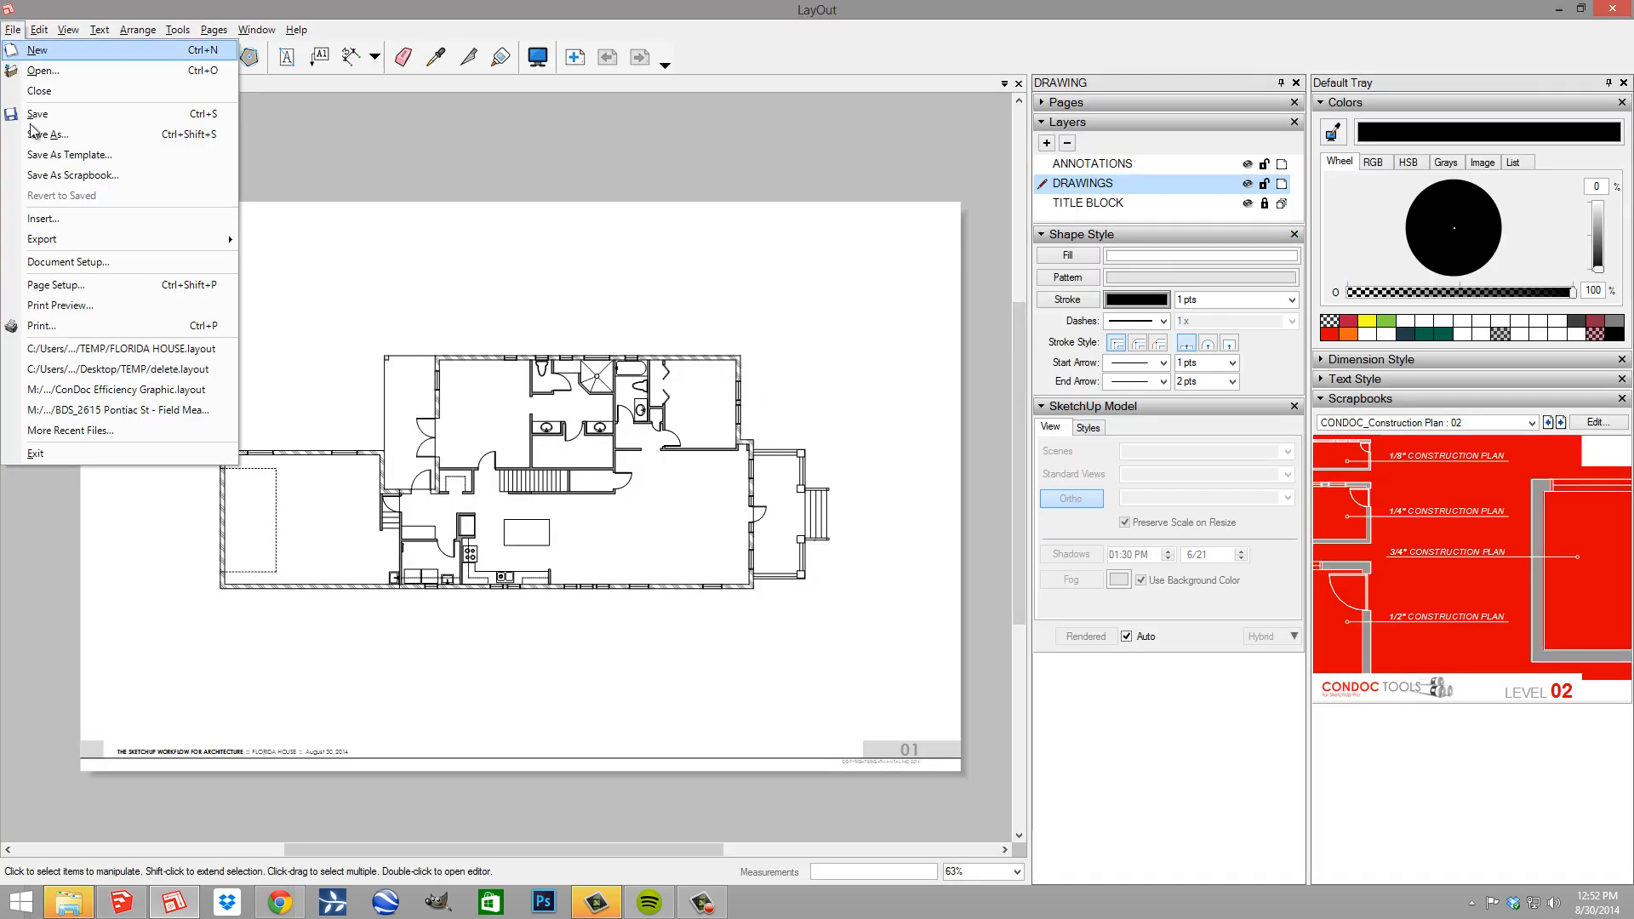
left_click(81, 262)
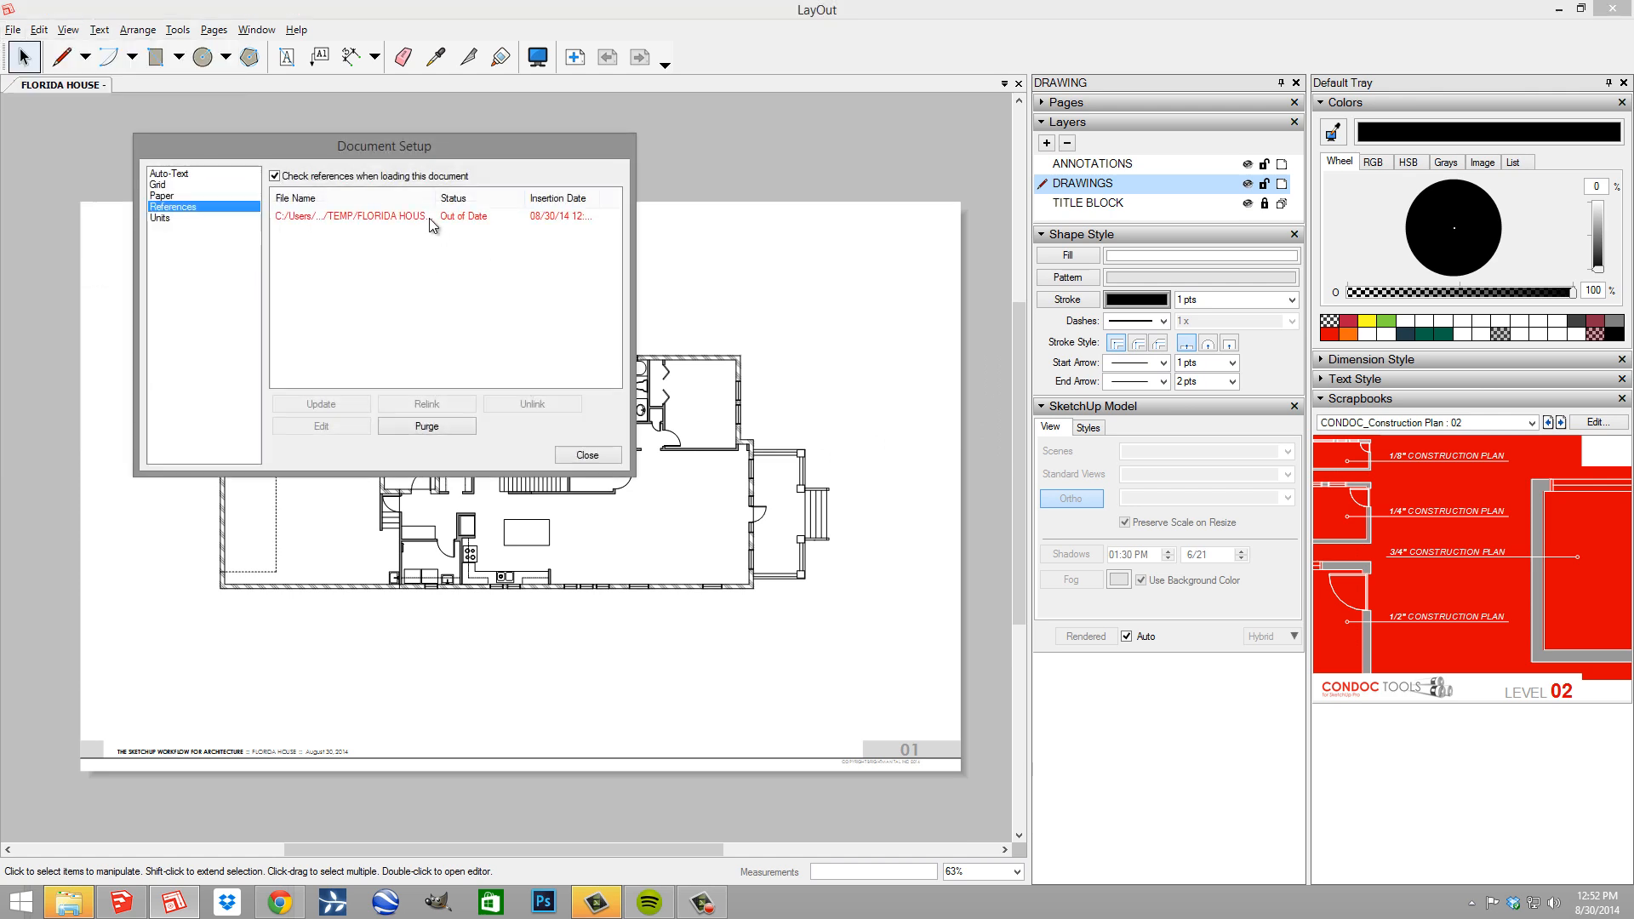
left_click(432, 217)
left_click(329, 407)
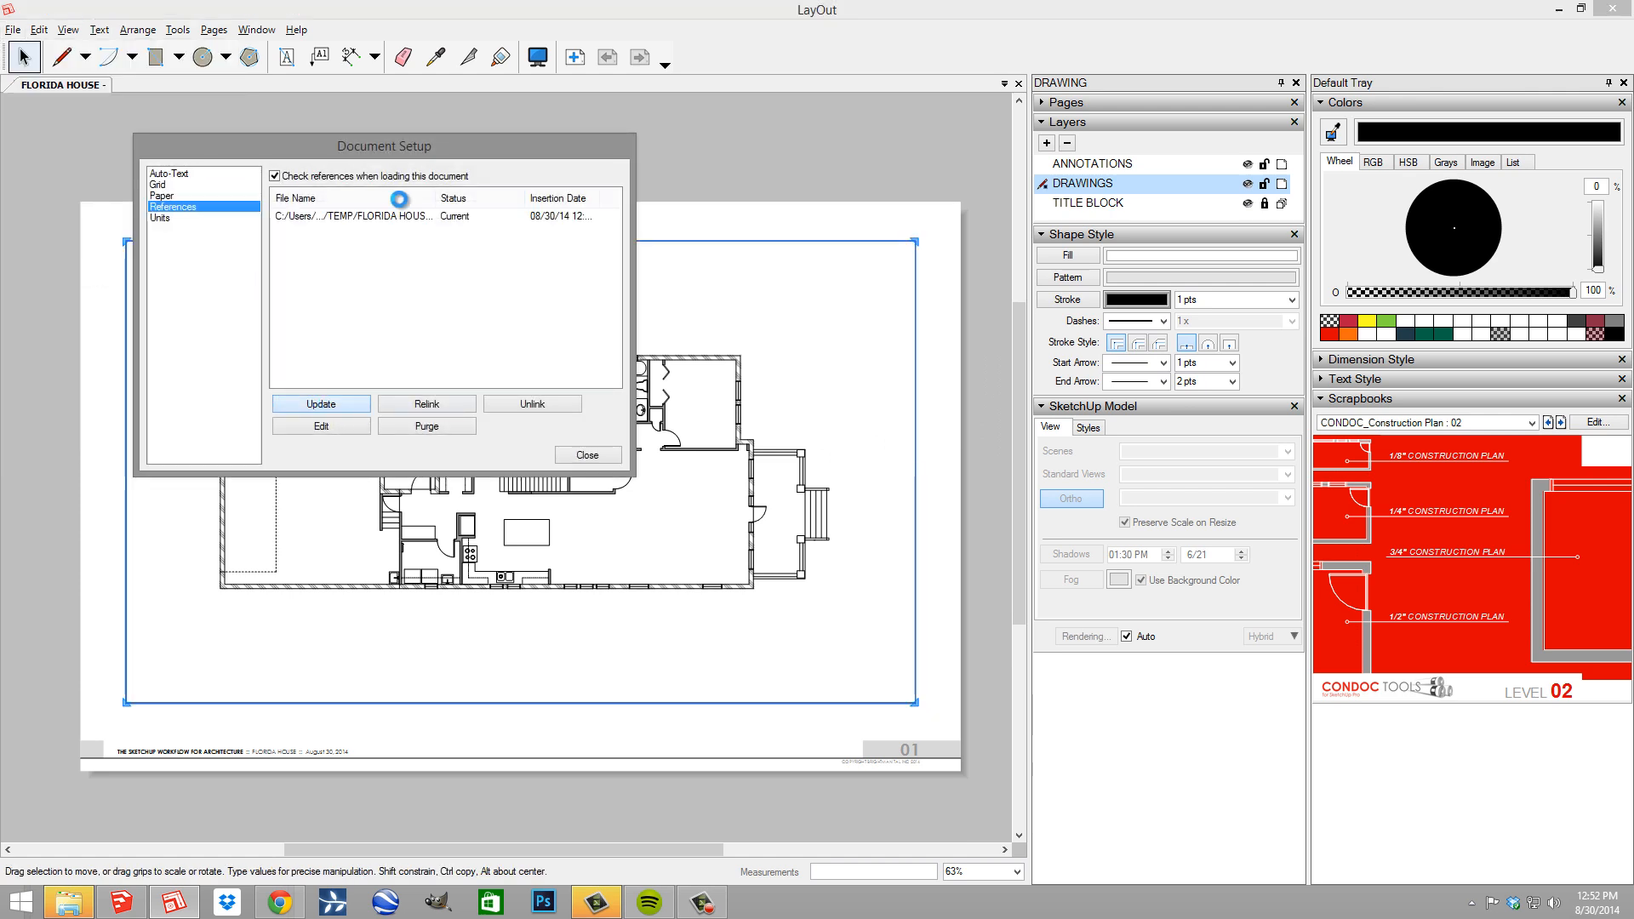
left_click(577, 460)
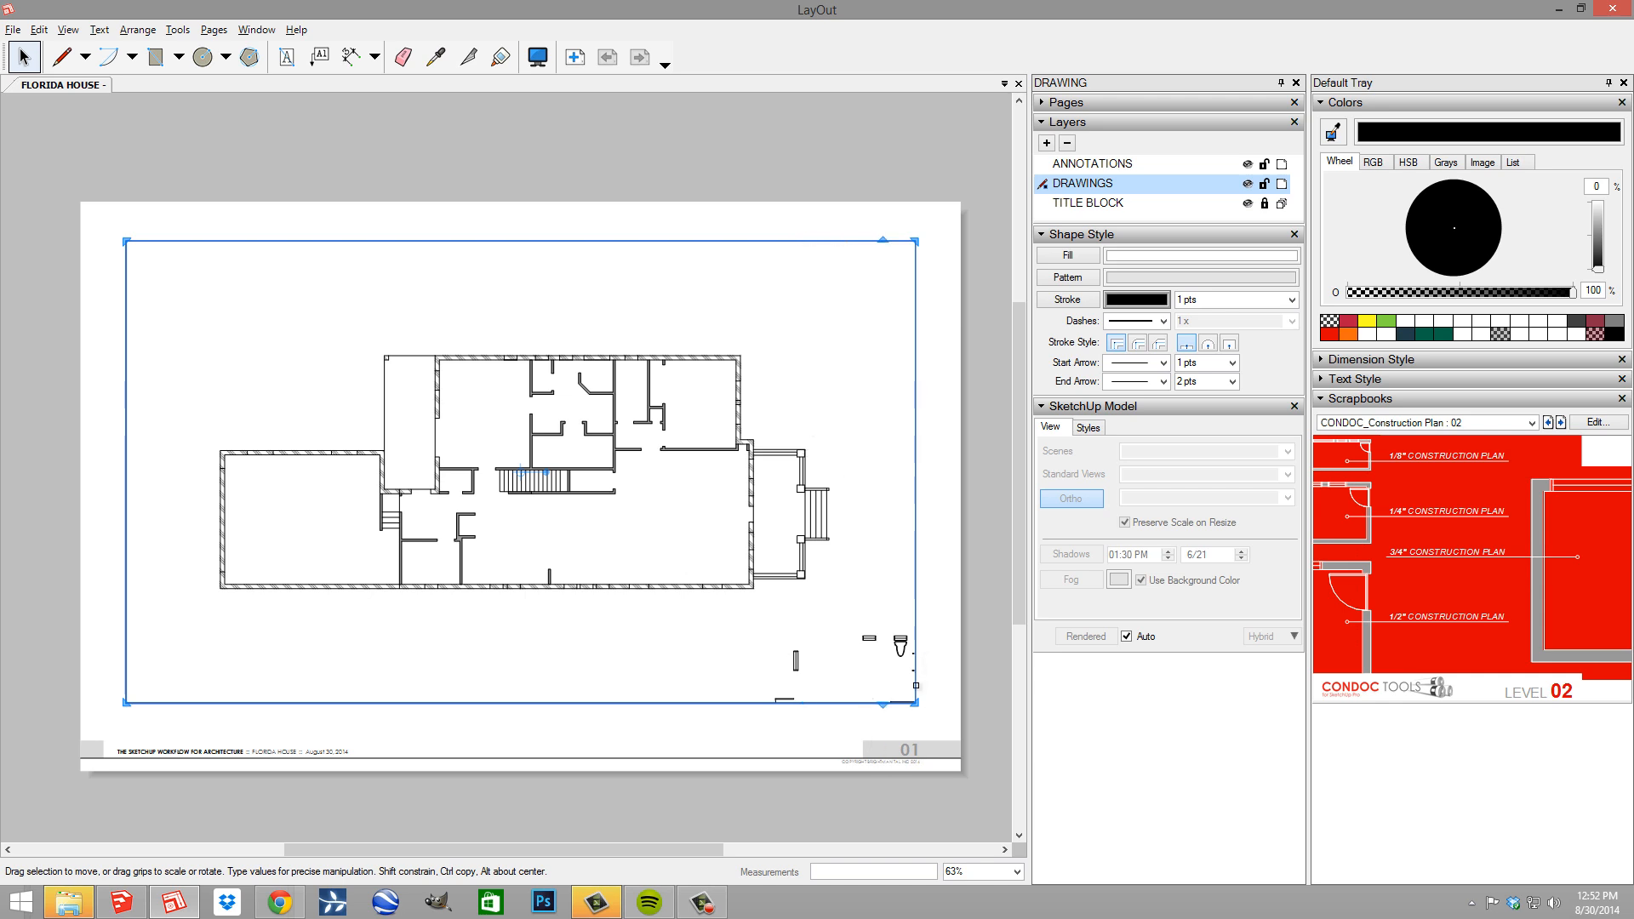
scroll(915, 685, "up", 1)
left_click(960, 453)
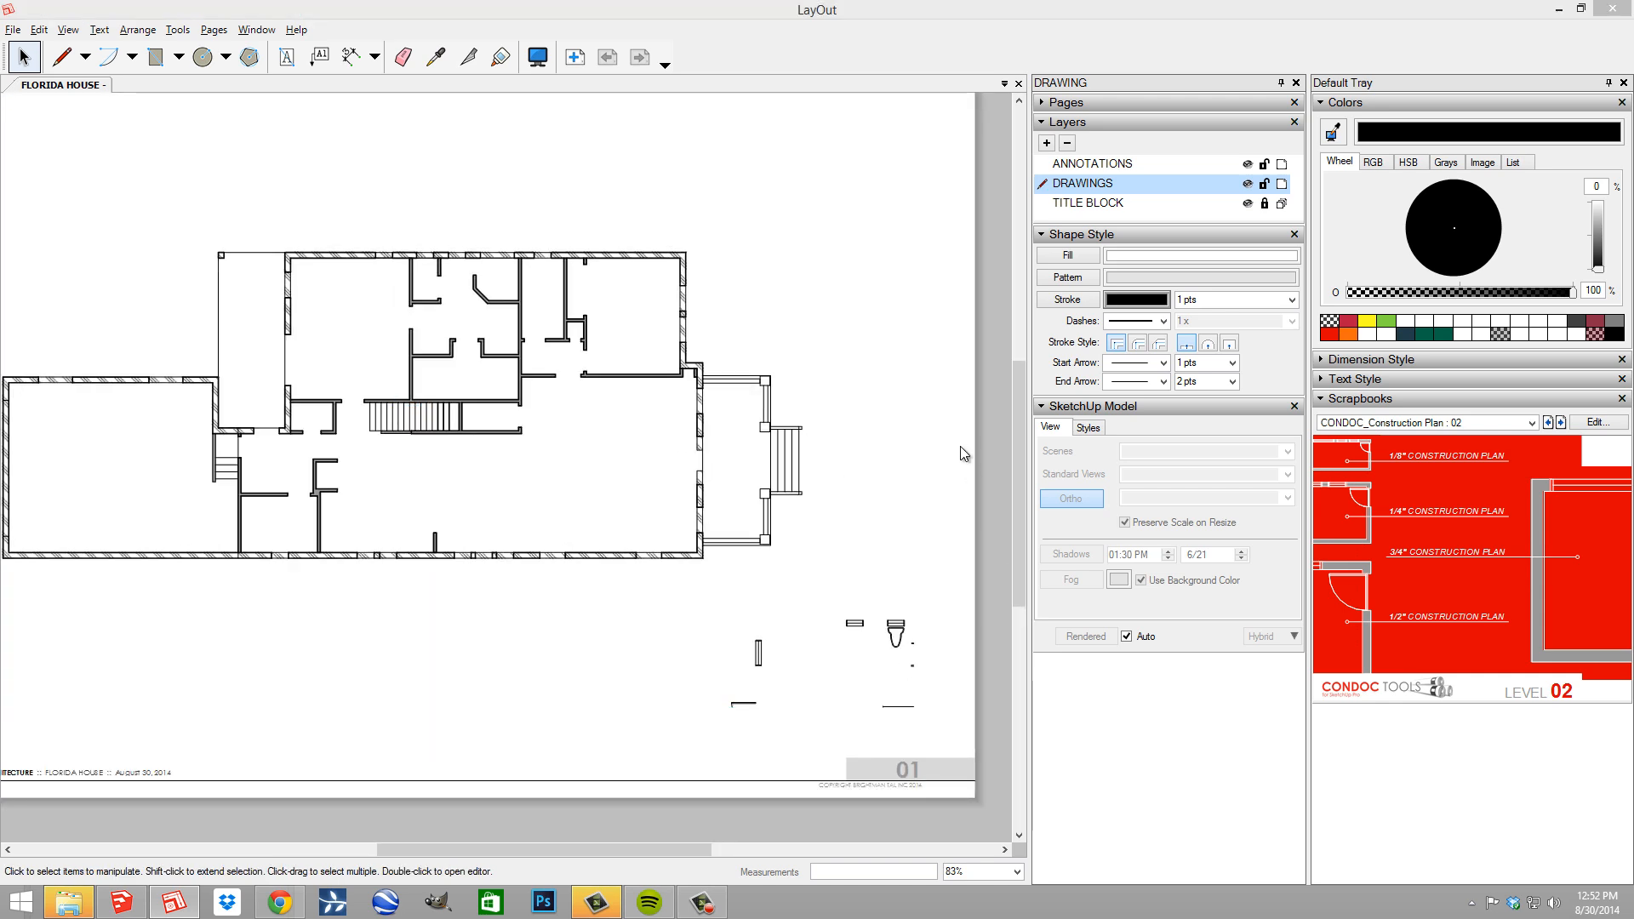
Switch to SketchUp, display the LO_Construction Plan 01 - Heavy scene, and update the Light scene with only its Camera Location
key("alt+Tab")
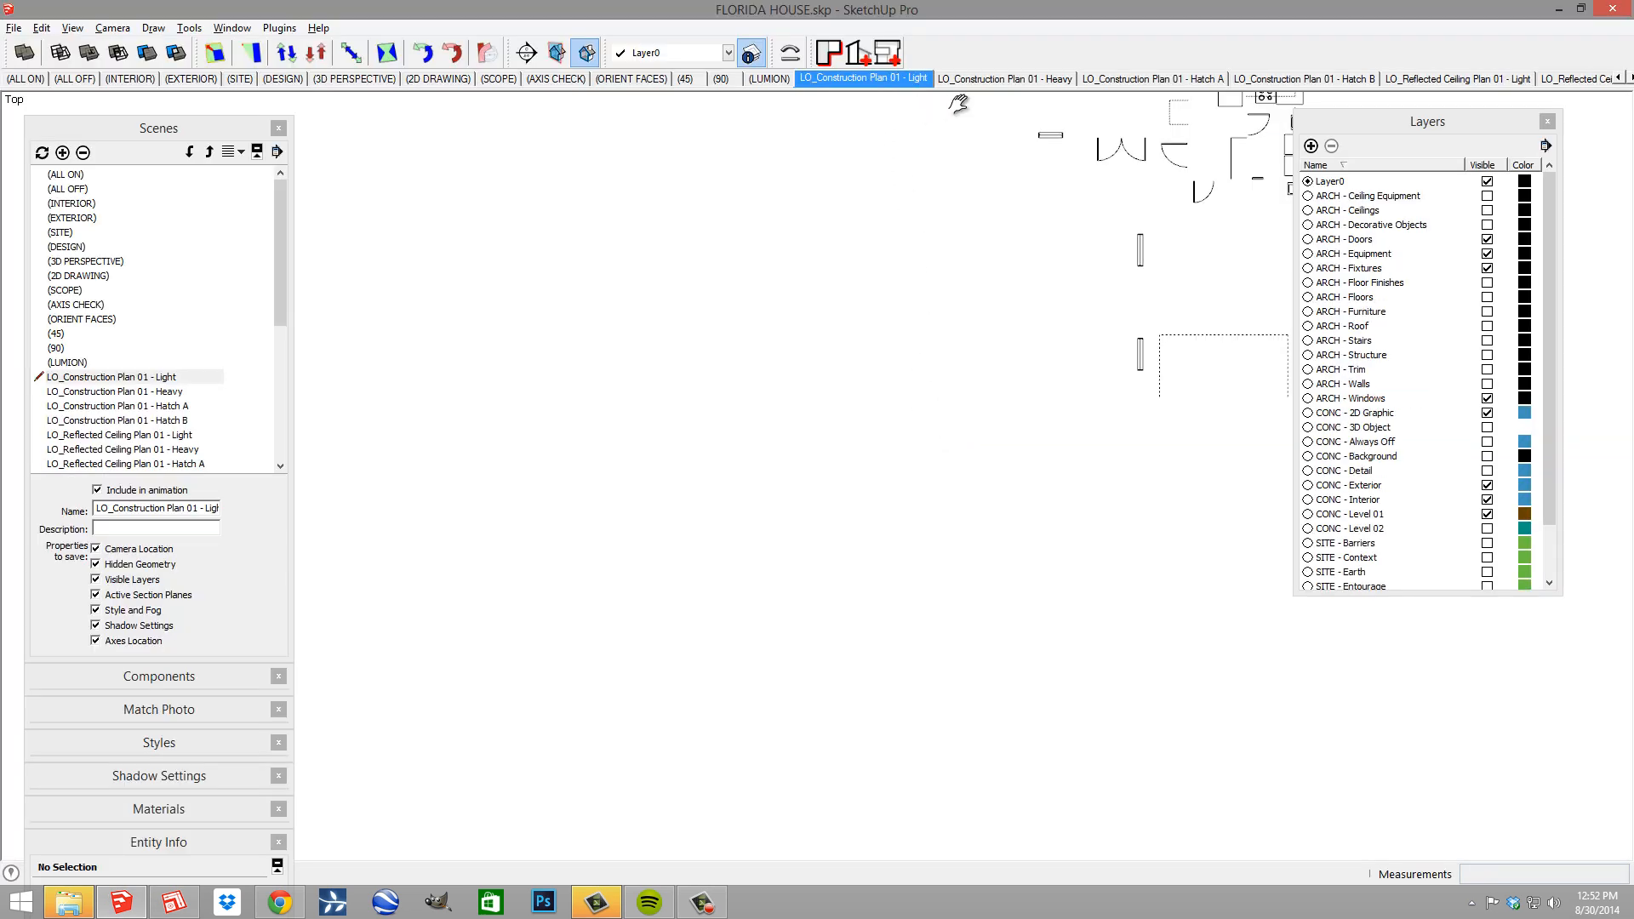
left_click(1004, 80)
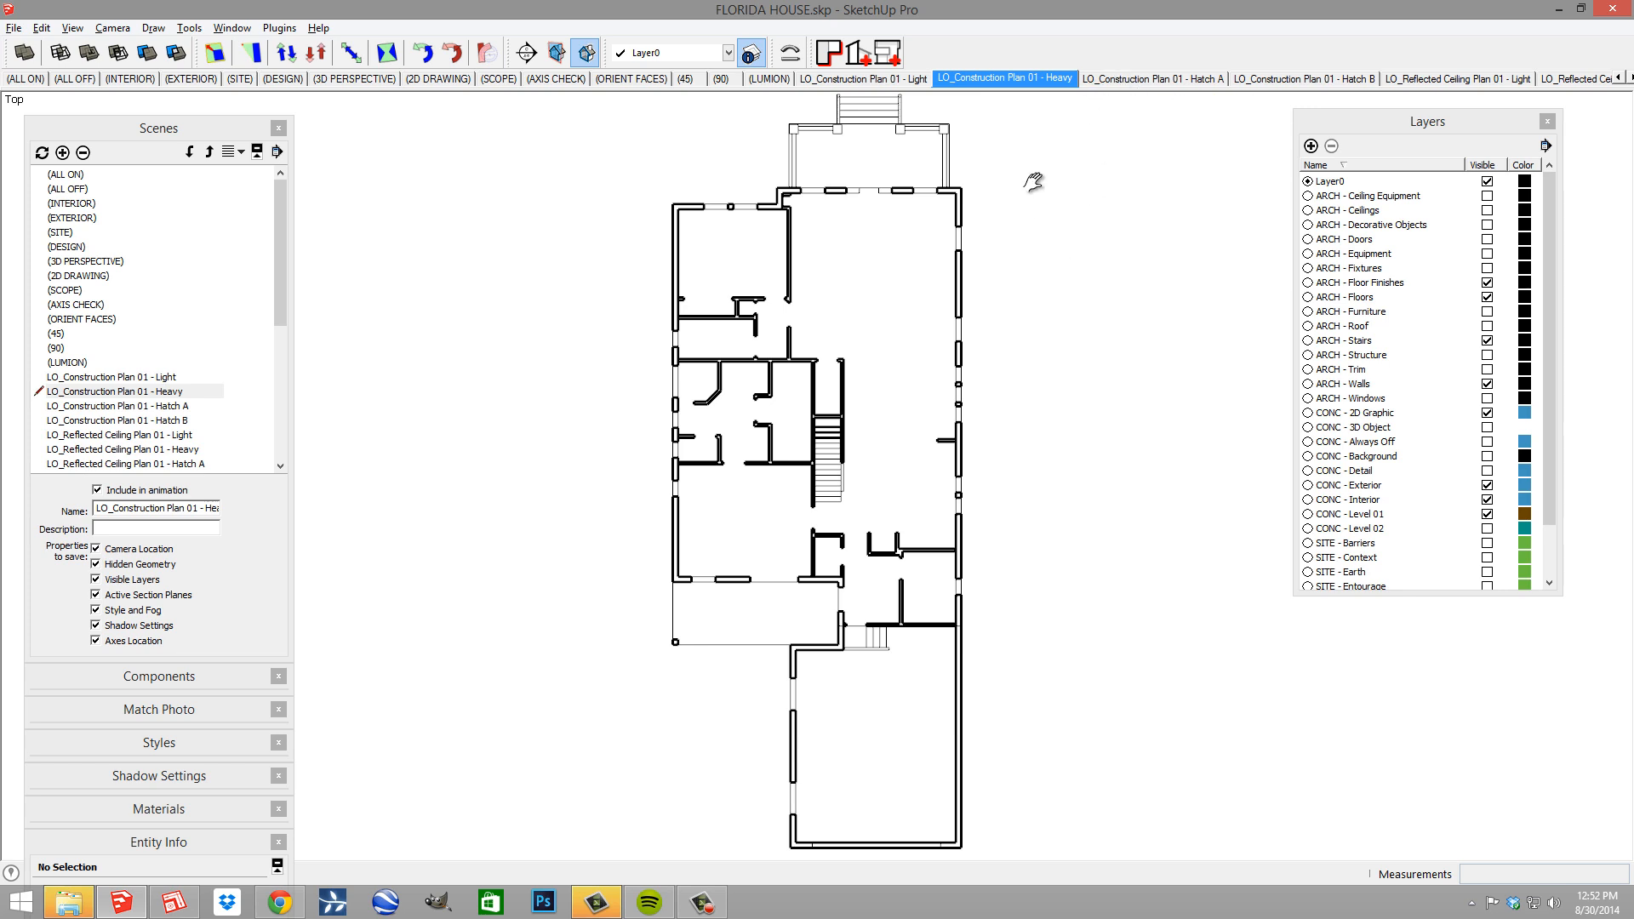
left_click(1038, 79)
left_click(131, 377)
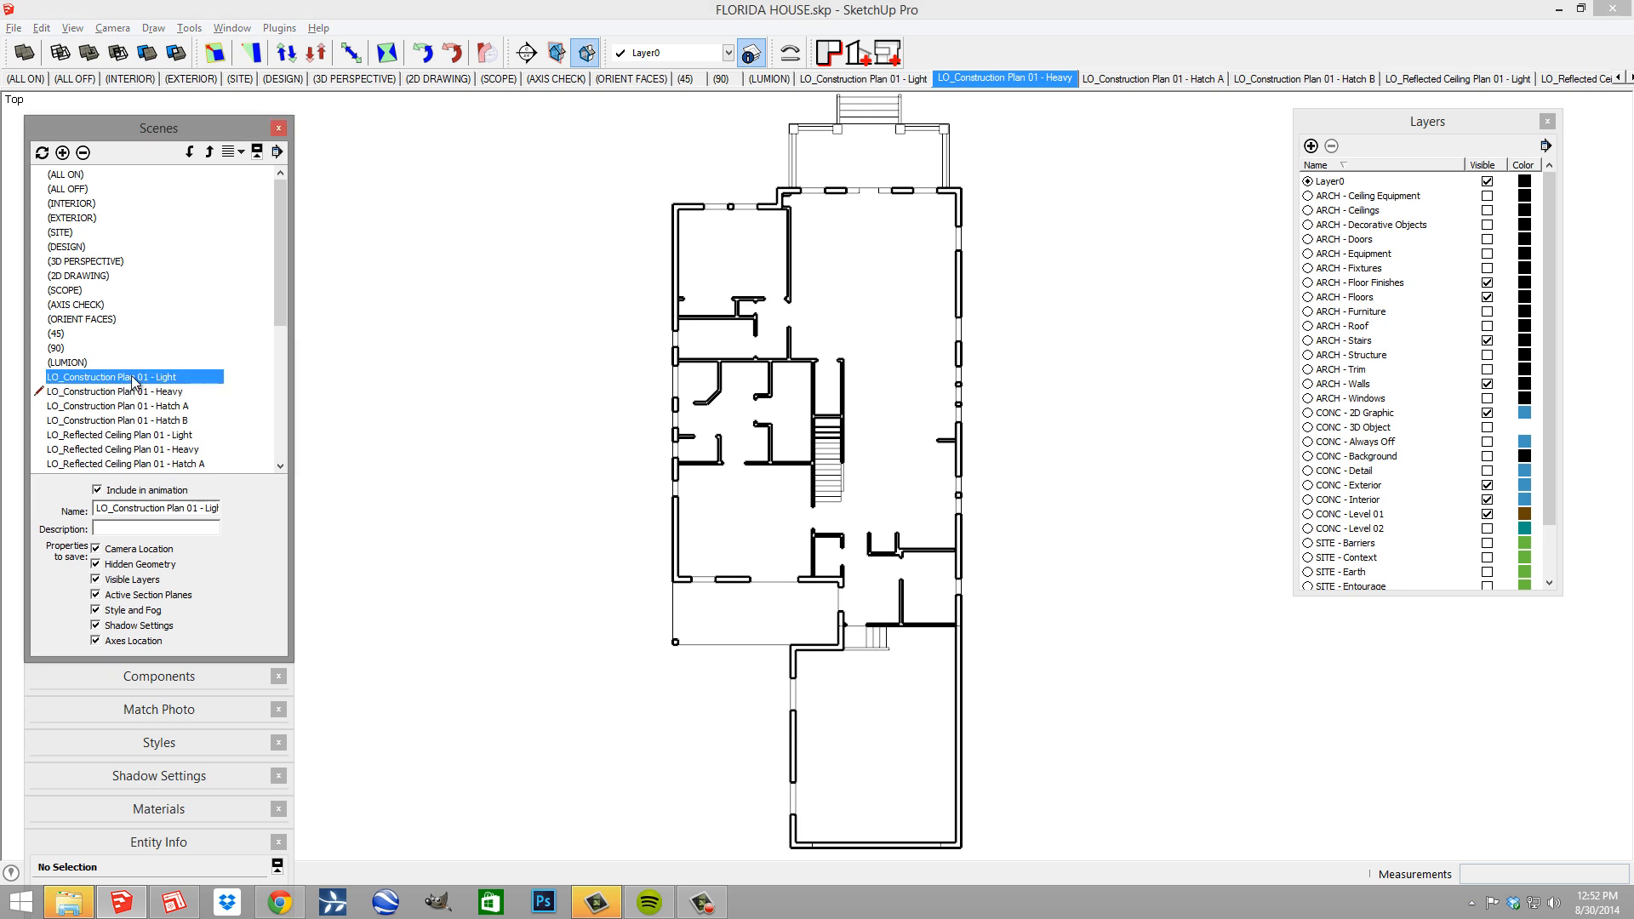
left_click(42, 153)
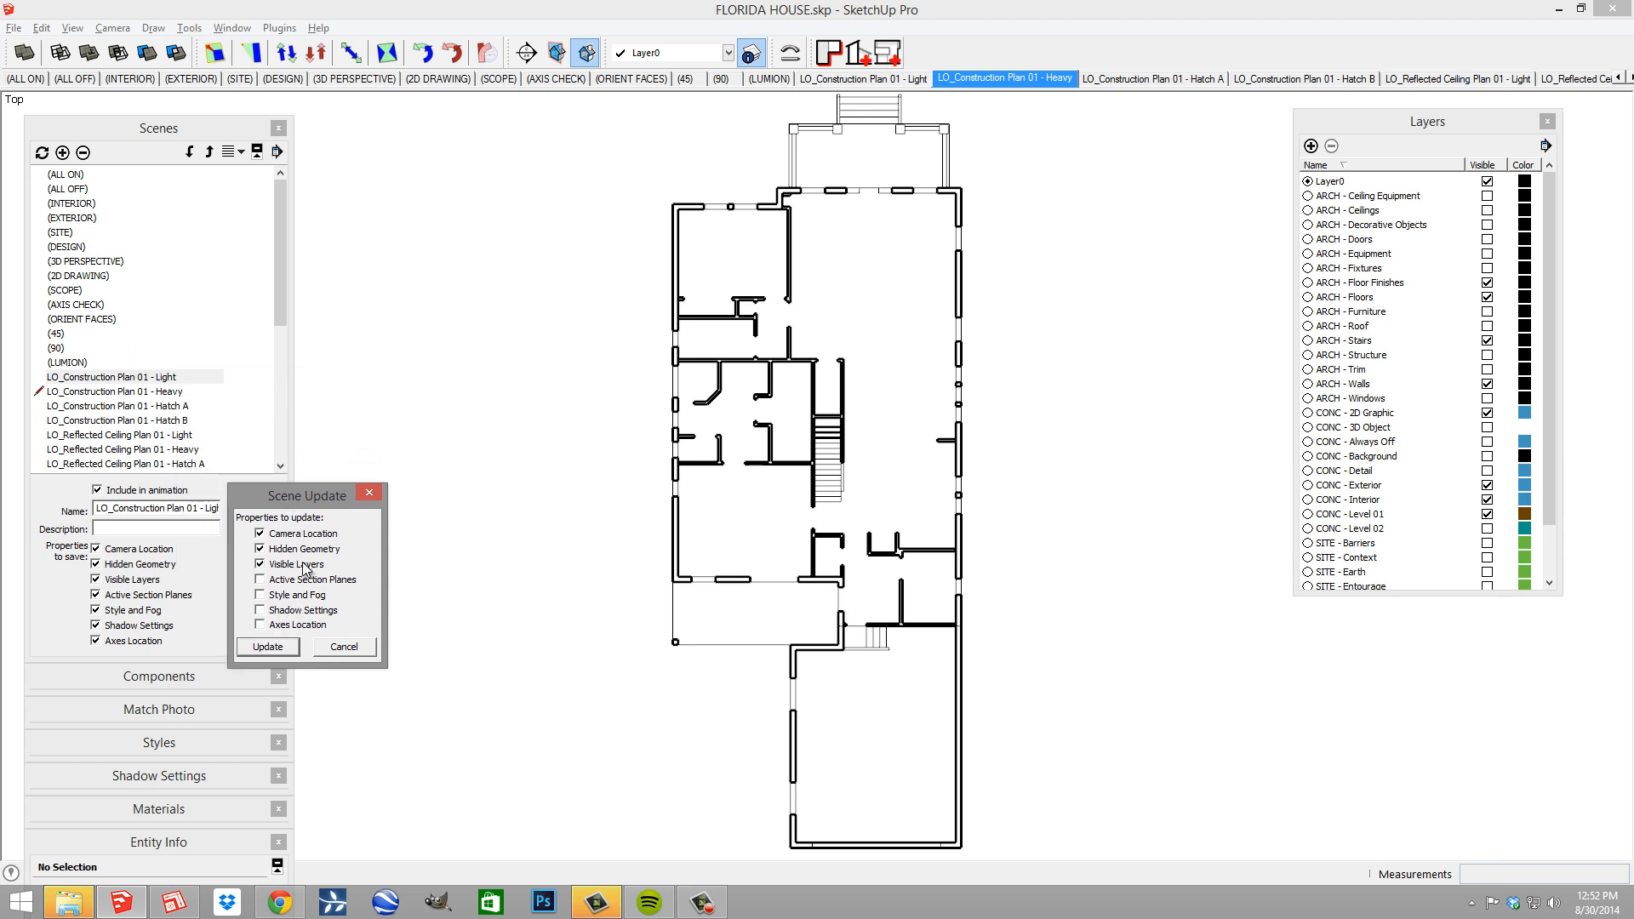
left_click(269, 647)
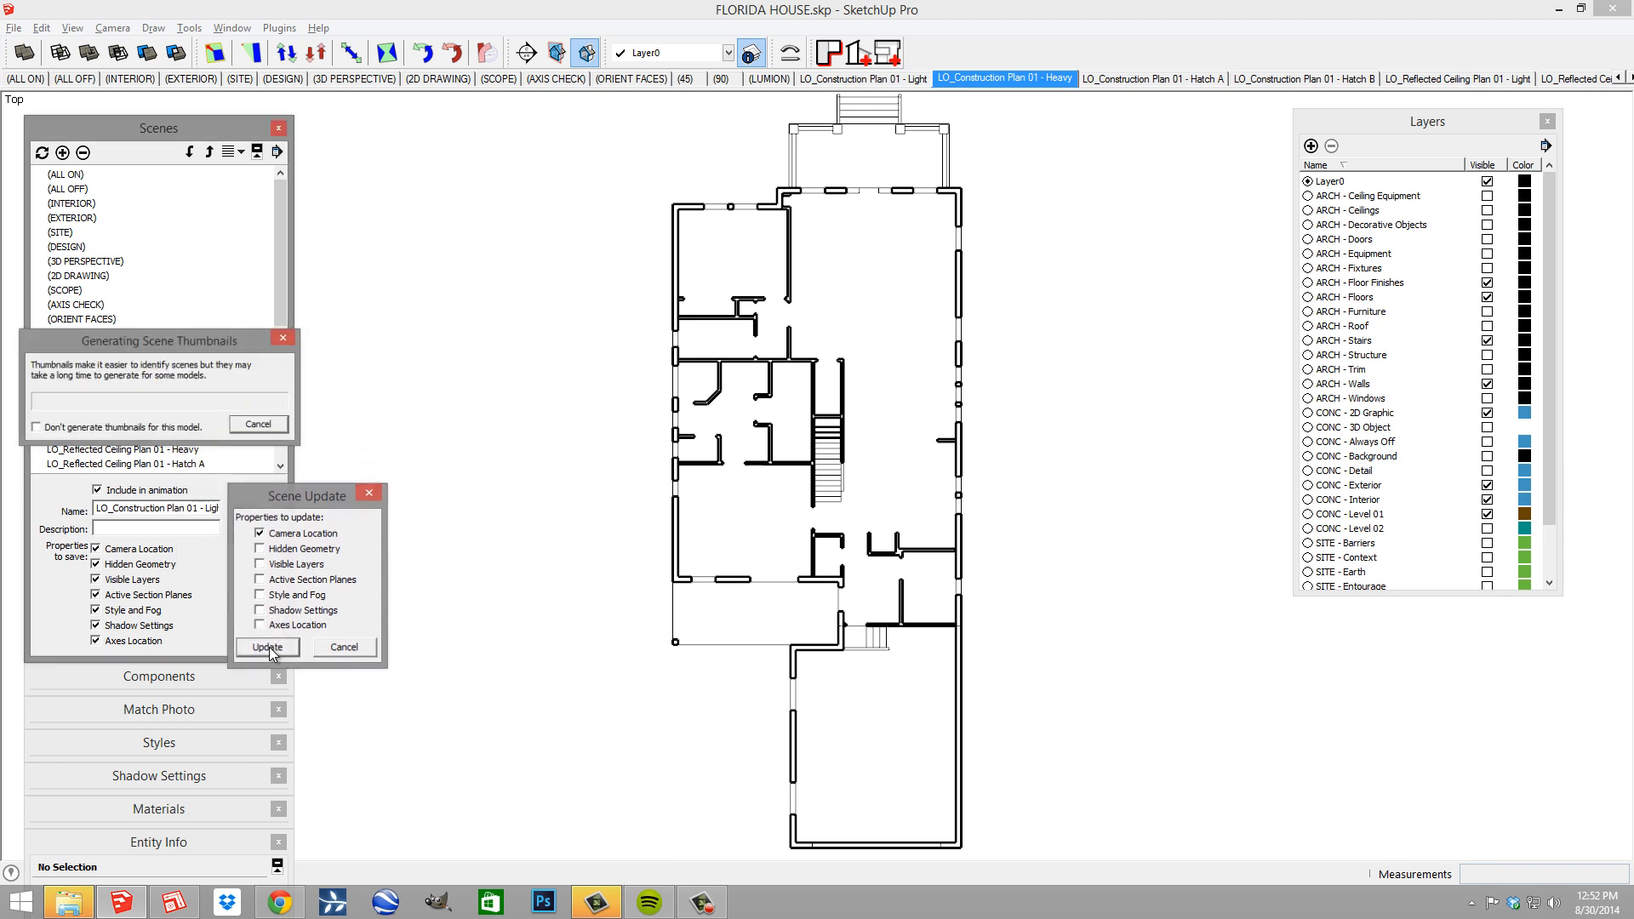
key("Return")
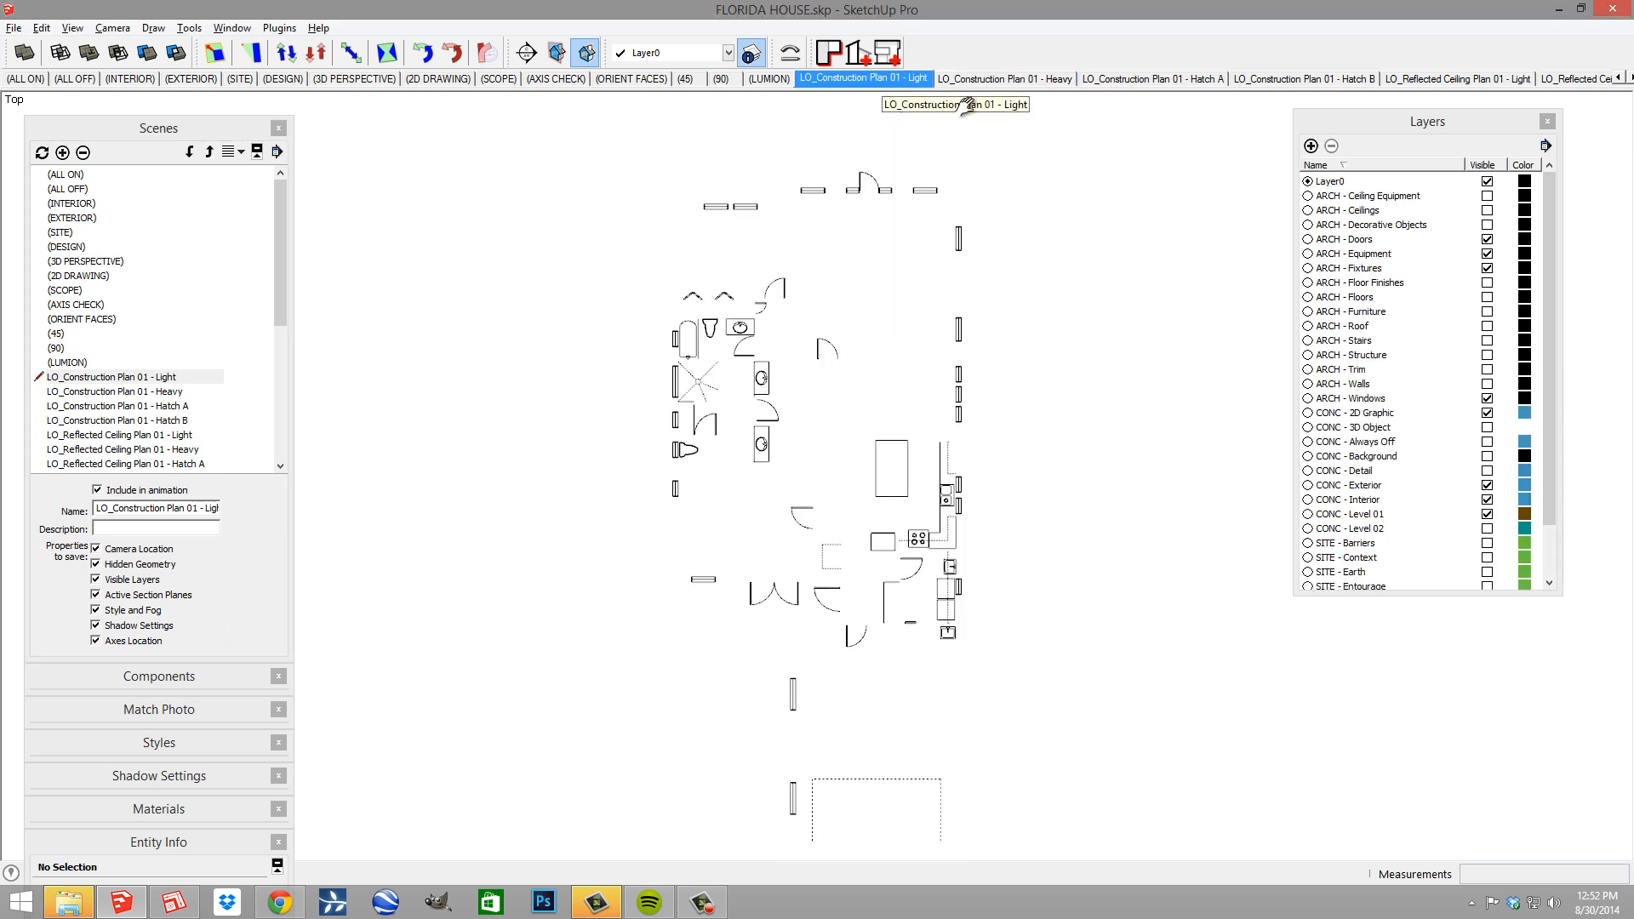
Display the Heavy and Hatch A construction plan scenes to check their alignment, and save the model
left_click(1032, 79)
left_click(1171, 80)
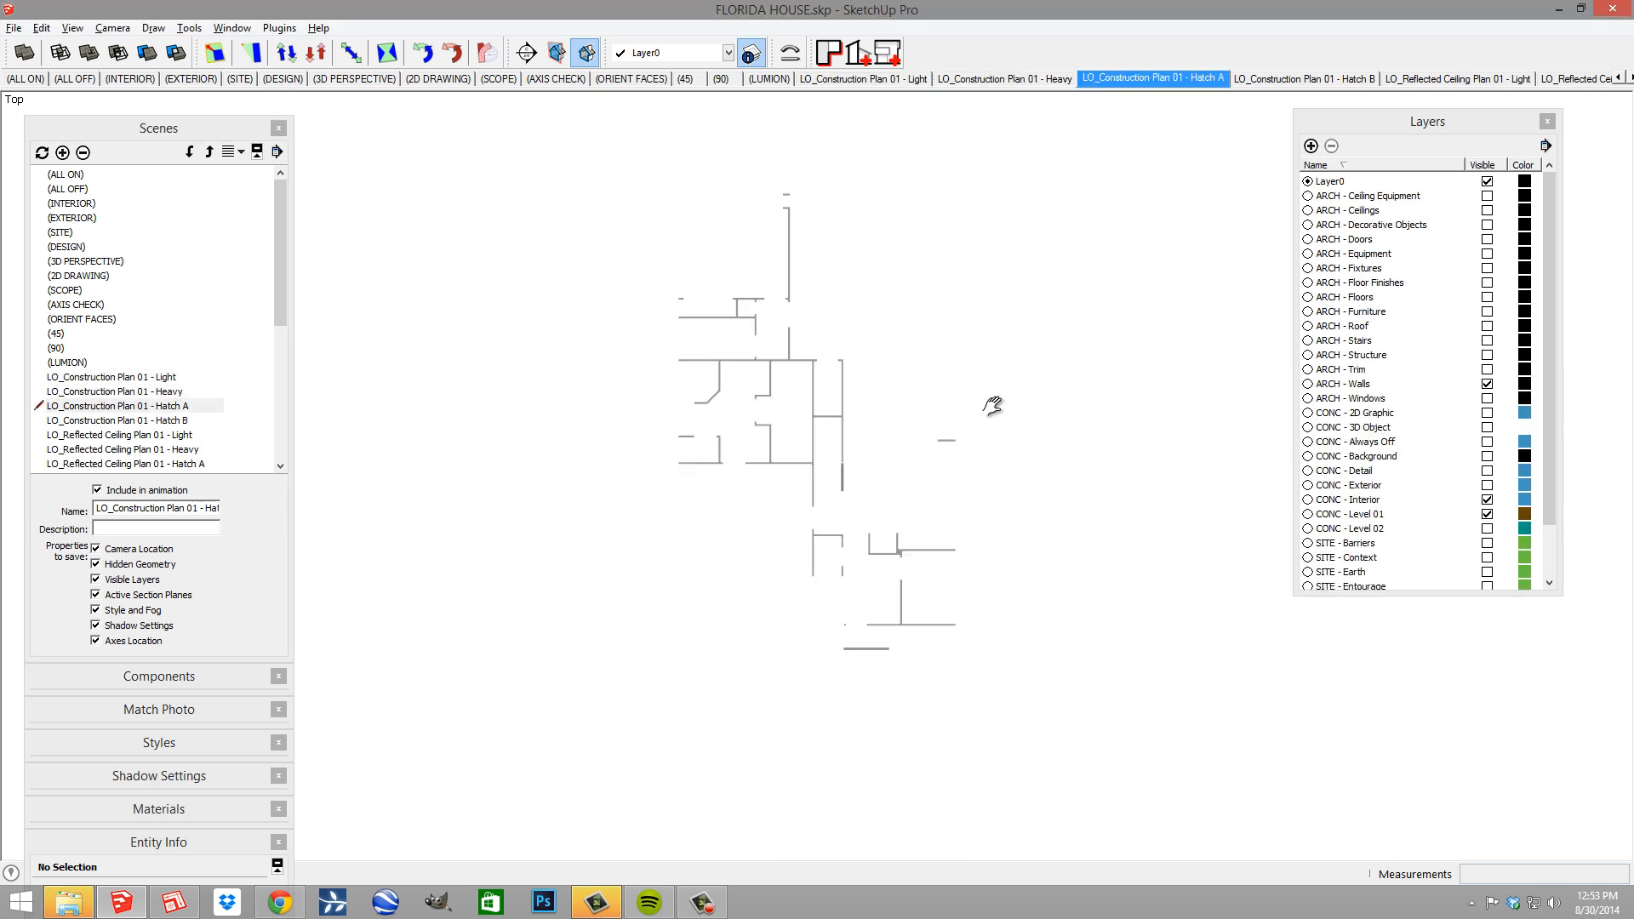
left_click(19, 29)
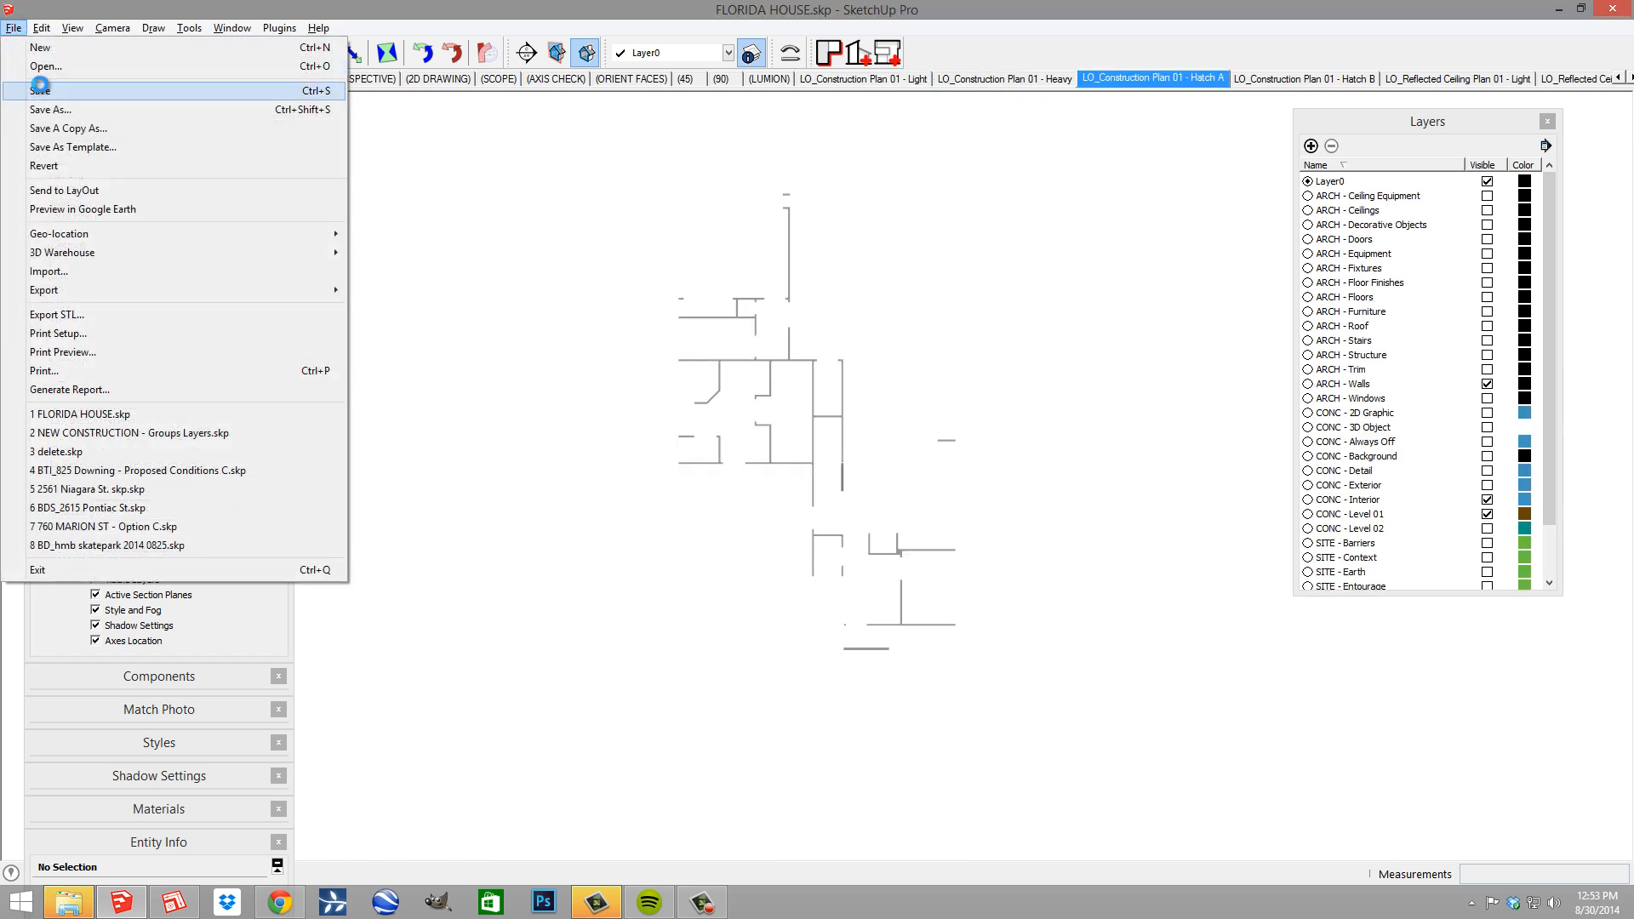
left_click(40, 88)
Return to LayOut and refresh the FLORIDA HOUSE.skp reference so the grouped viewports use the corrected Light scene camera
key("alt+Tab")
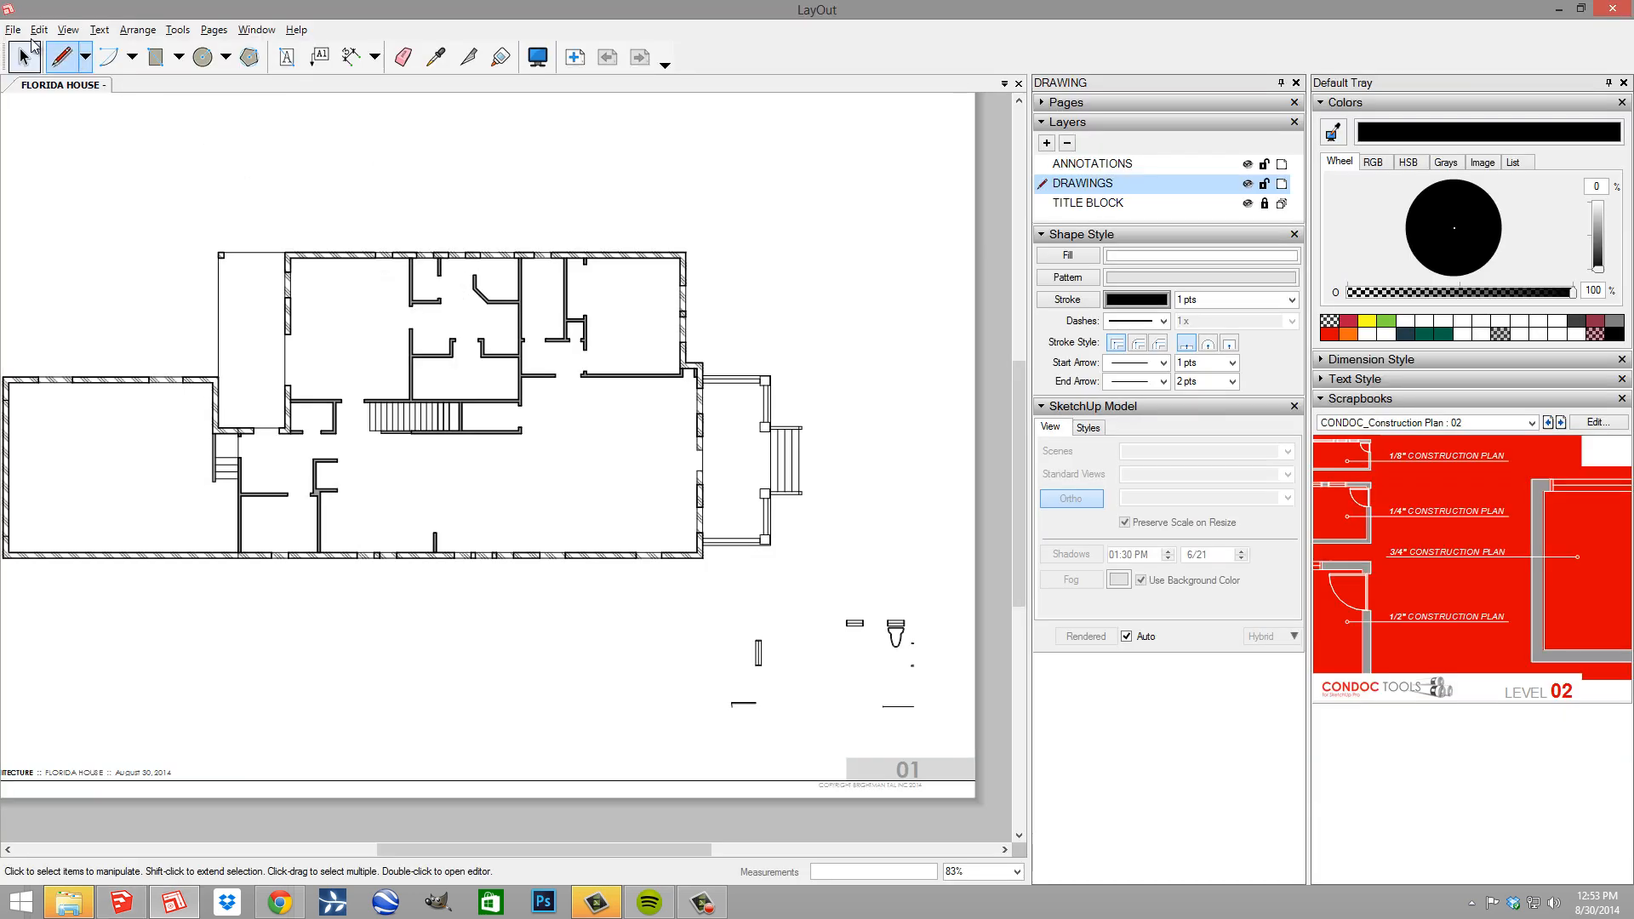
left_click(12, 30)
left_click(102, 262)
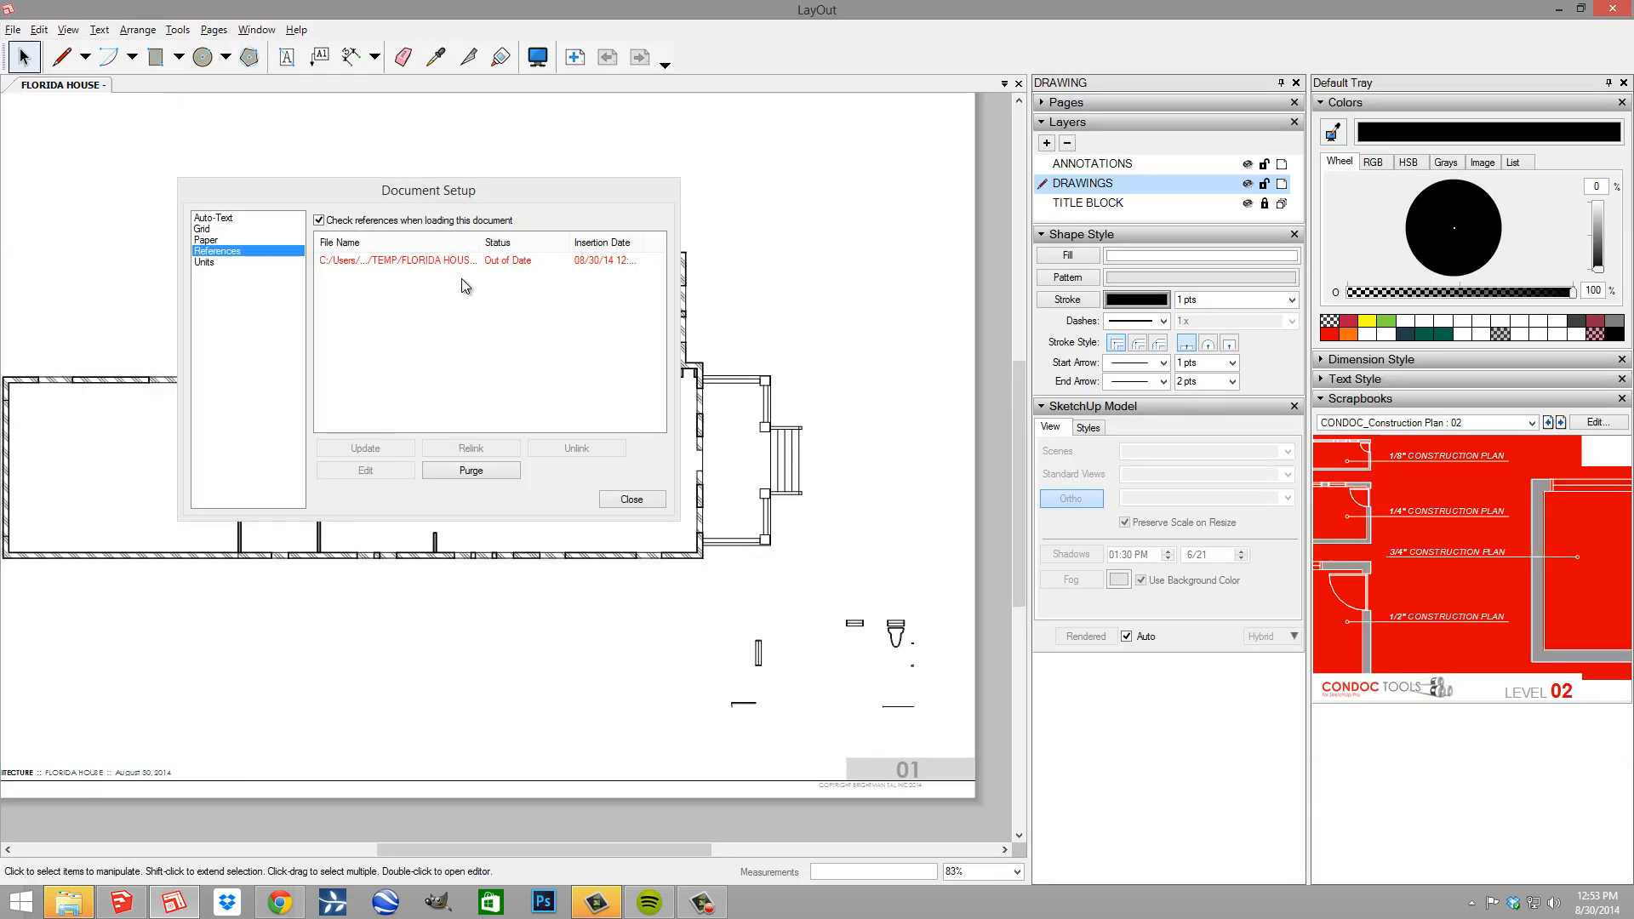
left_click(467, 261)
left_click(365, 448)
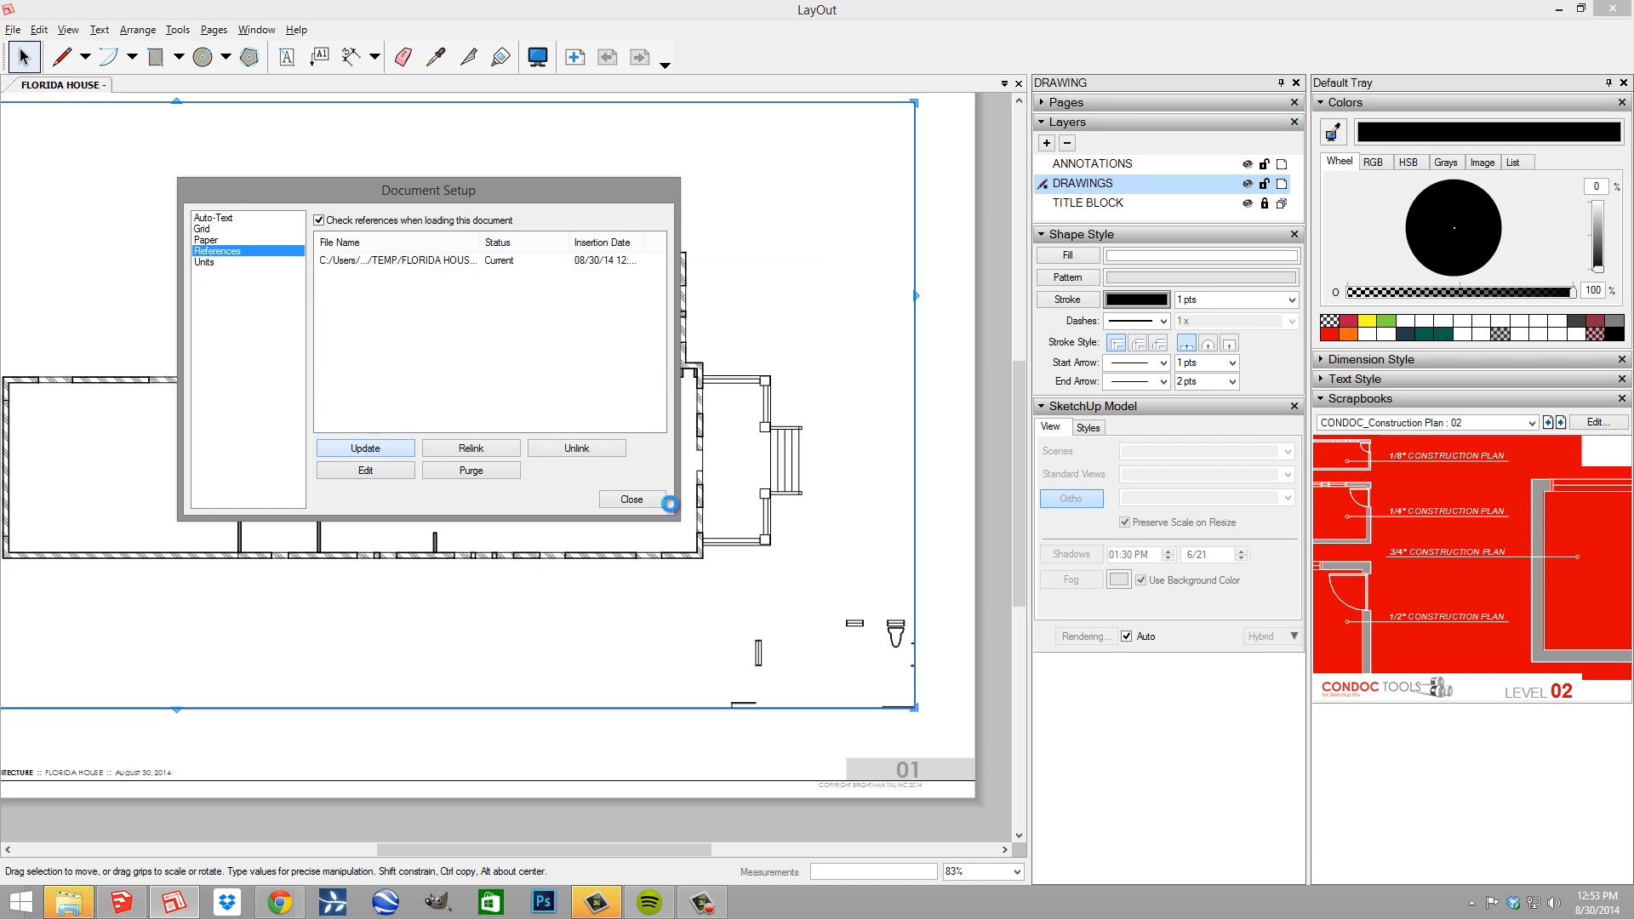
left_click(631, 499)
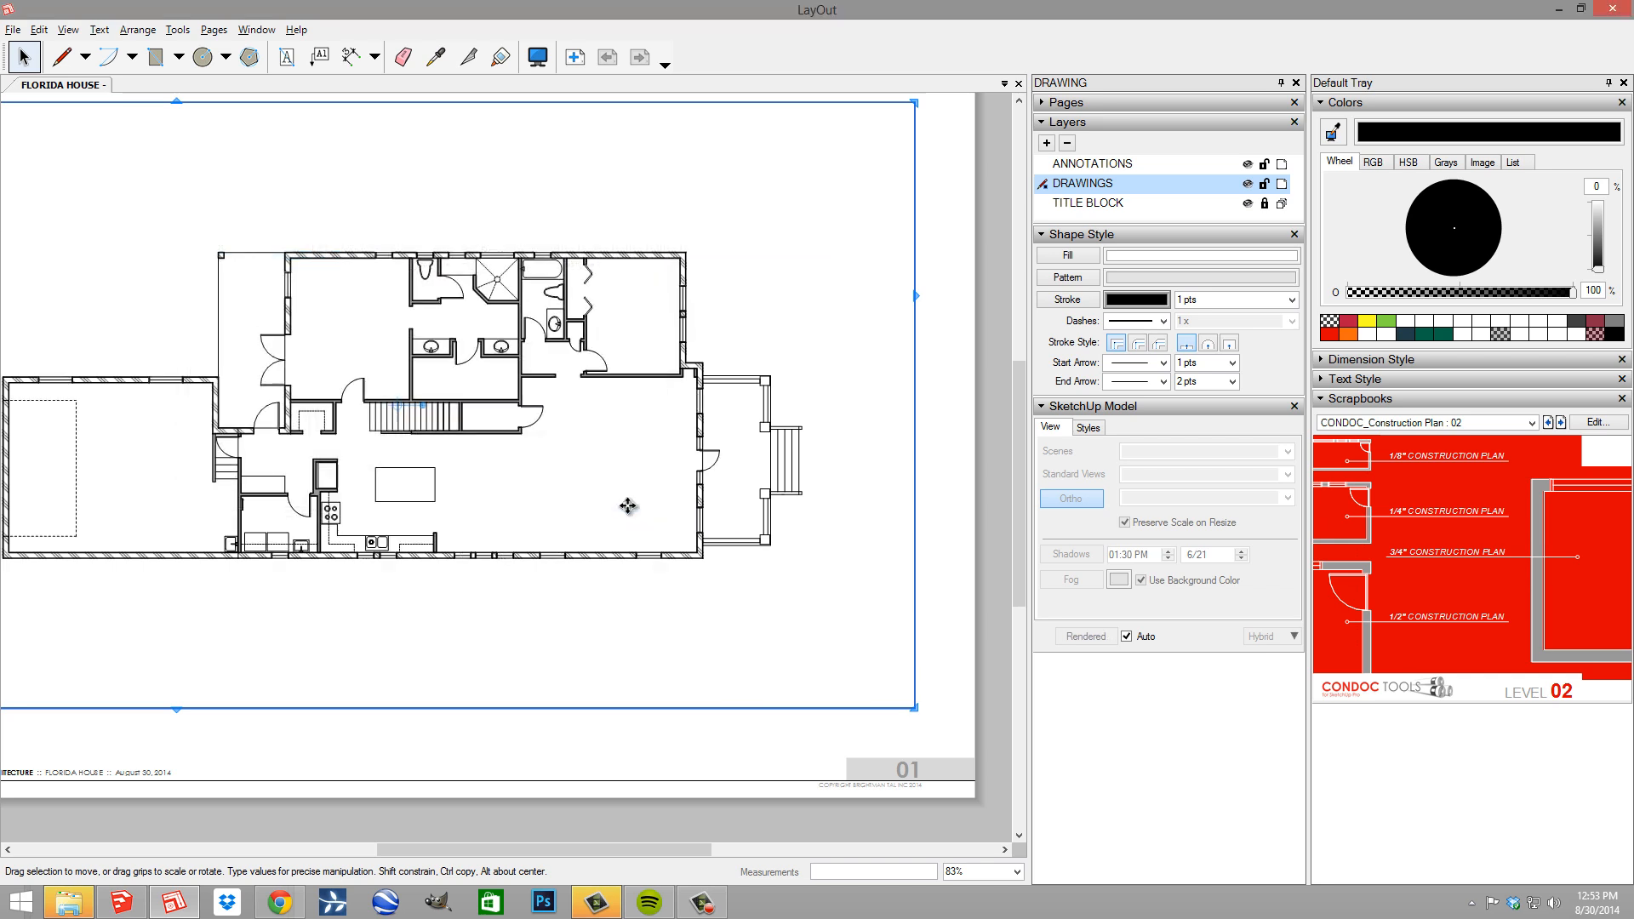
middle_click_drag(512, 580, 563, 574)
scroll(572, 544, "down", 1)
left_click(714, 345)
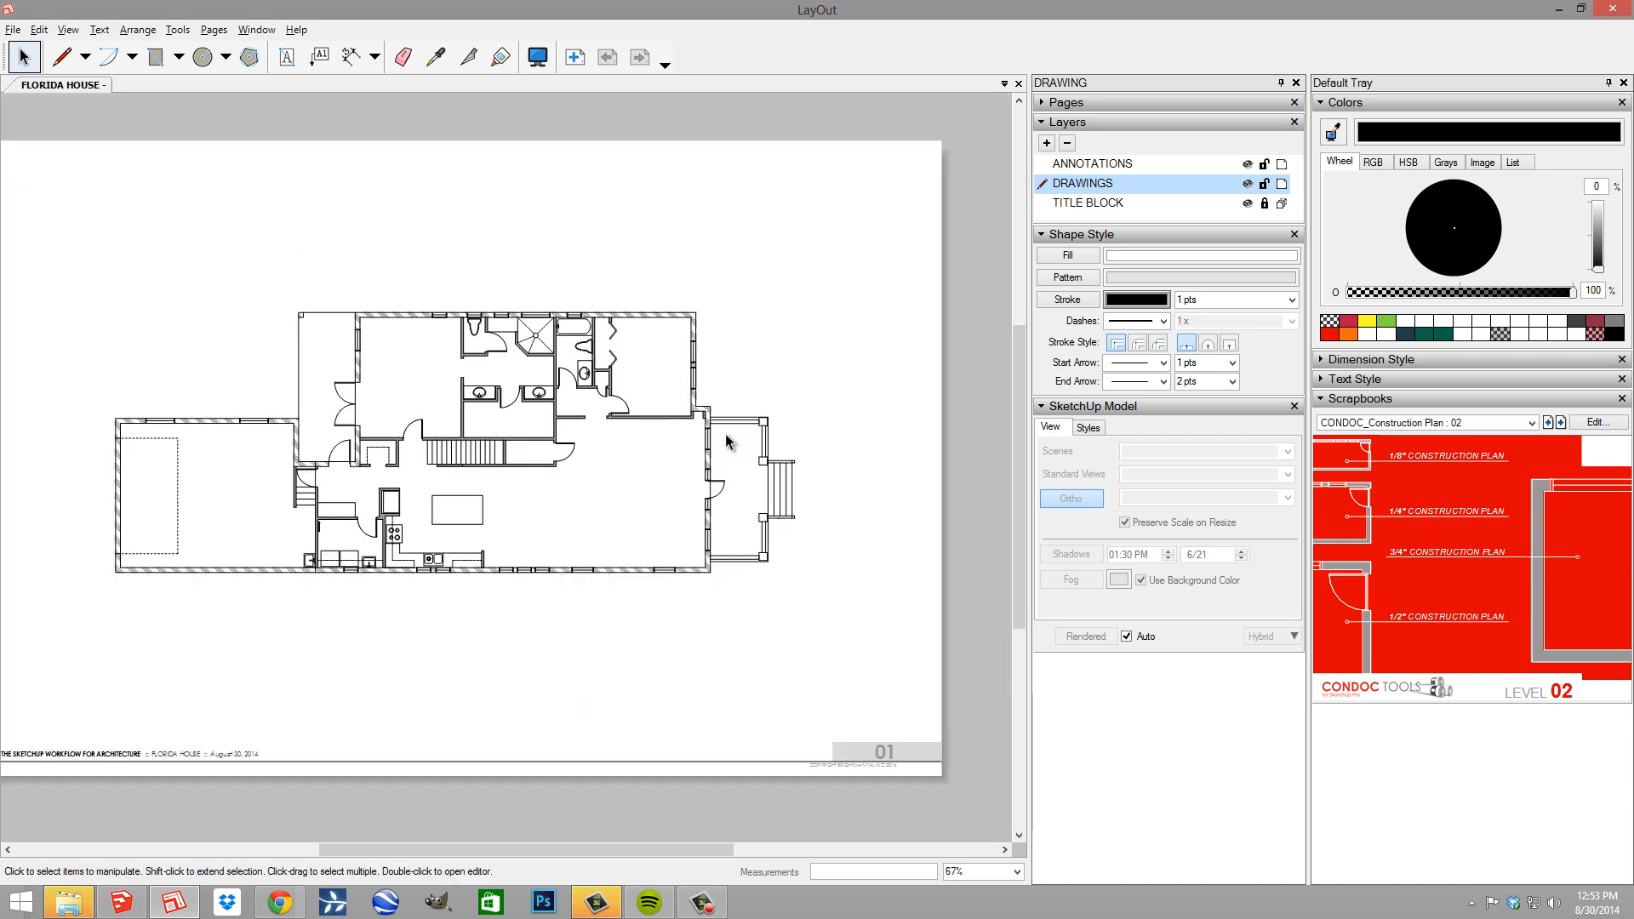
scroll(715, 344, "down", 1)
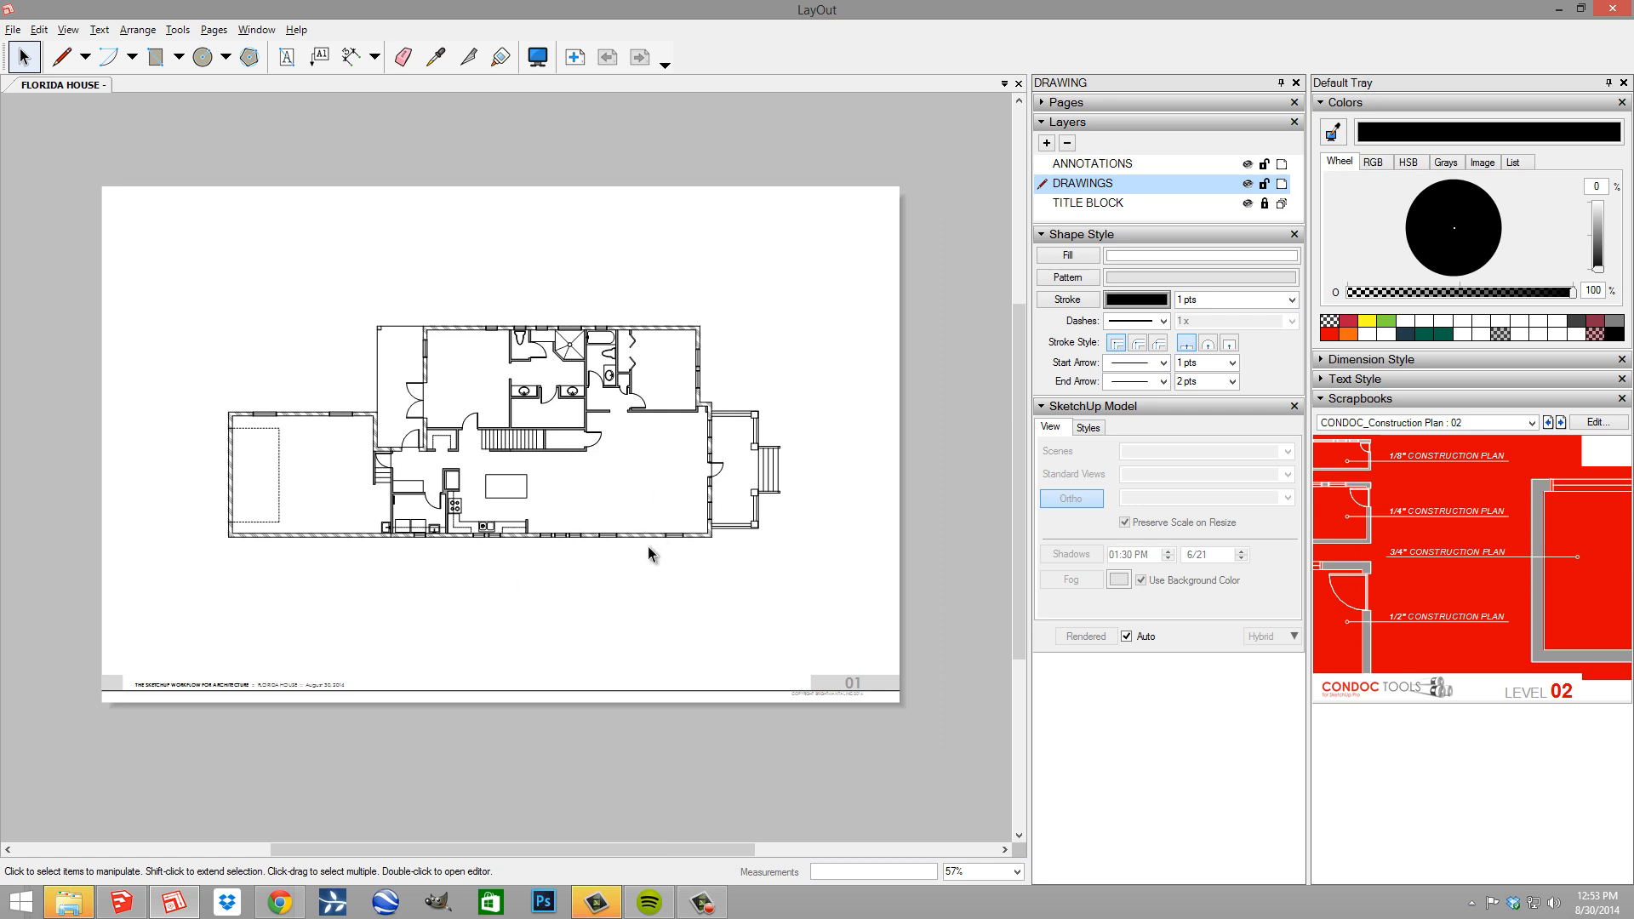
middle_click_drag(575, 453, 584, 474)
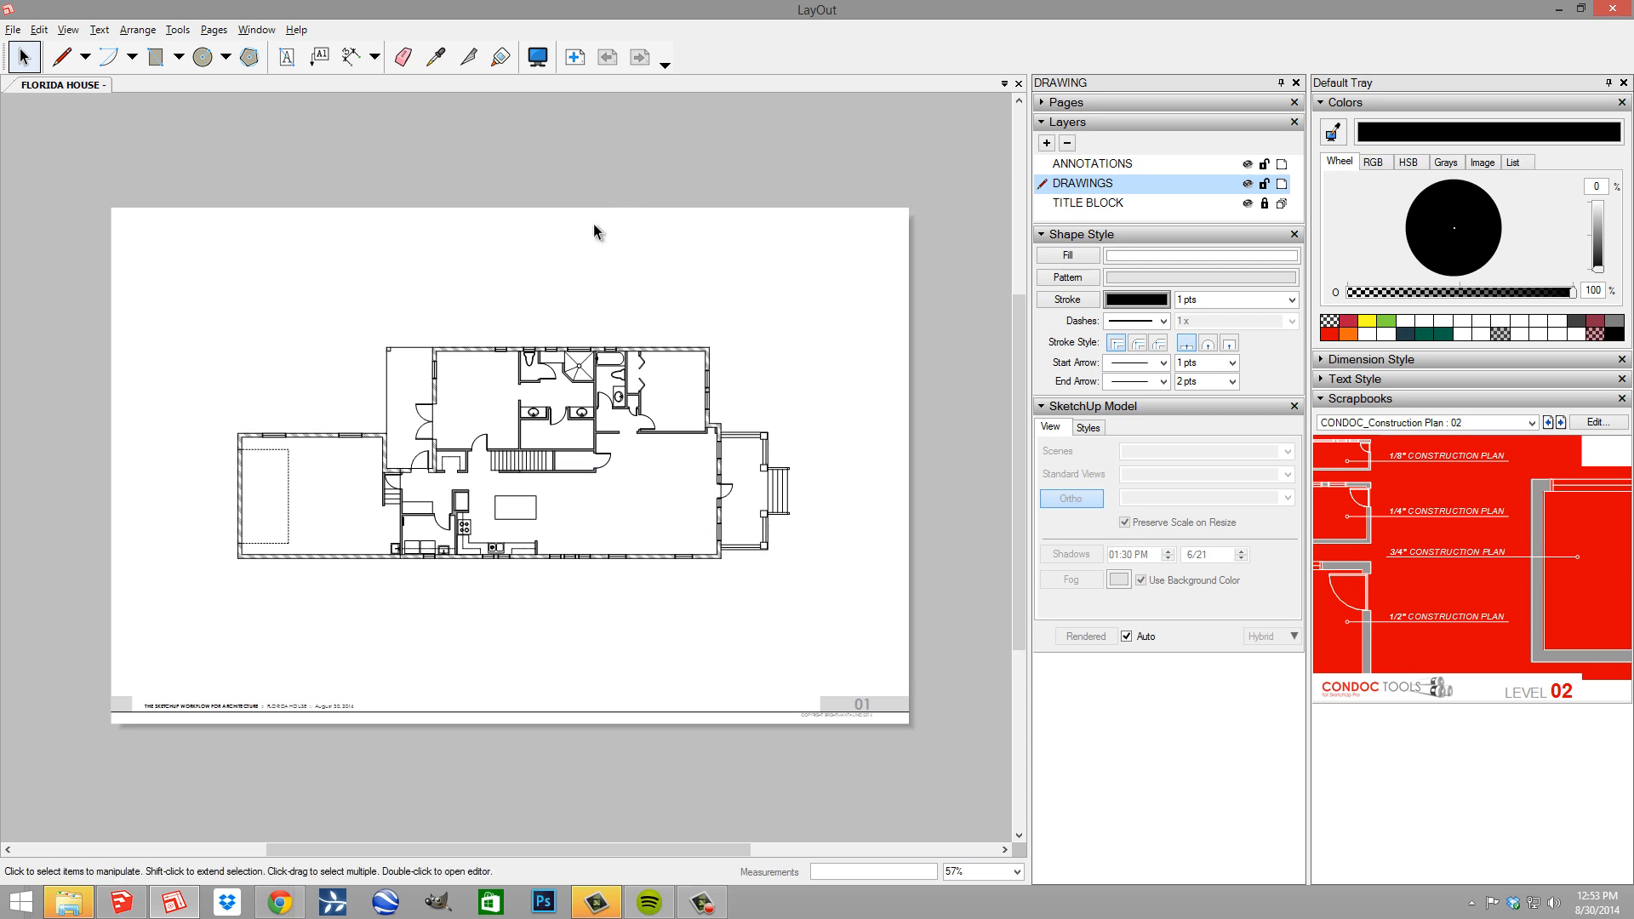
left_click_drag(628, 170, 525, 358)
right_click(580, 346)
left_click(647, 208)
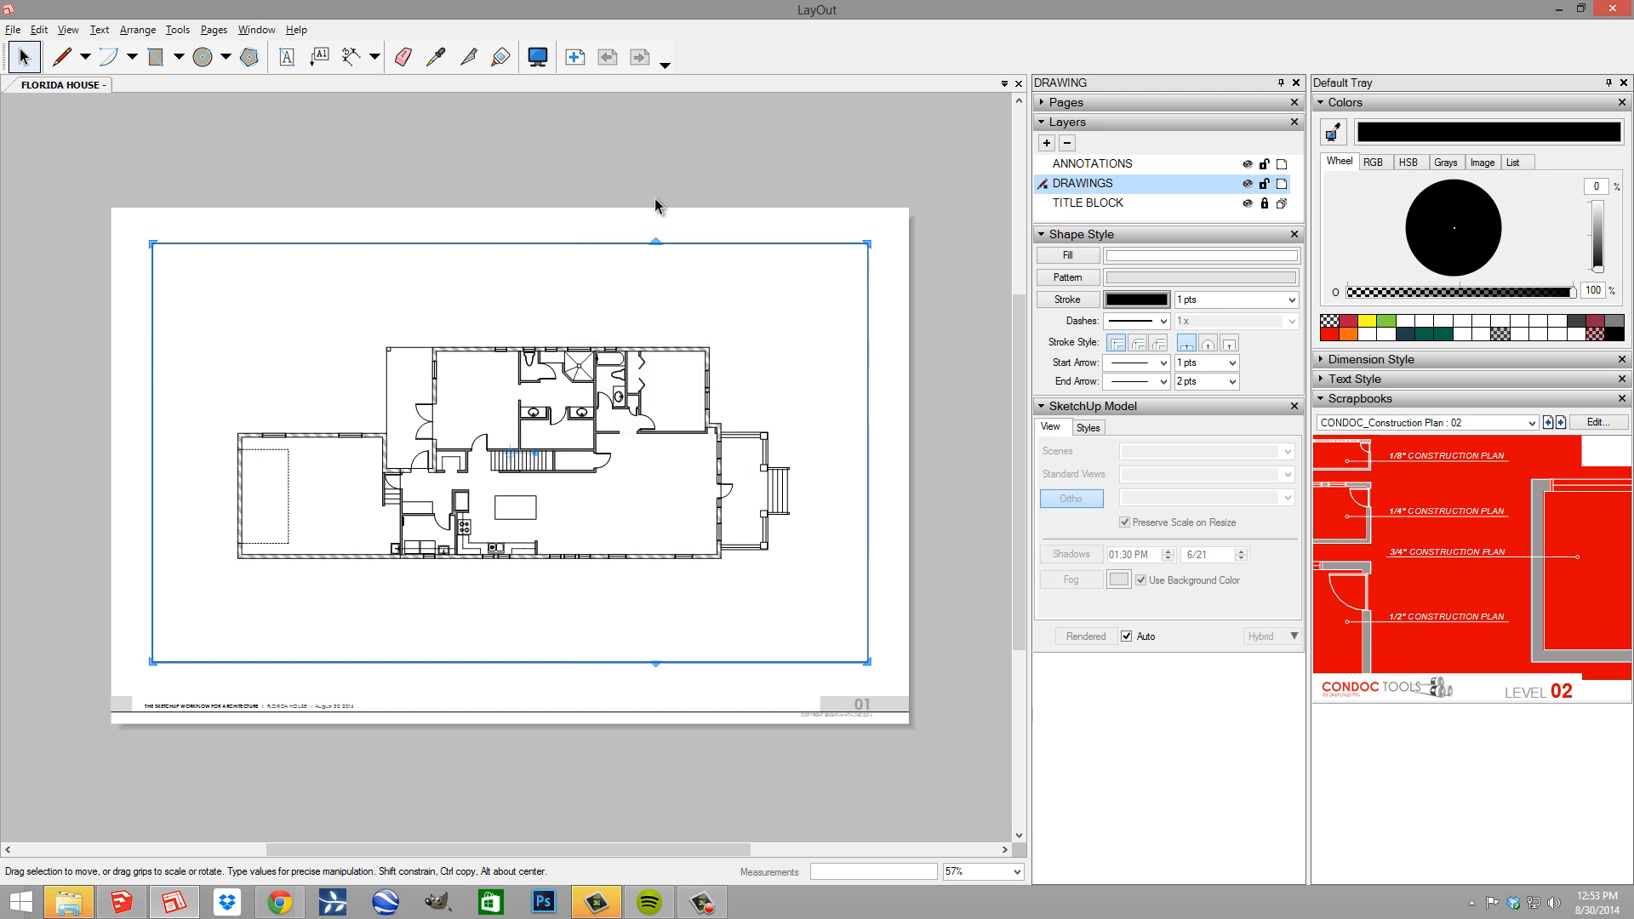
left_click(637, 264)
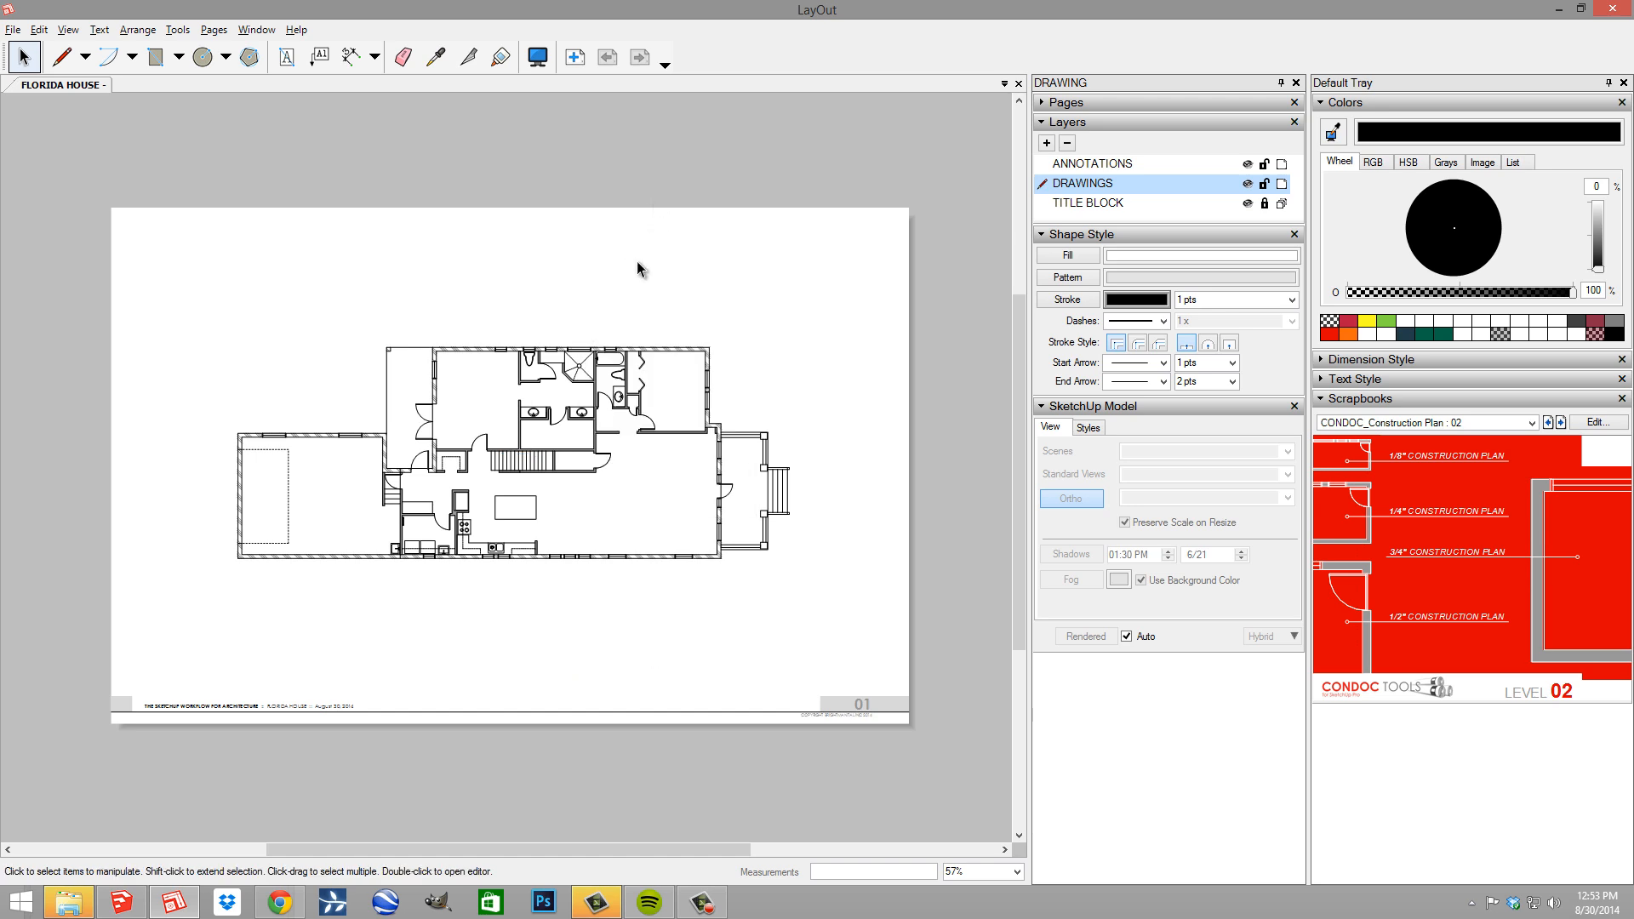
Add a second page with a construction plan scrapbook viewport and relink its missing RELINK THIS FILE reference to FLORIDA HOUSE.skp
left_click(575, 57)
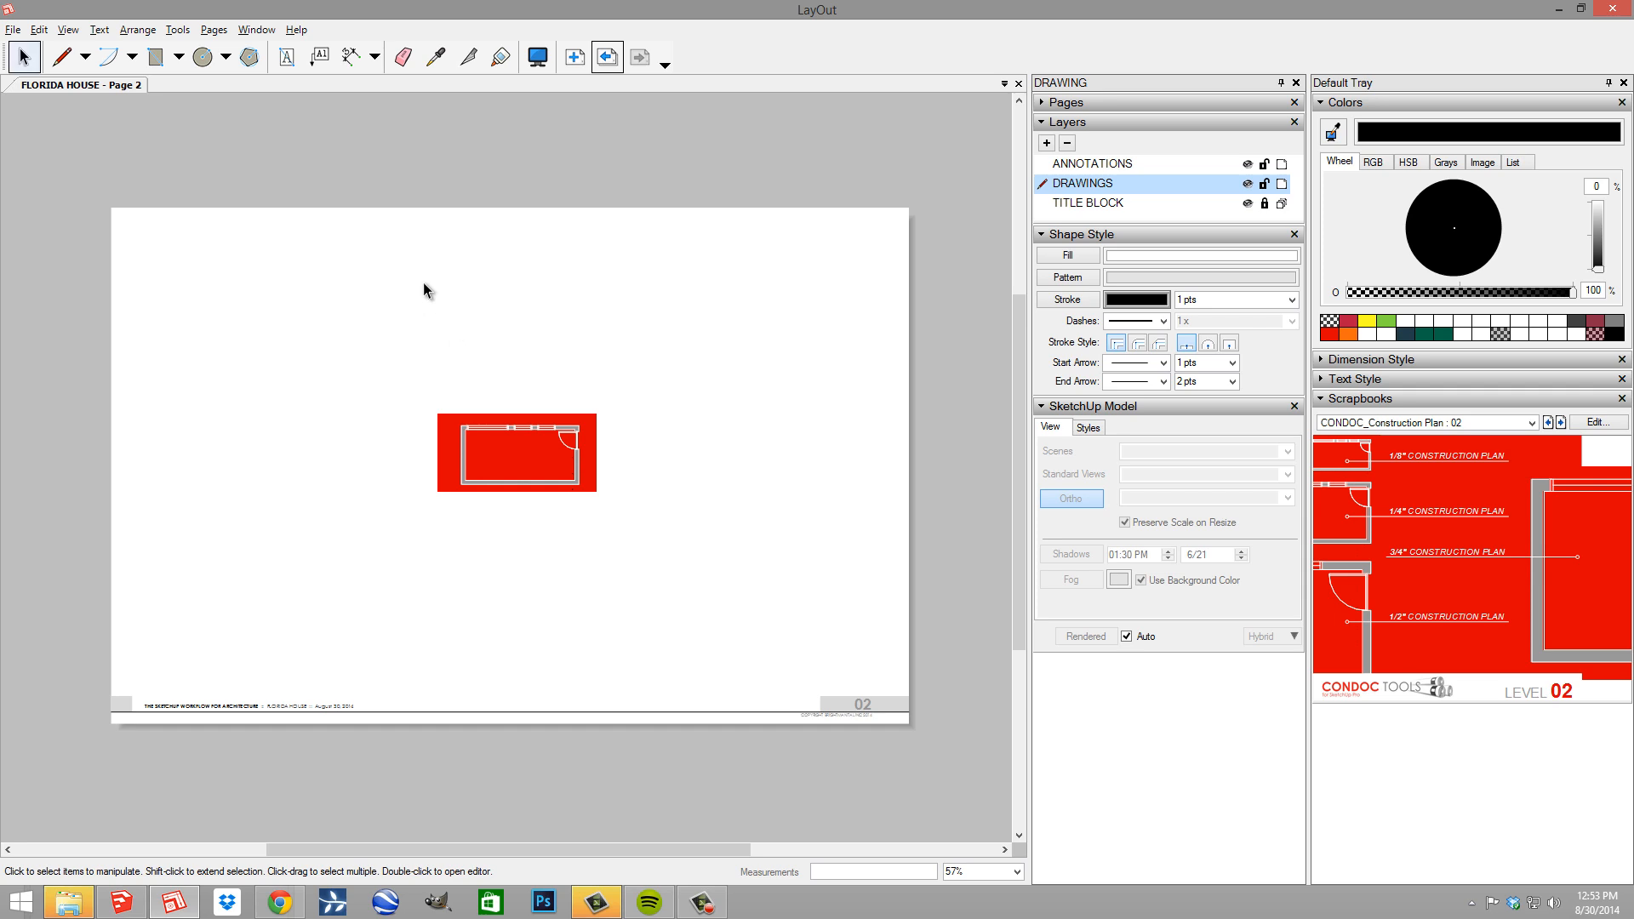
left_click(12, 29)
left_click(64, 260)
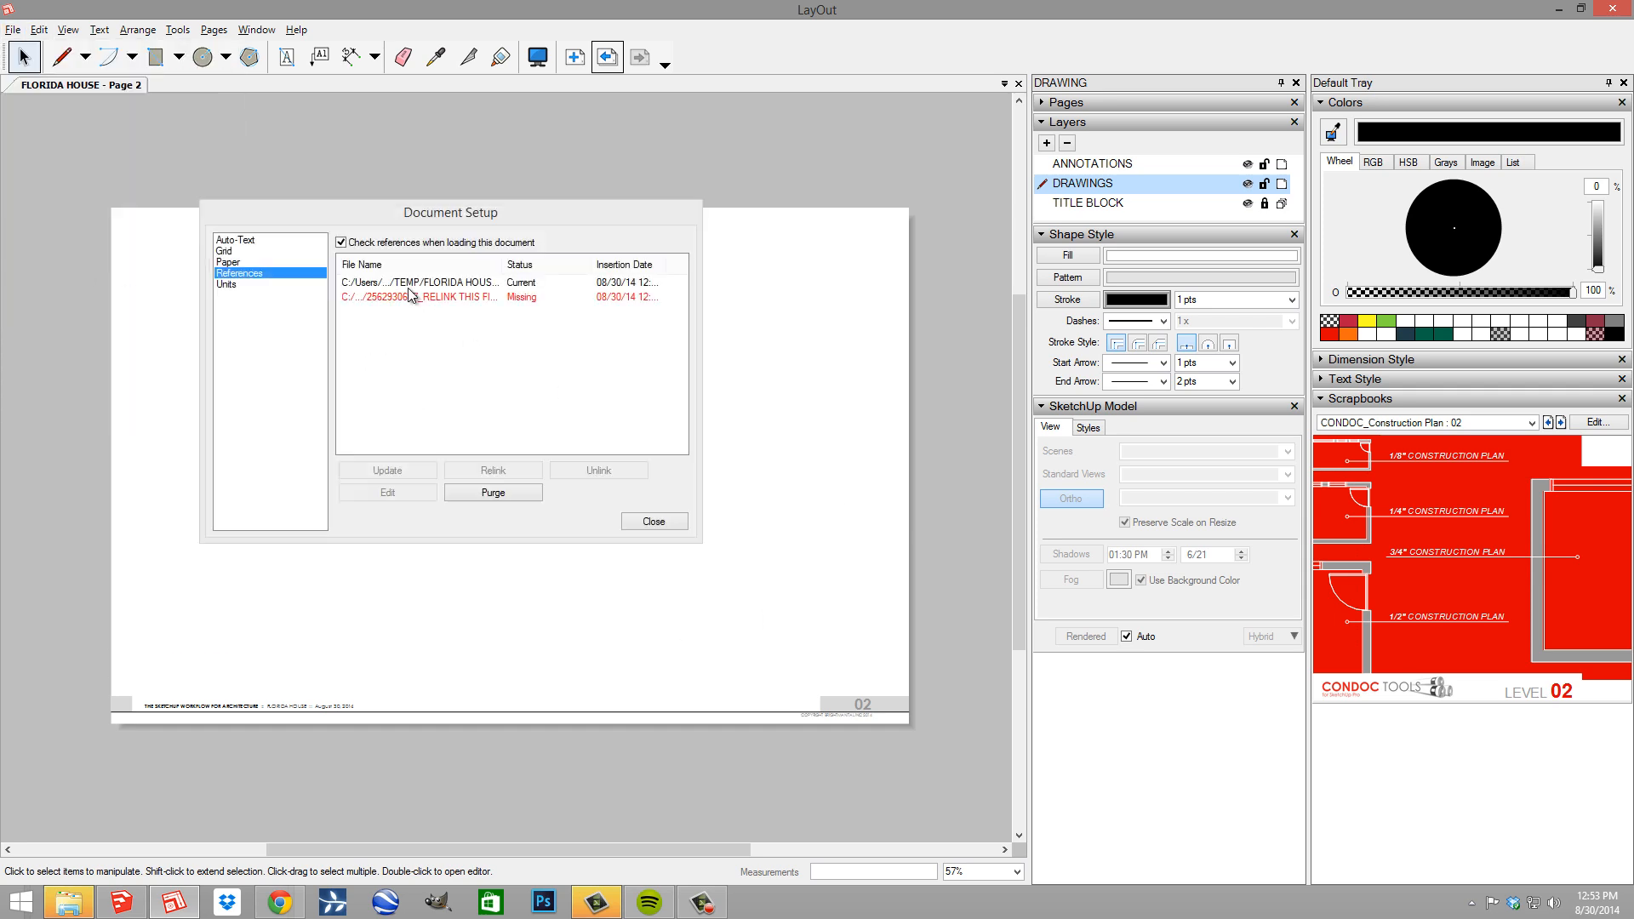
left_click(516, 295)
left_click(504, 472)
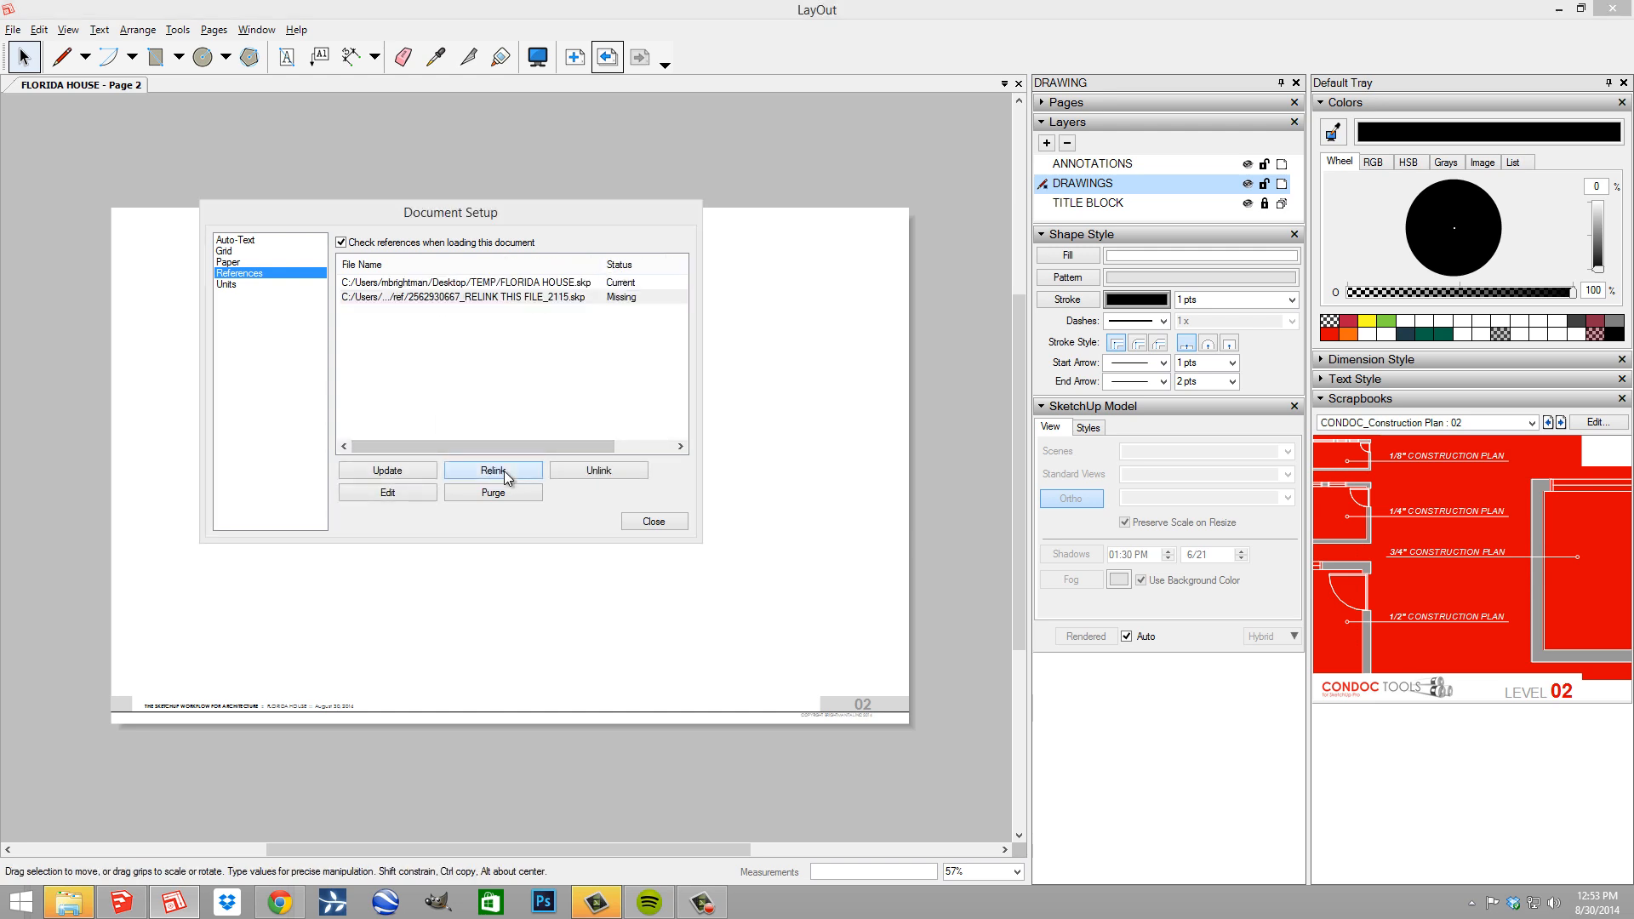
double_click(497, 169)
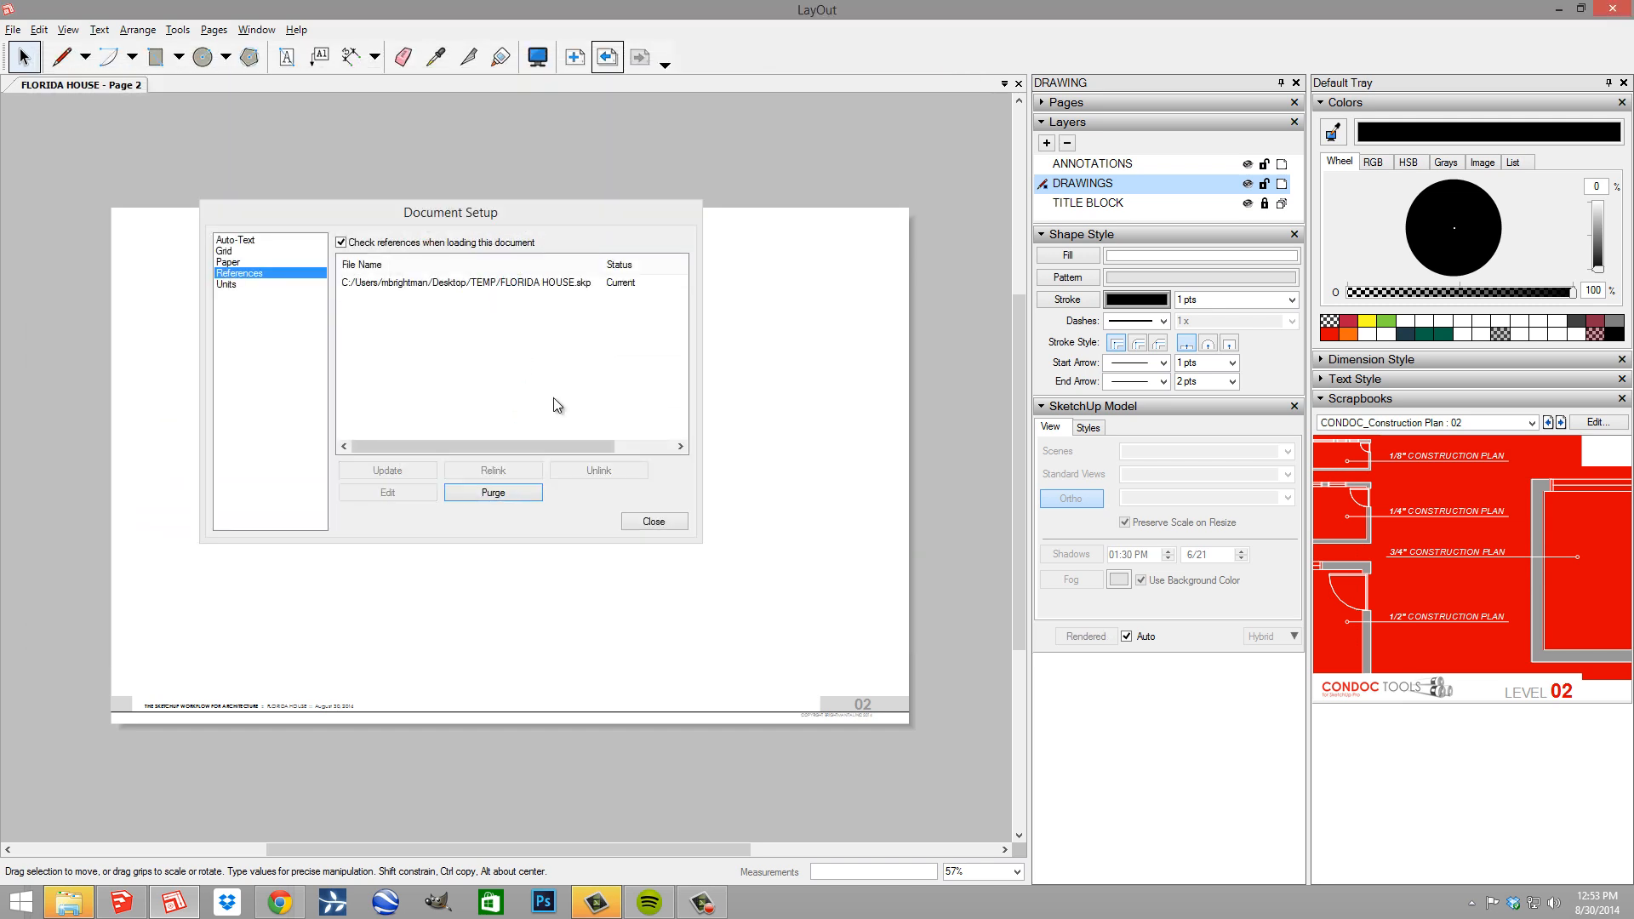
left_click(654, 520)
Resize the relinked viewport on page 2 so its frame exposes the whole floor plan
scroll(502, 444, "down", 2)
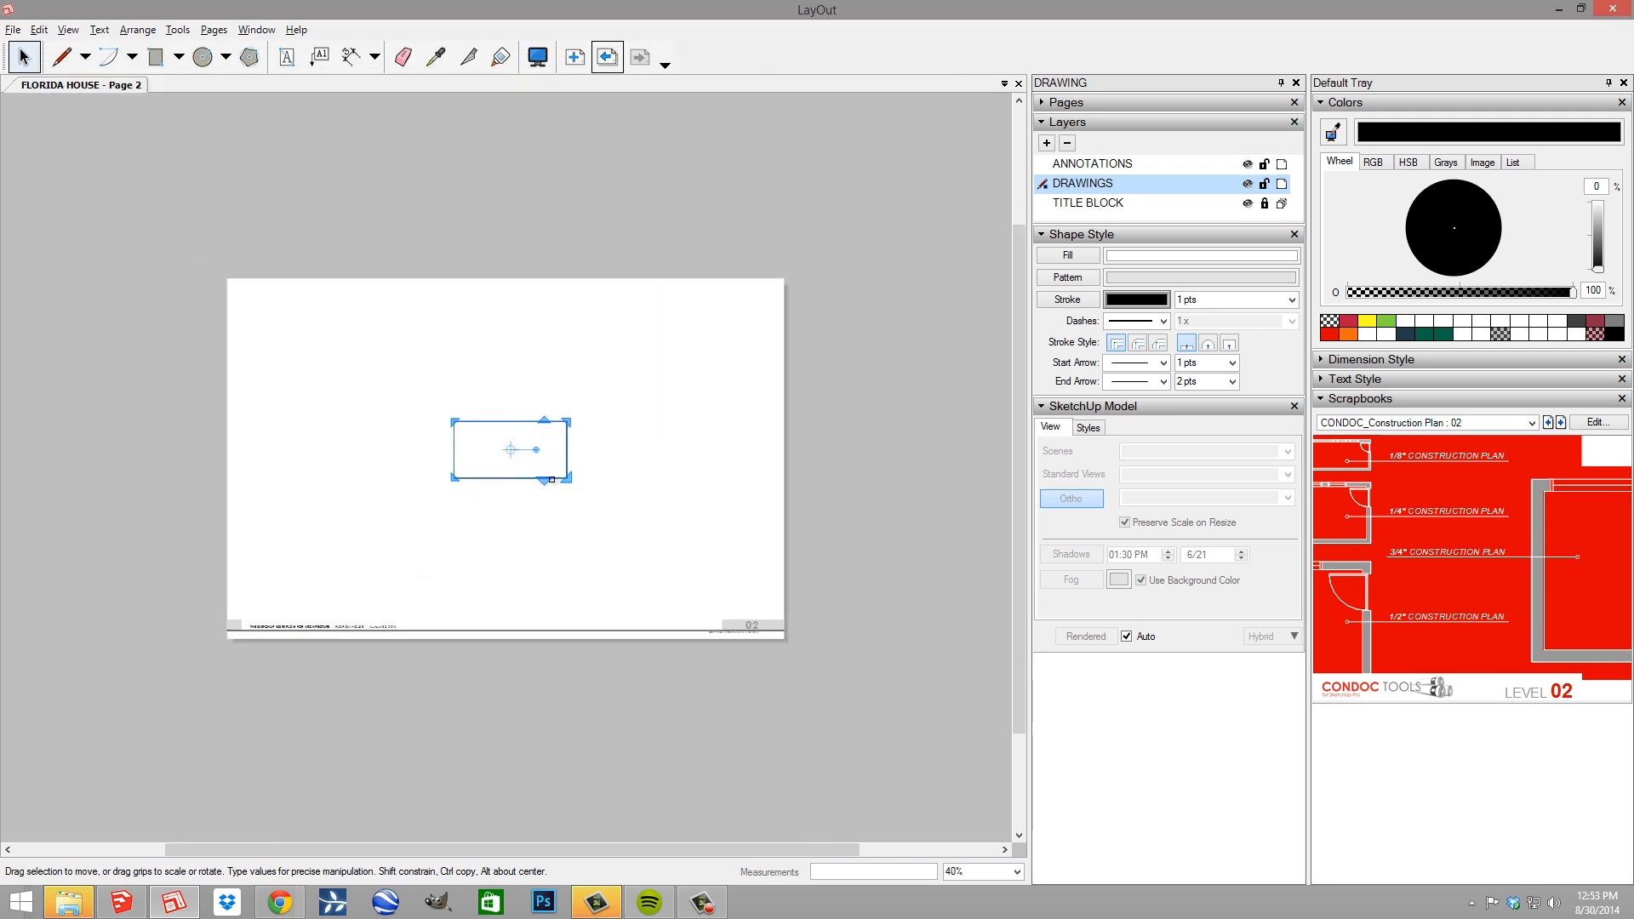
left_click_drag(567, 481, 726, 761)
scroll(565, 668, "down", 2)
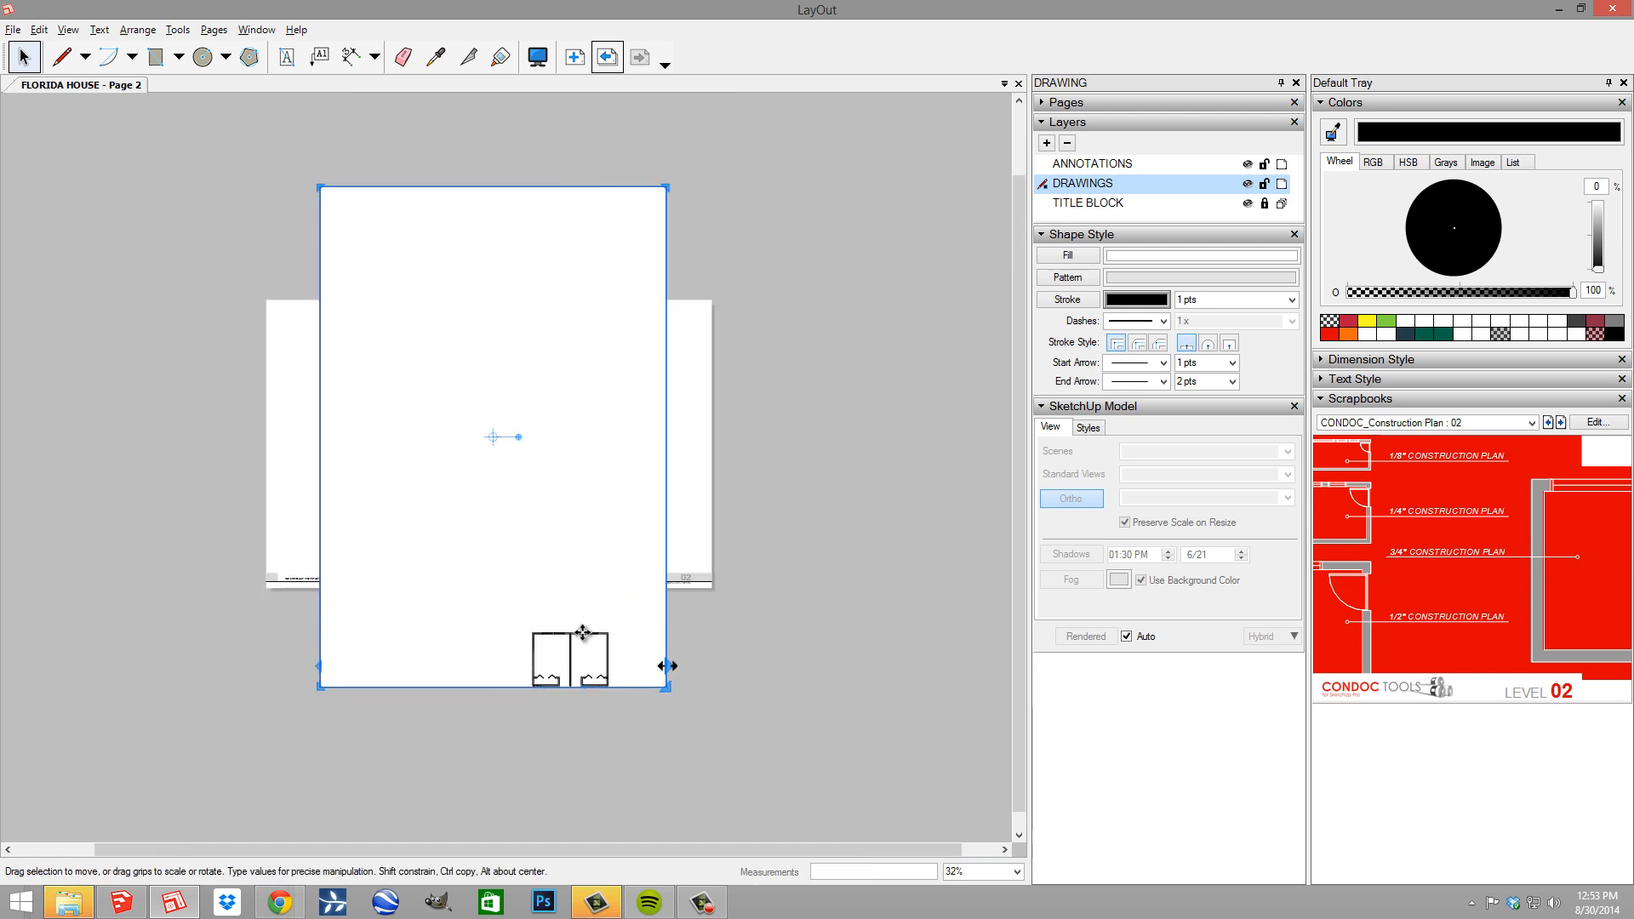
left_click_drag(318, 178, 469, 563)
left_click_drag(589, 688, 588, 818)
Rotate the plan viewport by -90° and widen its frame across the page
left_click_drag(600, 687, 522, 569)
scroll(482, 503, "up", 3)
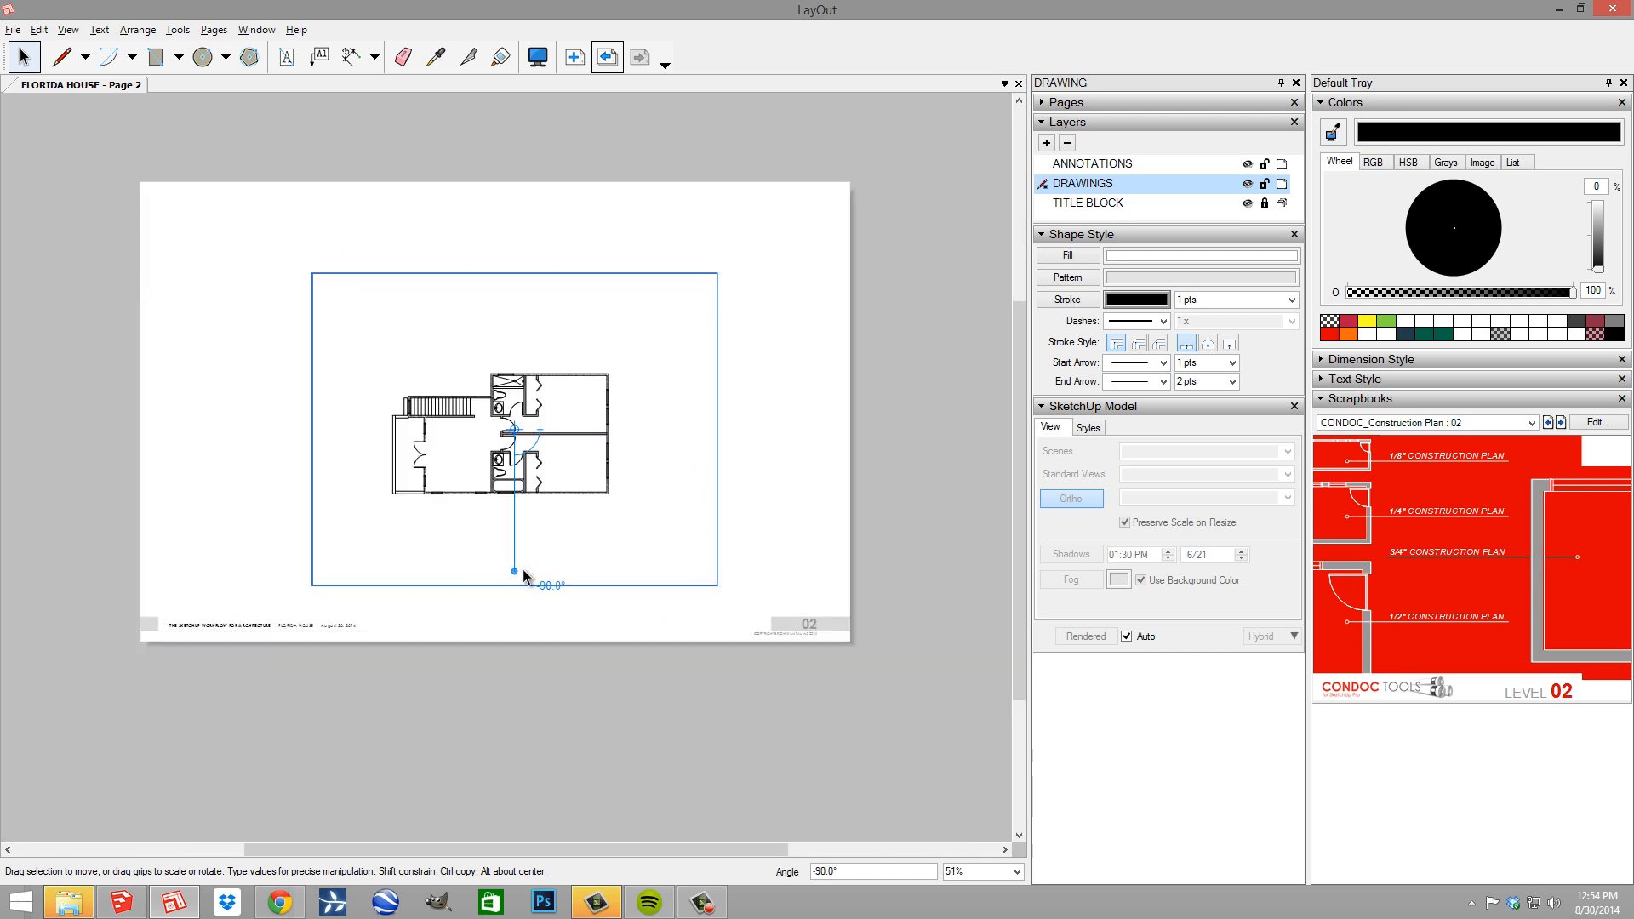
left_click_drag(717, 466, 801, 467)
scroll(508, 455, "up", 3)
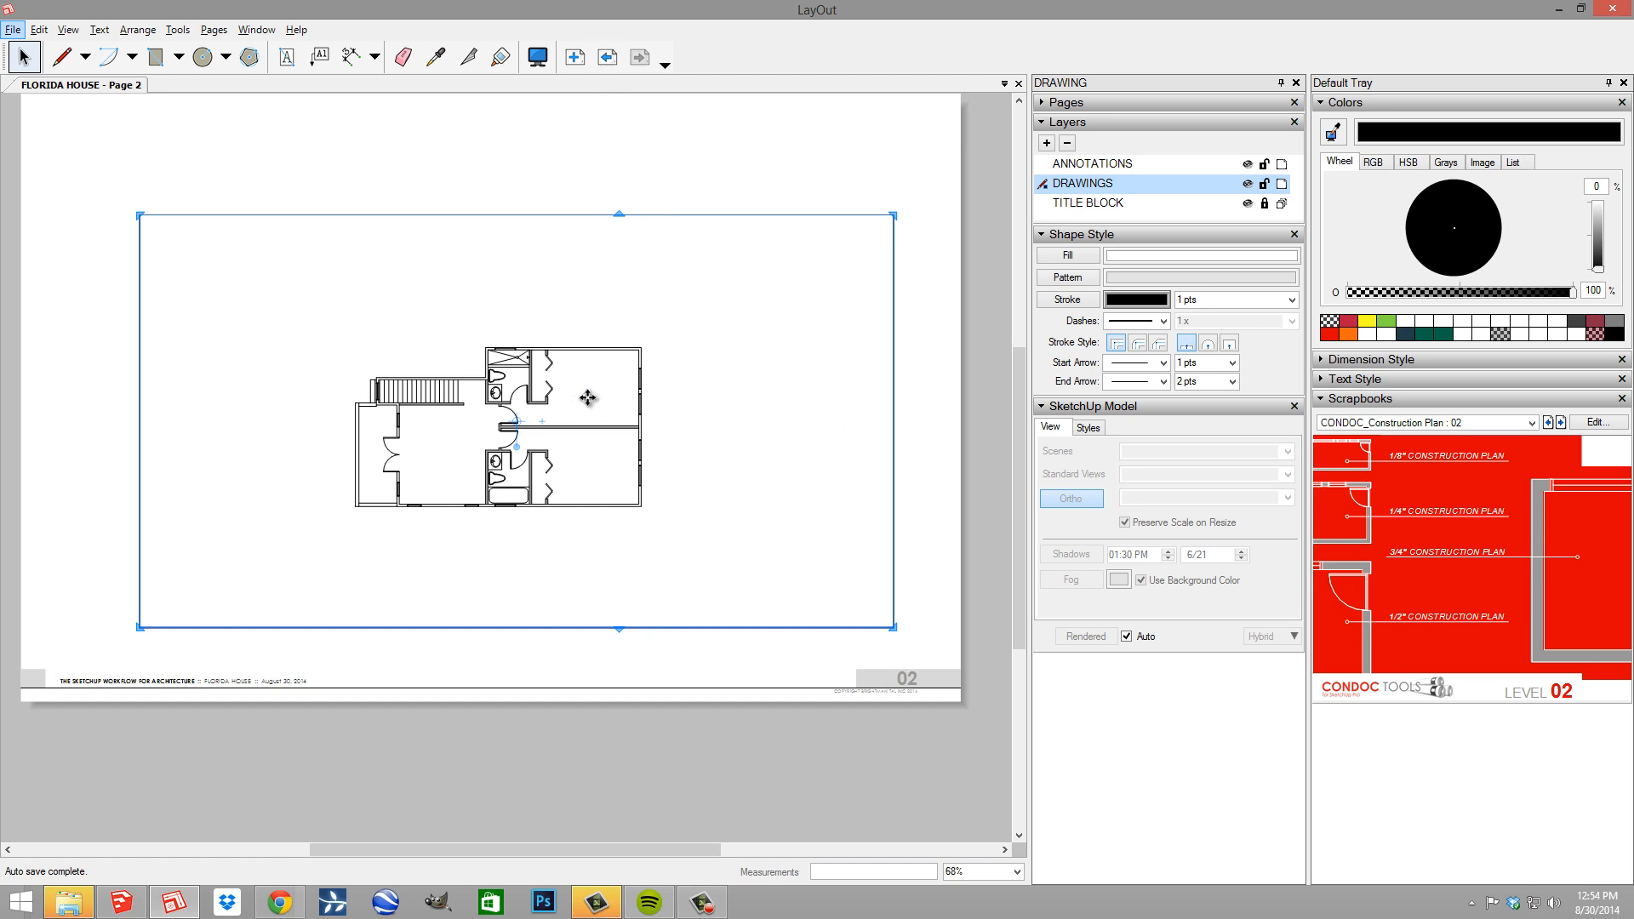
middle_click_drag(552, 460, 586, 540)
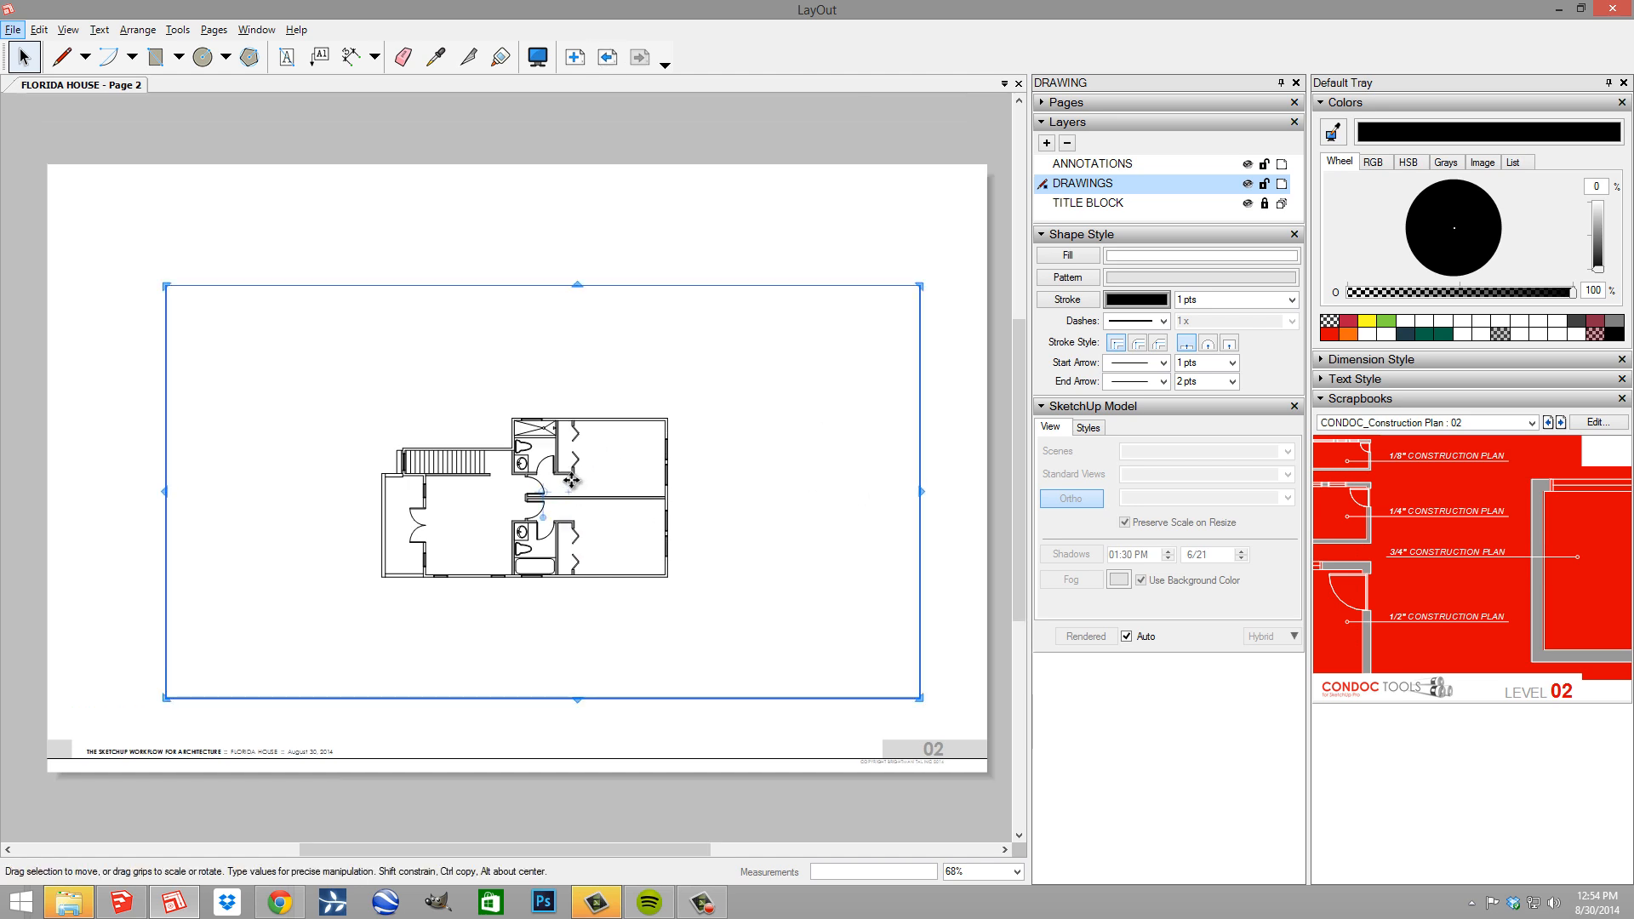
scroll(686, 547, "up", 5)
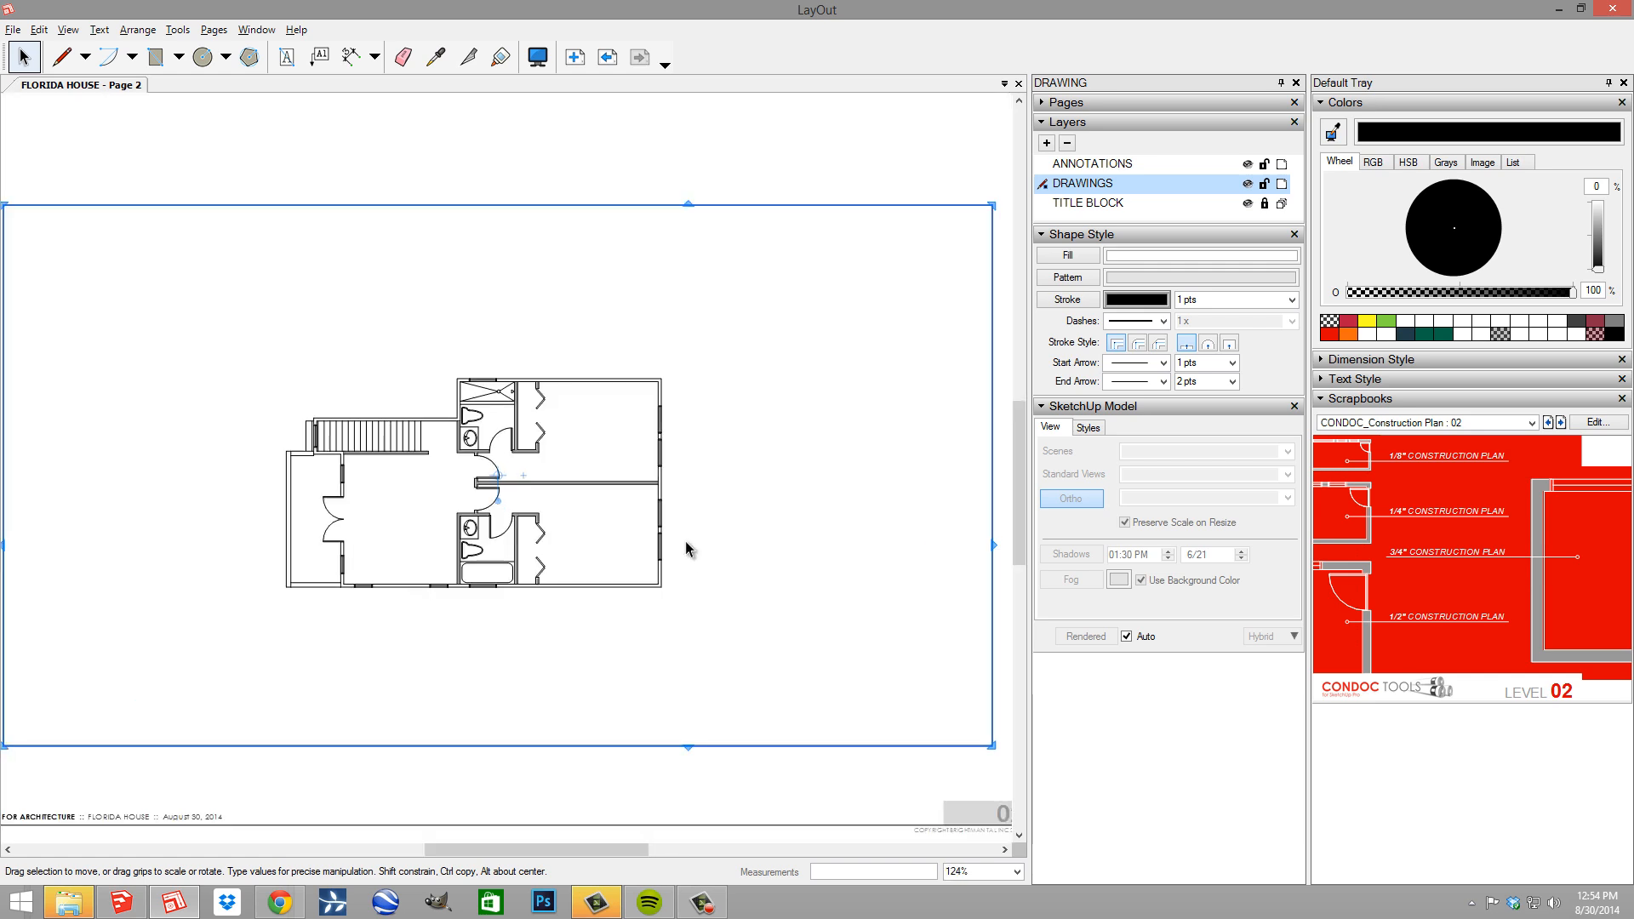
scroll(639, 562, "down", 1)
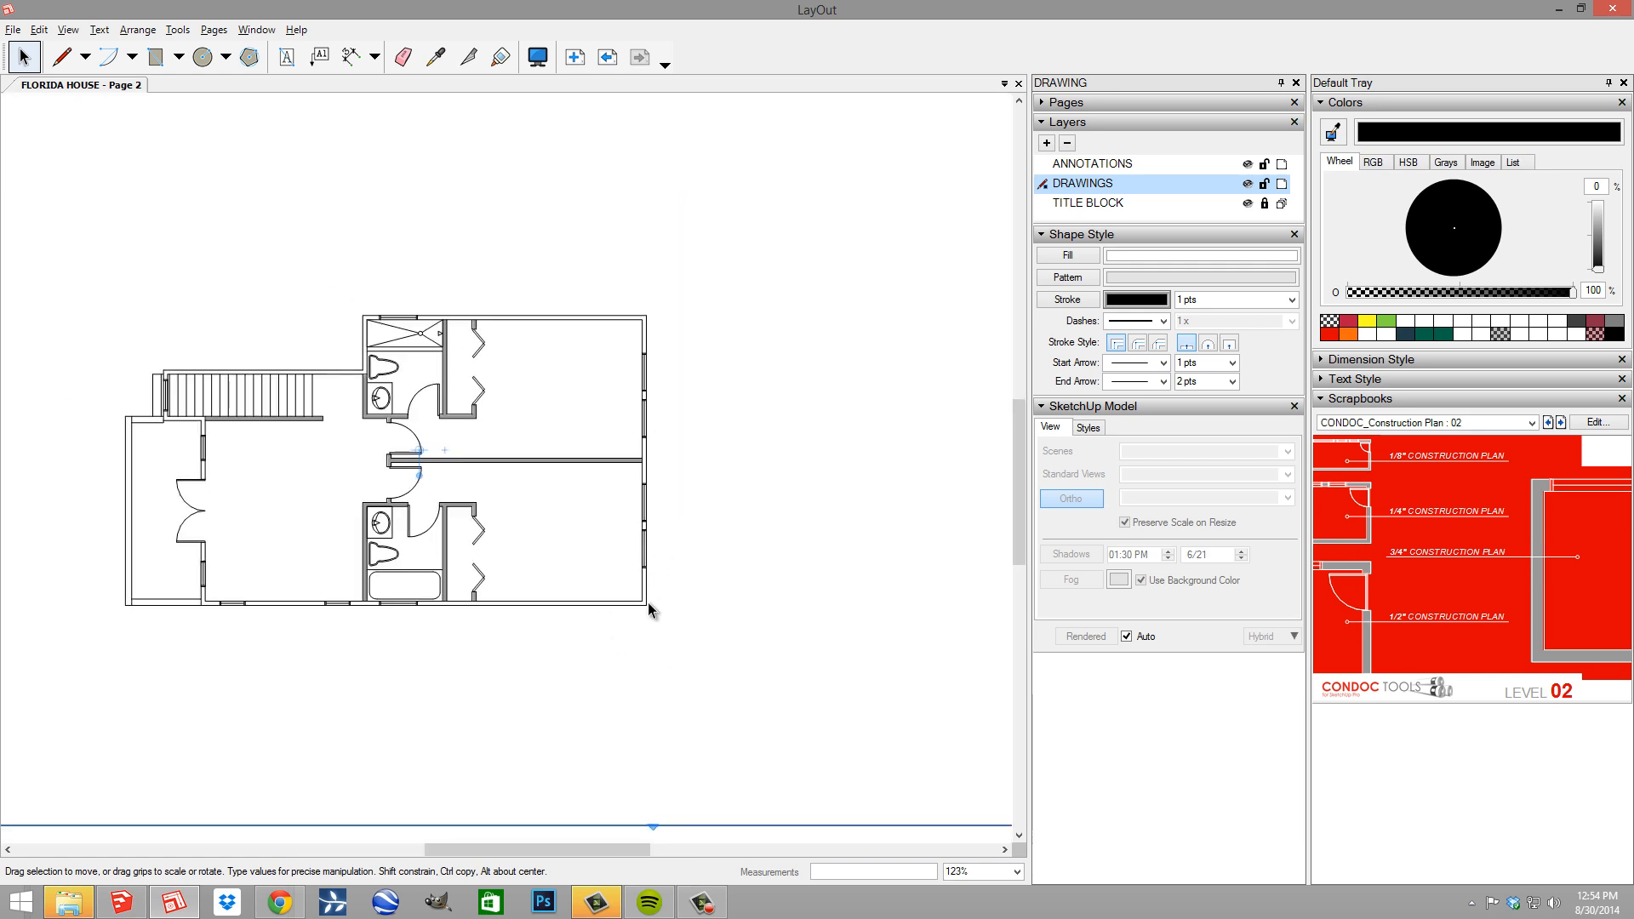
scroll(645, 552, "down", 1)
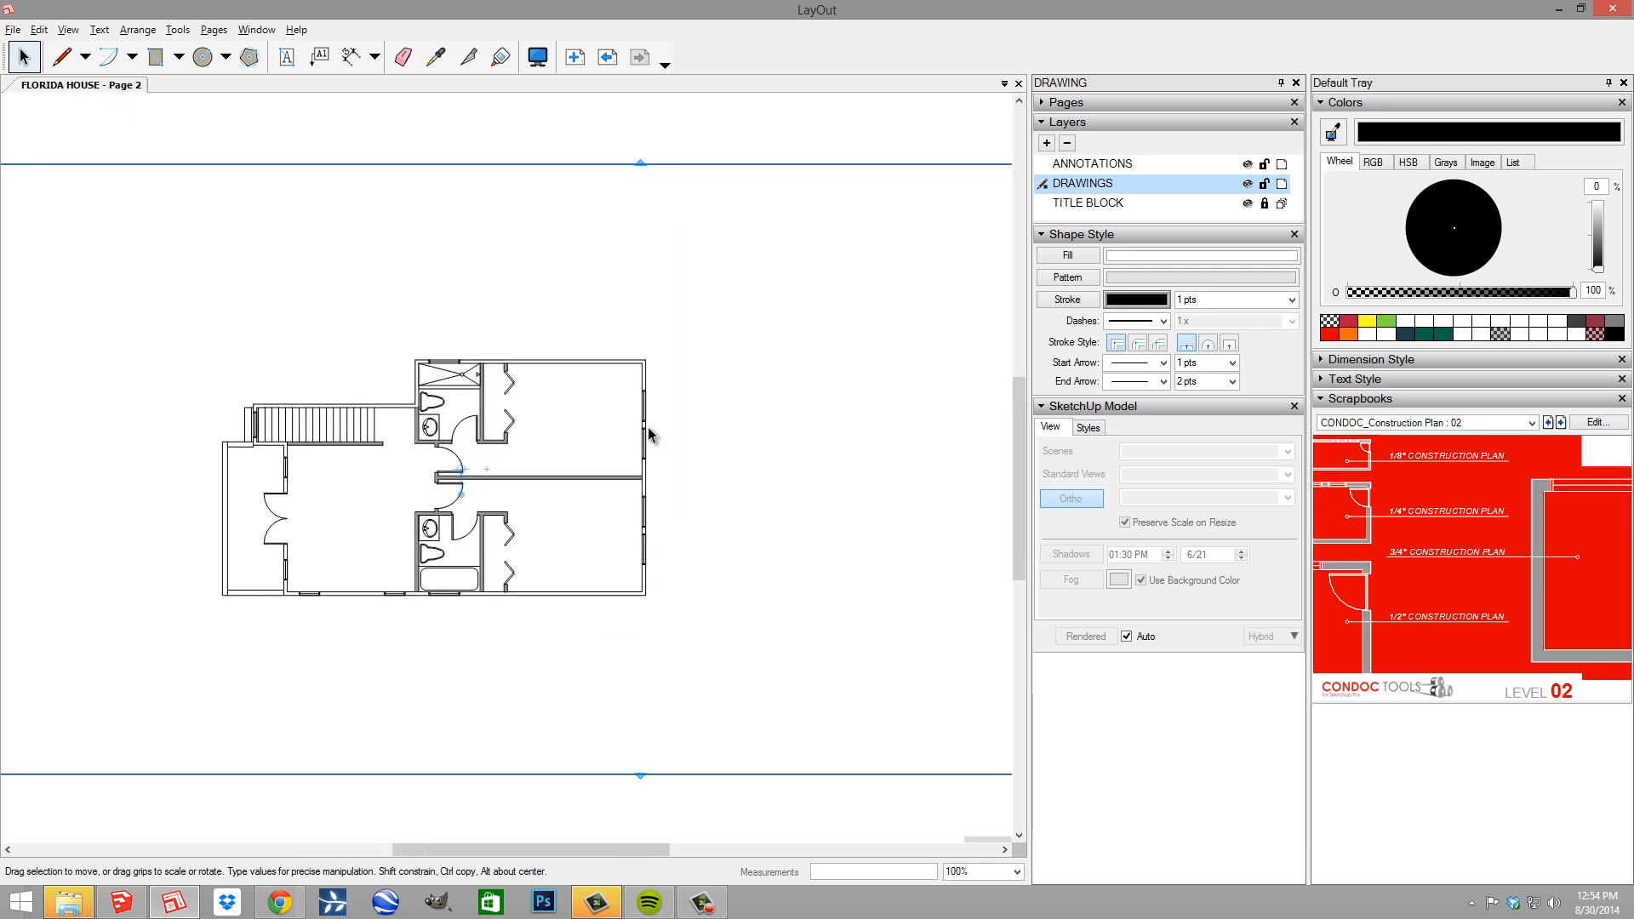
Switch to SketchUp, activate the (ALL ON) and (DESIGN) scenes and examine the house's front porch corner in perspective
left_click(607, 57)
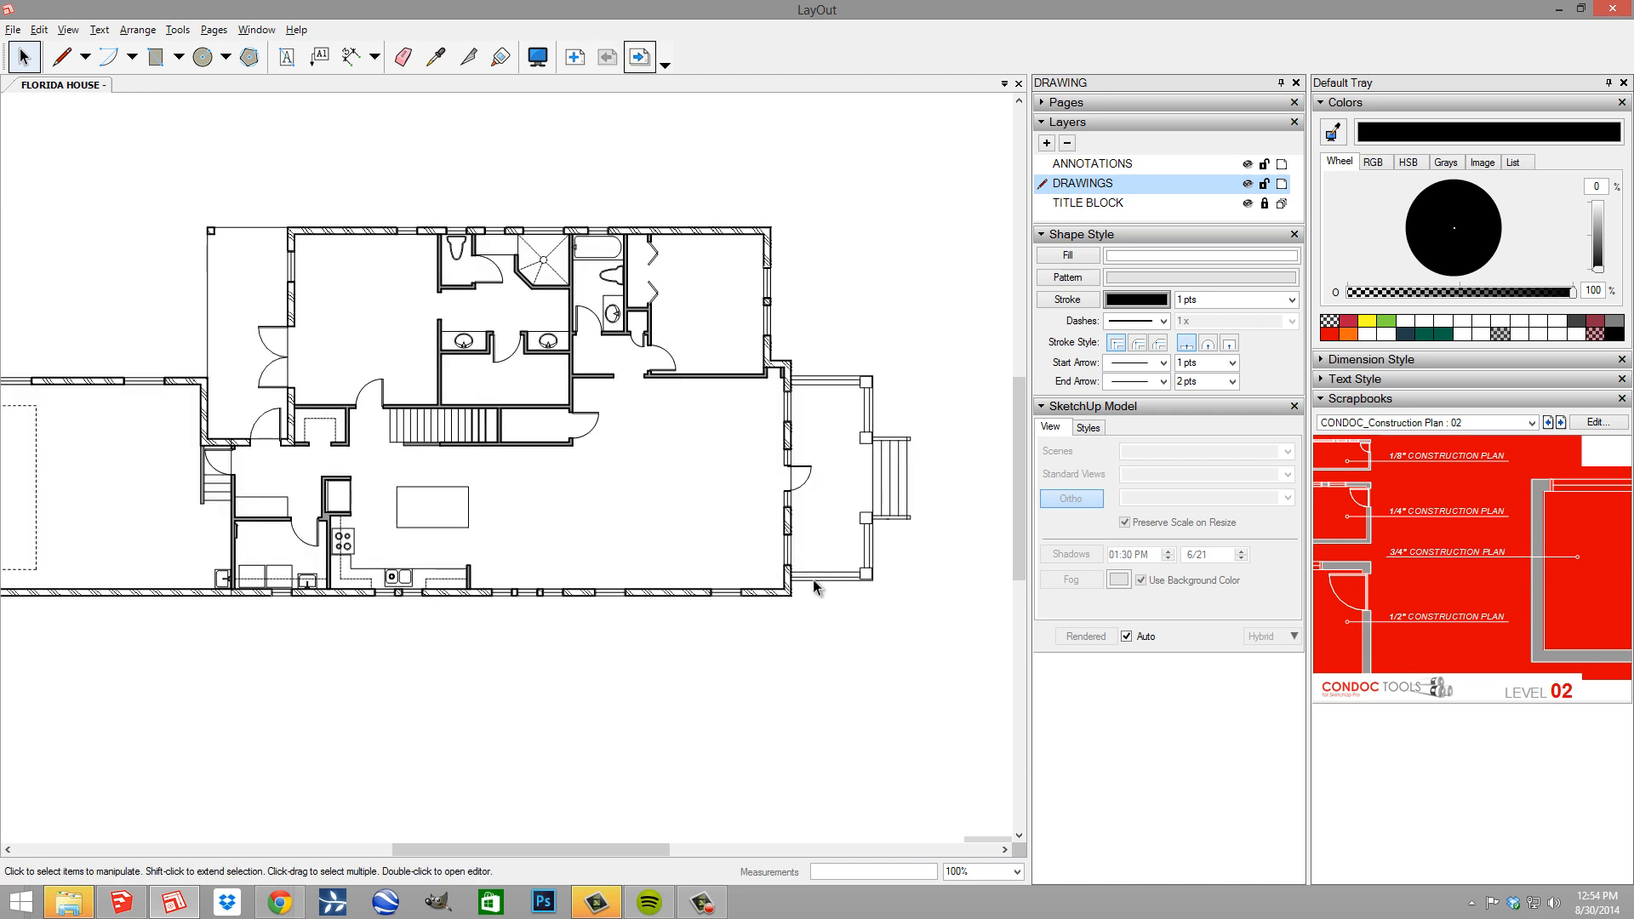
key("alt+Tab")
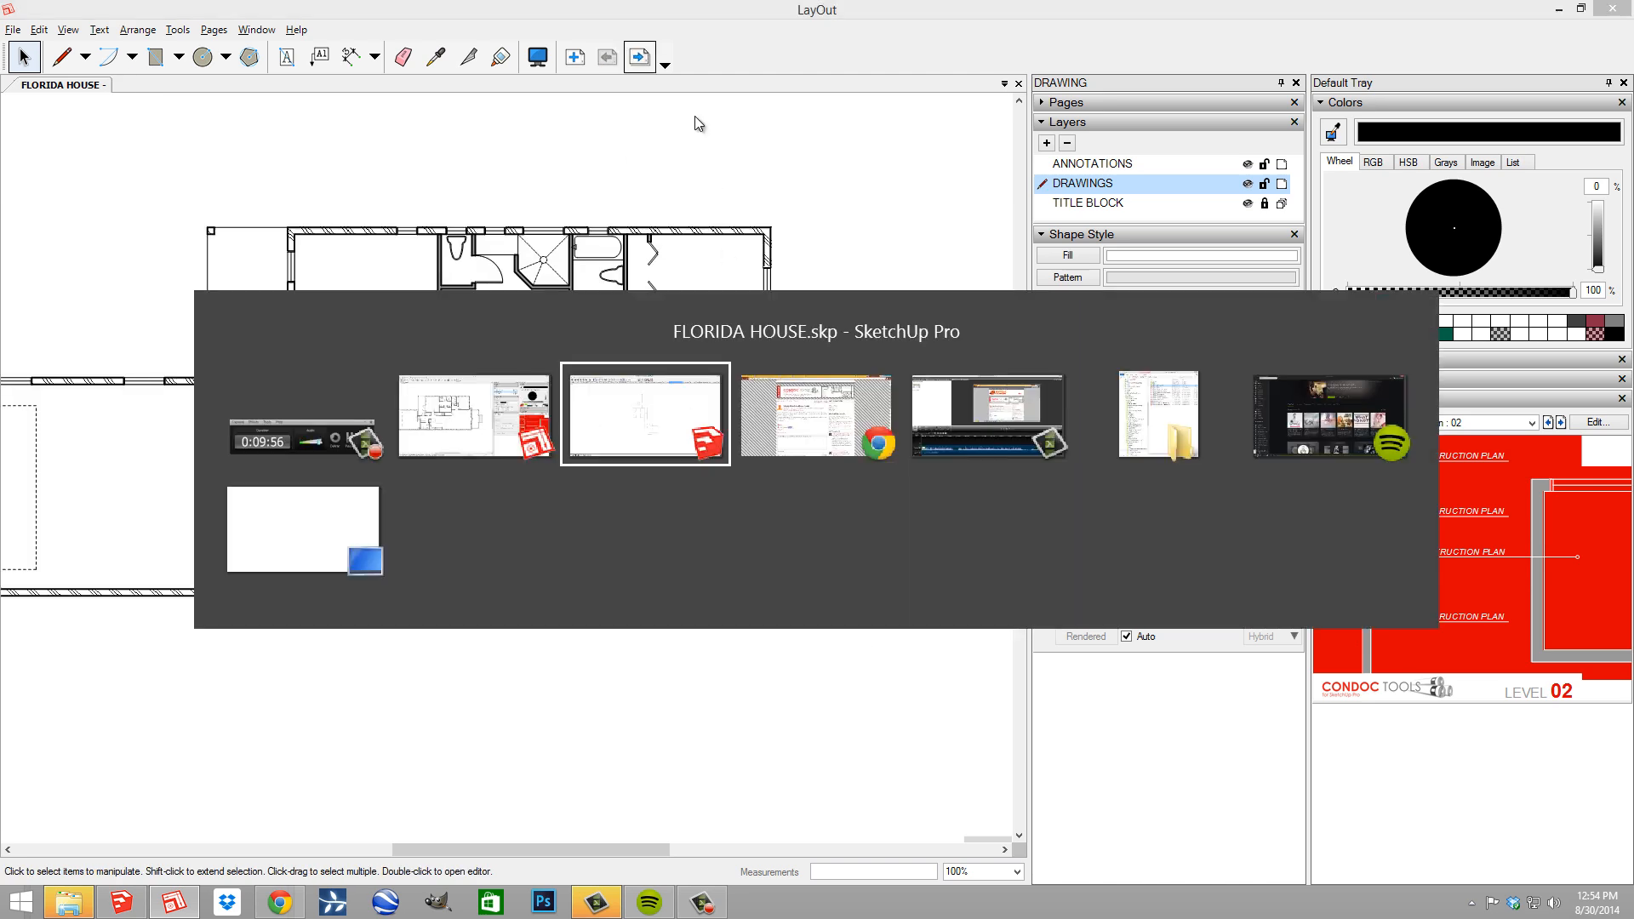
left_click(25, 78)
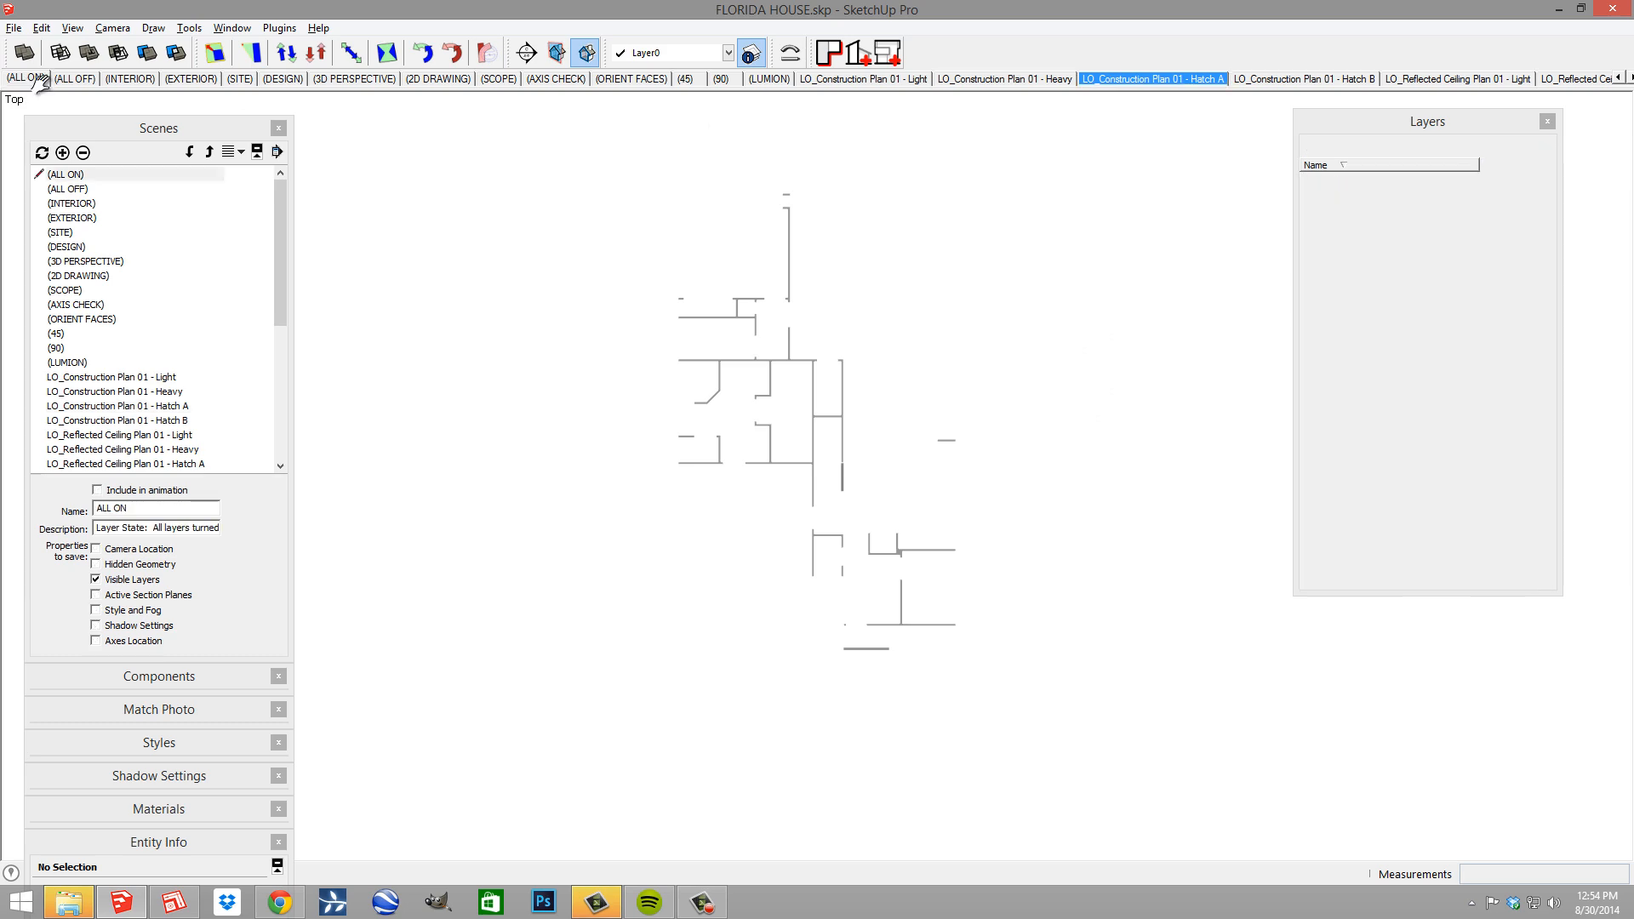
left_click(282, 79)
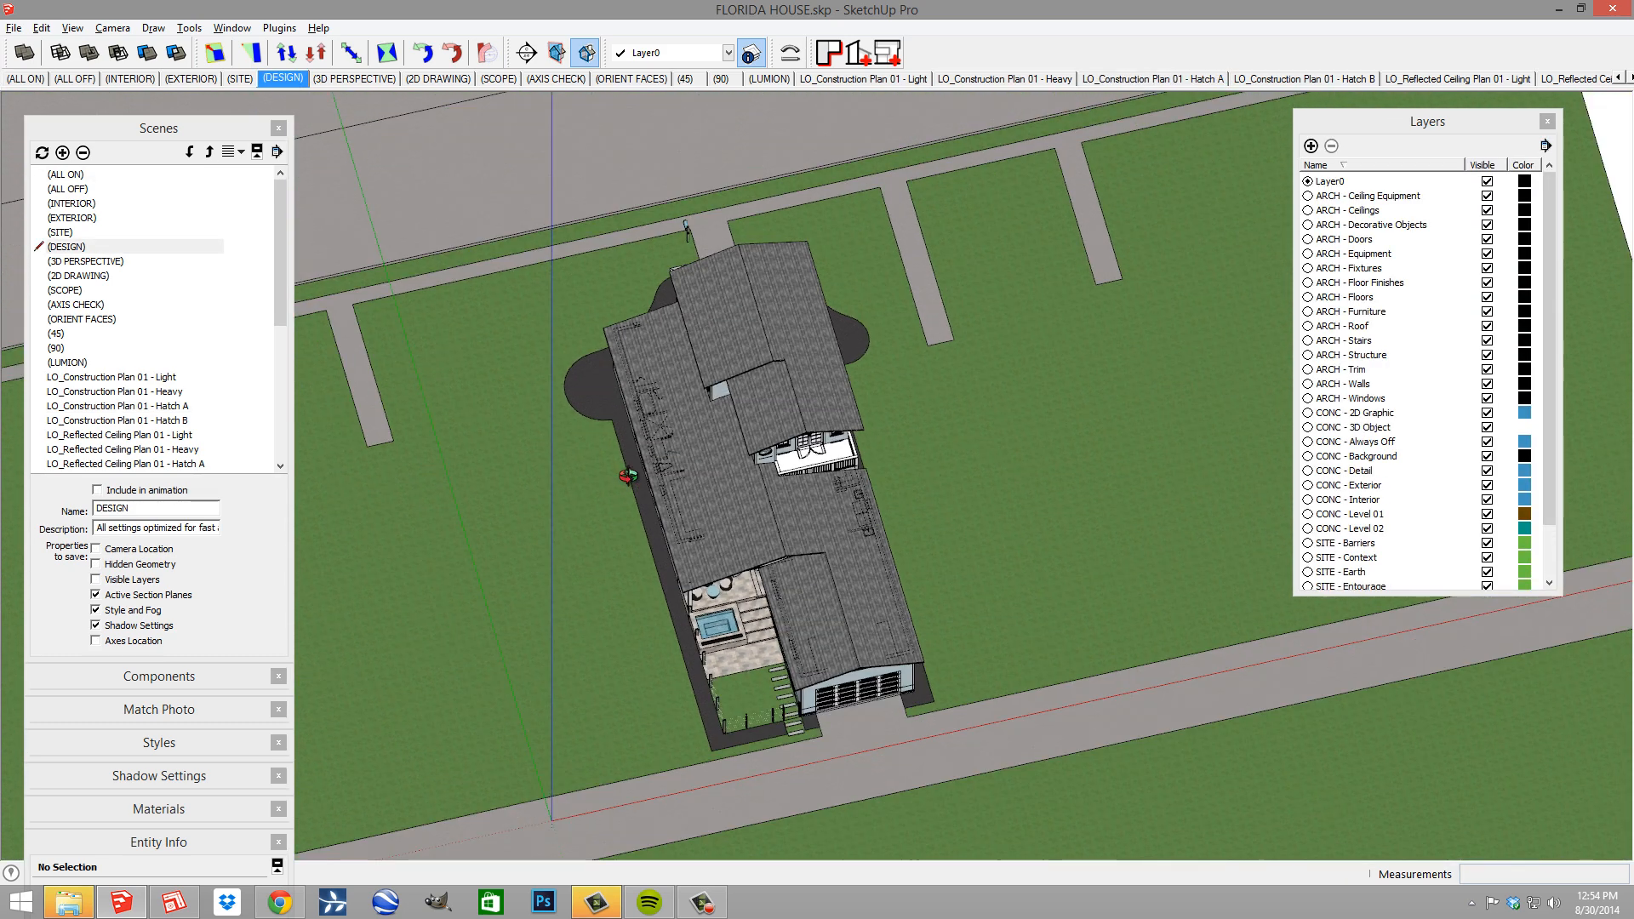
left_click(113, 28)
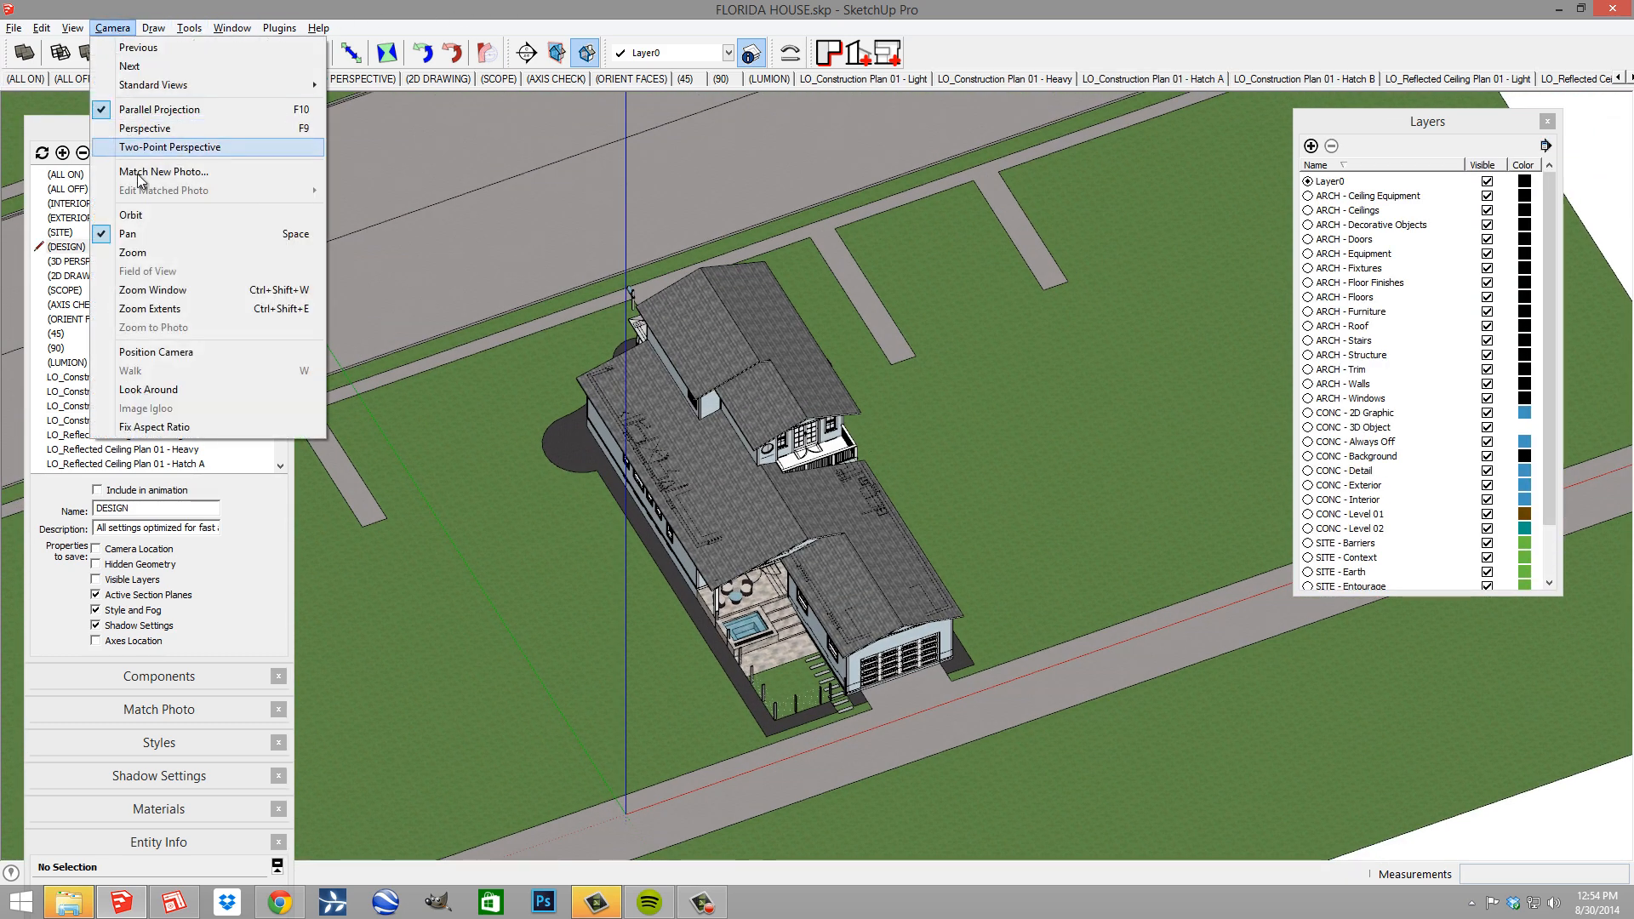
left_click(157, 129)
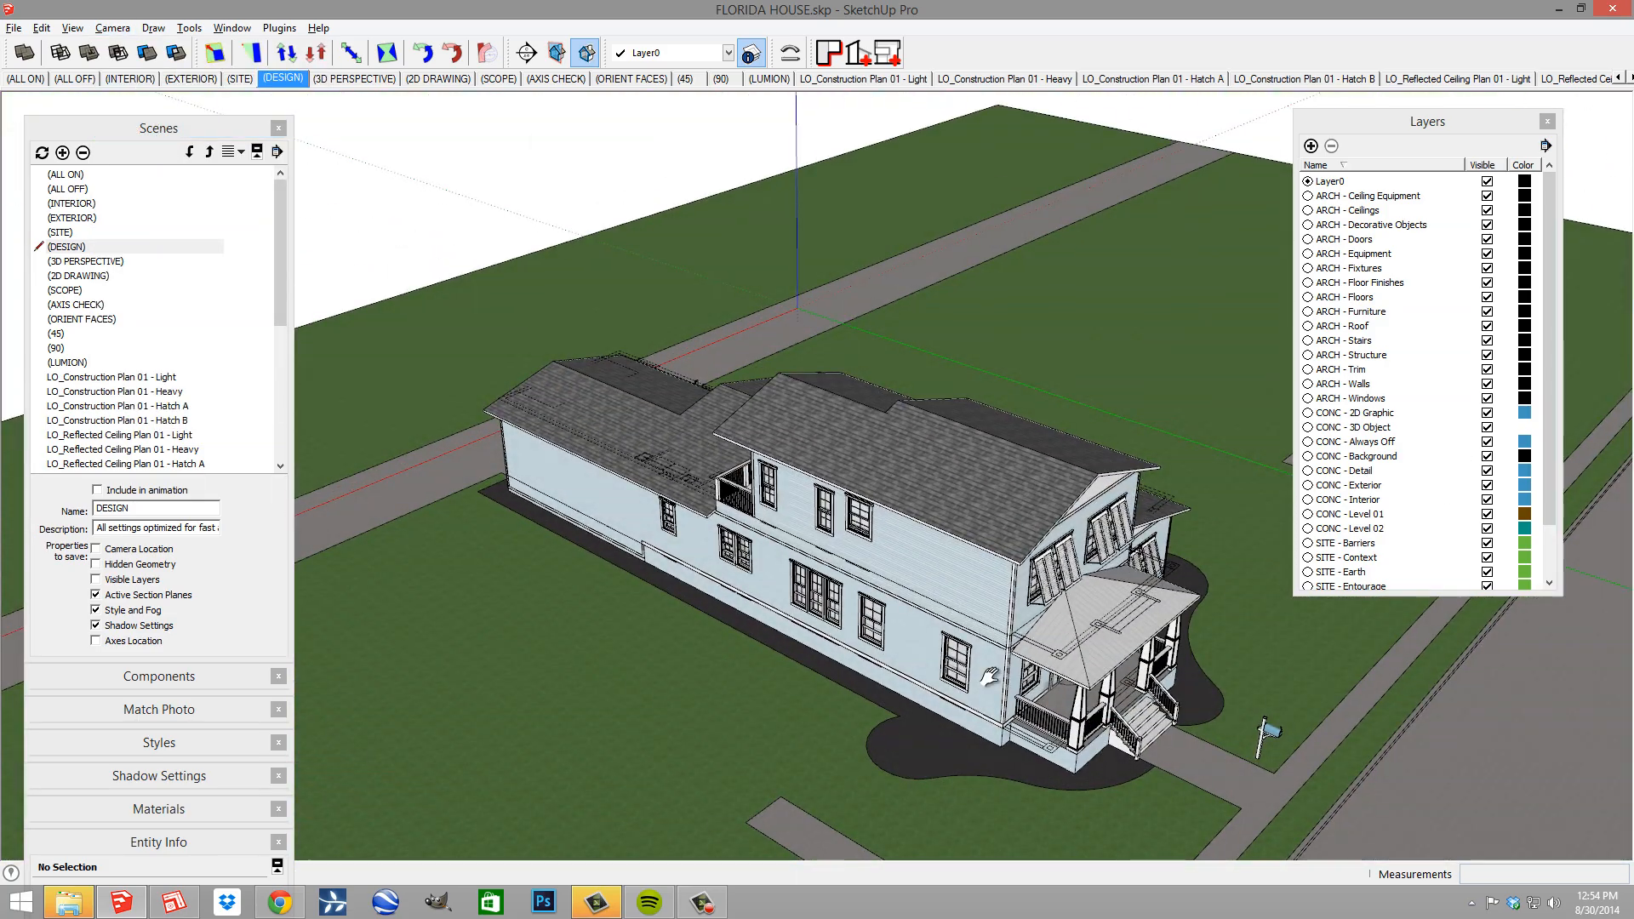
middle_click_drag(990, 676, 860, 596, "shift")
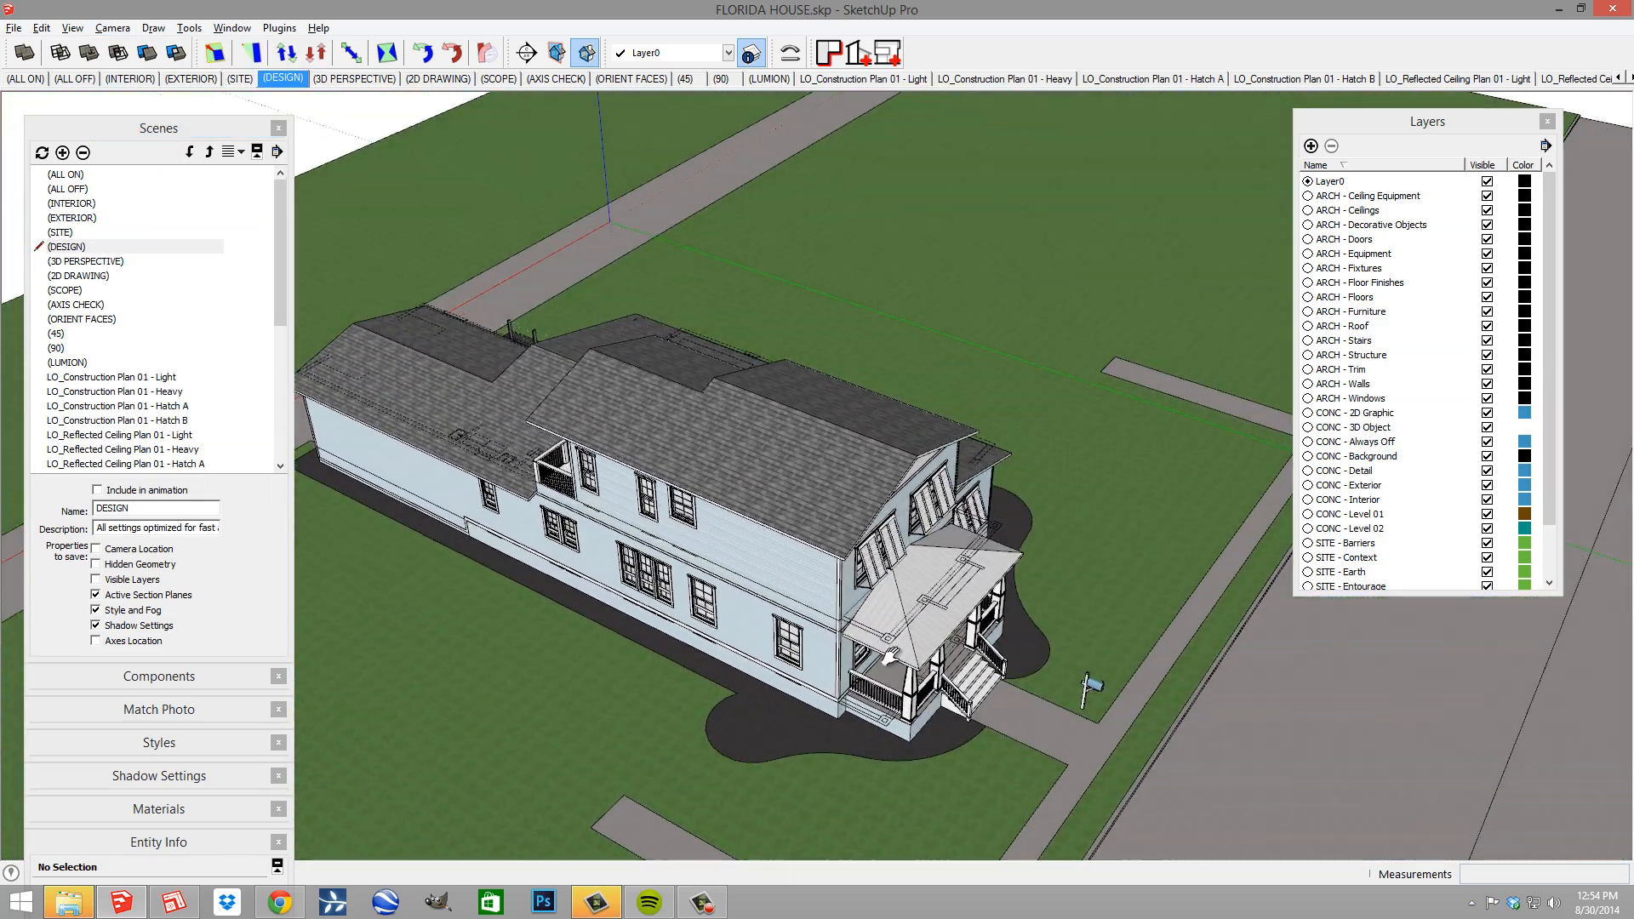
scroll(822, 698, "up", 2)
scroll(822, 698, "up", 2)
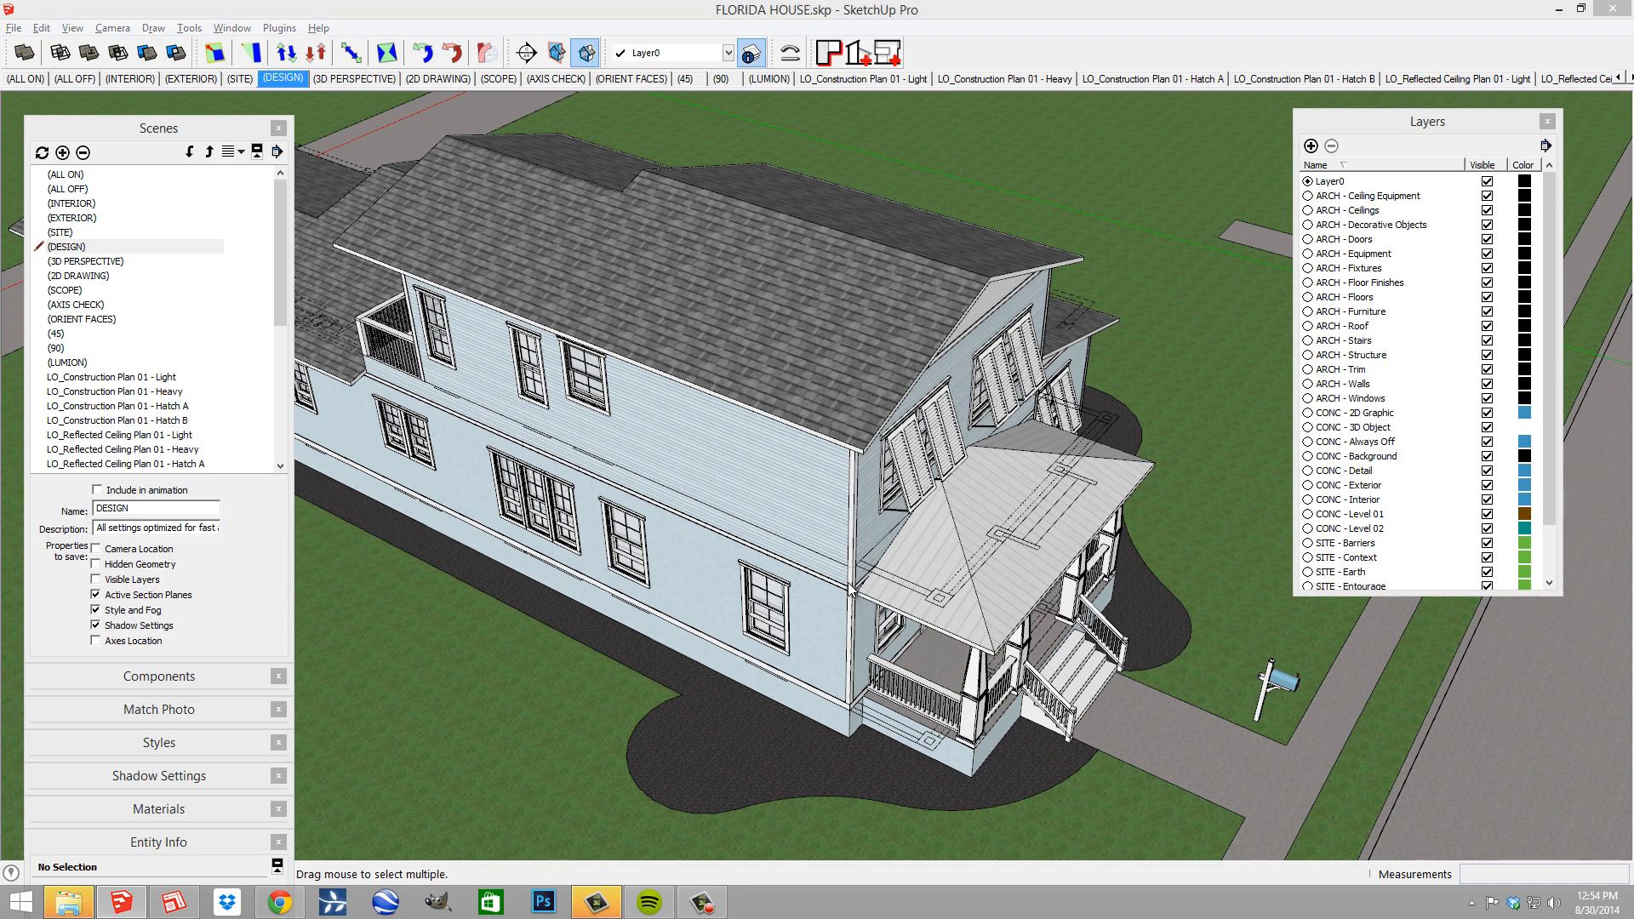
Return to LayOut and draw a diagonal reference line outward from the first-floor plan's lower-right exterior wall corner on page 1
key("alt+Tab")
scroll(723, 519, "up", 2)
scroll(615, 462, "down", 2)
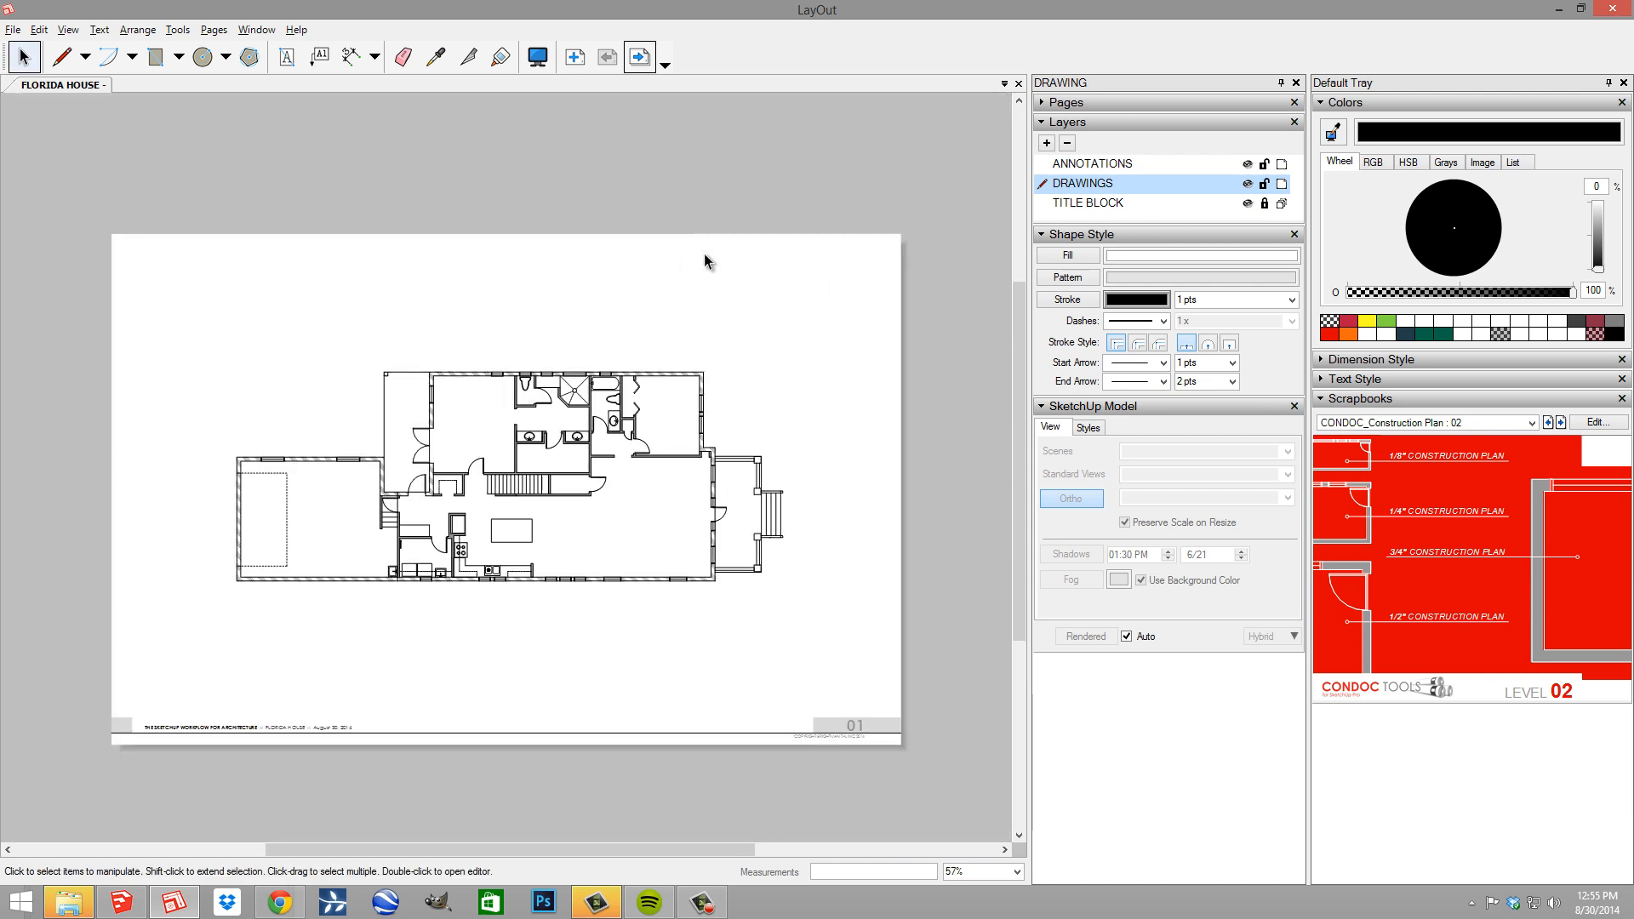
key("l")
scroll(725, 554, "up", 4)
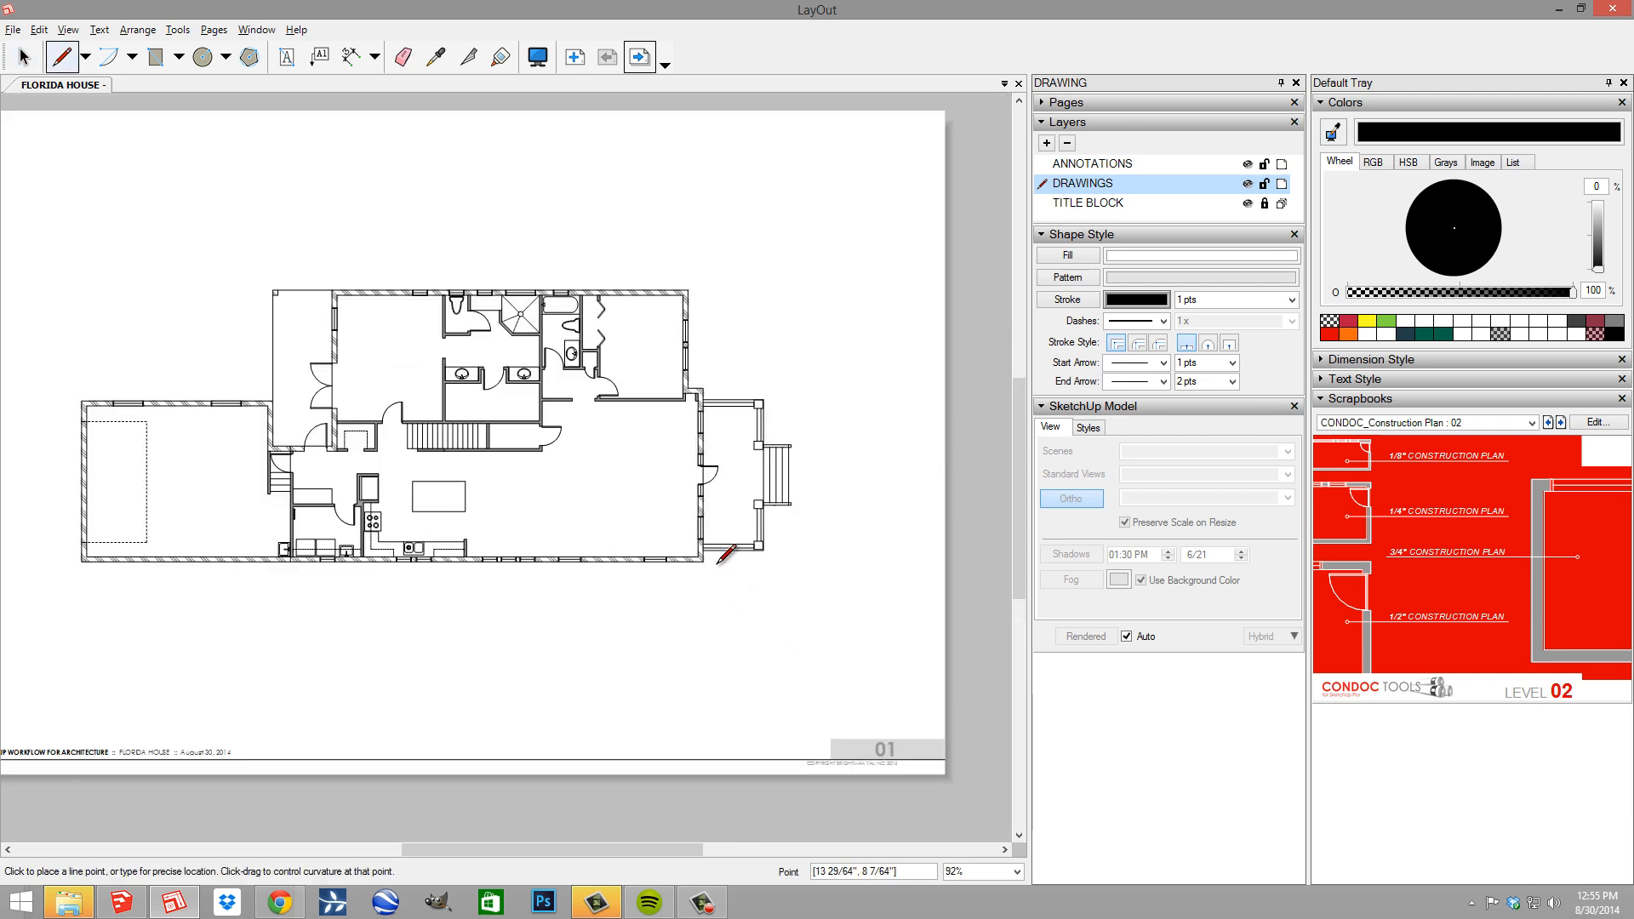
scroll(701, 548, "up", 1)
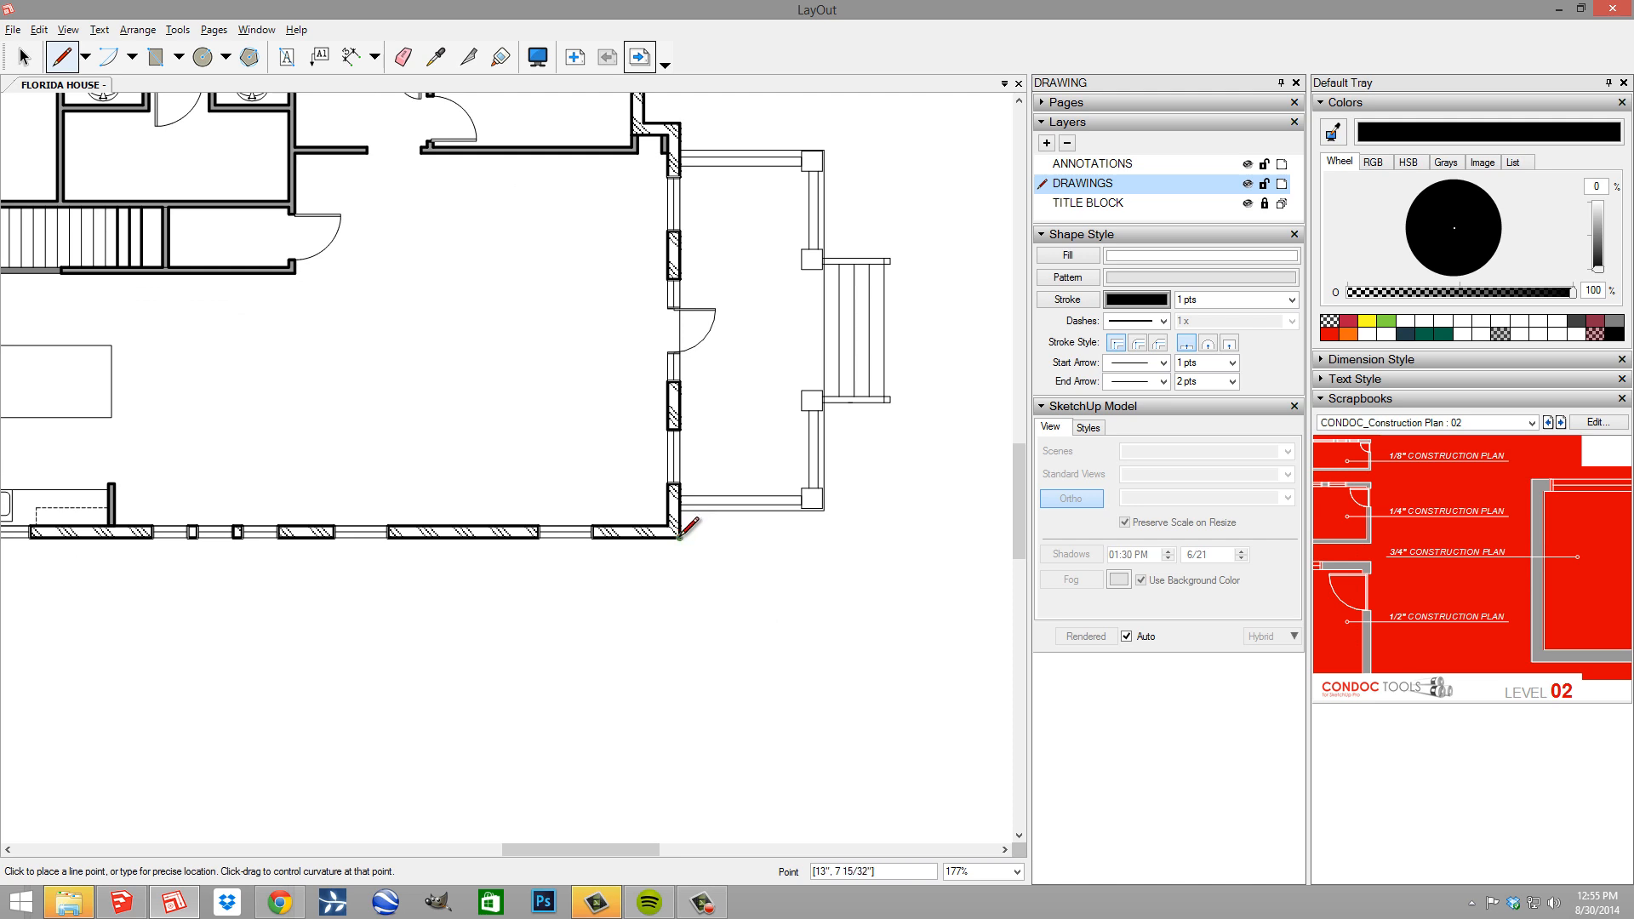
left_click(680, 537)
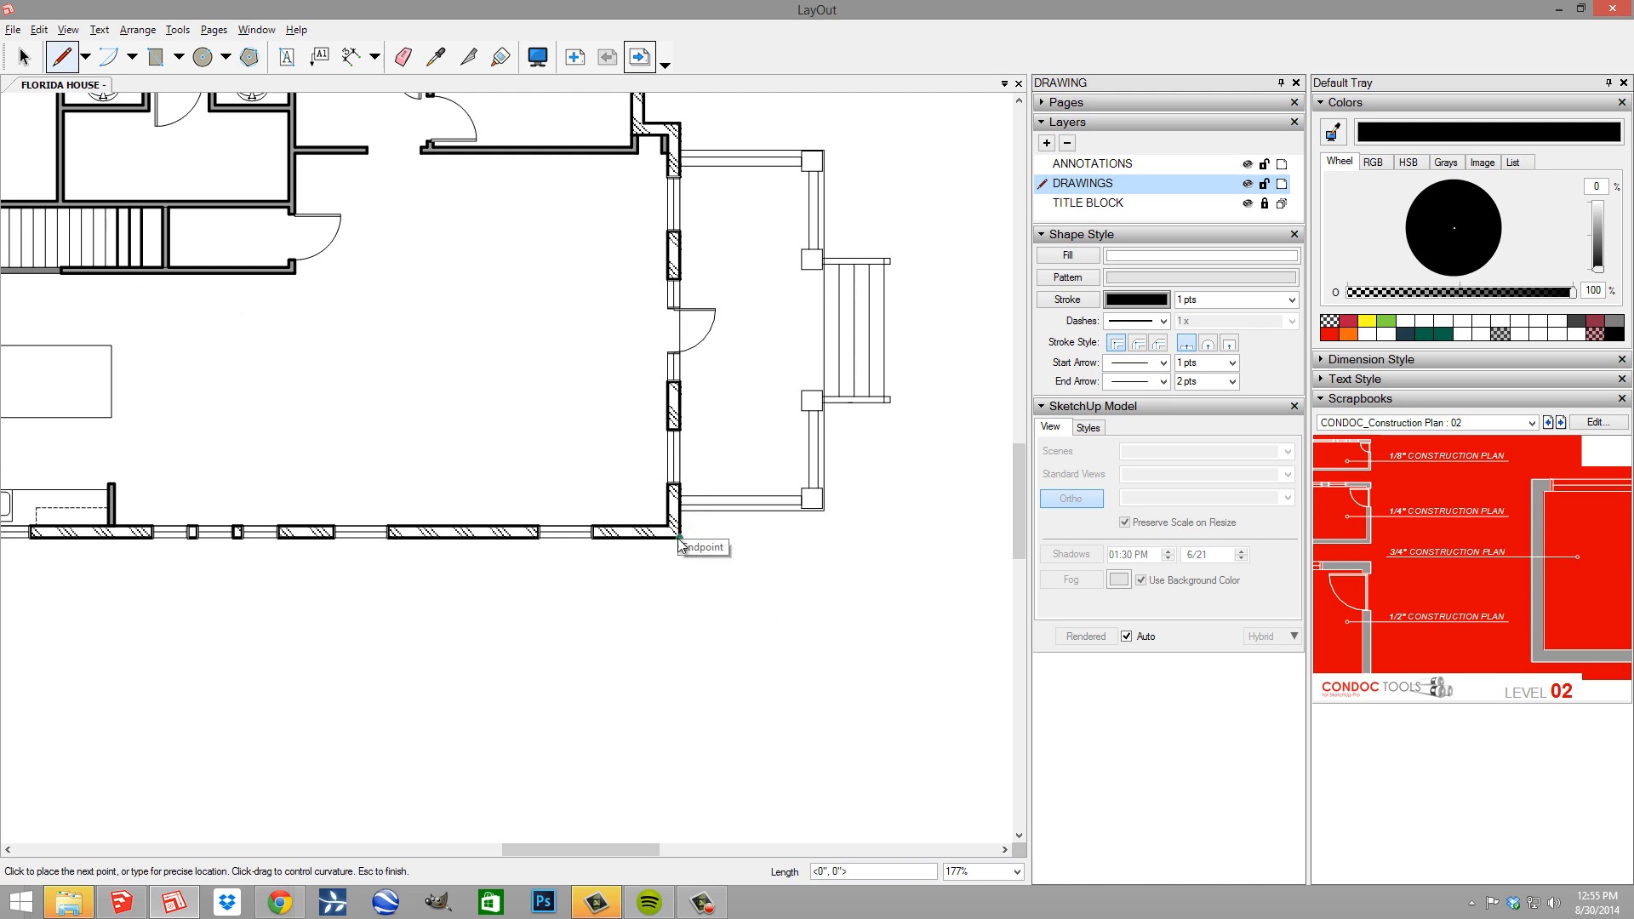
left_click(841, 755)
Cut the diagonal reference line from page 1 and paste it onto page 2
key("space")
left_click(749, 632)
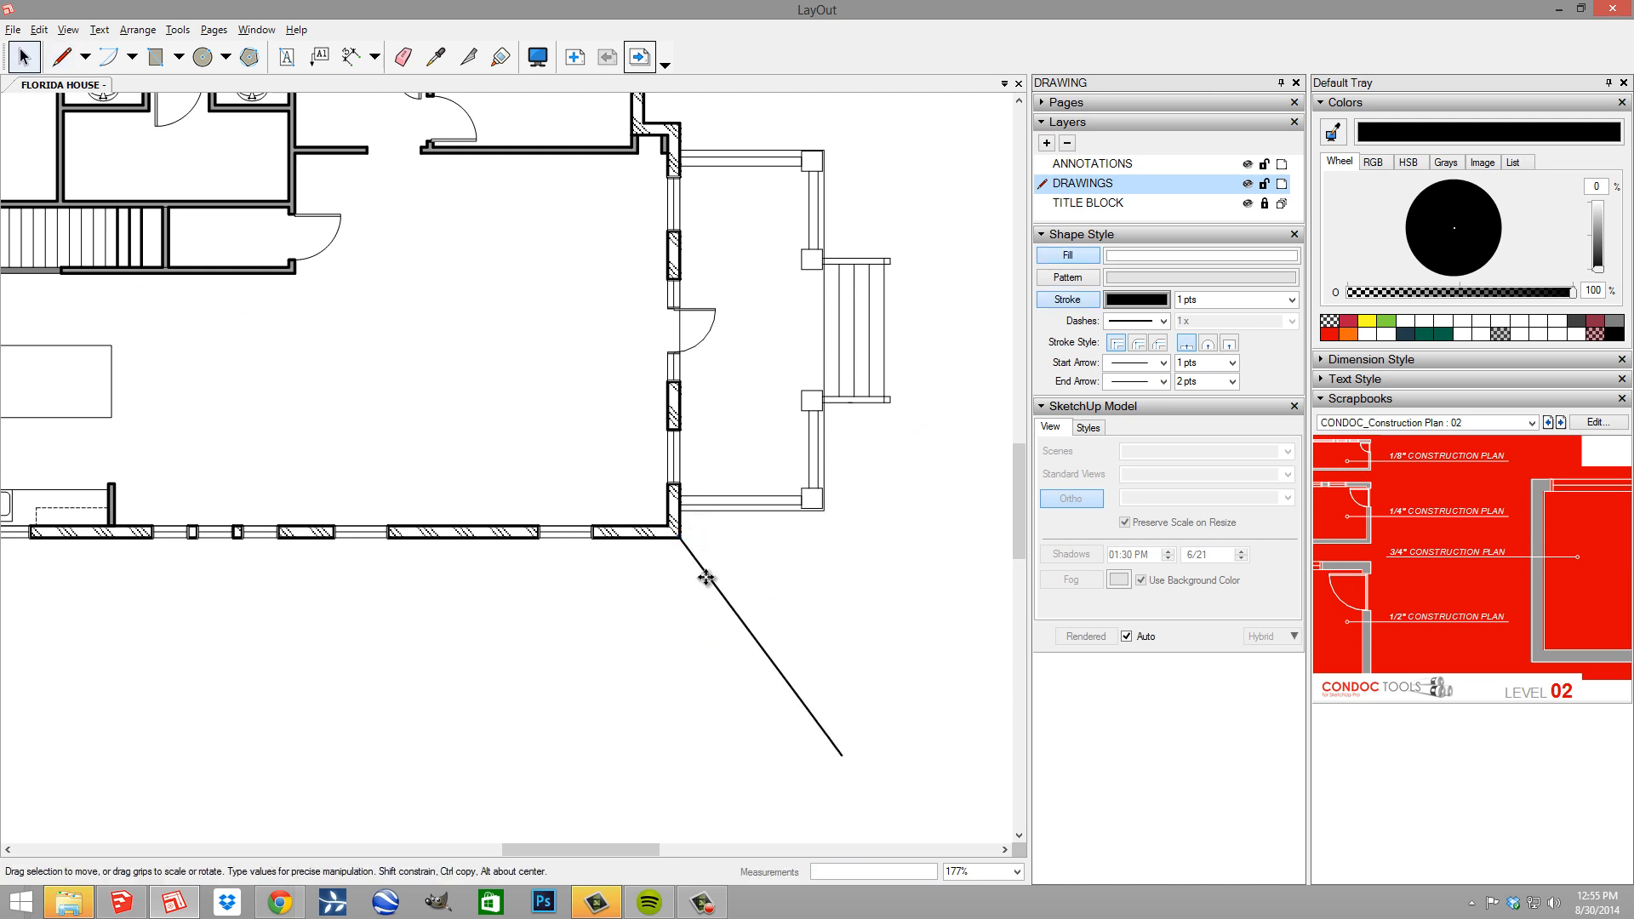
left_click(39, 30)
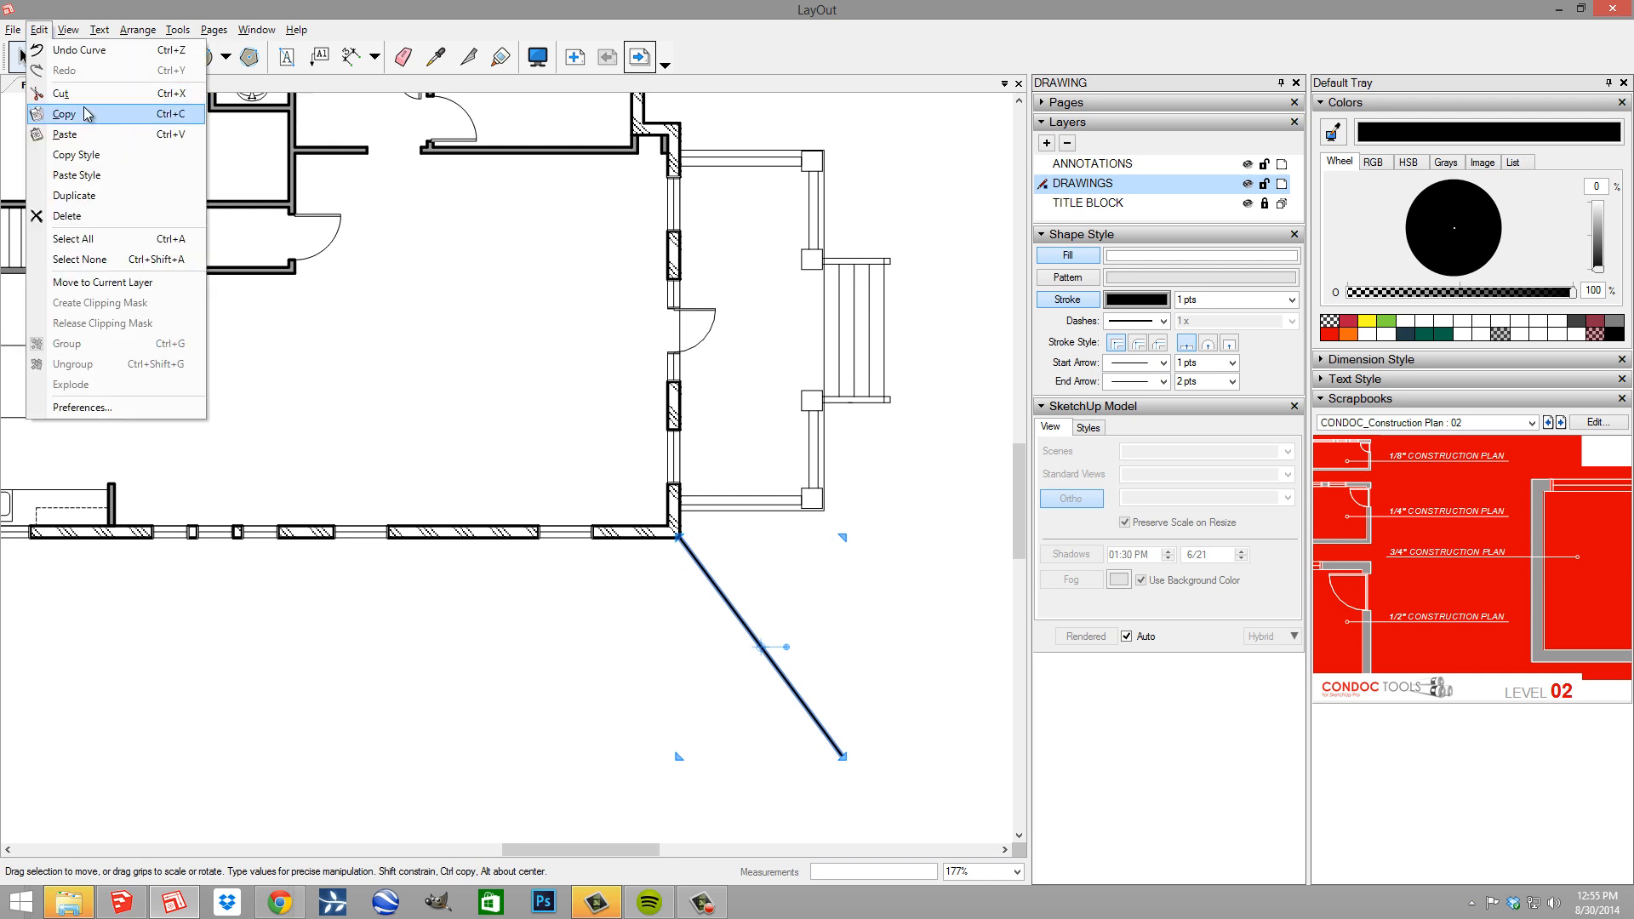
left_click(60, 94)
scroll(496, 344, "down", 2)
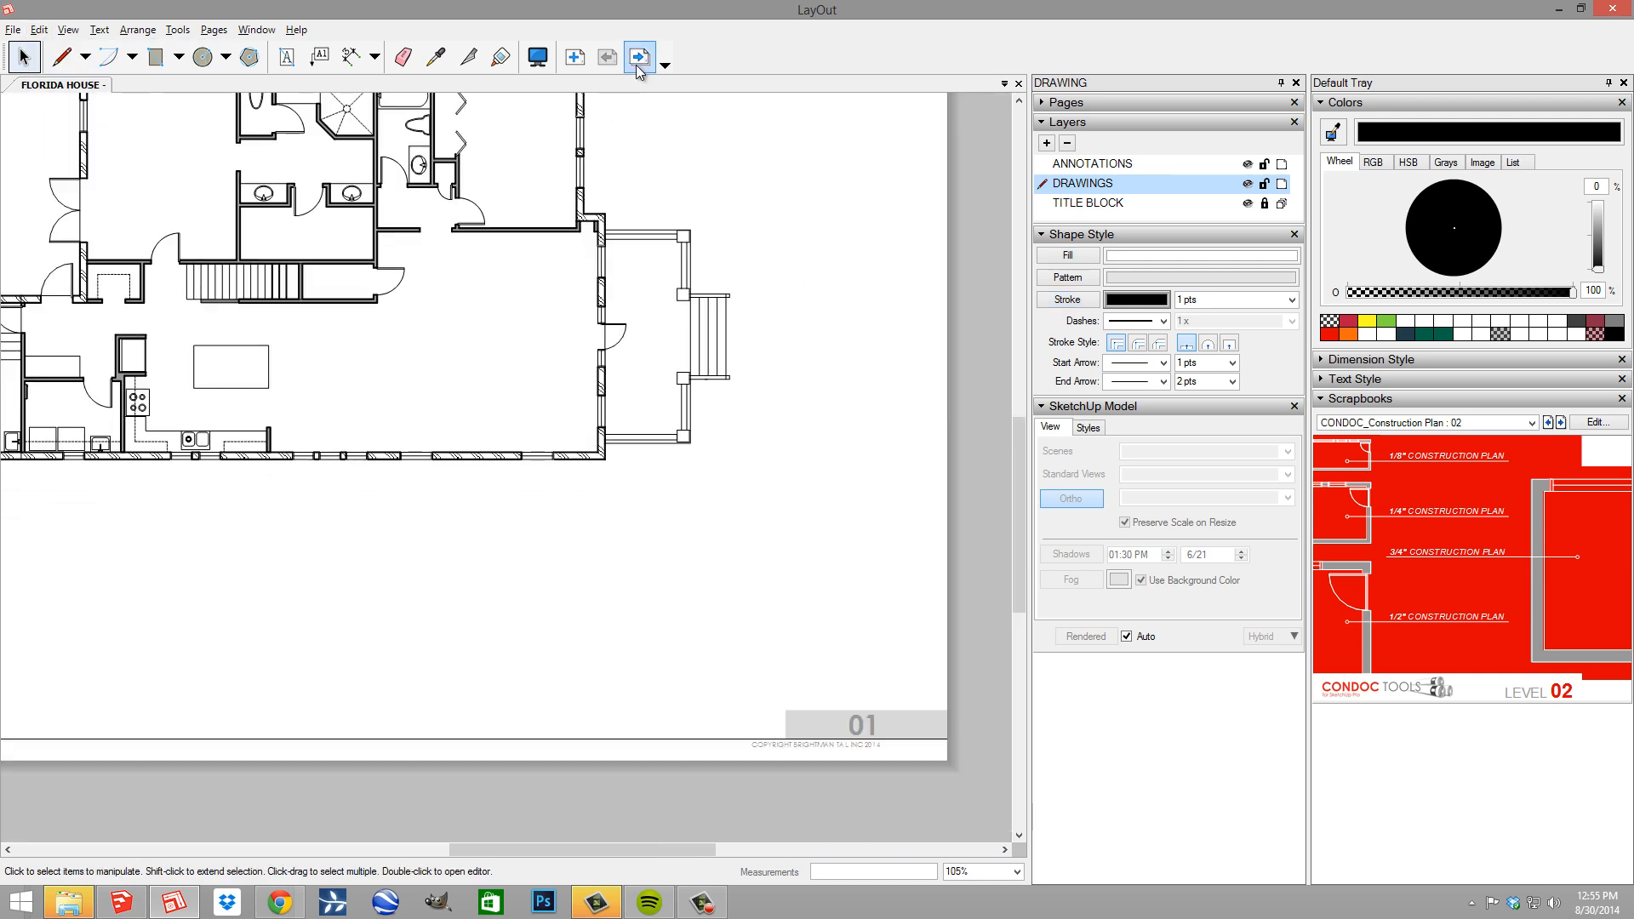
left_click(636, 62)
middle_click_drag(451, 354, 627, 458)
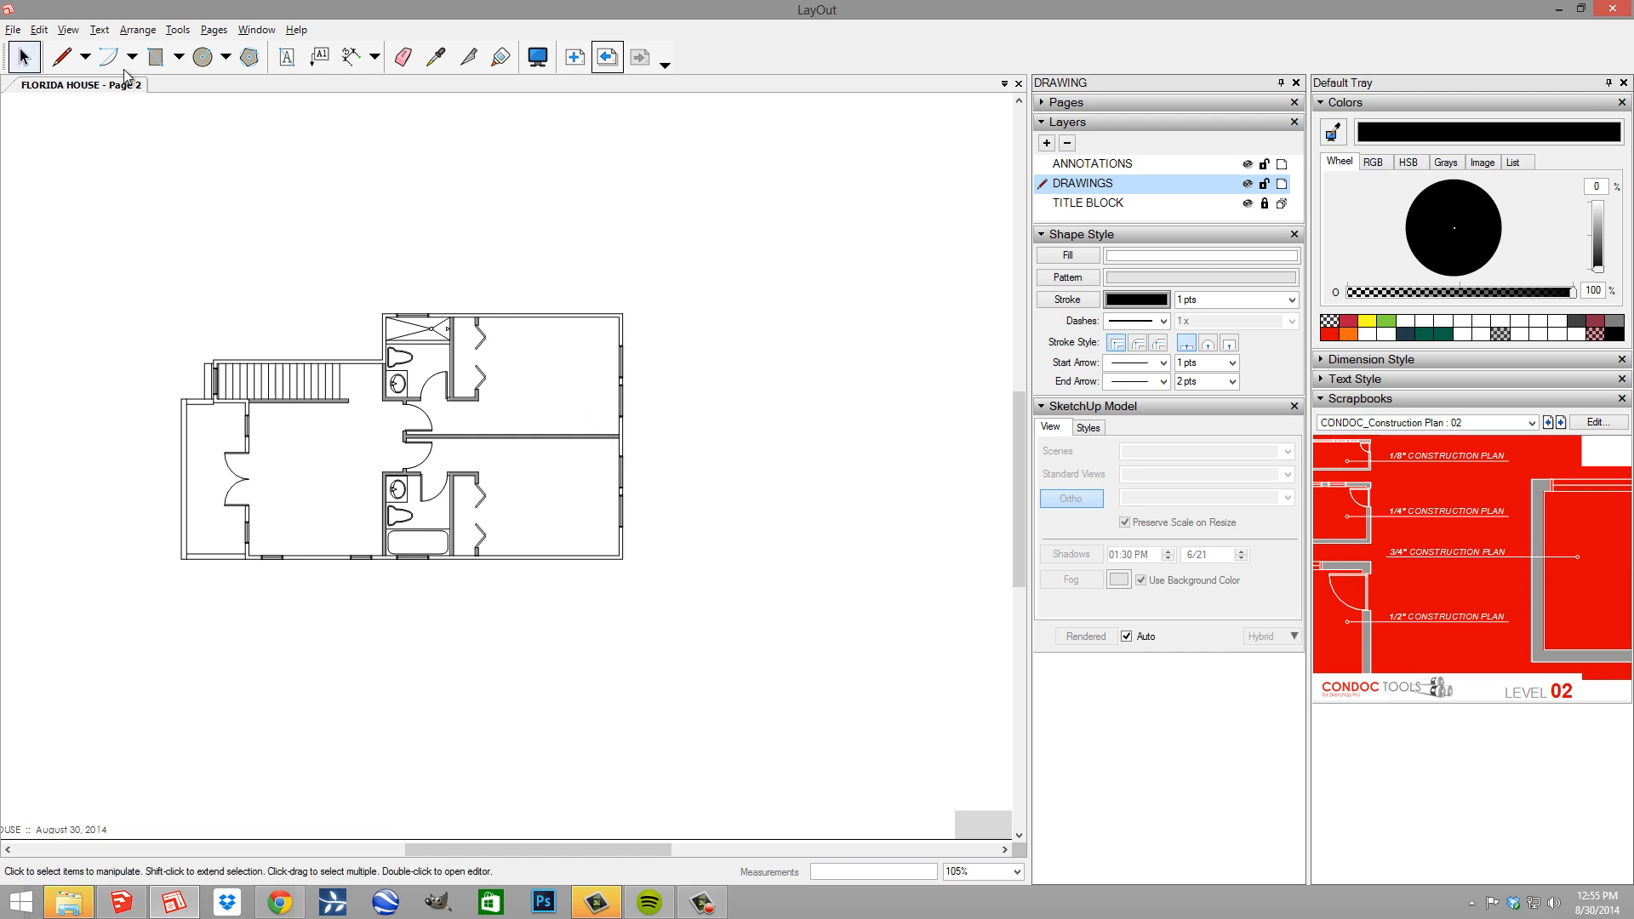
left_click(39, 30)
left_click(89, 130)
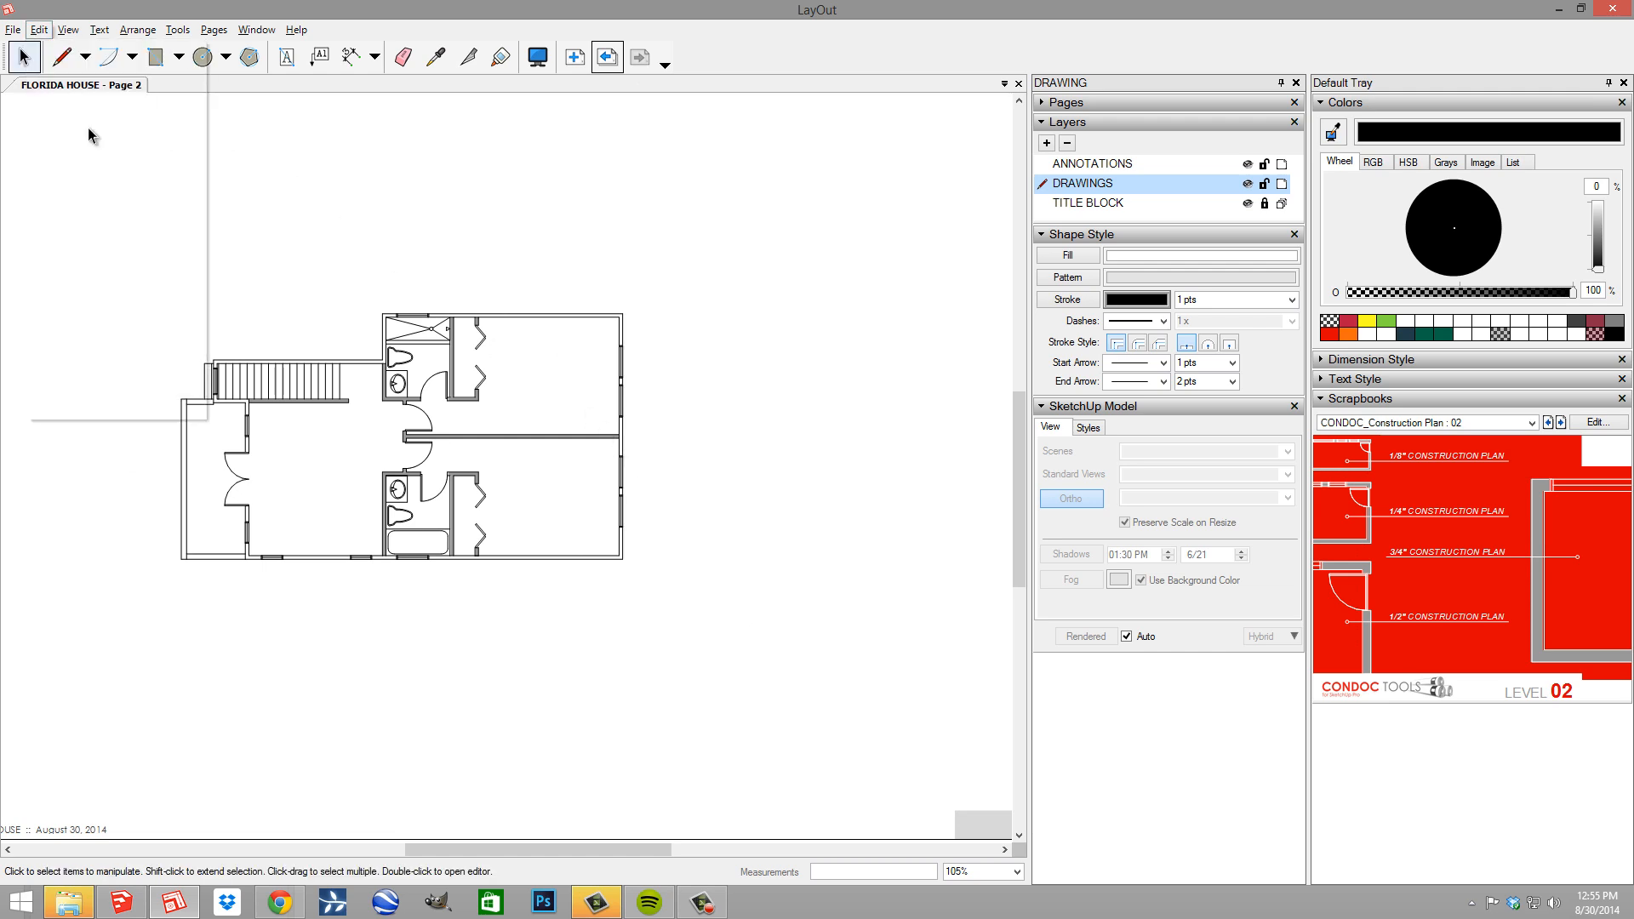
Place the page 2 plan viewport's precise move grip on the plan's lower-right exterior wall corner
middle_click_drag(699, 579, 657, 493)
left_click_drag(600, 669, 438, 421)
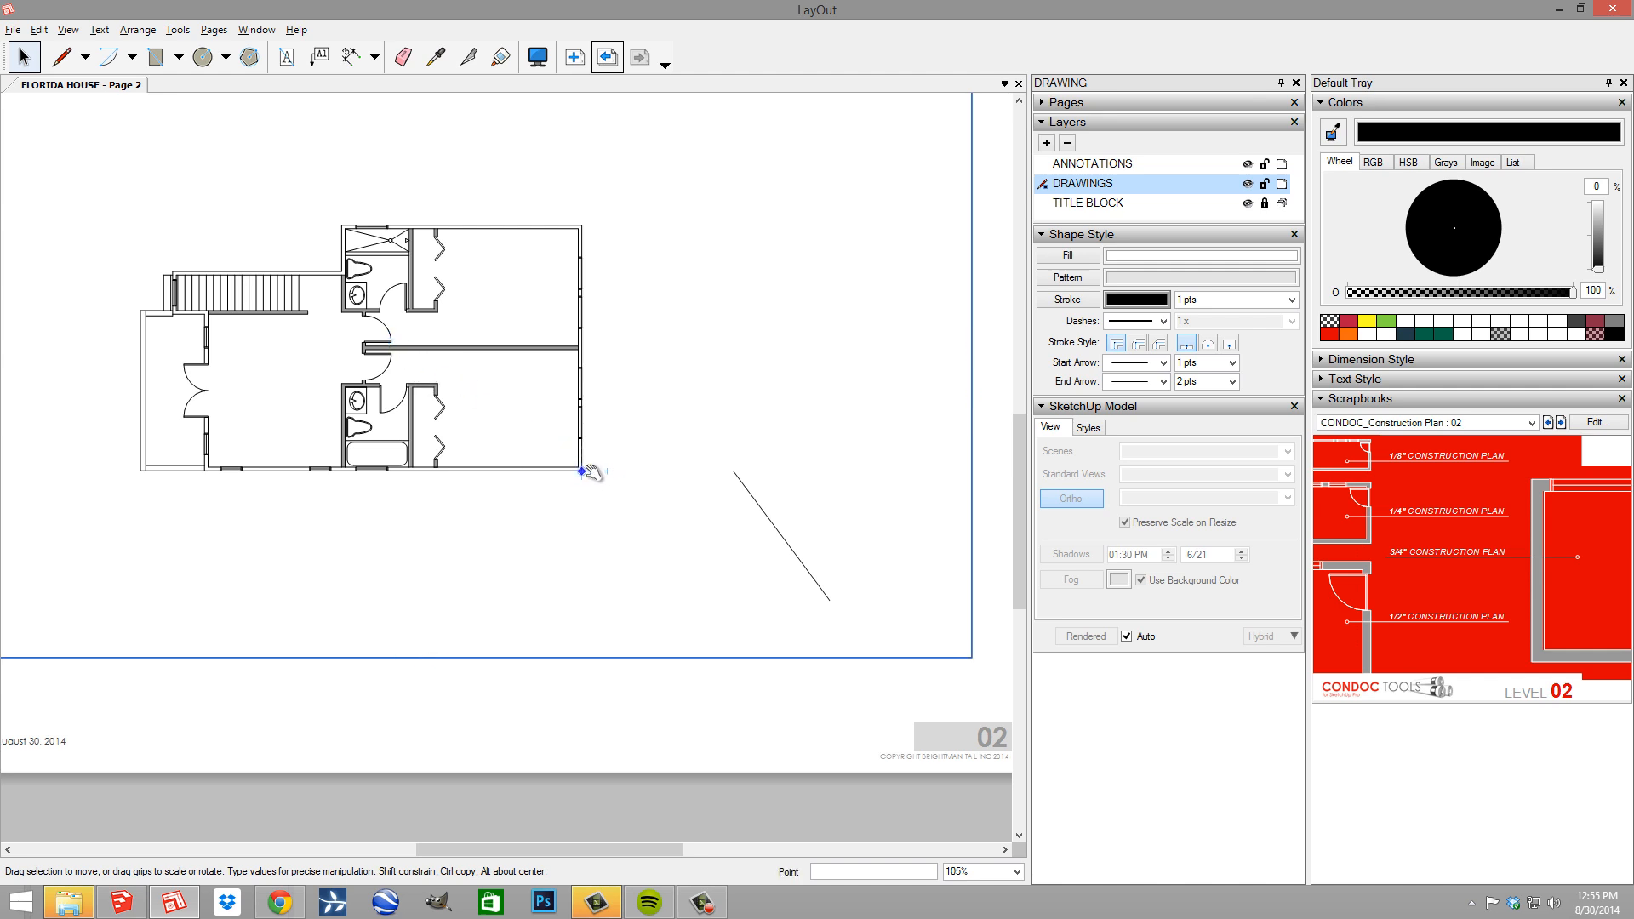
scroll(587, 471, "up", 7)
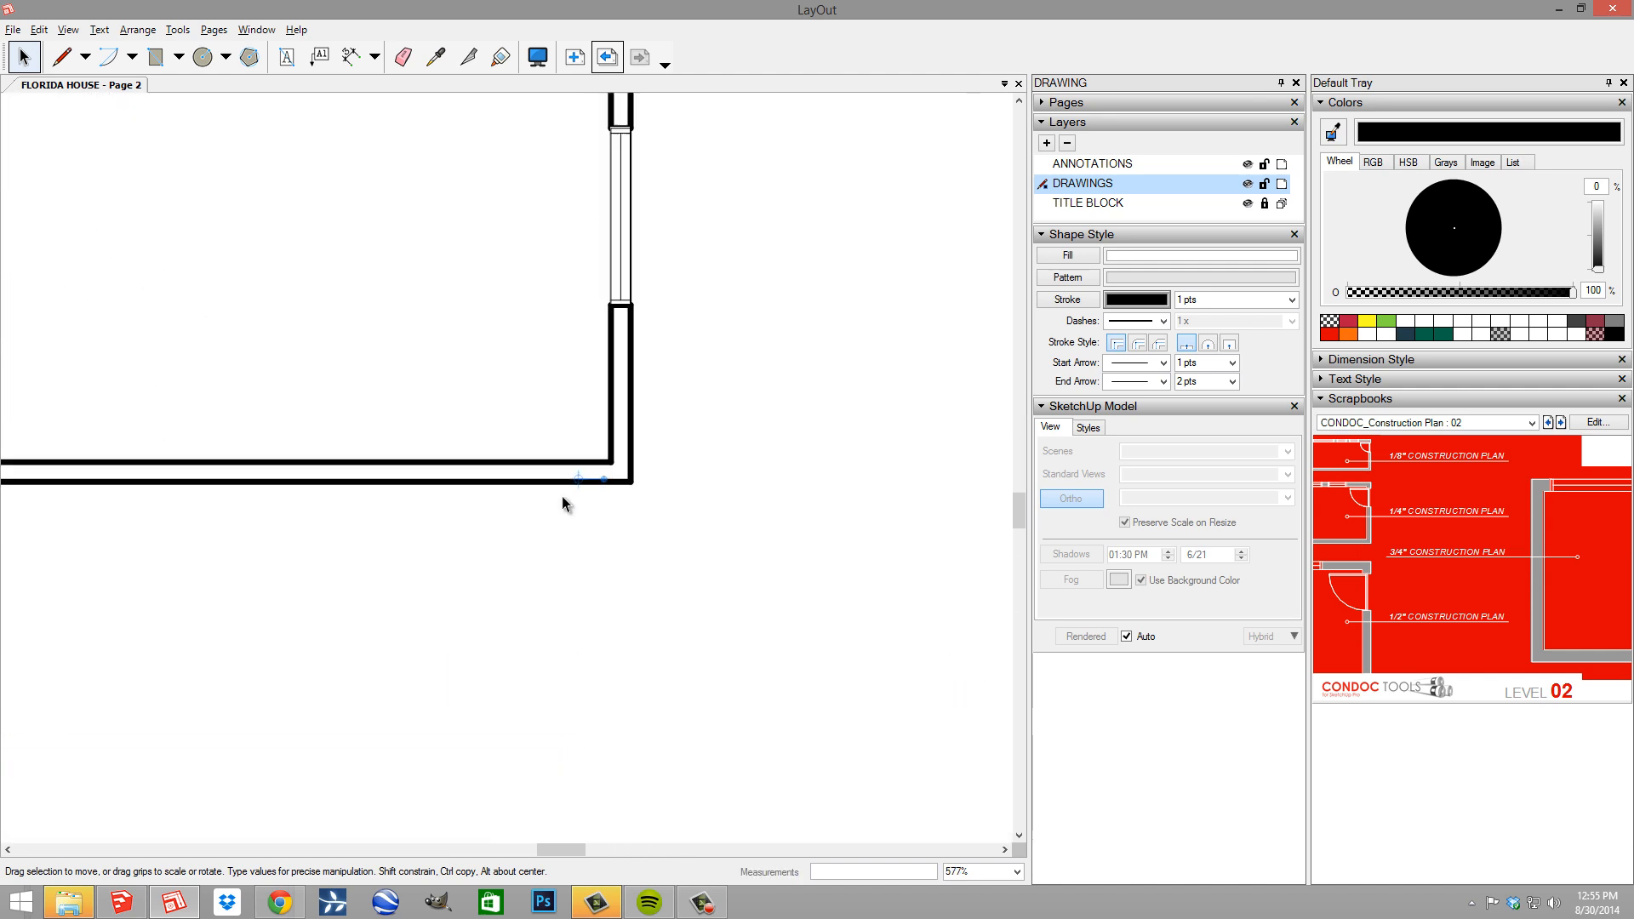
left_click_drag(578, 479, 631, 481)
scroll(678, 462, "down", 3)
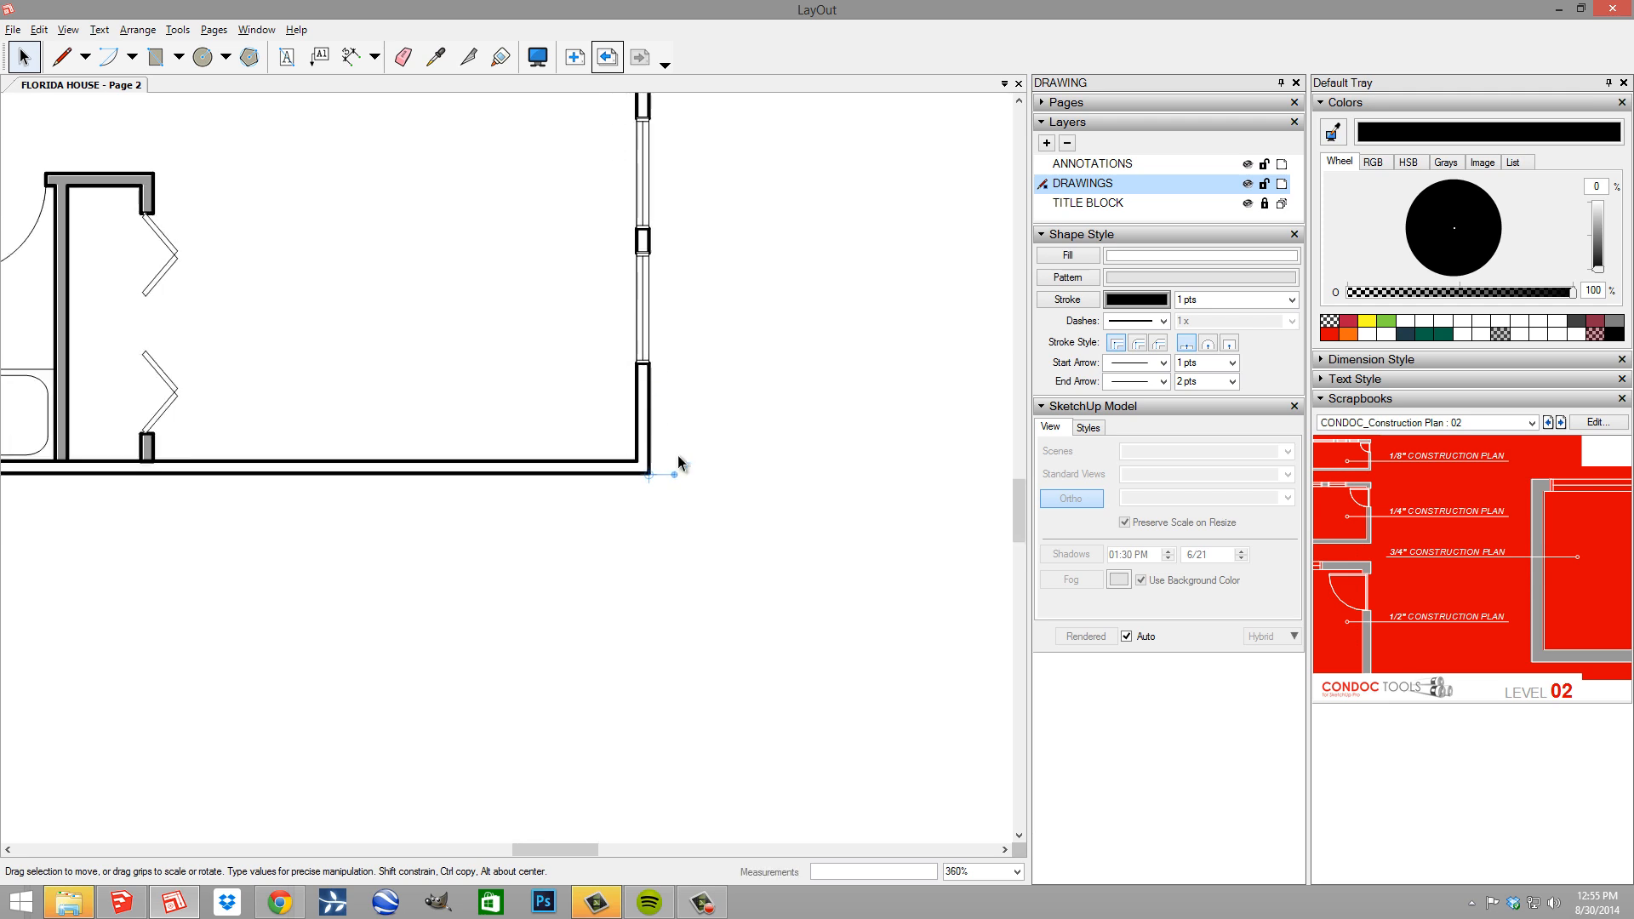
Move the second-floor plan viewport so its wall corner meets the reference line's upper endpoint, and erase the line
middle_click_drag(679, 466, 358, 526)
mouse_move(346, 457)
left_mouse_down()
mouse_move(730, 361)
mouse_move(795, 468)
left_mouse_up()
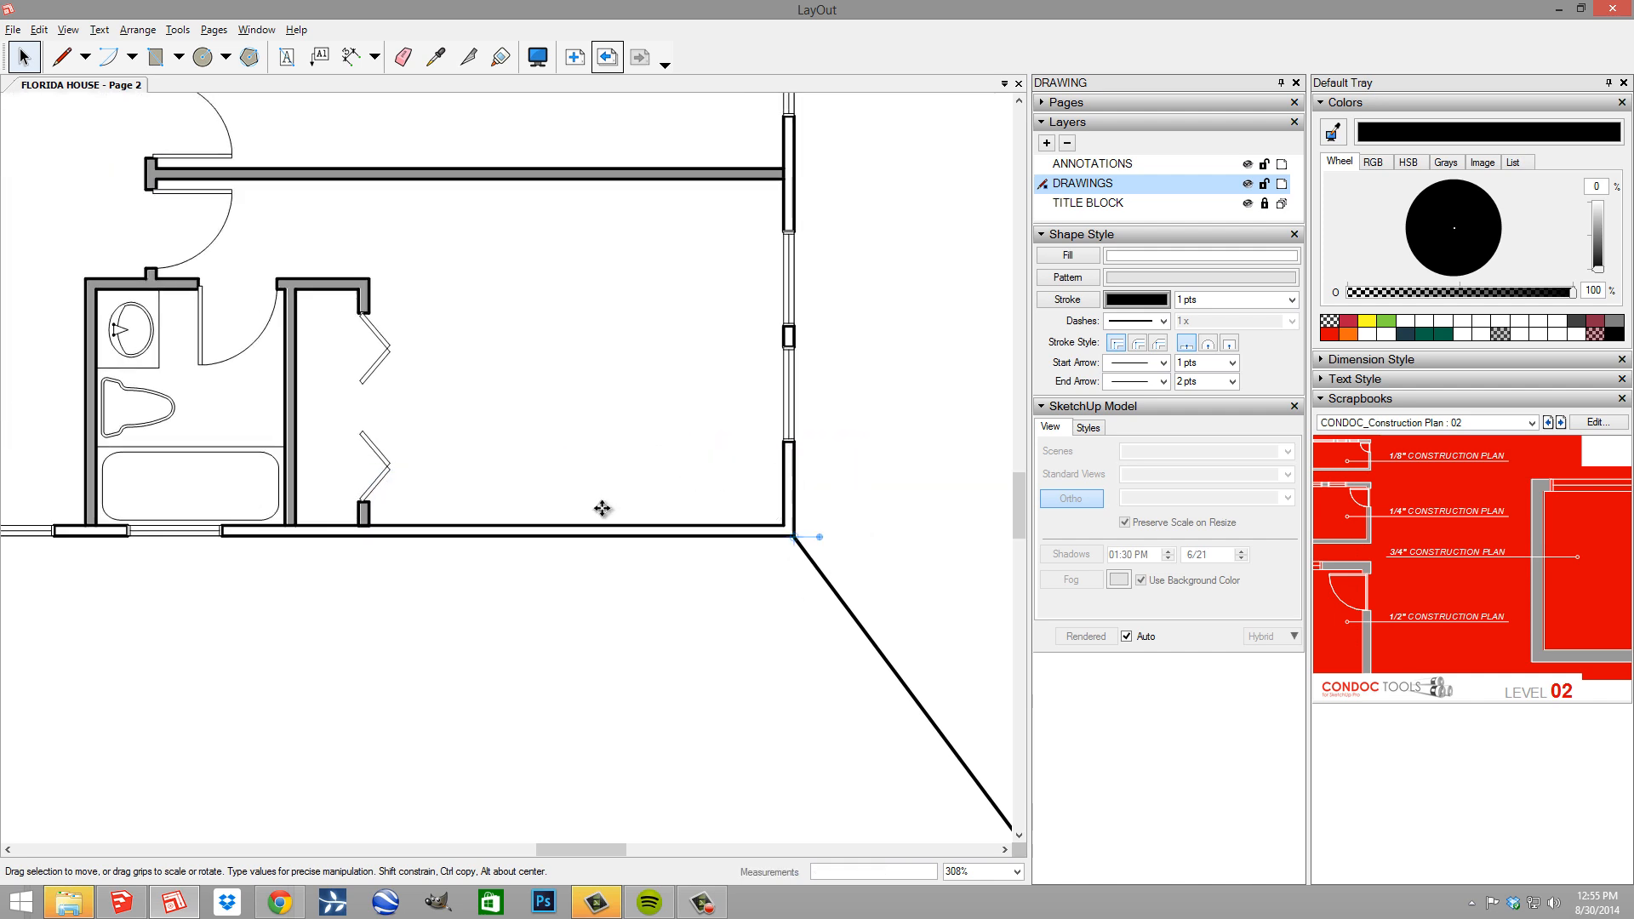
scroll(546, 522, "down", 3)
key("e")
left_click(777, 682)
scroll(769, 514, "down", 5)
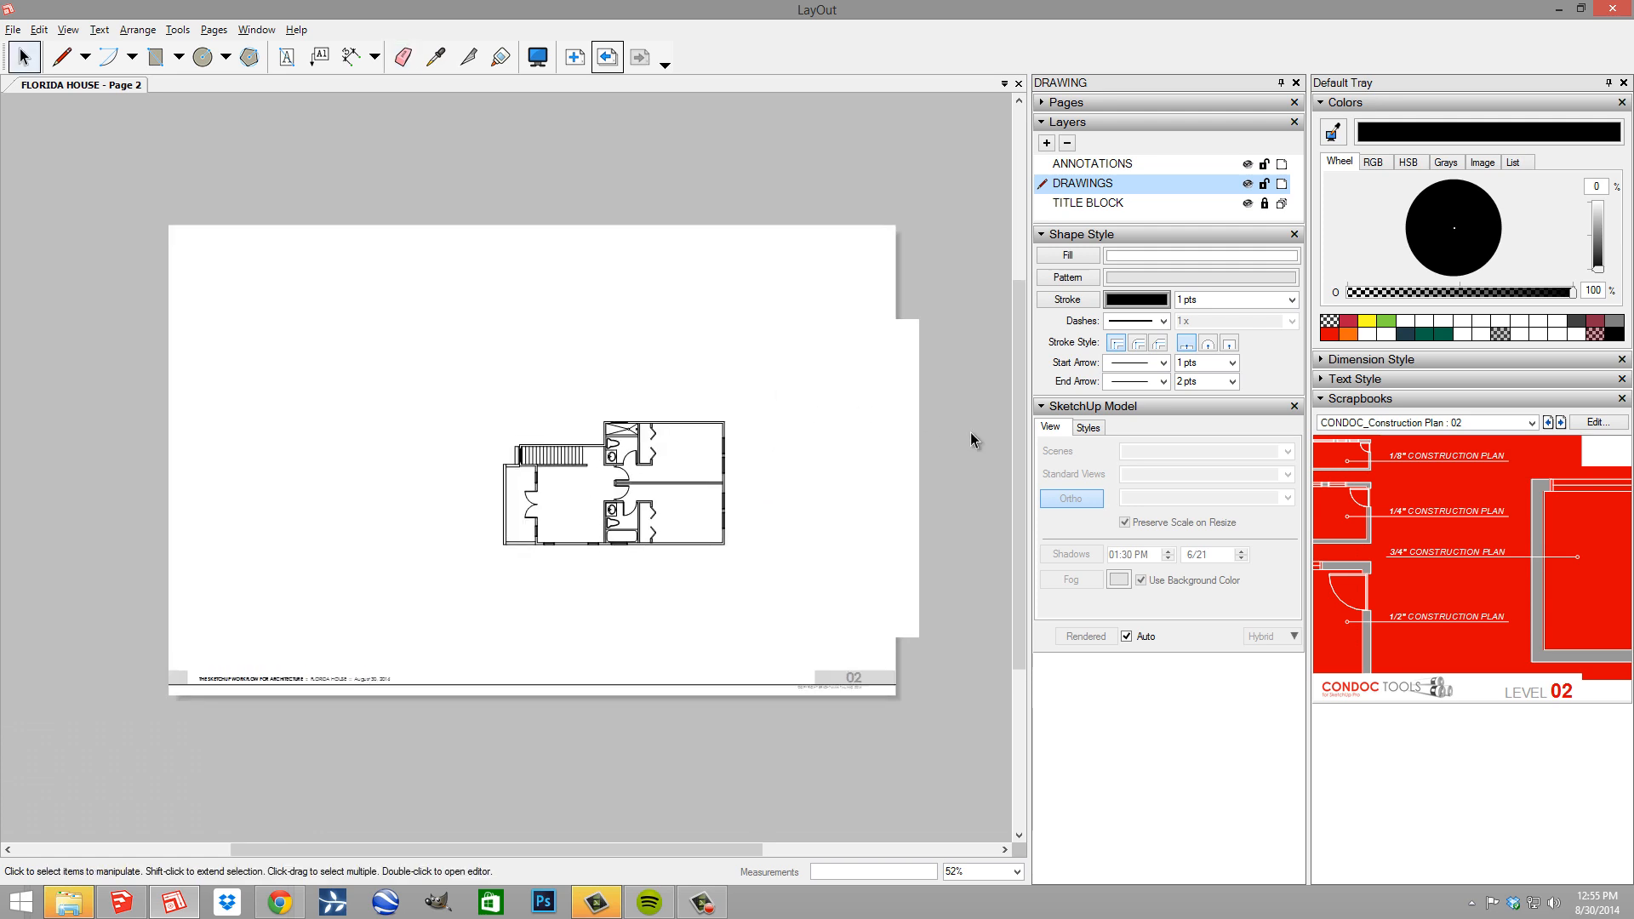
Resize the second-floor viewport's two side edges so its frame fits within the page 2 sheet
key("space")
left_click(825, 525)
left_click_drag(920, 482, 883, 483)
left_click_drag(336, 483, 230, 482)
left_click(609, 154)
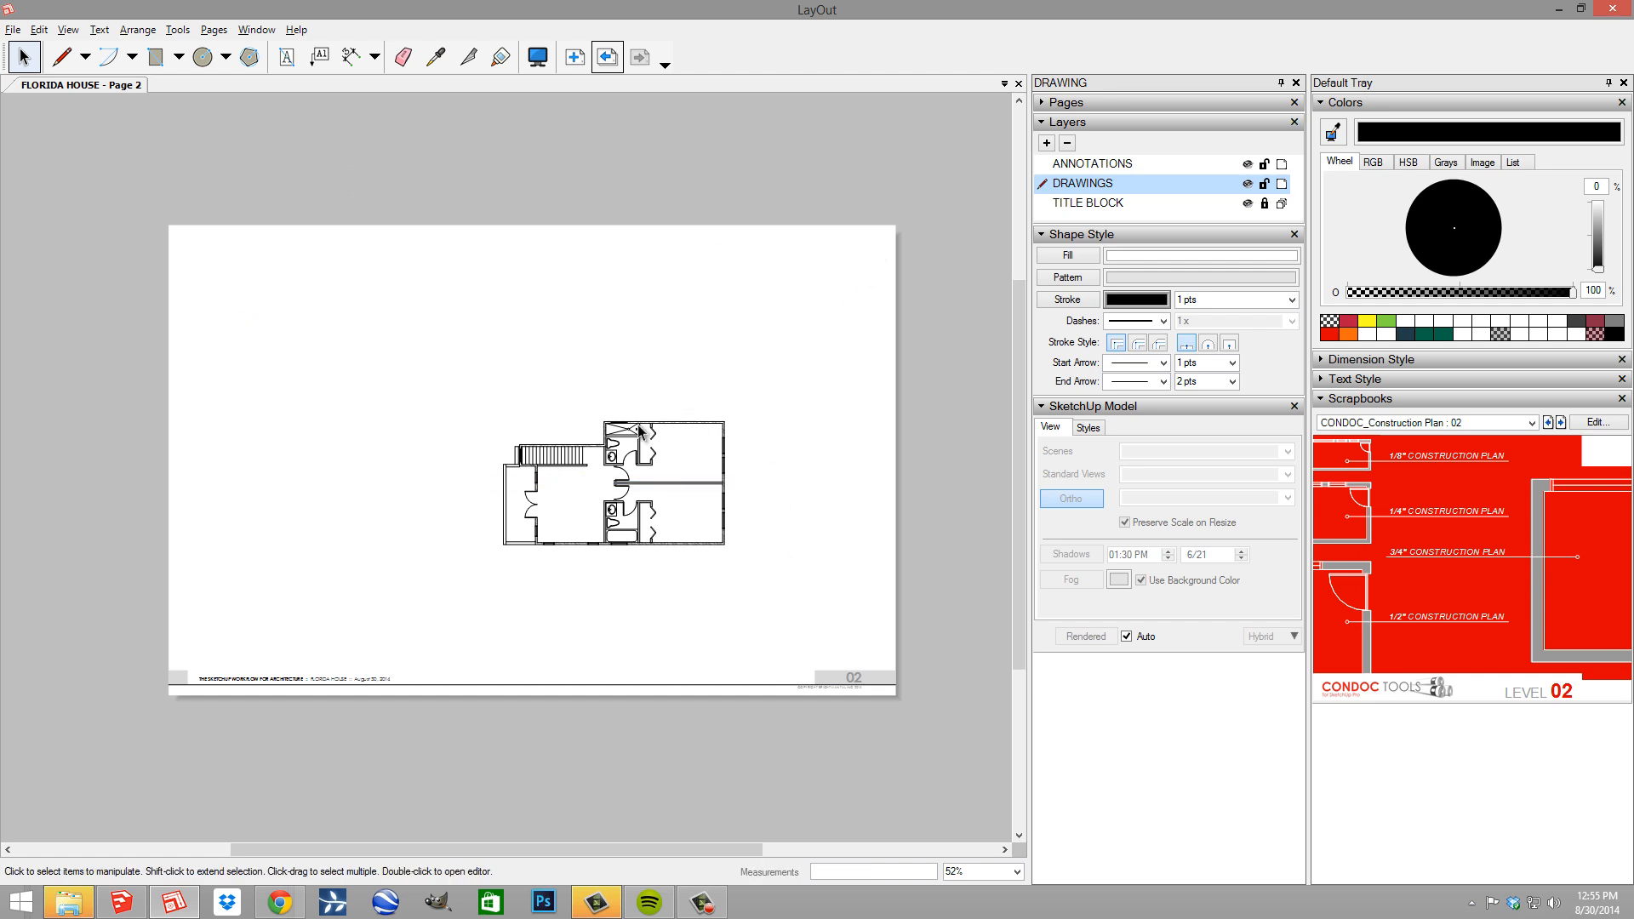
Flip between pages 1 and 2 to compare the alignment of the first- and second-floor plans
left_click(610, 60)
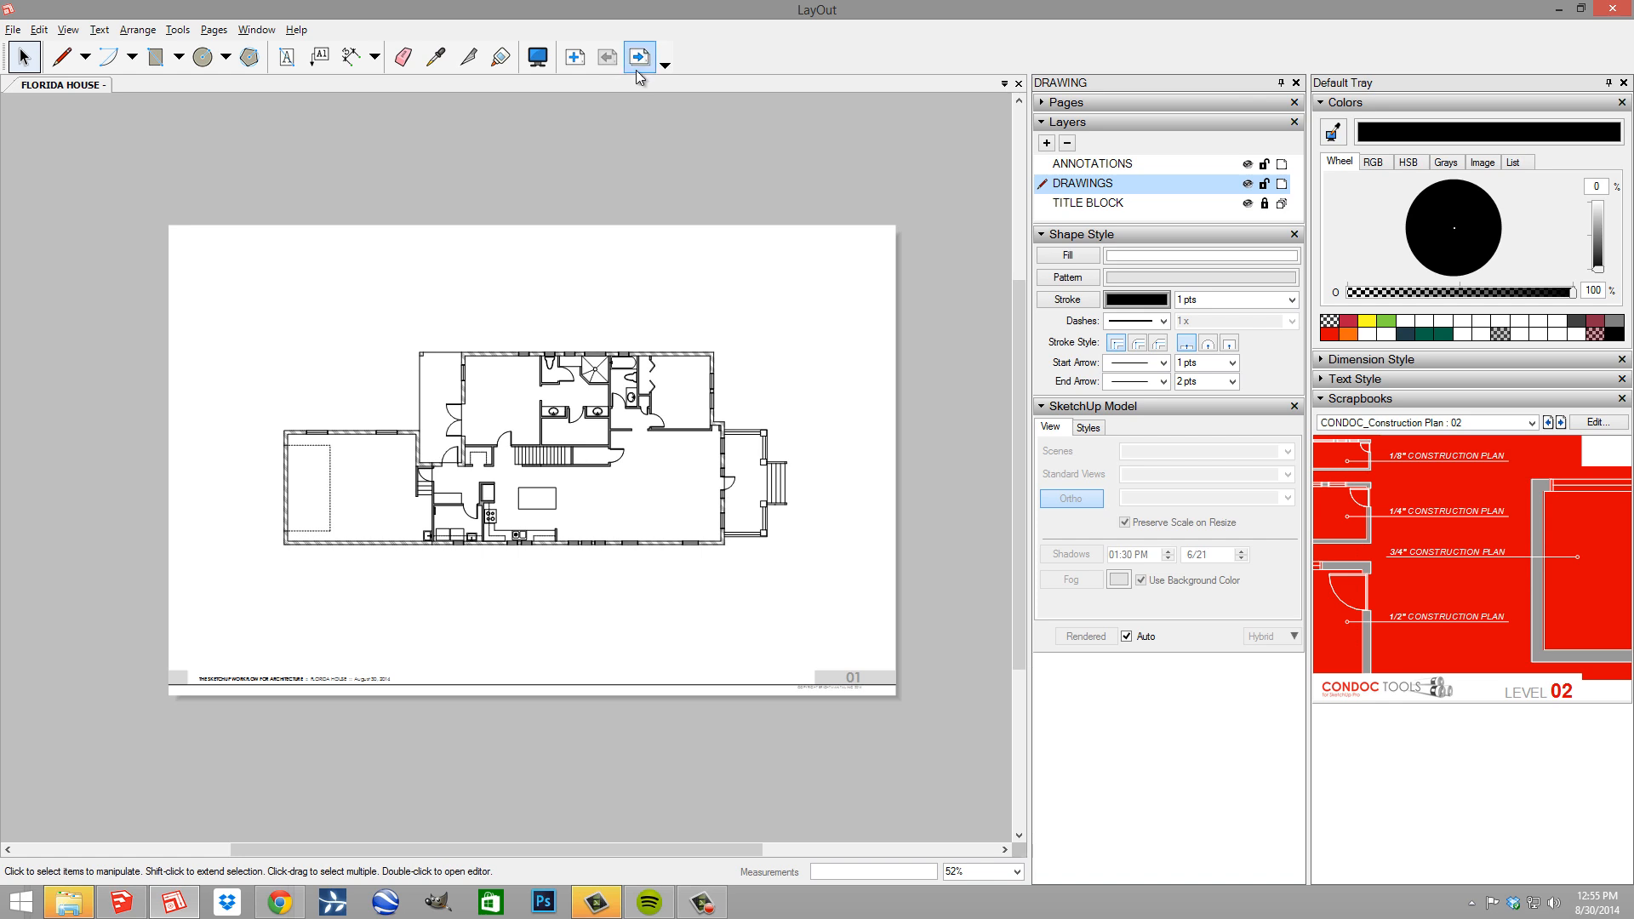
left_click(636, 70)
left_click(601, 64)
left_click(640, 68)
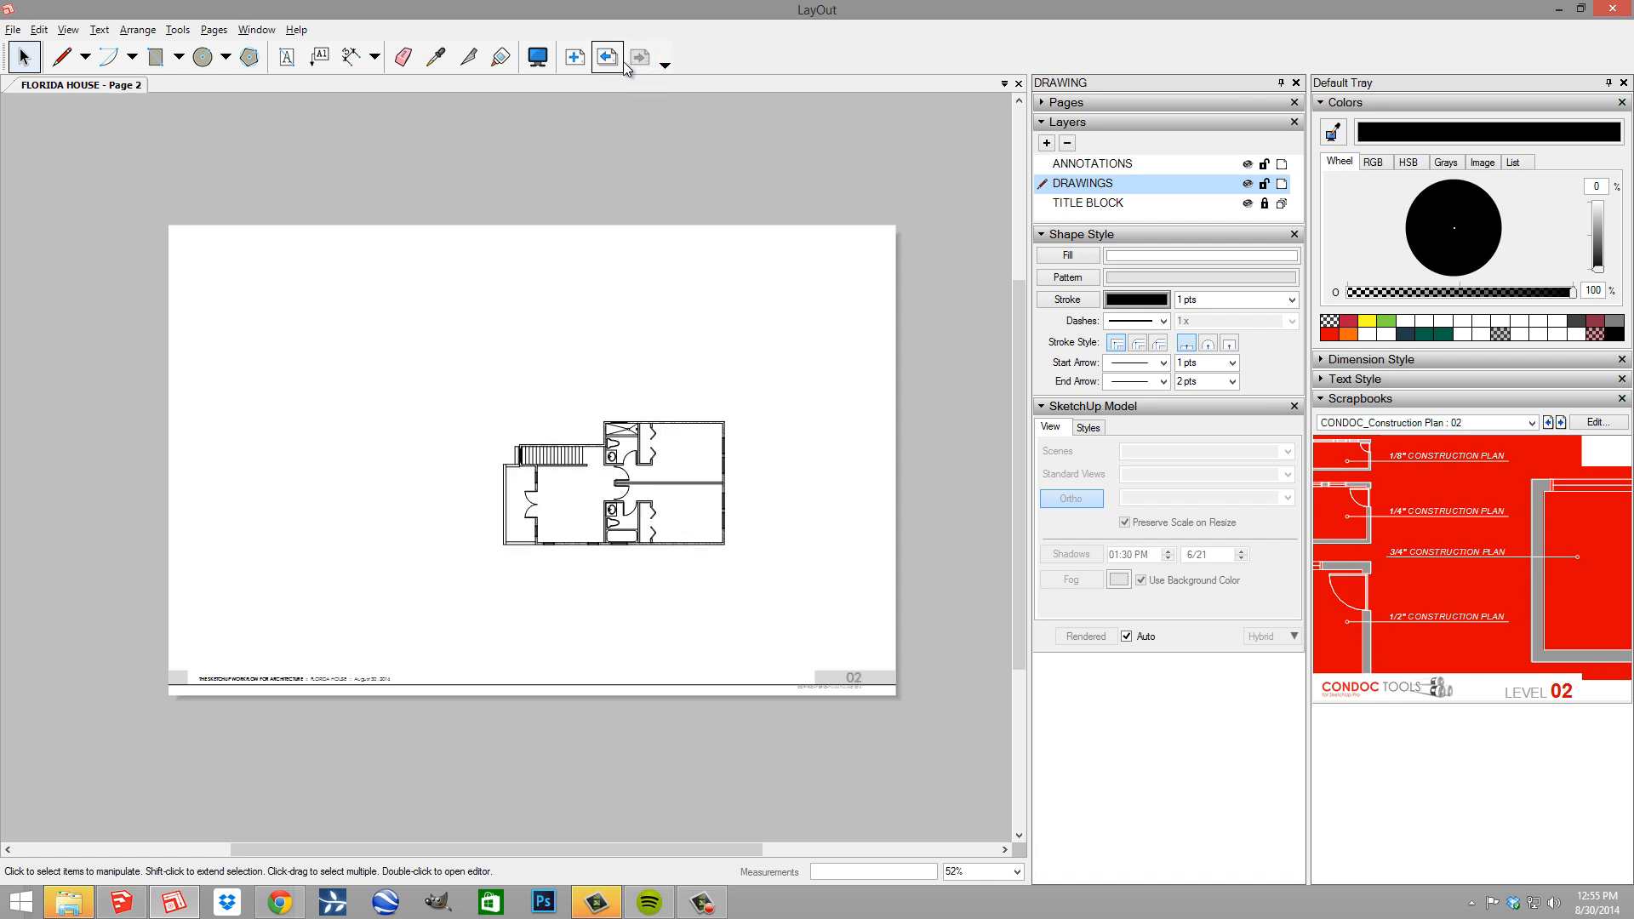
left_click(618, 61)
left_click(639, 57)
scroll(754, 450, "up", 3)
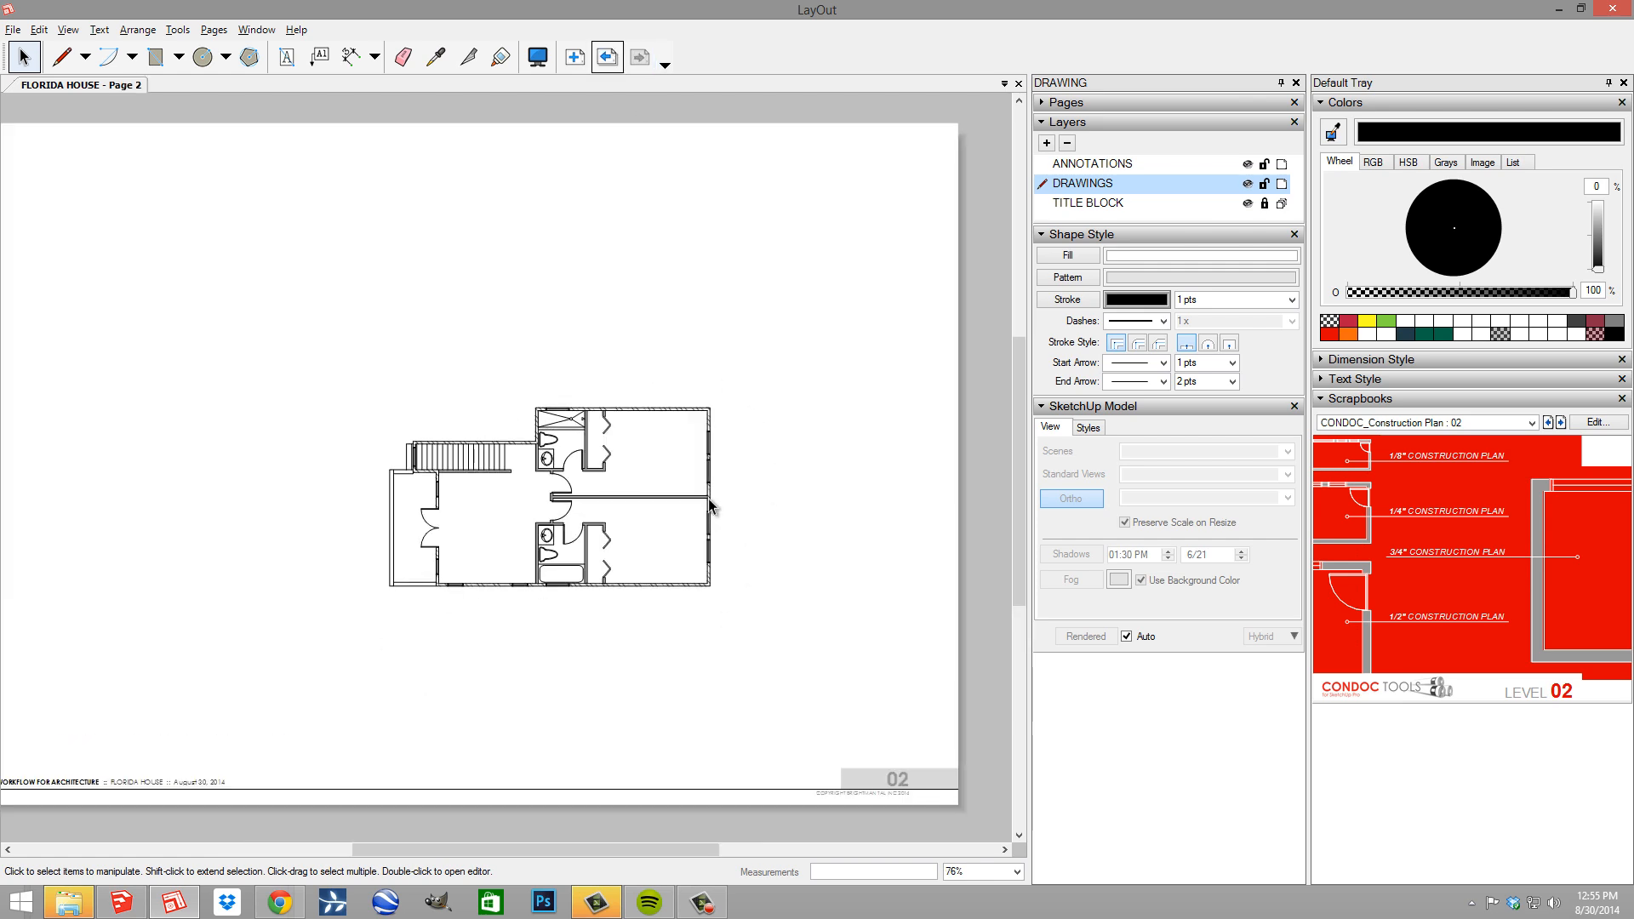
scroll(754, 492, "down", 2)
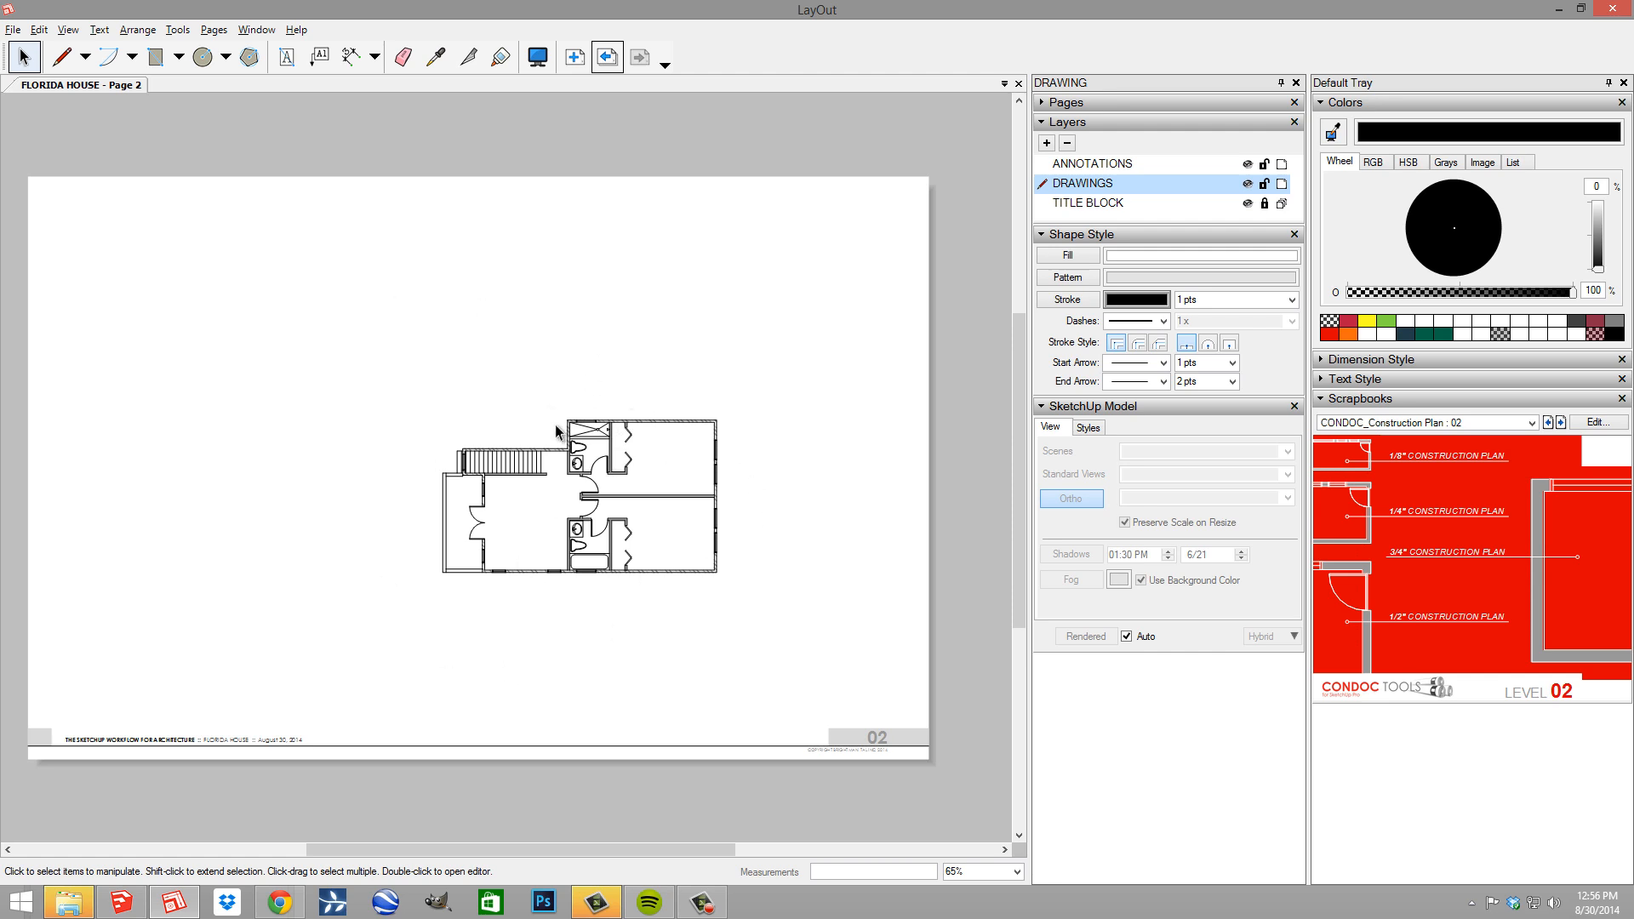
Switch to SketchUp and activate the LO_Construction Plan 02 - Heavy scene, framing the whole second-floor plan
key("alt+Tab")
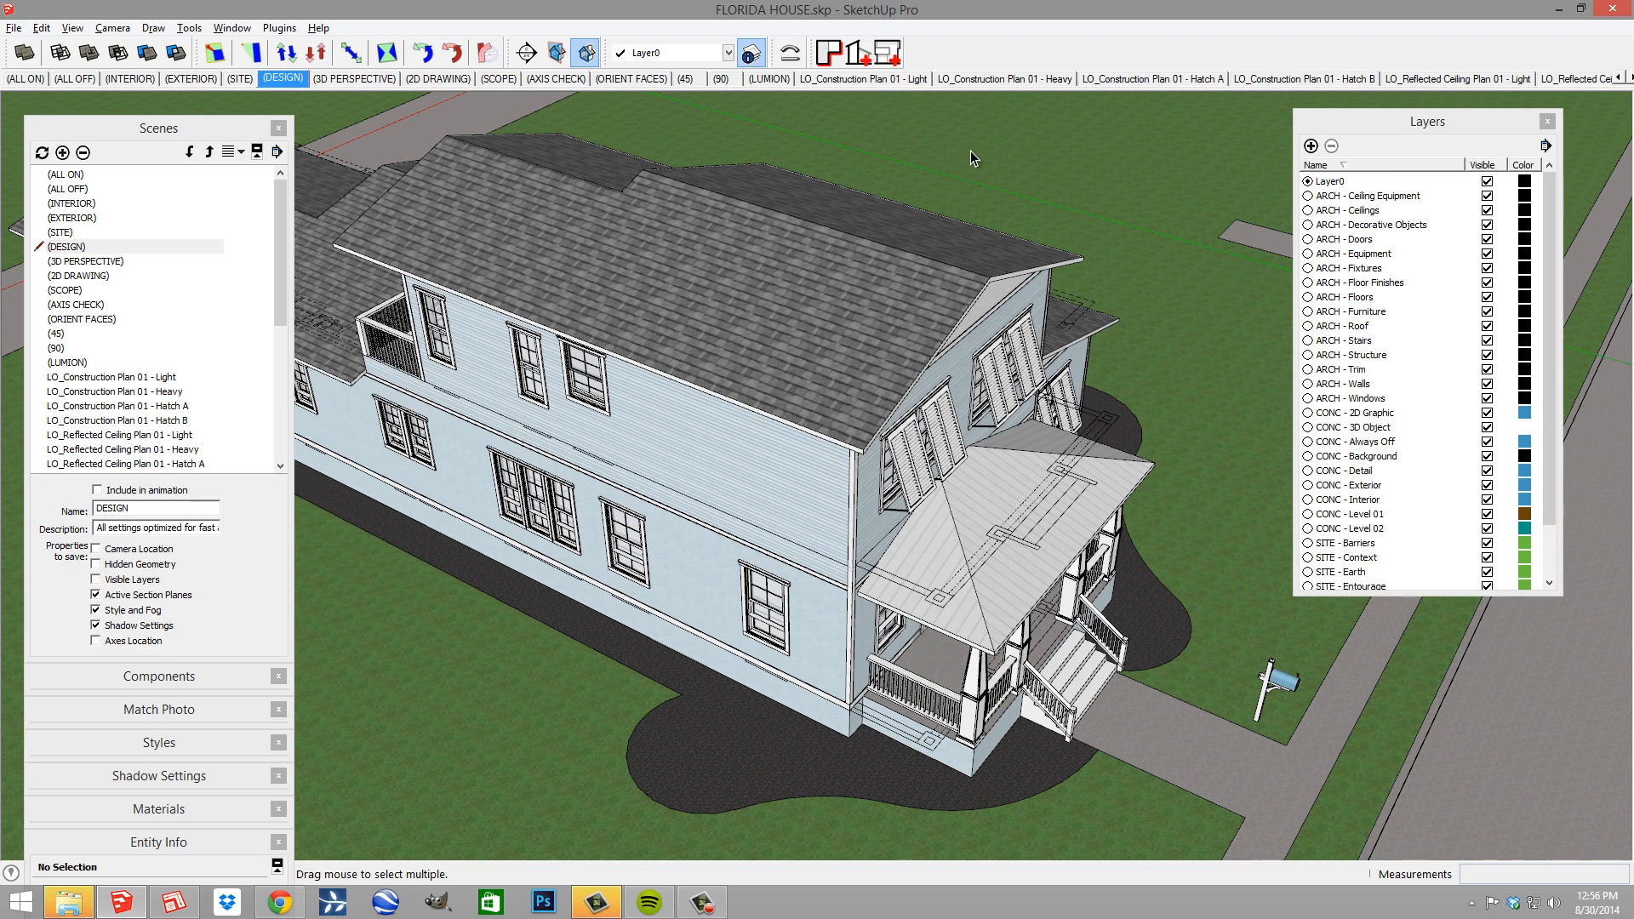
middle_click_drag(1023, 165, 1130, 167)
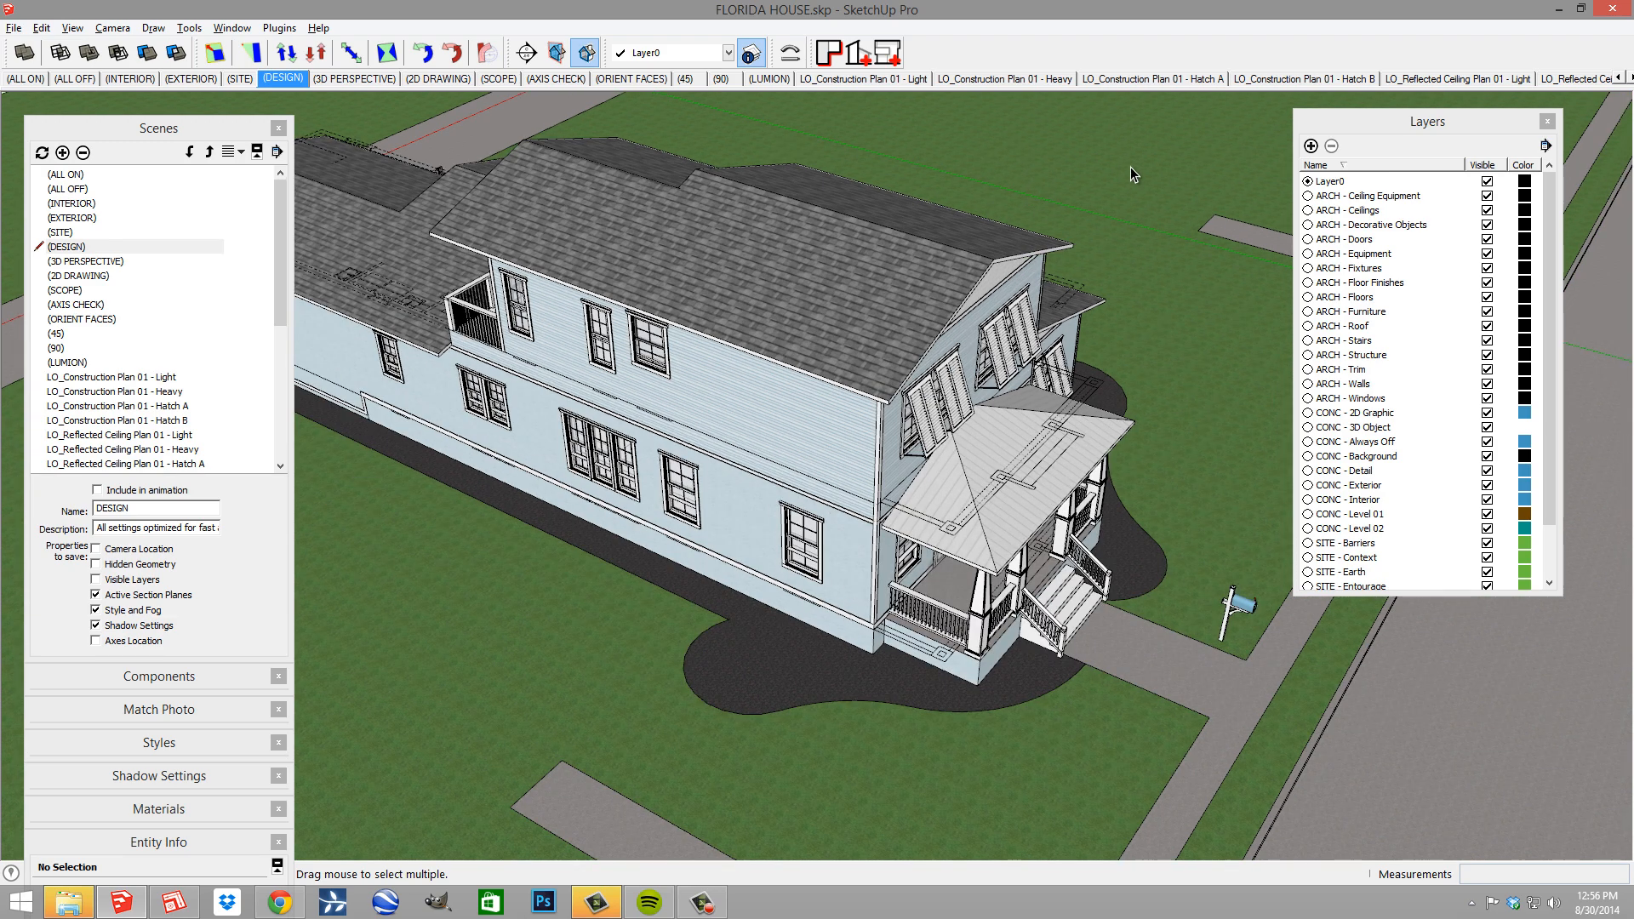
left_click(1629, 75)
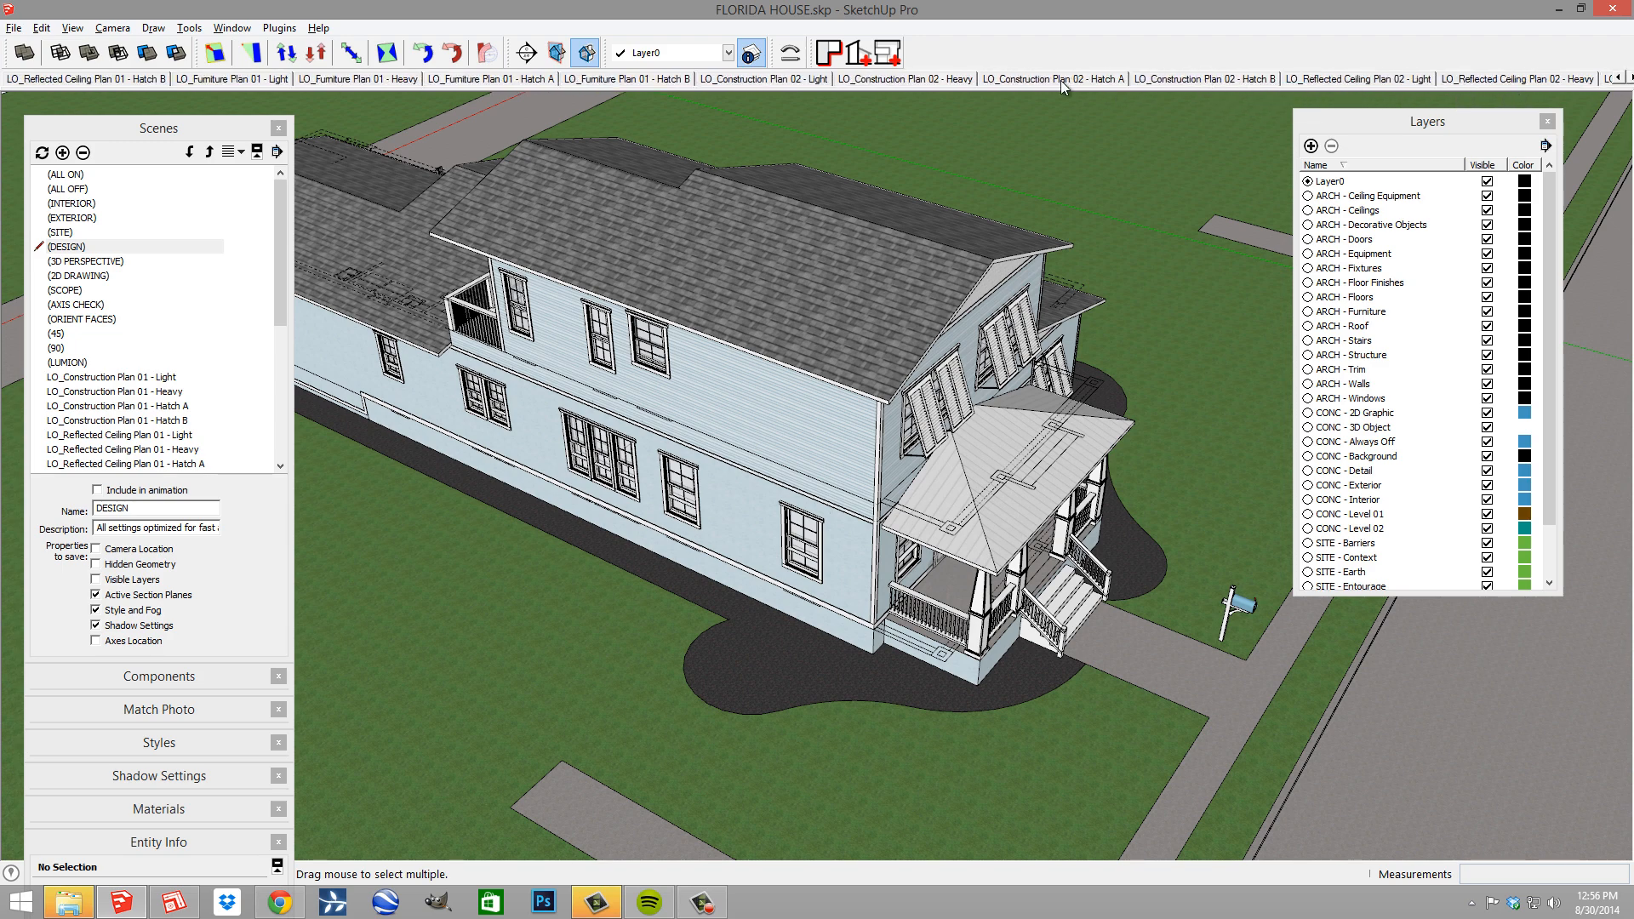
left_click(902, 77)
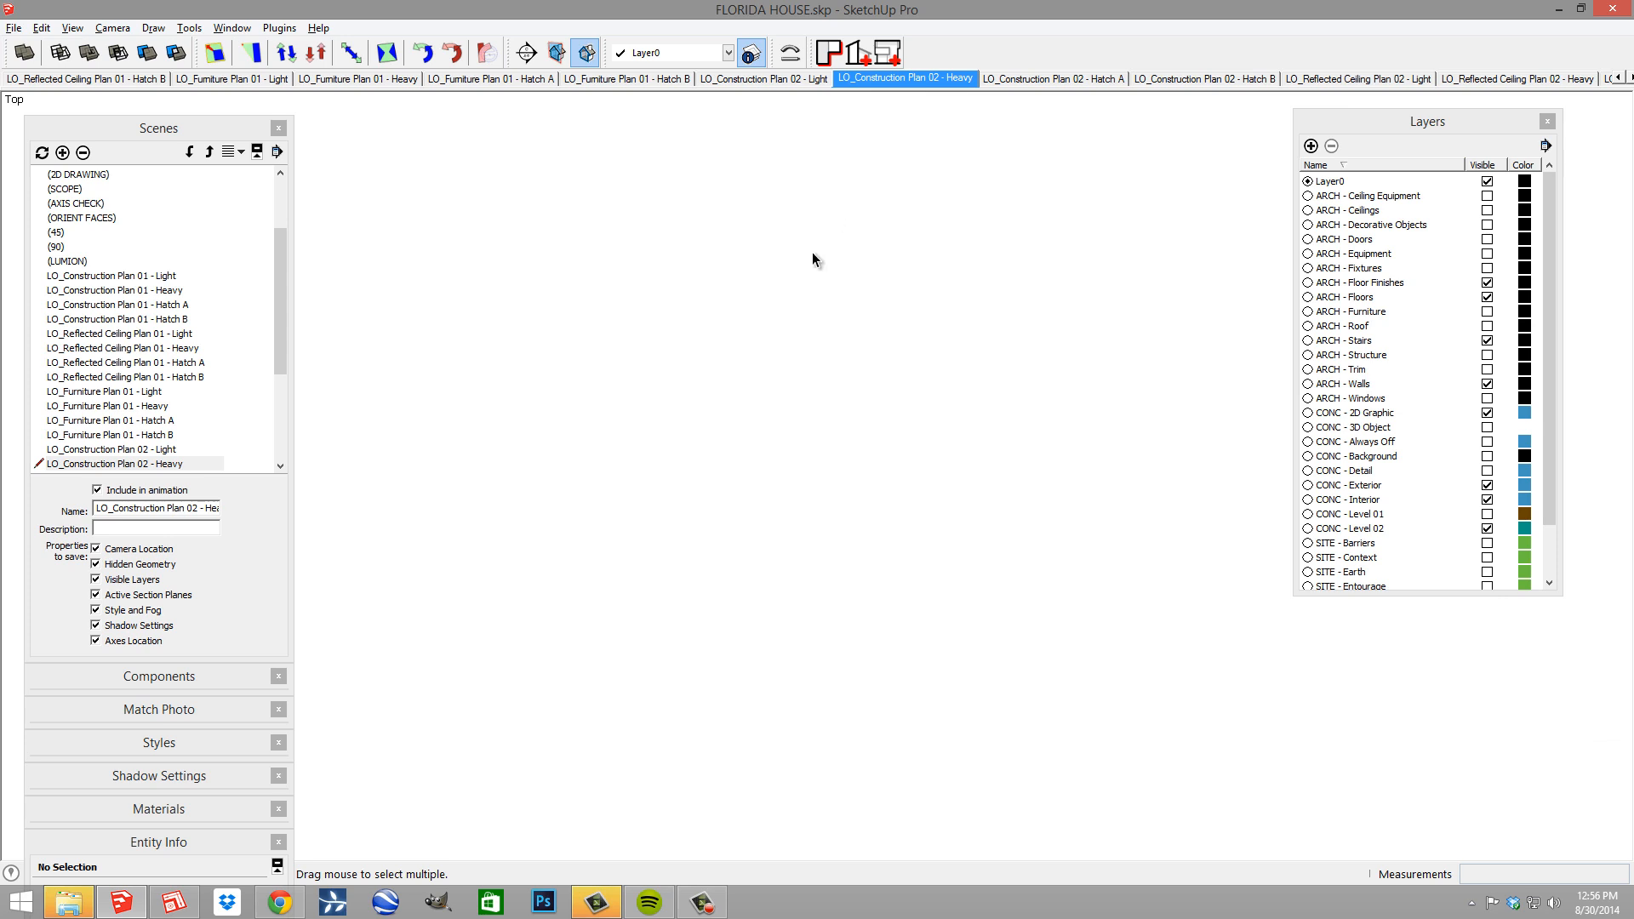
scroll(723, 425, "down", 4)
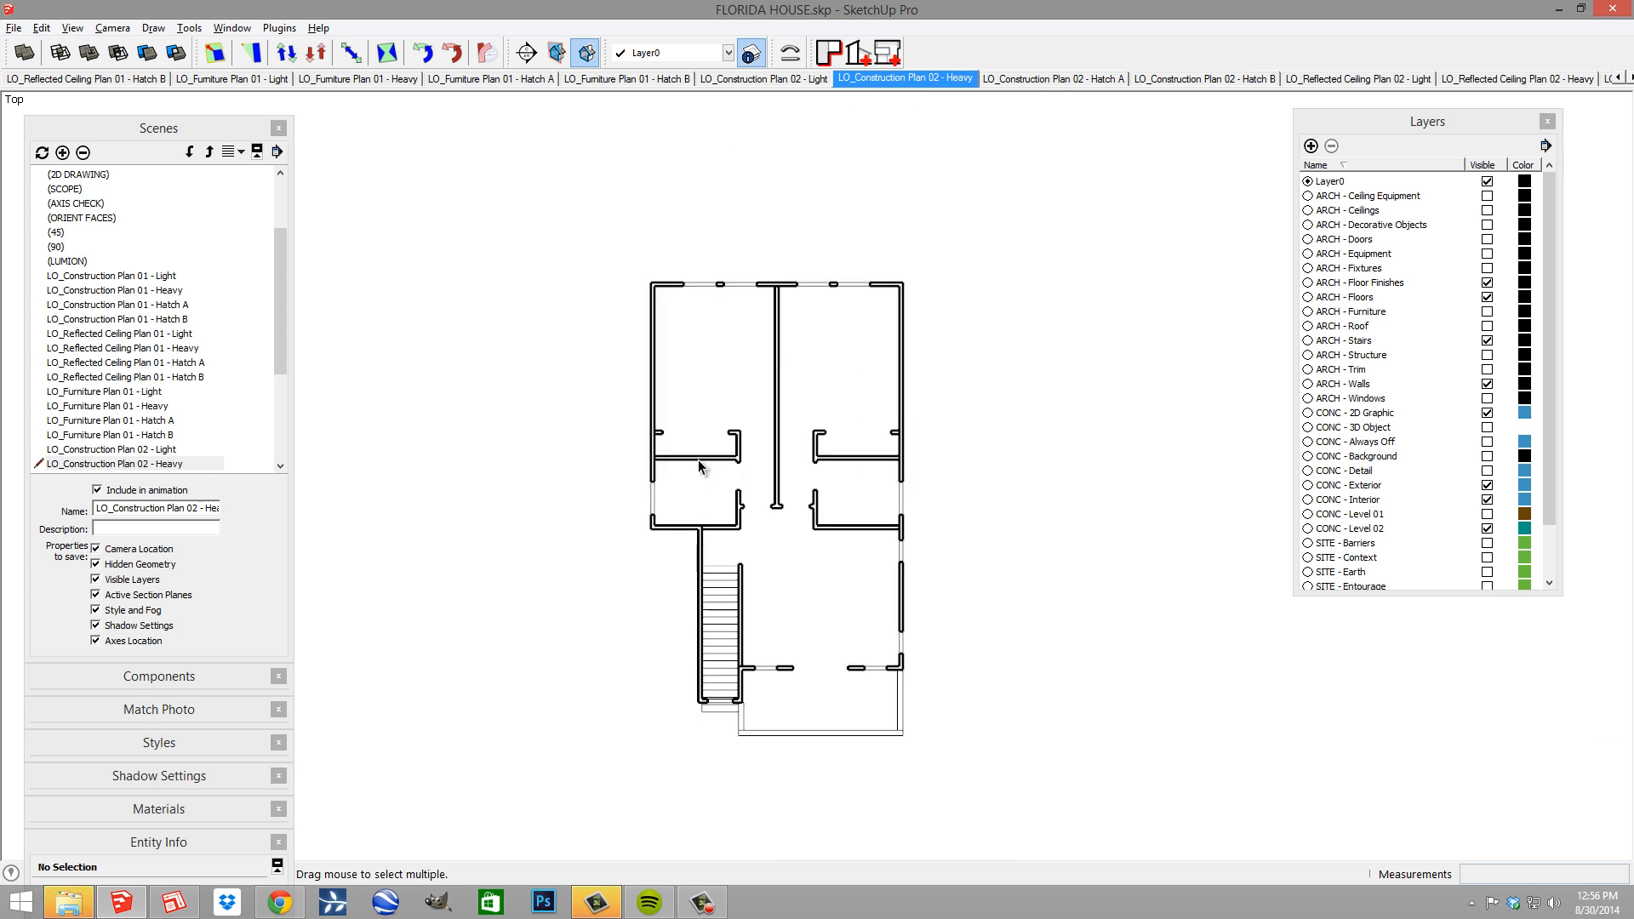
scroll(737, 527, "up", 3)
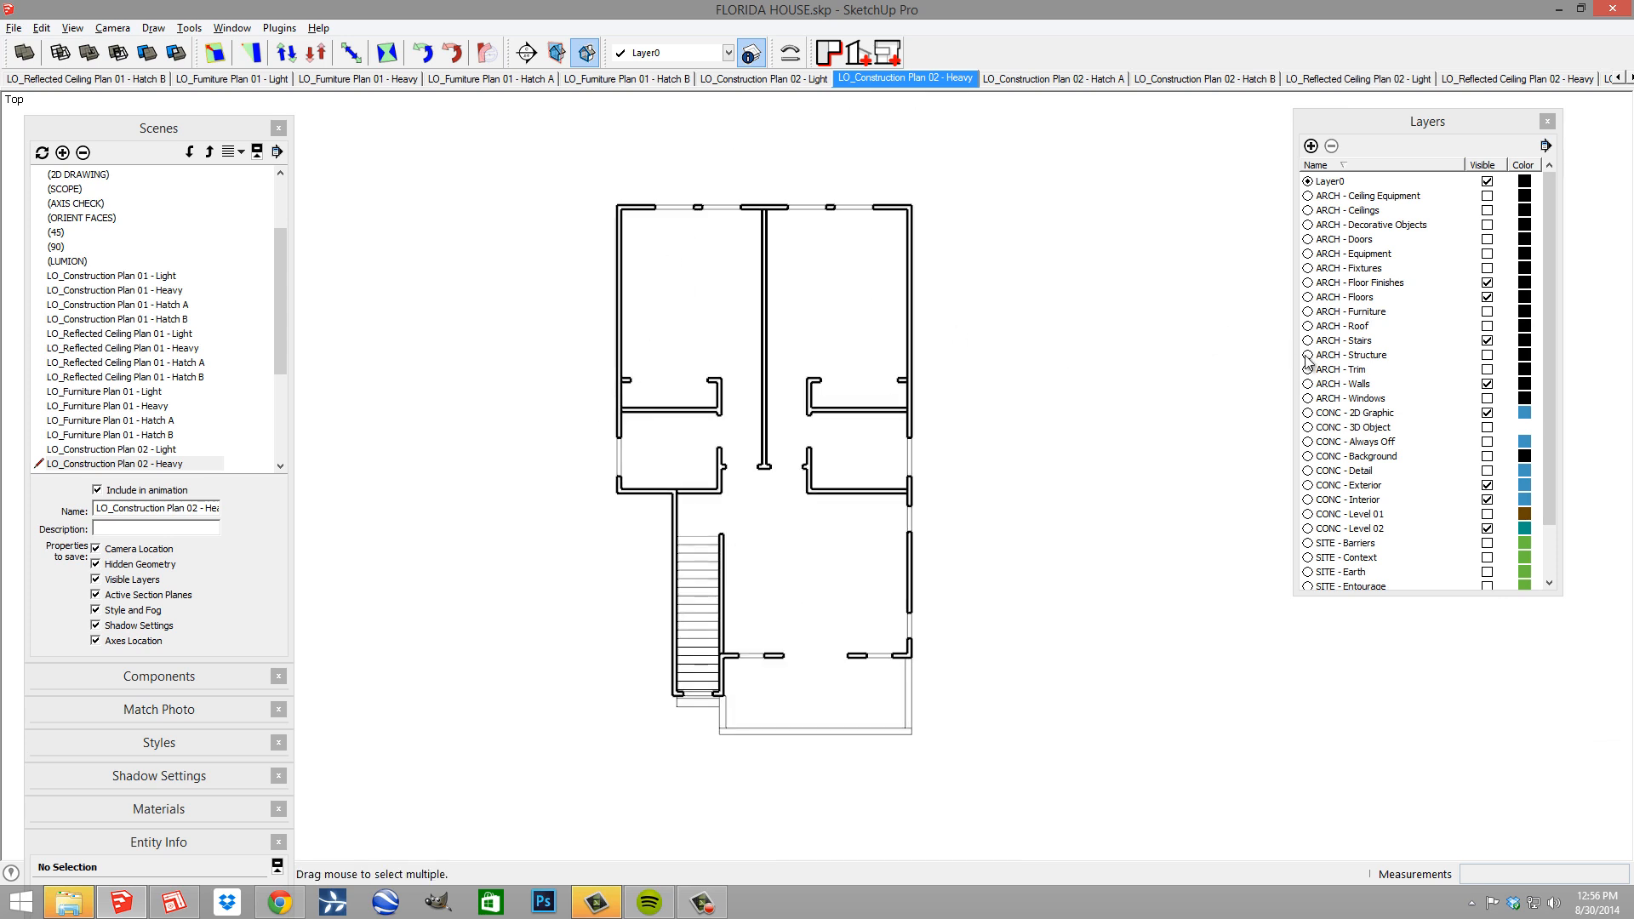
Turn on the ARCH - Roof layer in the Construction Plan 02 - Heavy scene
left_click(1370, 327)
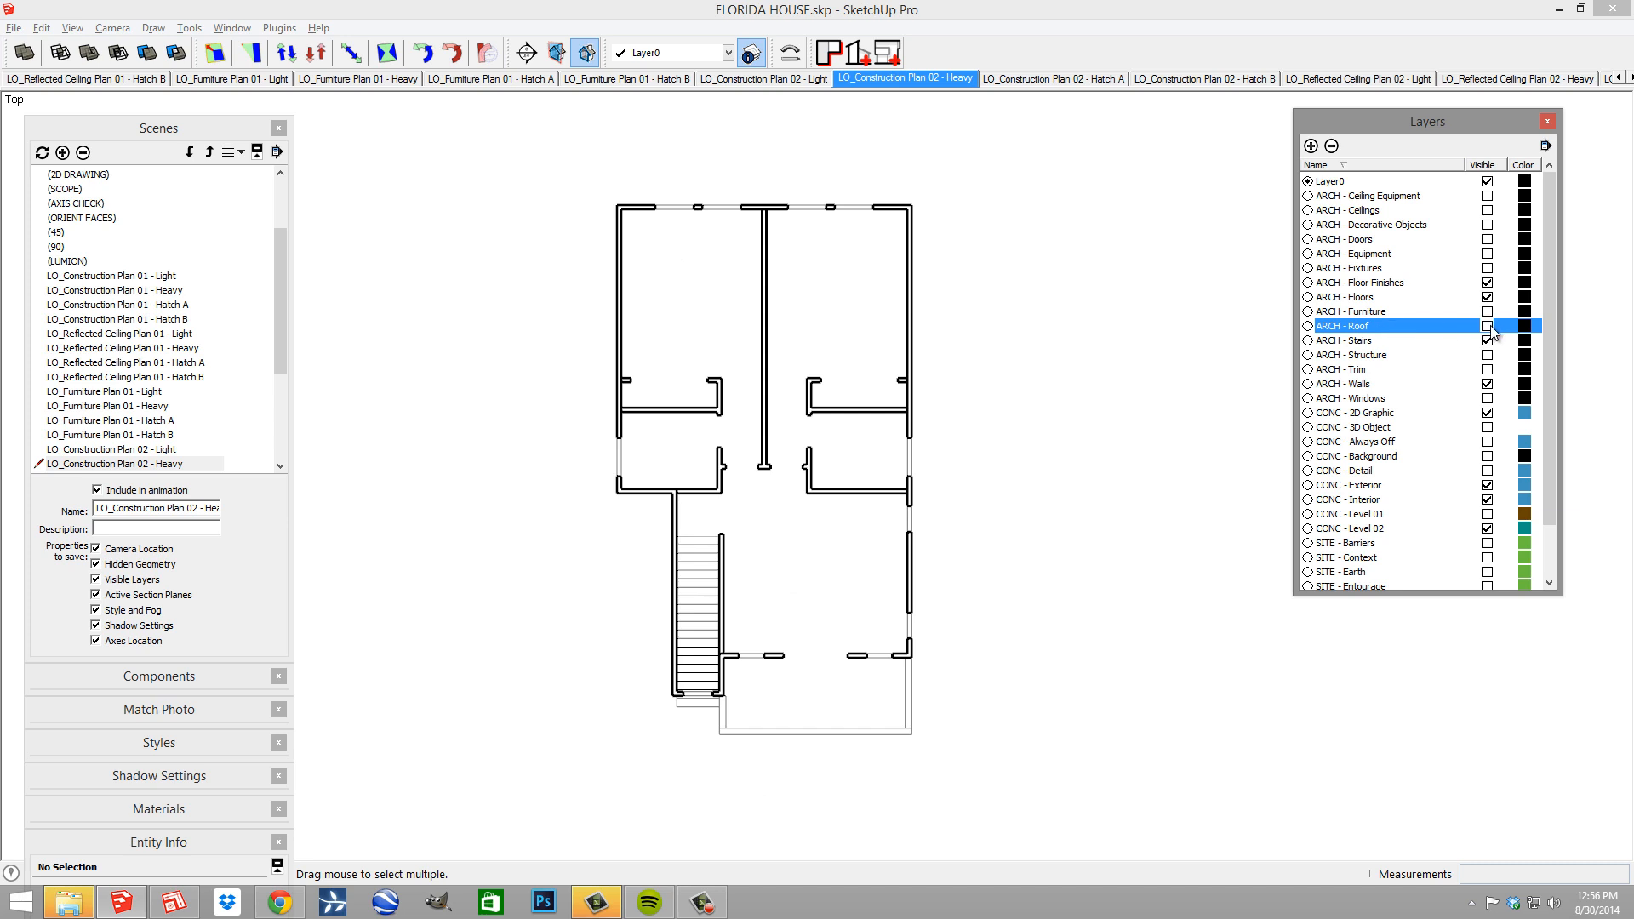
left_click(1487, 327)
scroll(703, 481, "down", 2)
left_click(1174, 376)
scroll(568, 392, "down", 4)
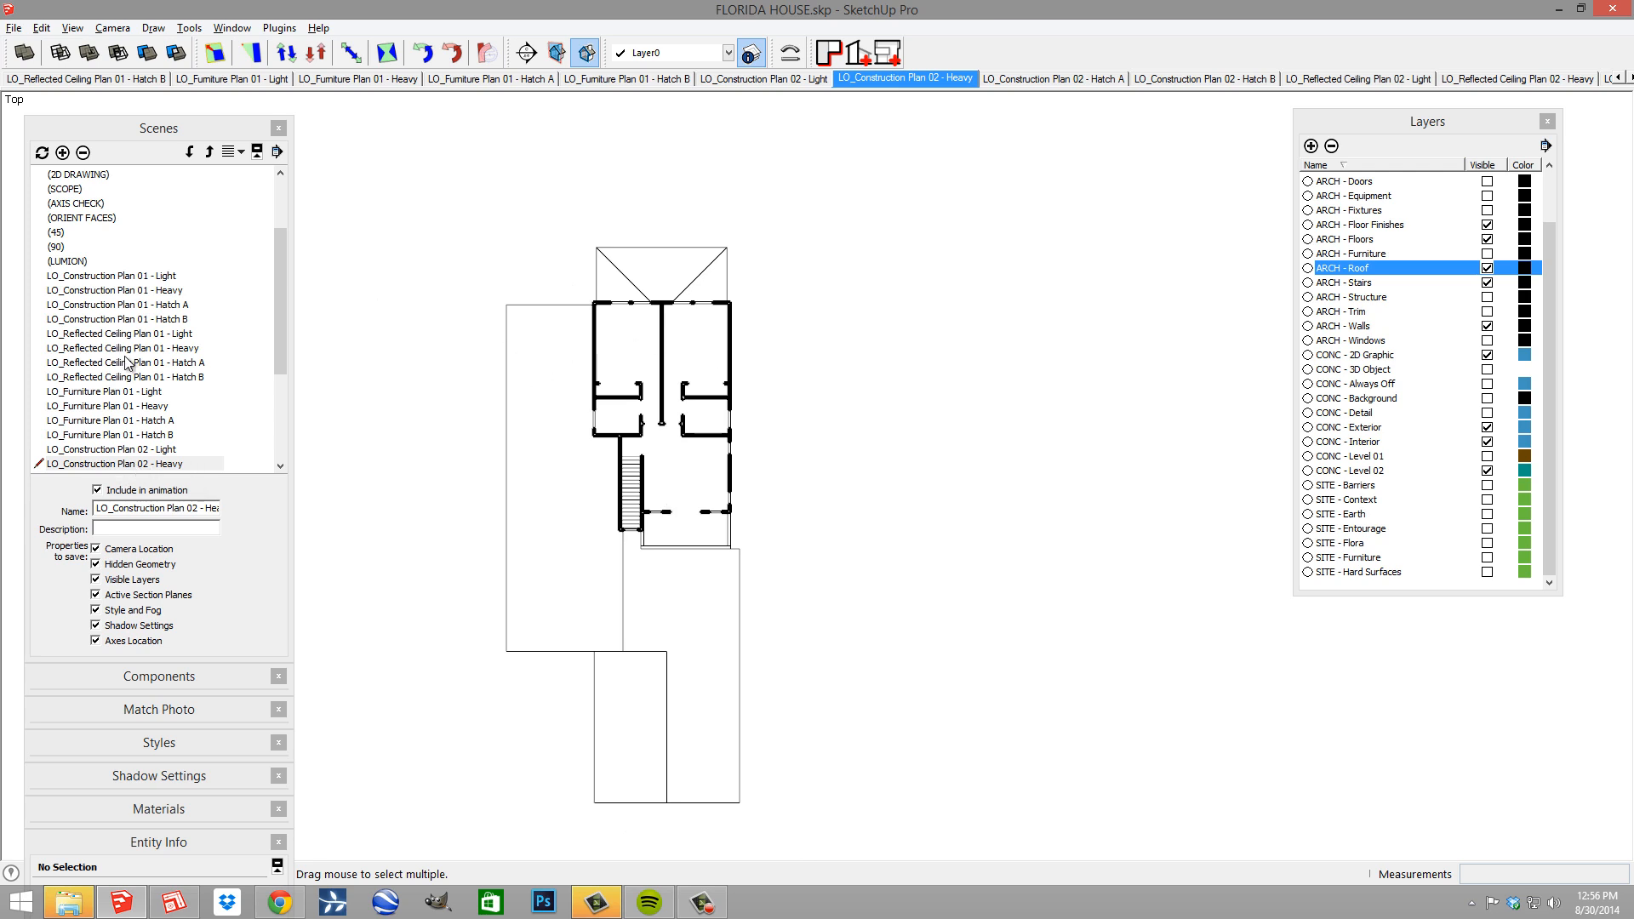
Update only the visible layers of the LO_Construction Plan 02 - Heavy scene and reactivate that scene
left_click(42, 153)
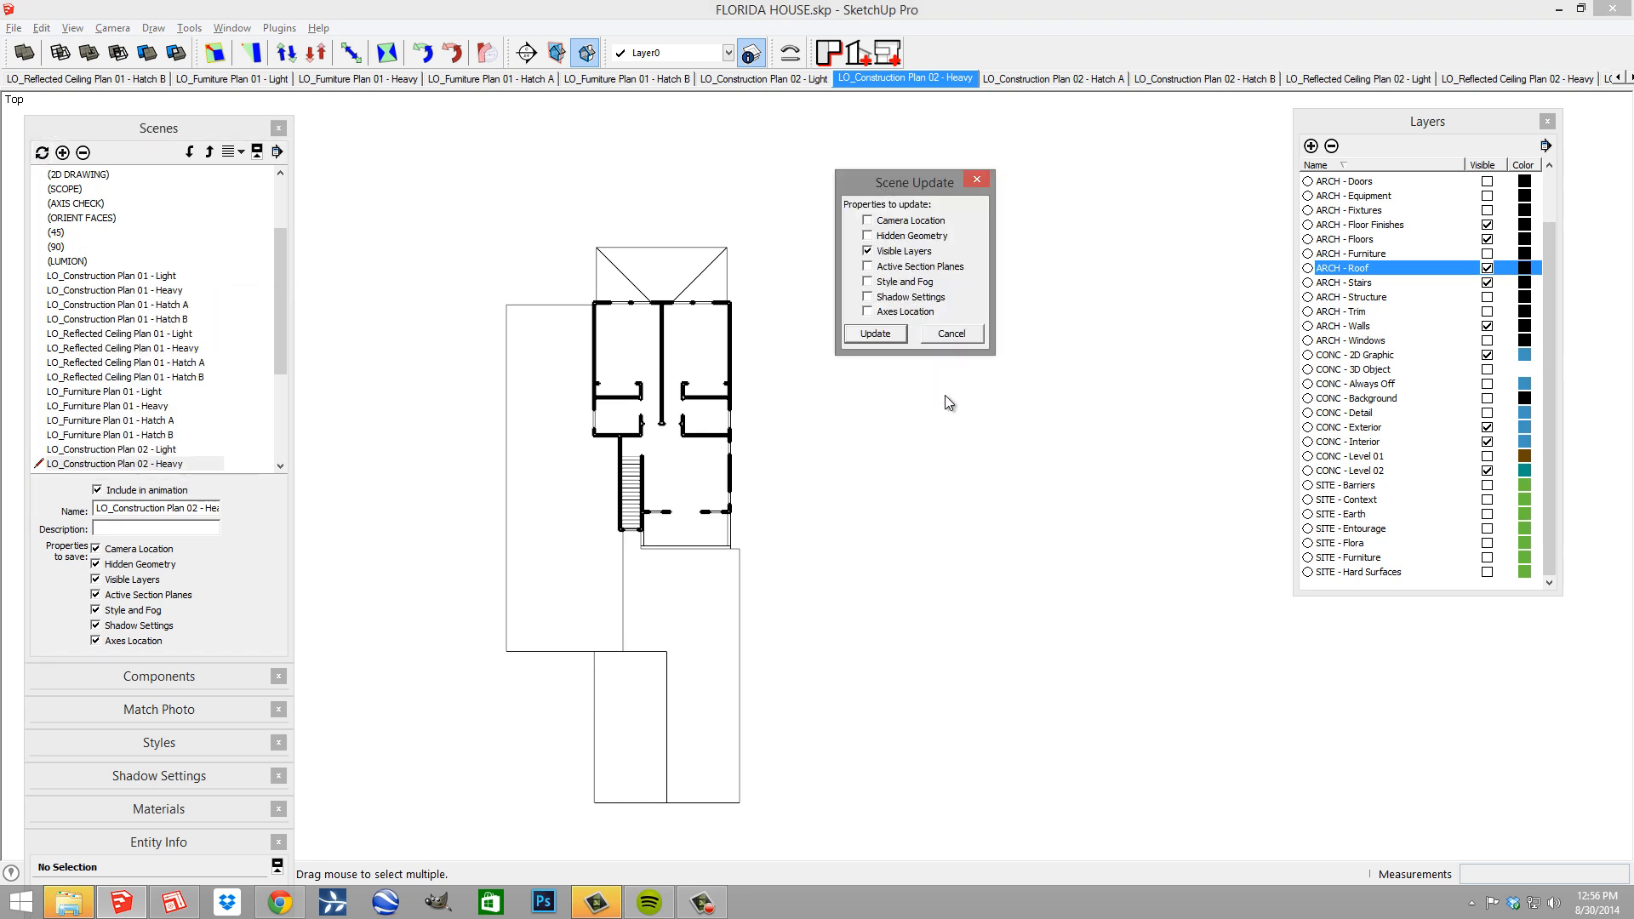
left_click(874, 333)
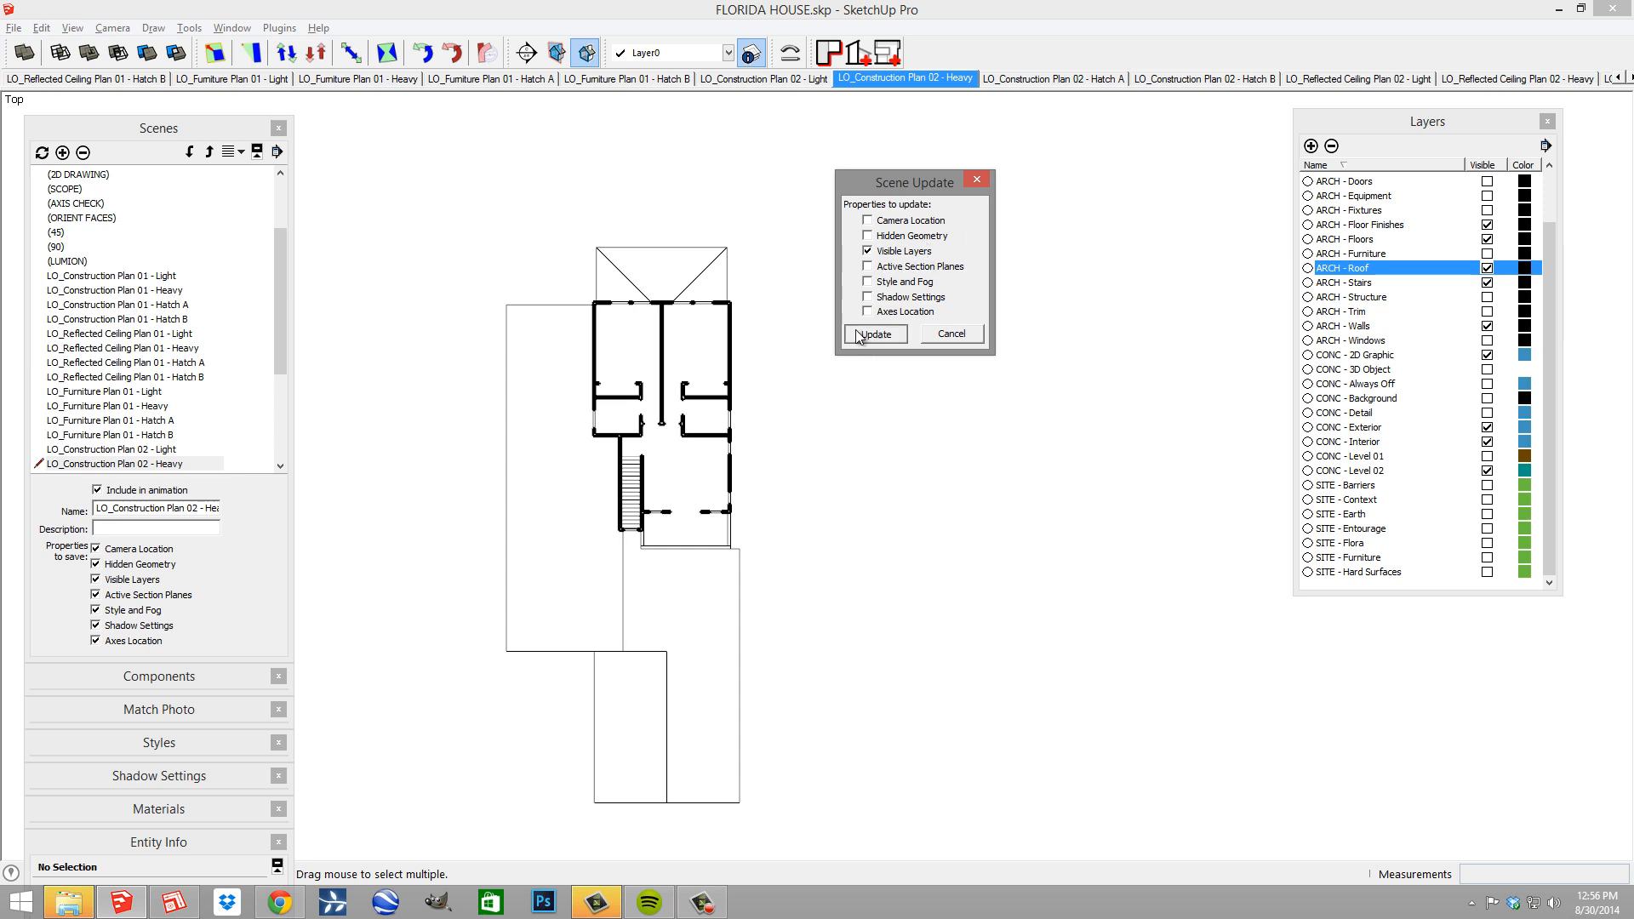
left_click(927, 80)
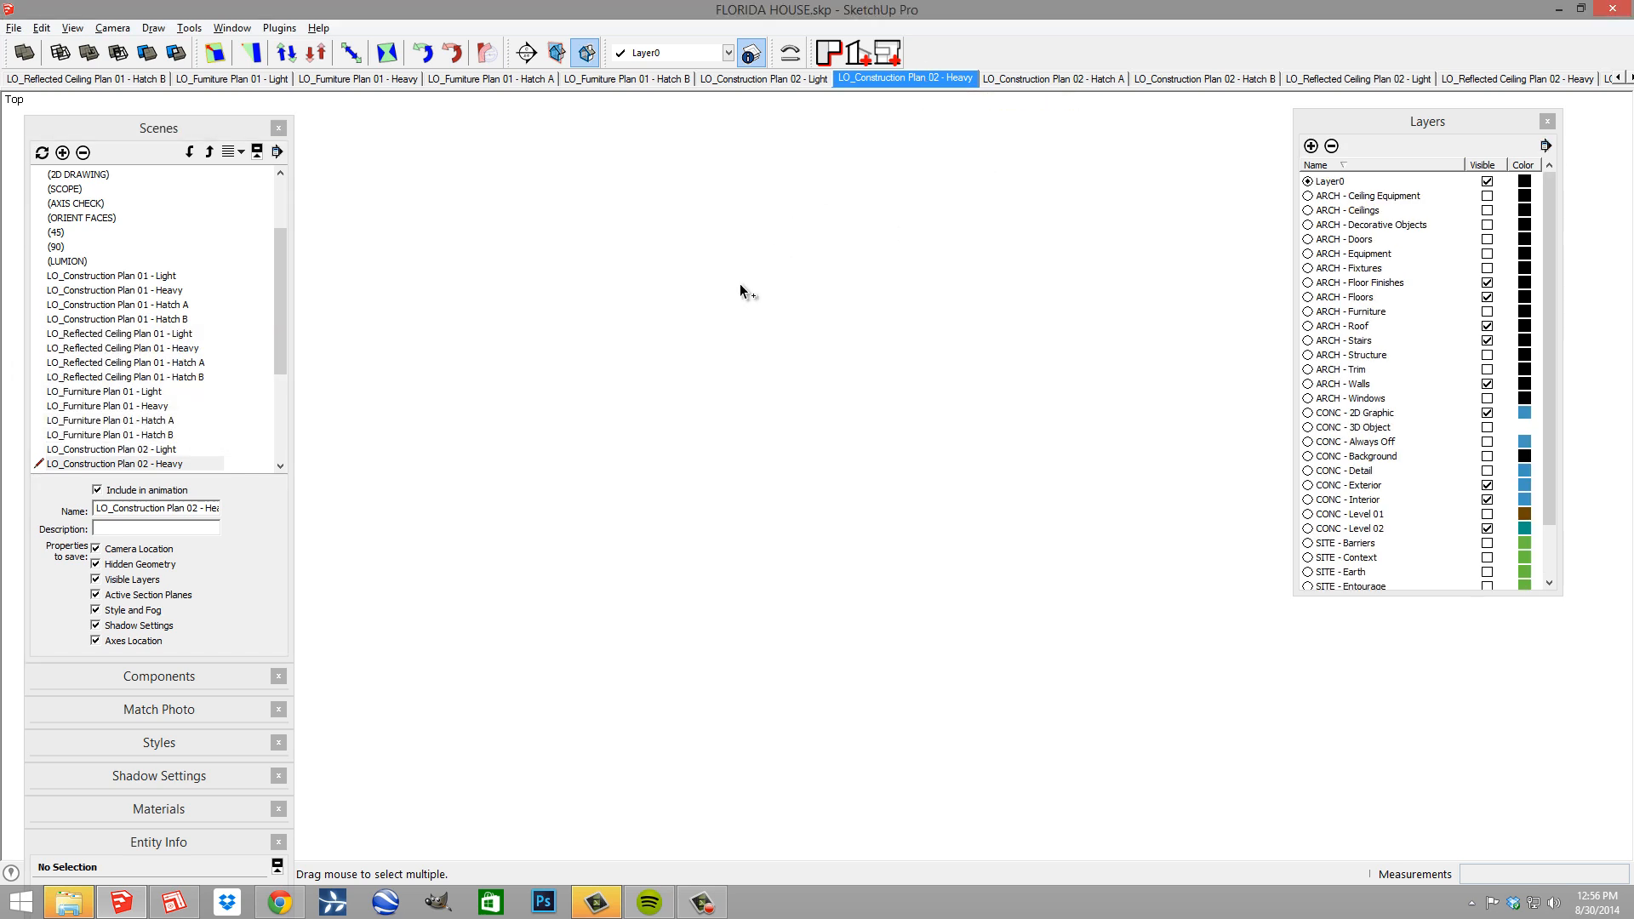
Switch to LayOut and update the out-of-date FLORIDA HOUSE model reference in the document setup
key("alt+Tab")
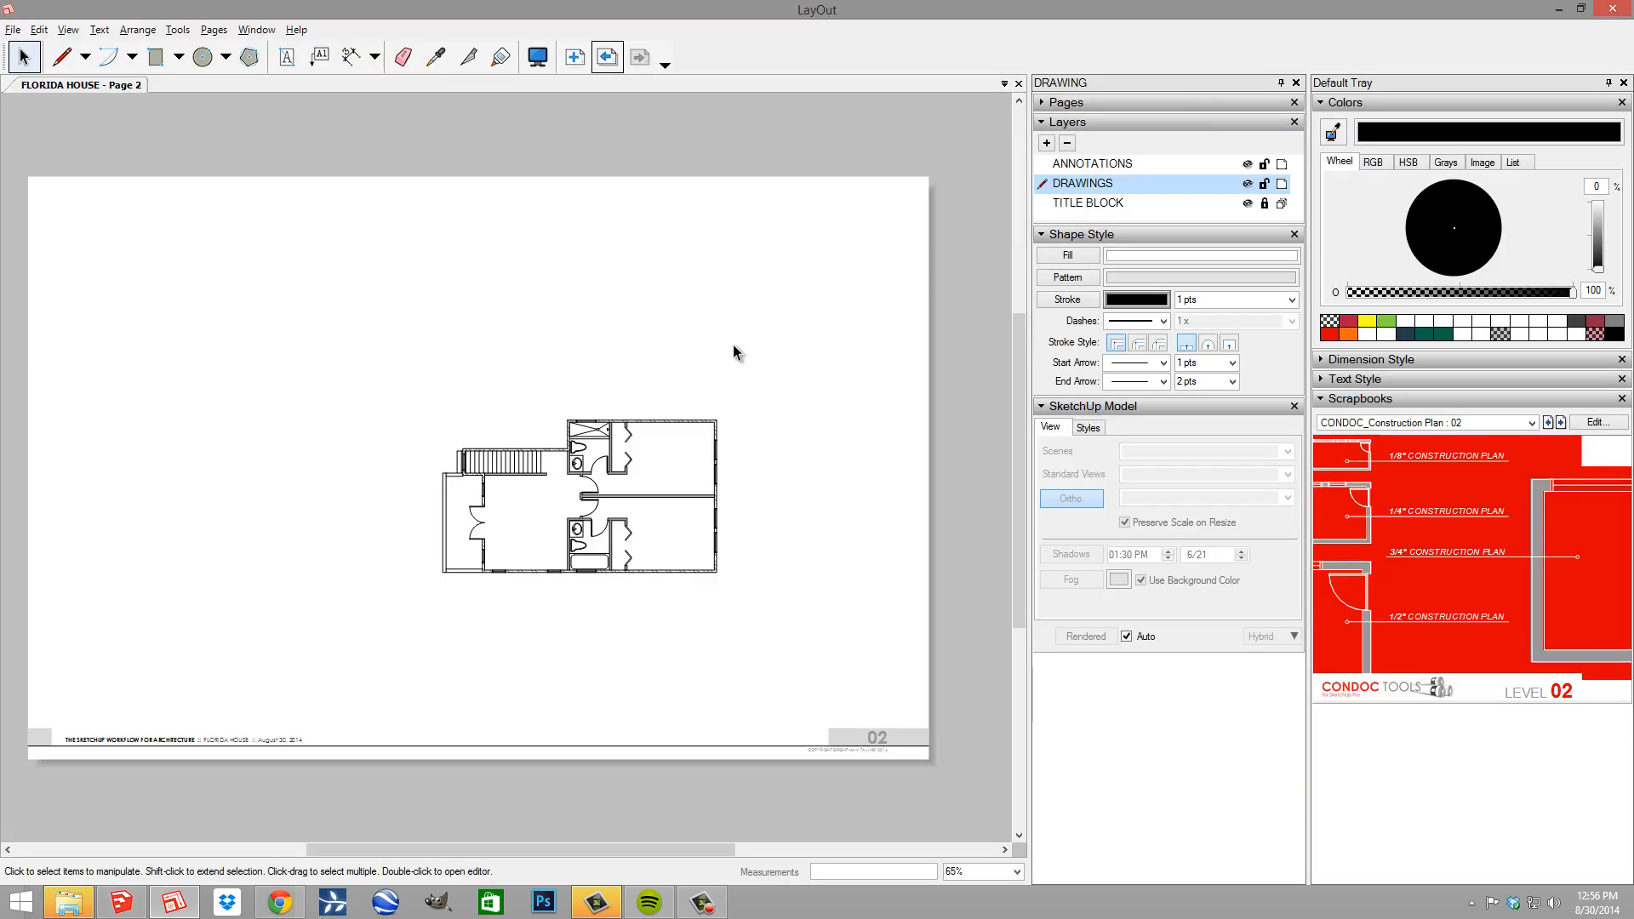
left_click(13, 29)
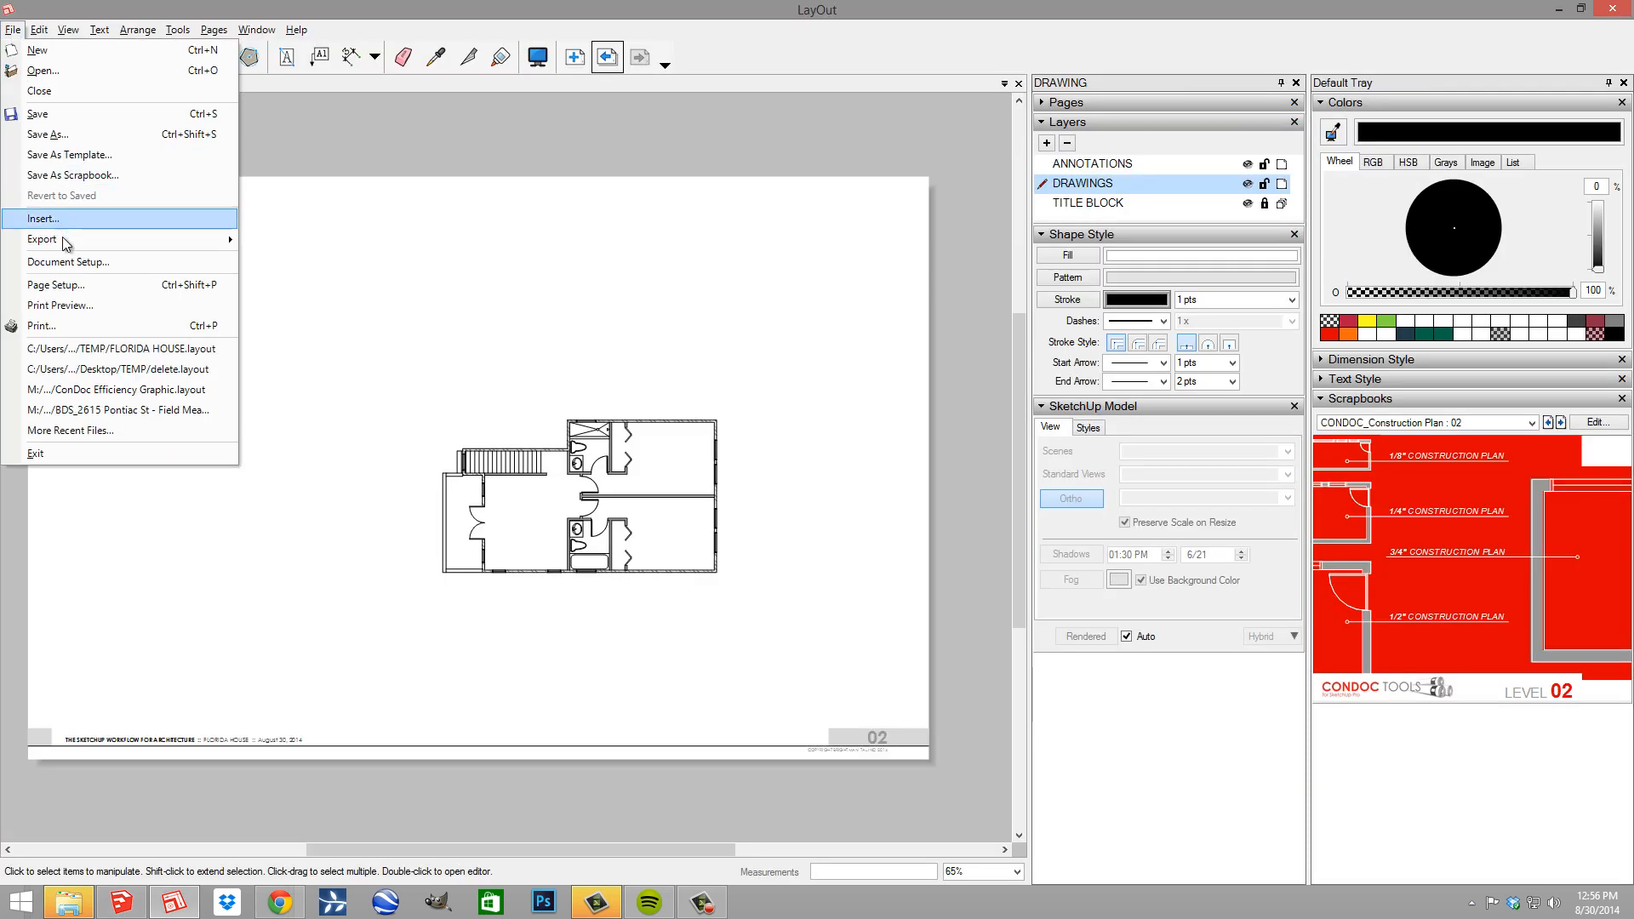
left_click(72, 262)
left_click(274, 129)
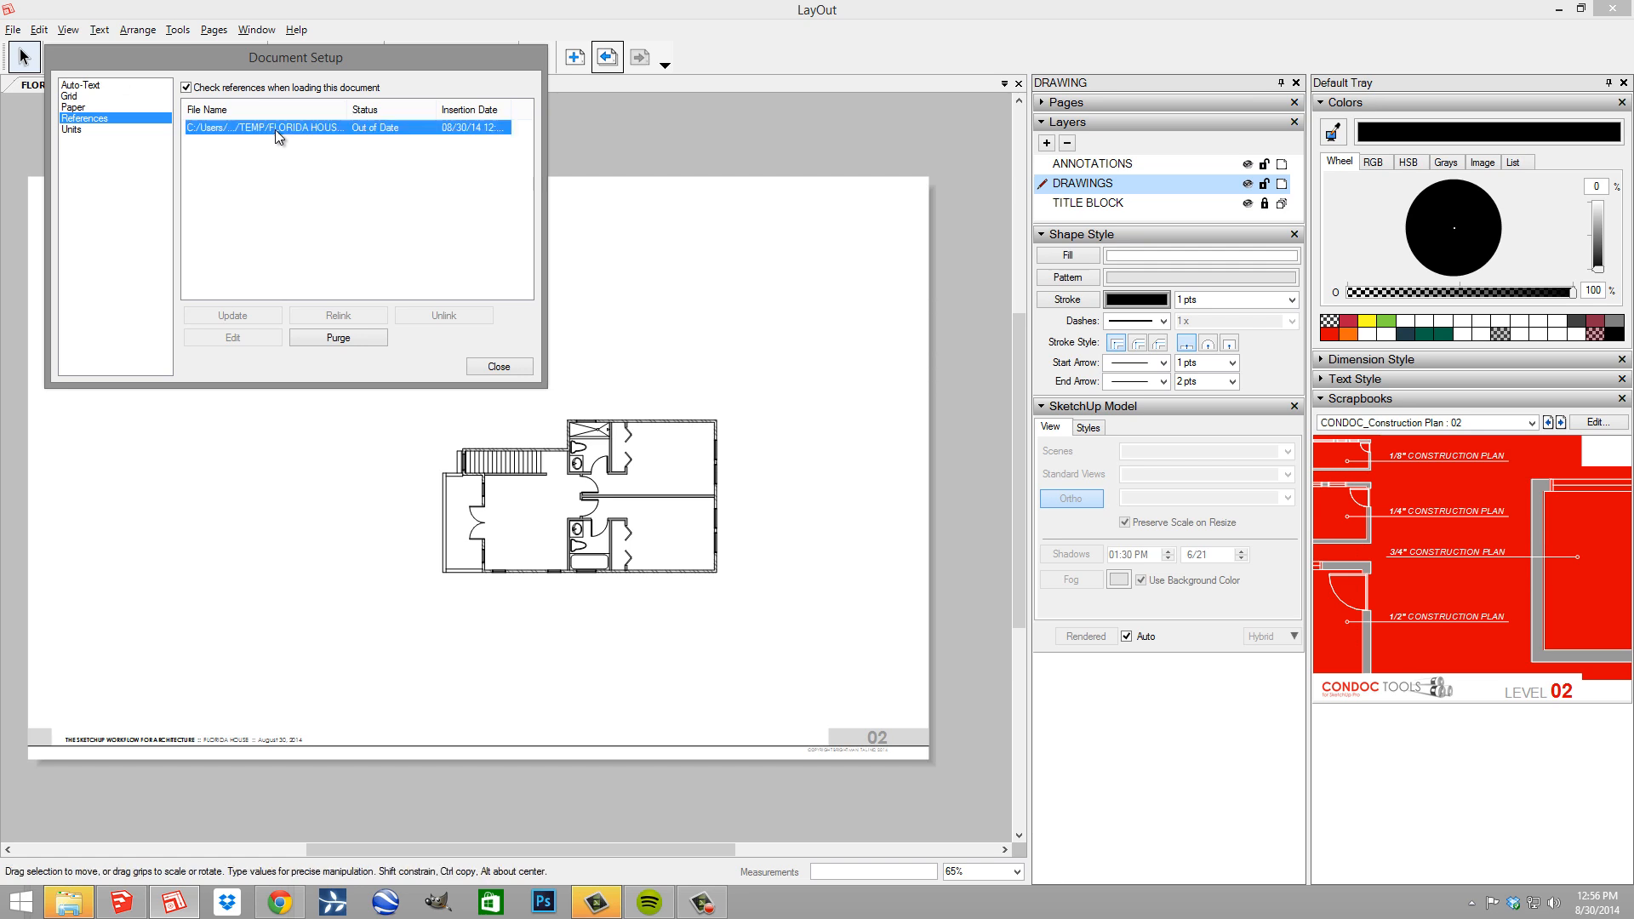
left_click(228, 314)
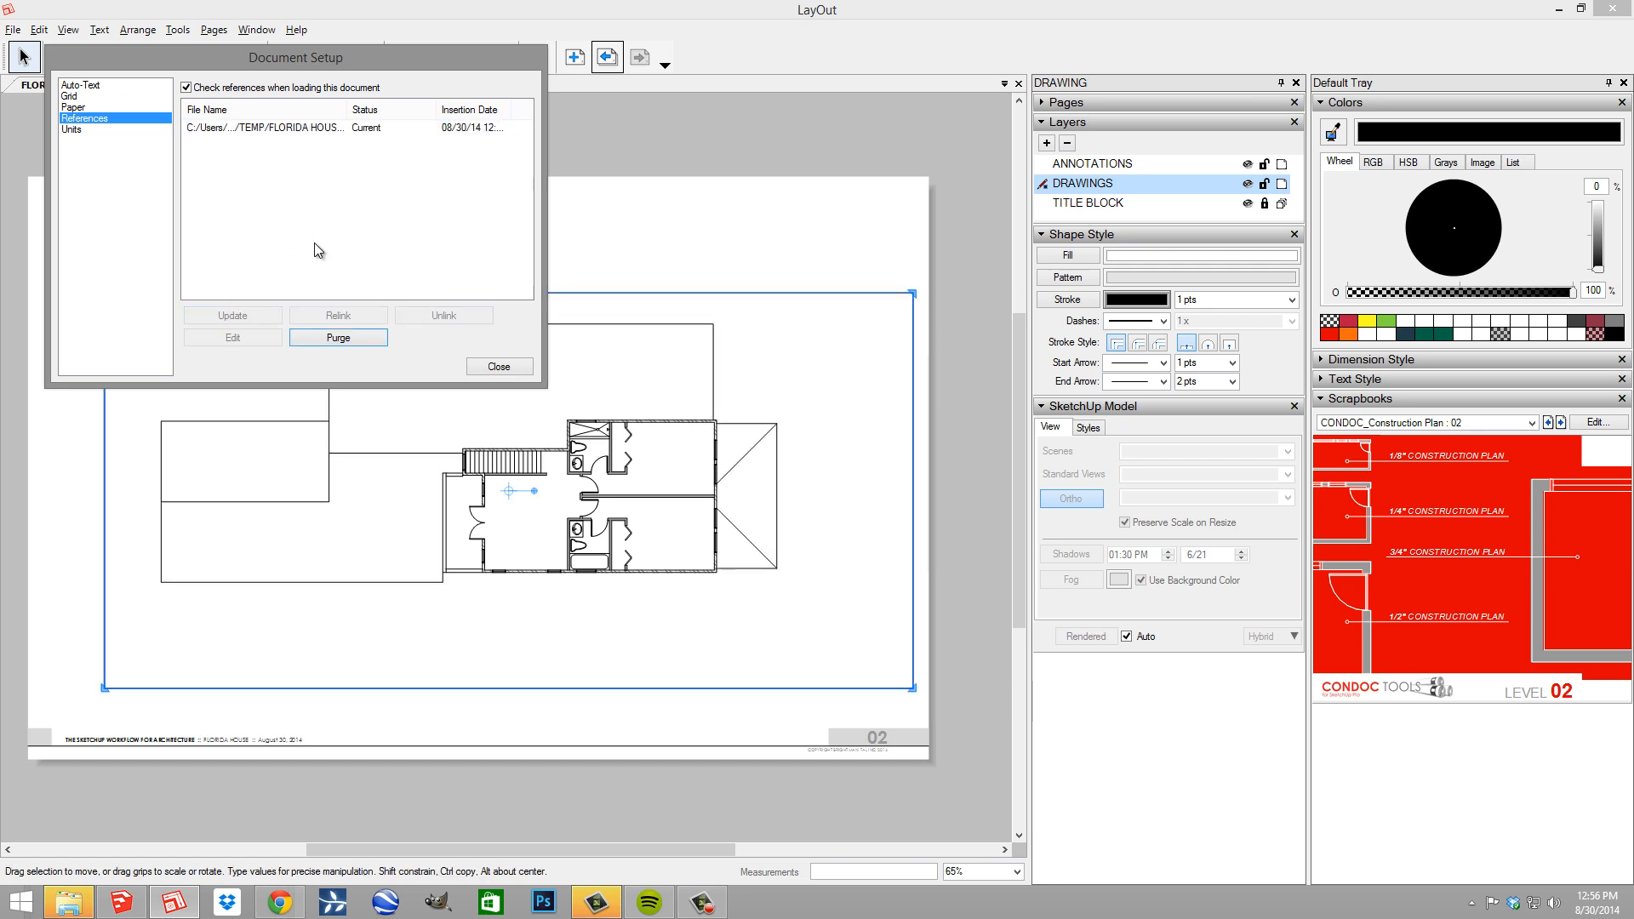
left_click(498, 367)
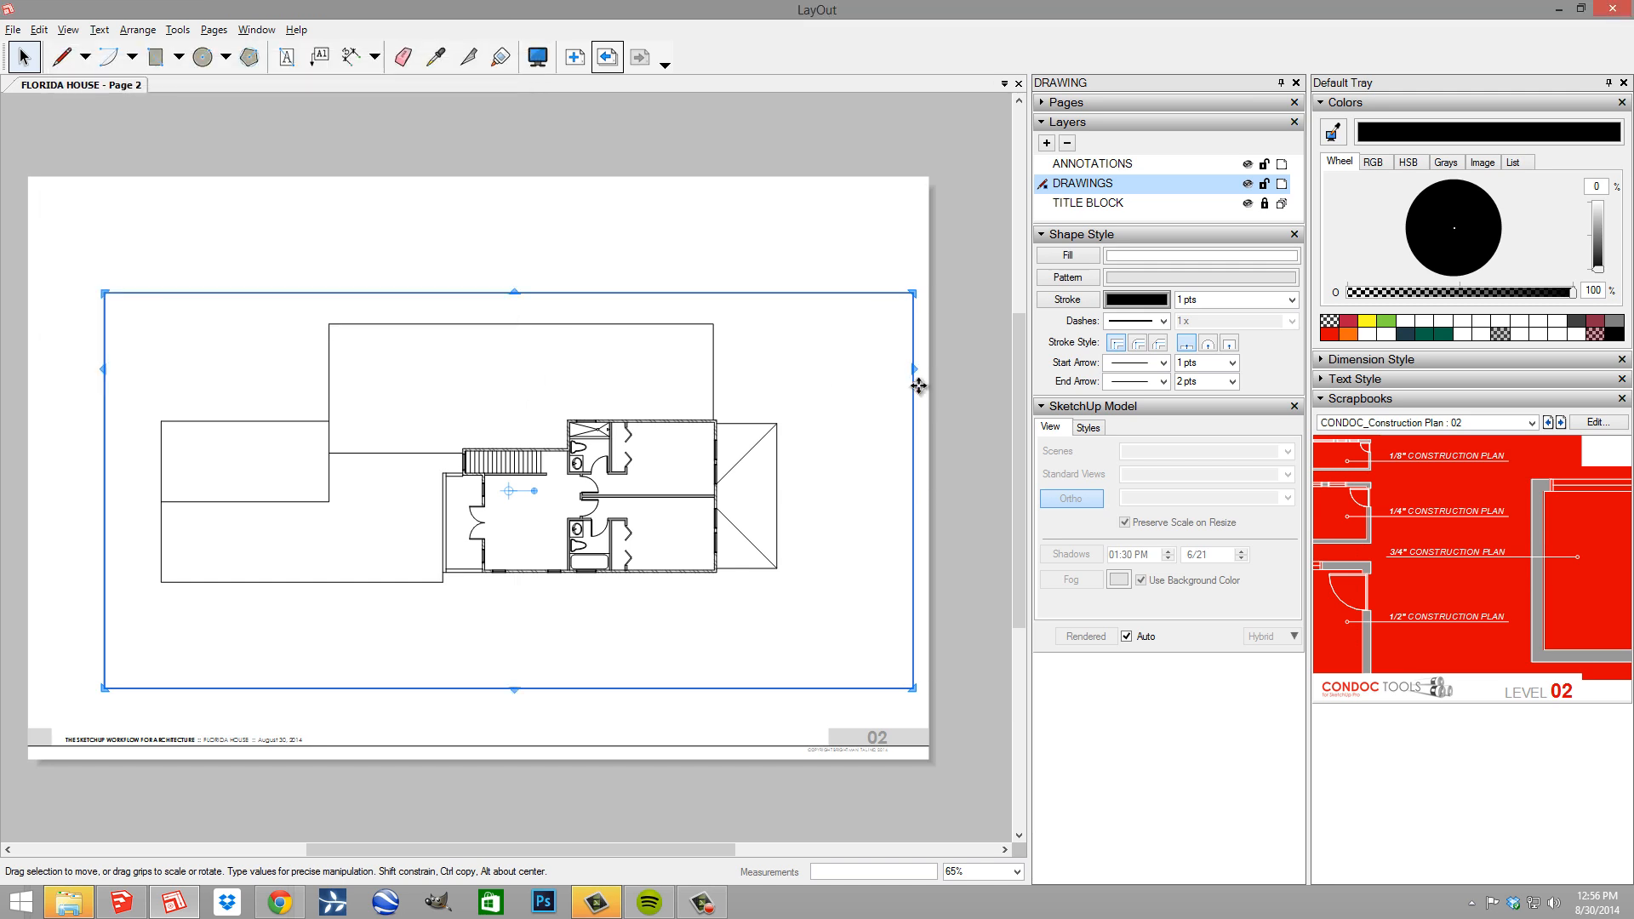
left_click(961, 407)
Add a layer named GUIDES above ANNOTATIONS and share it across all pages
scroll(710, 387, "down", 2)
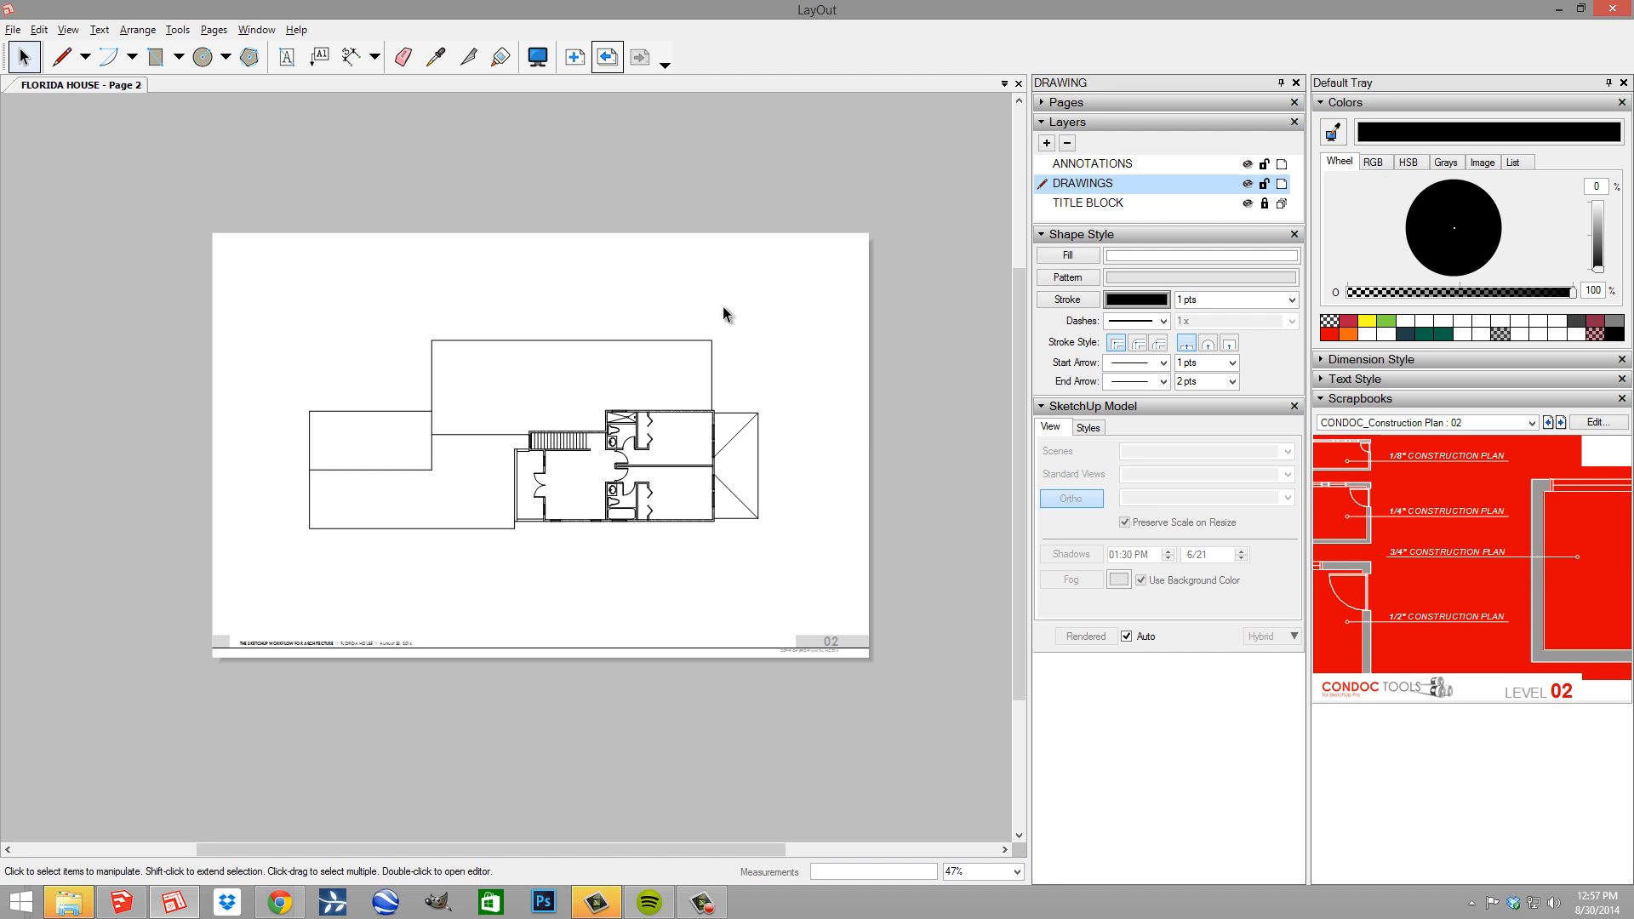
middle_click_drag(644, 363, 657, 386)
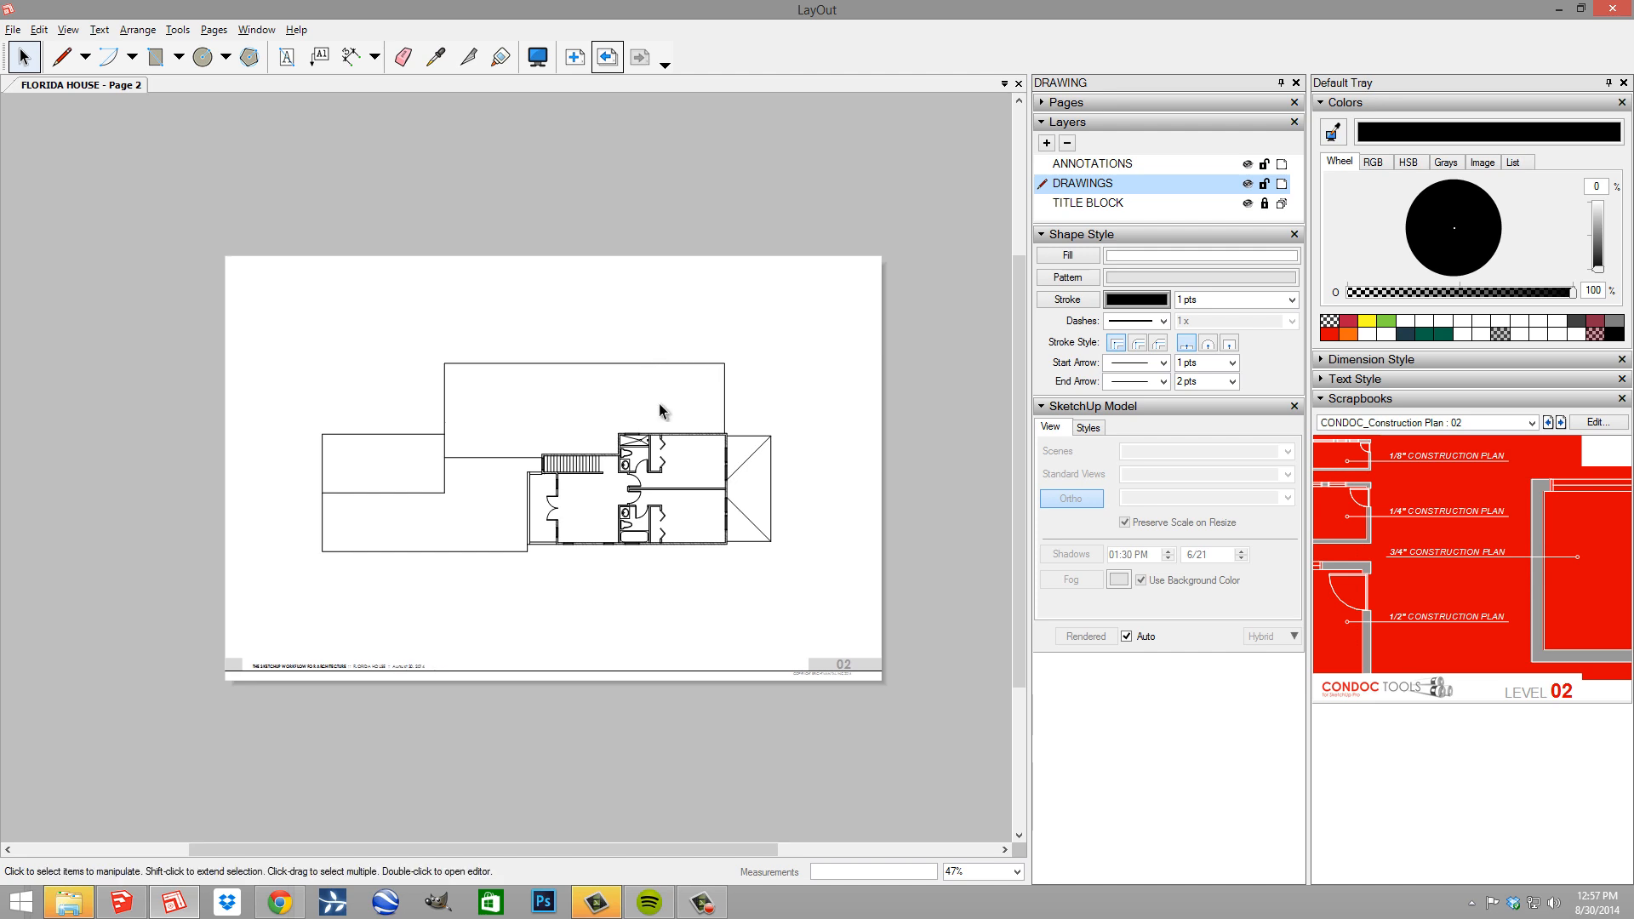
key("l")
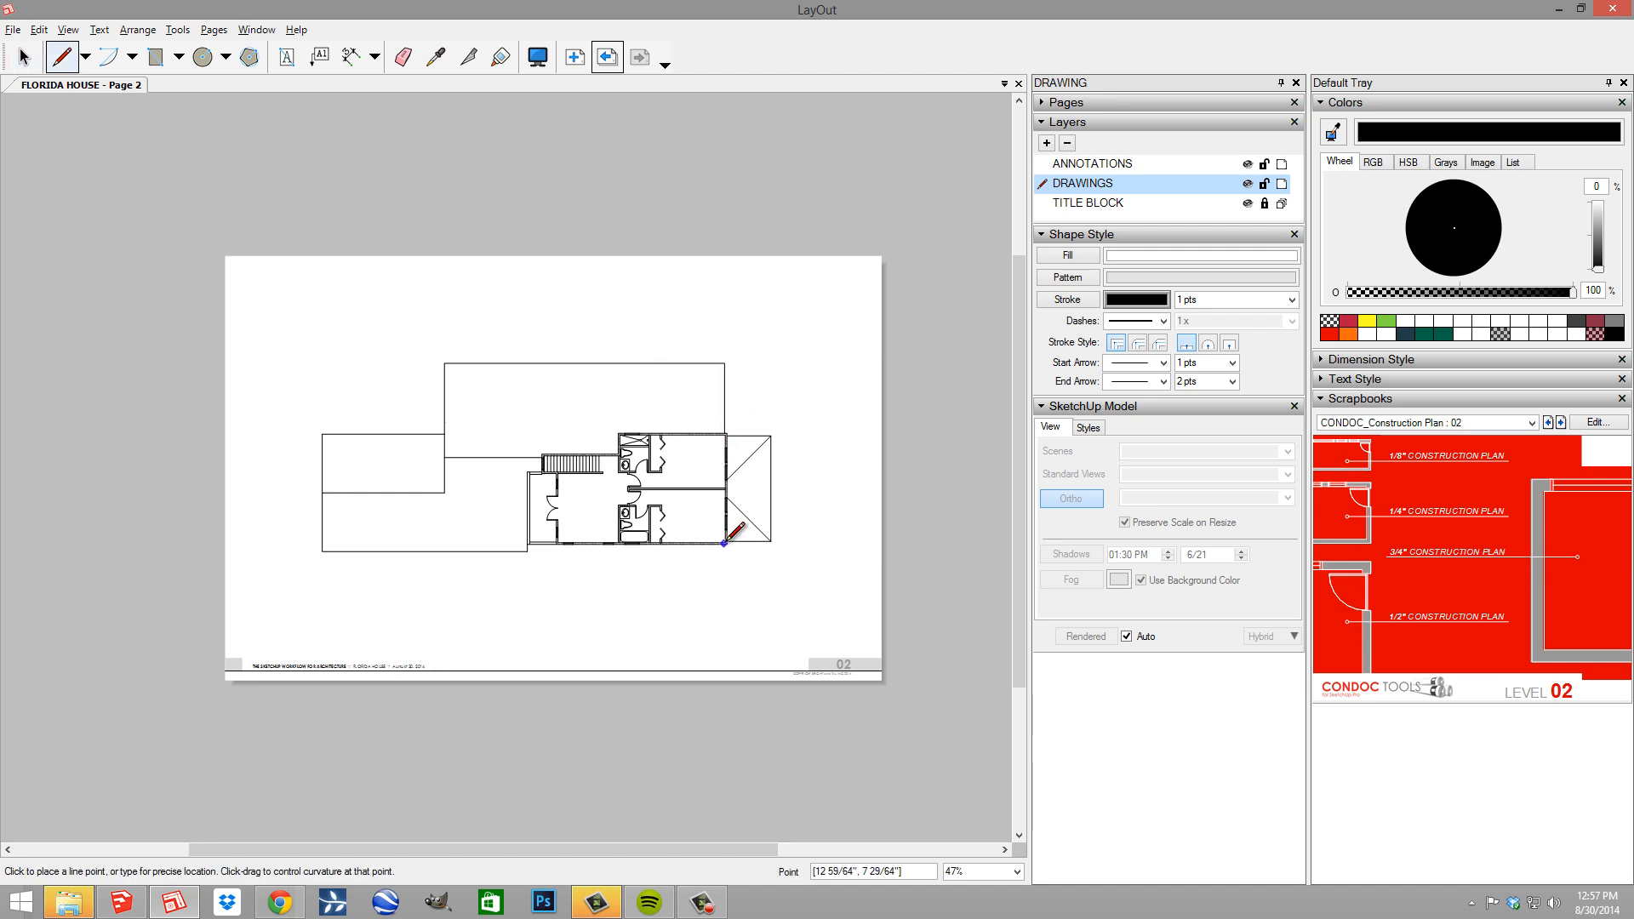
scroll(717, 505, "up", 2)
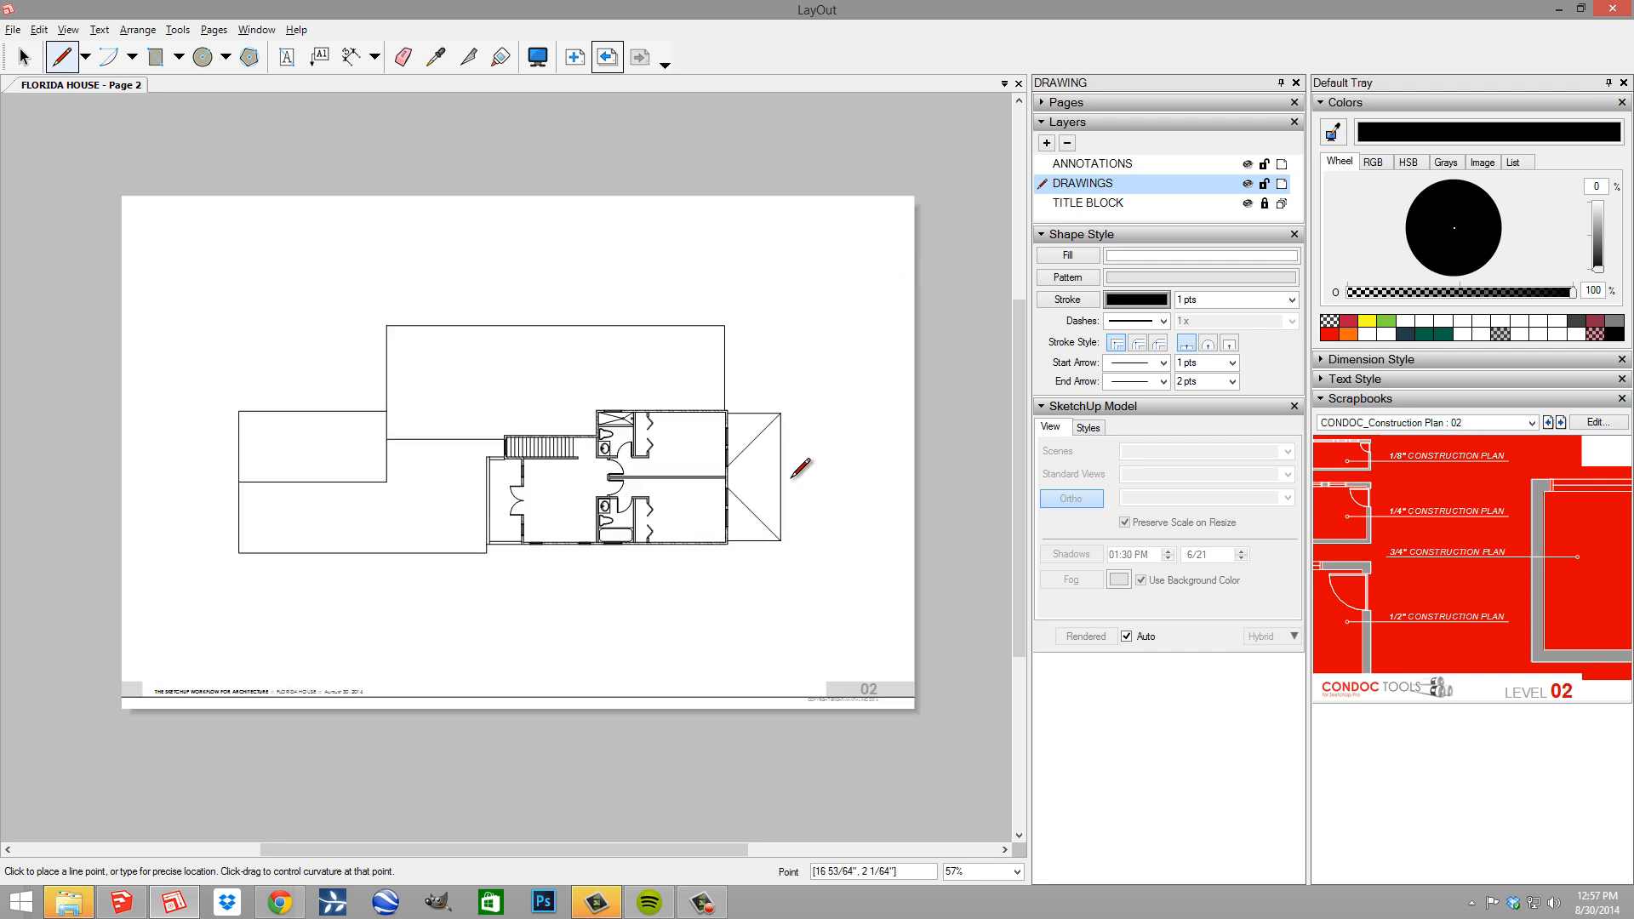
left_click(1108, 167)
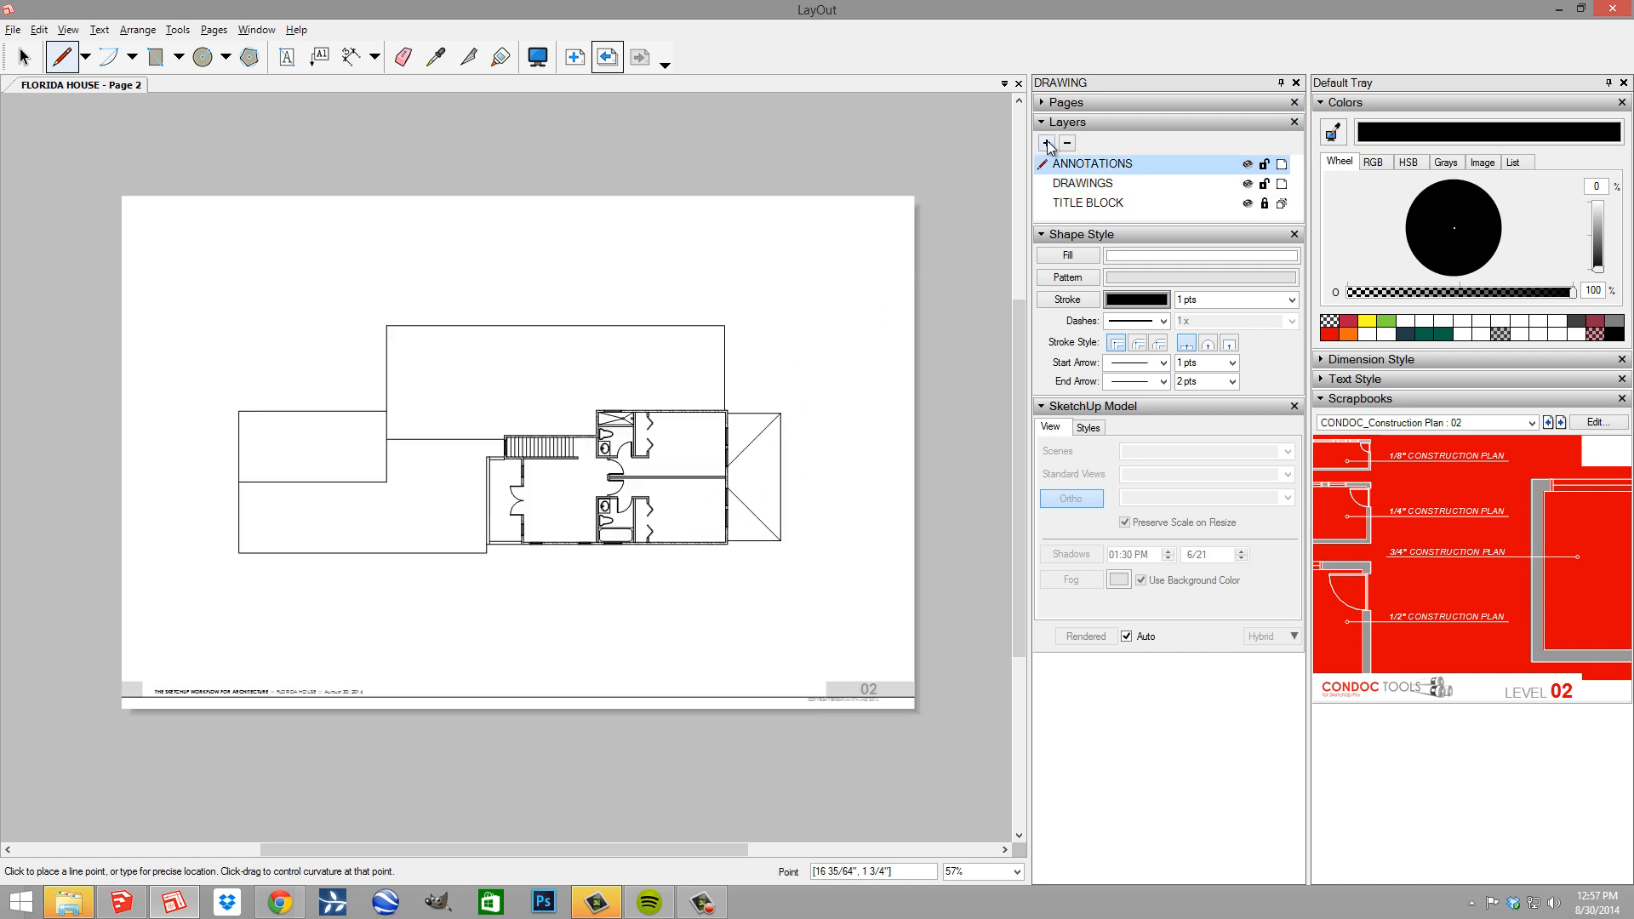
left_click(1047, 143)
double_click(1109, 165)
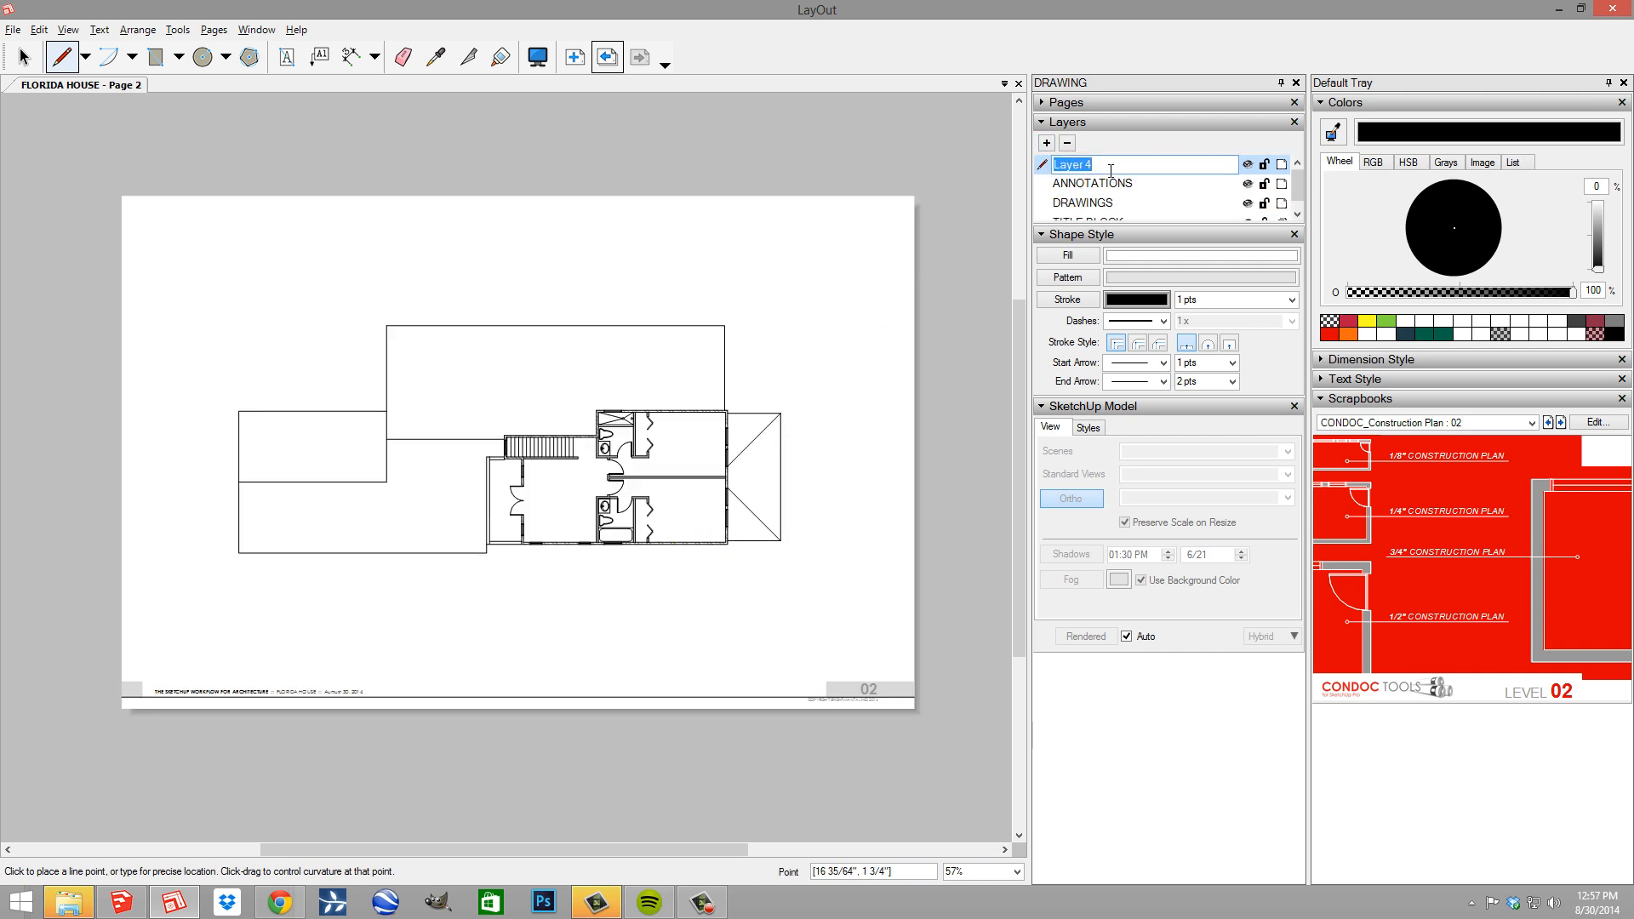
type("GUIDES")
key("Return")
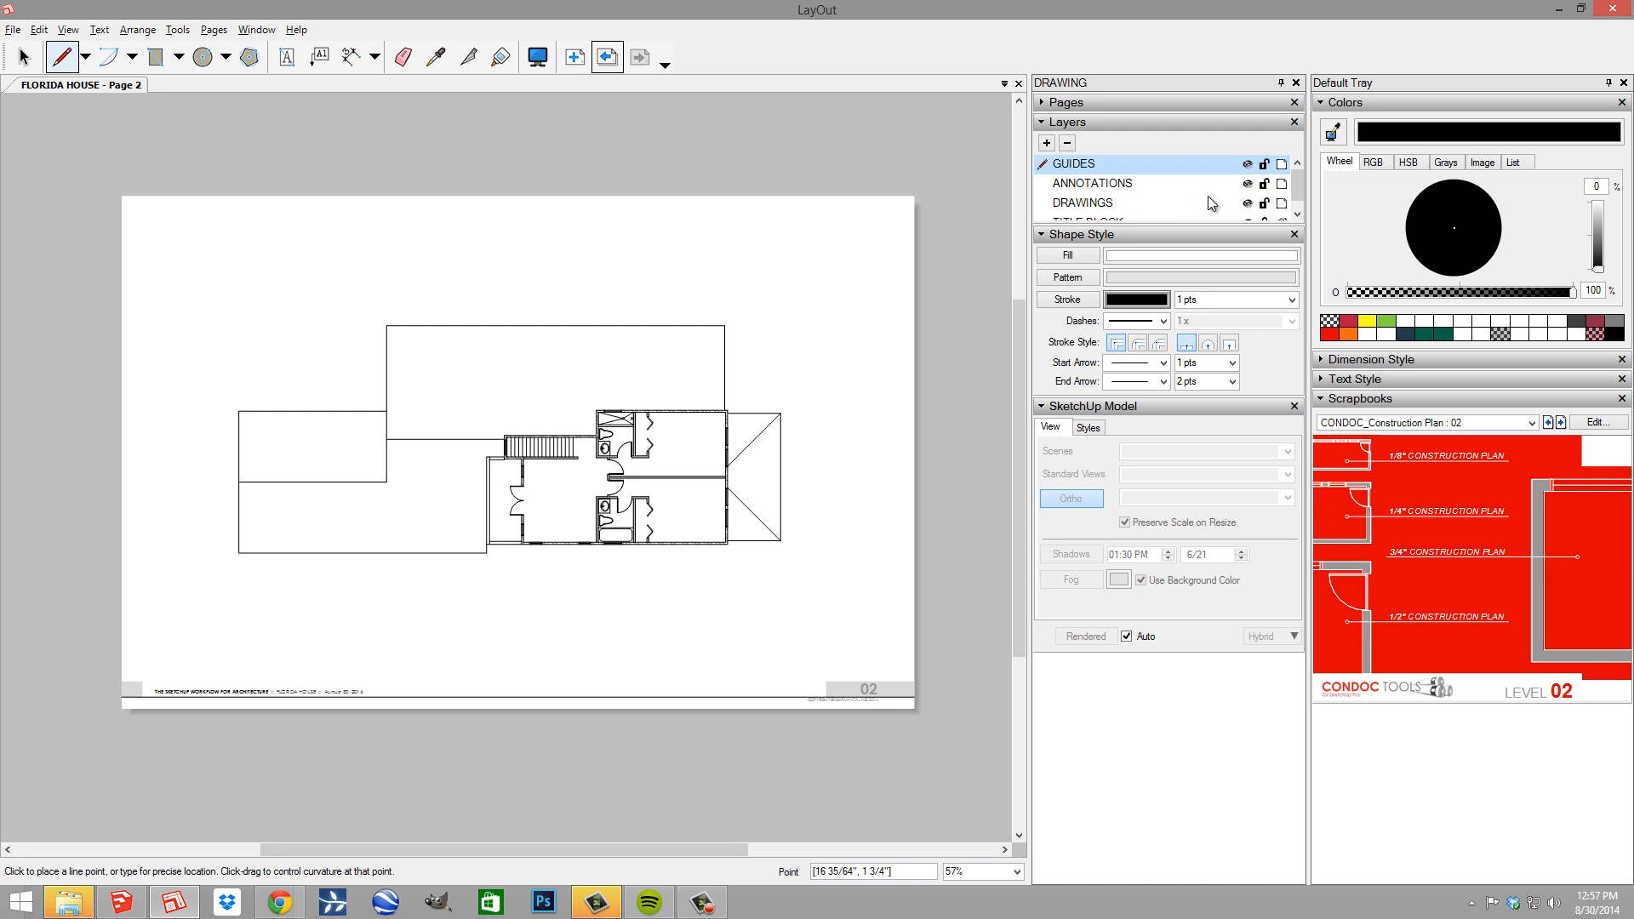
left_click(1281, 164)
Draw a horizontal guide line above the plan, extending past both page edges, and colour its stroke green
left_click(84, 263)
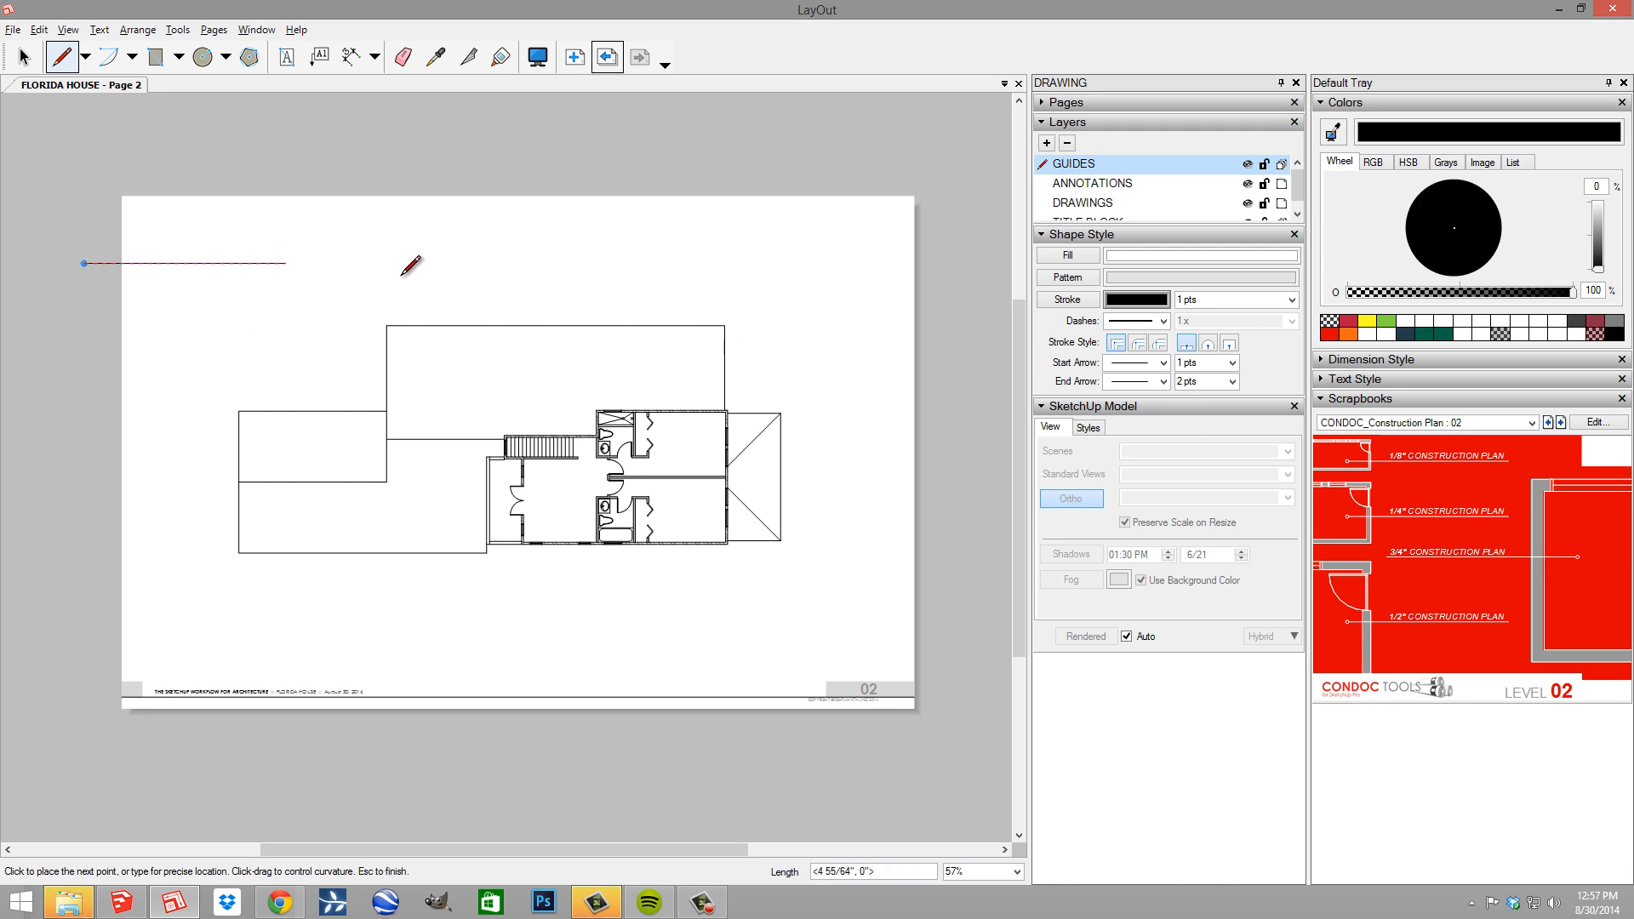
left_click(987, 263)
key("space")
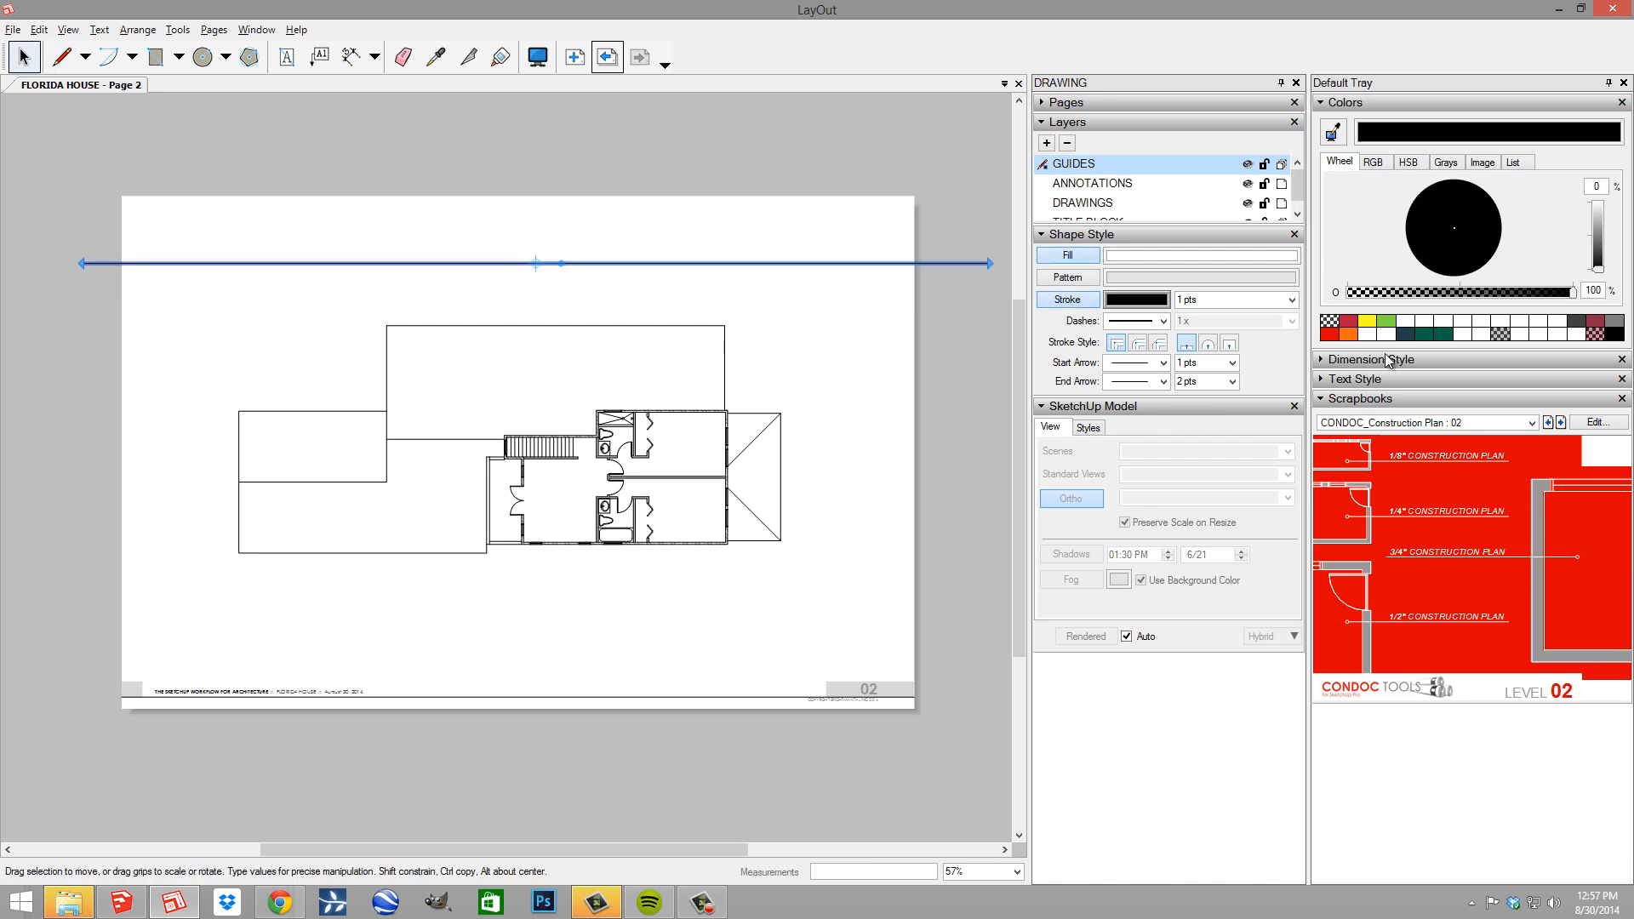
left_click(1386, 324)
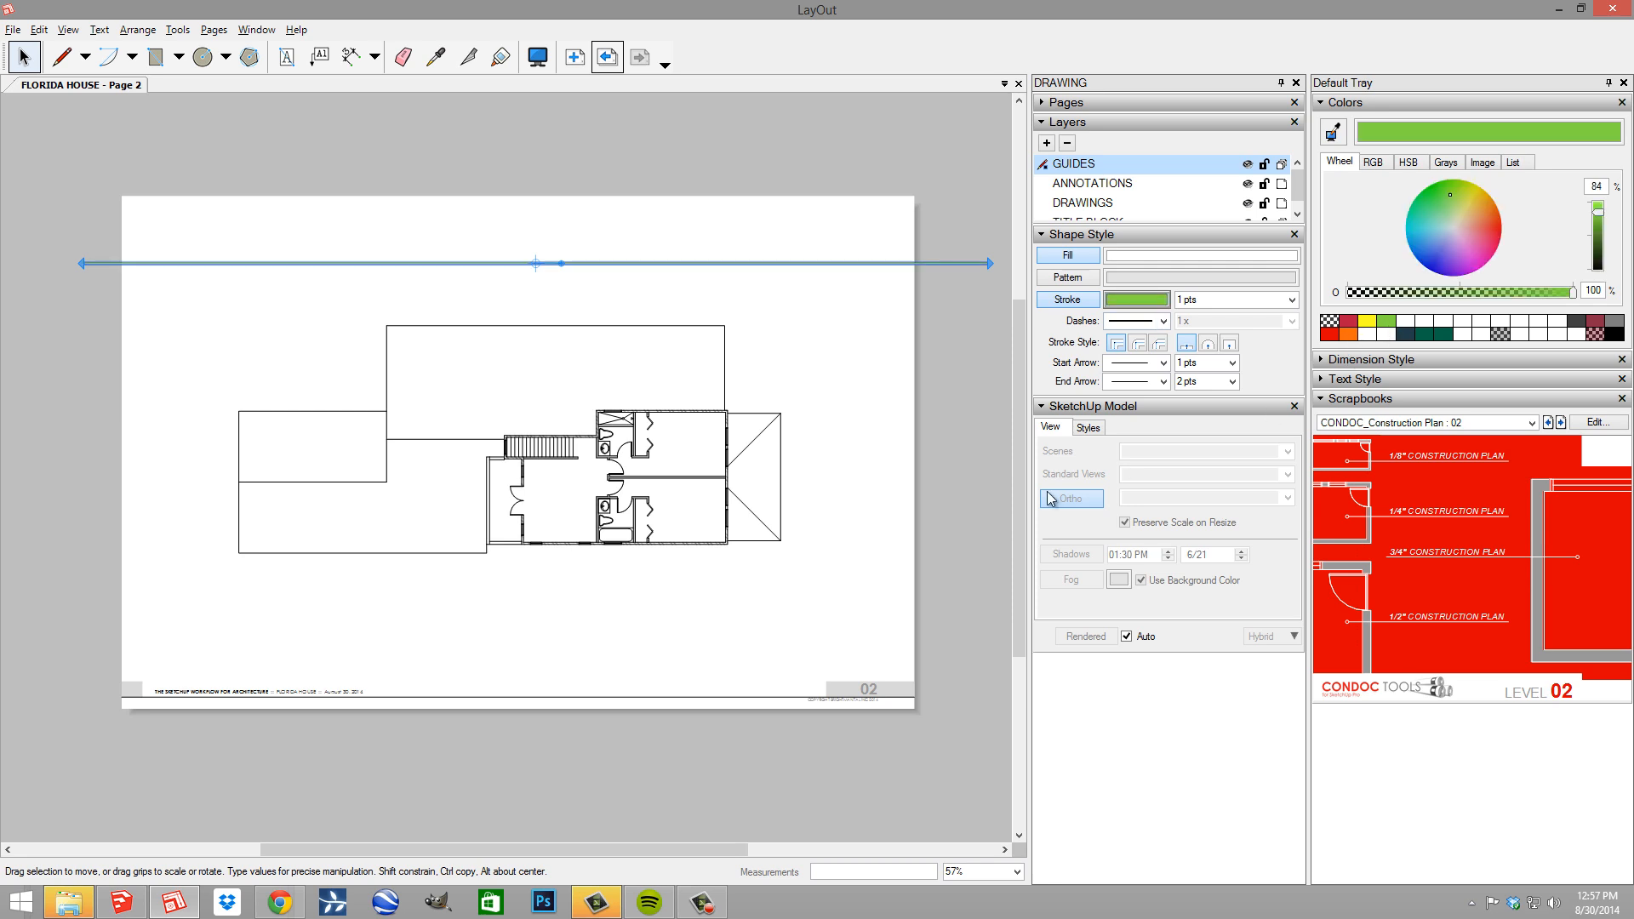
left_click(923, 523)
scroll(887, 302, "up", 1)
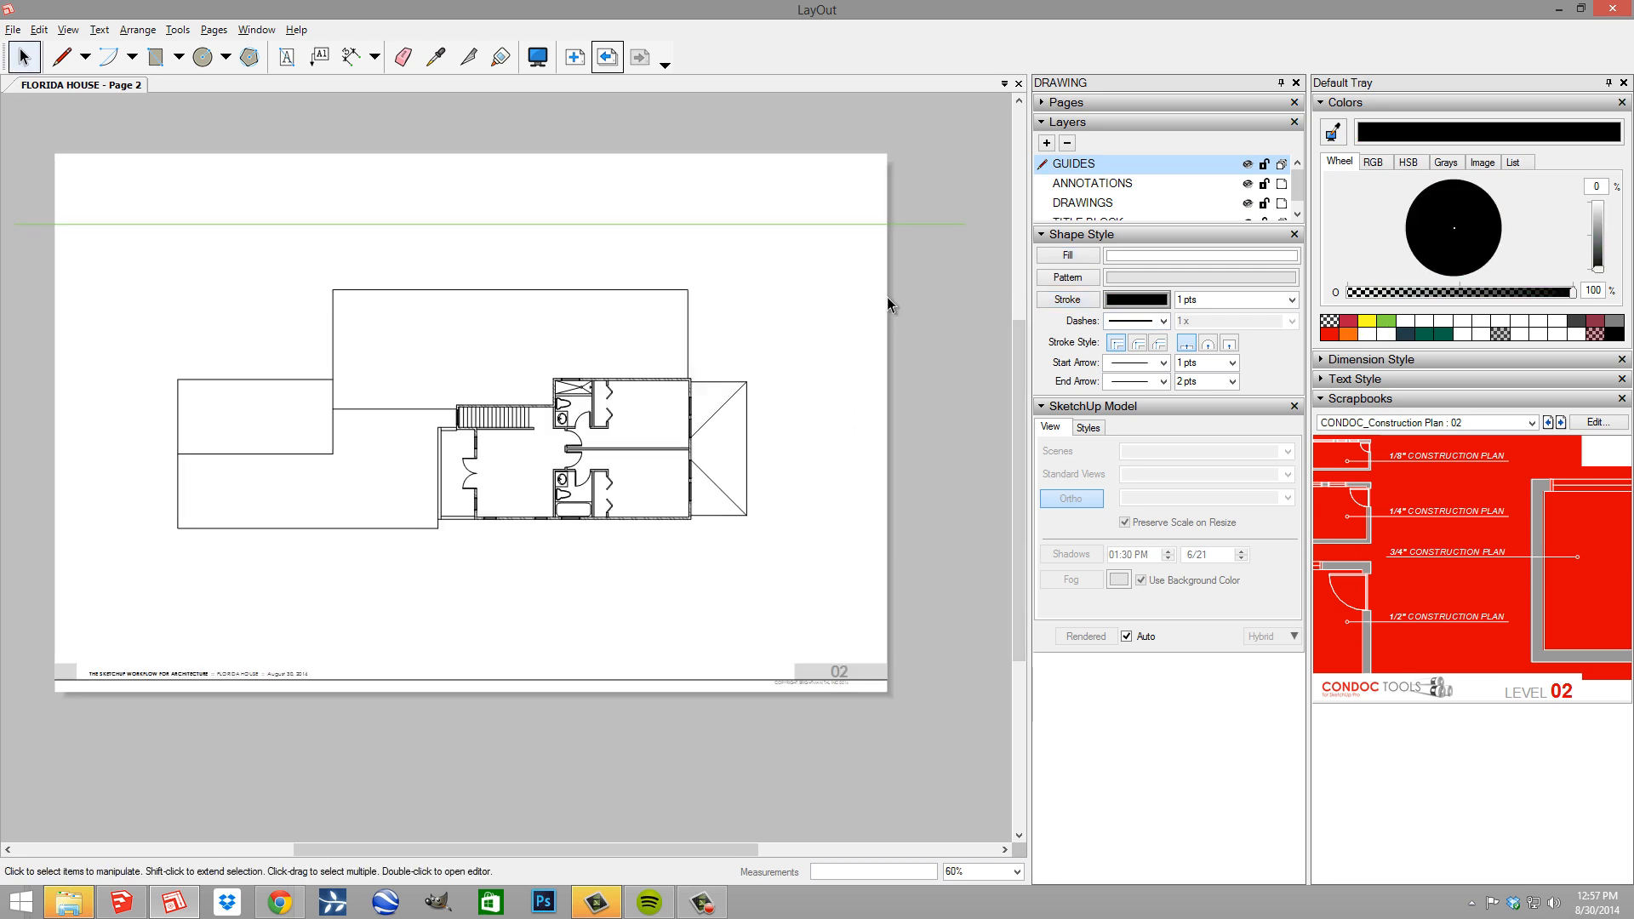
left_click(891, 225)
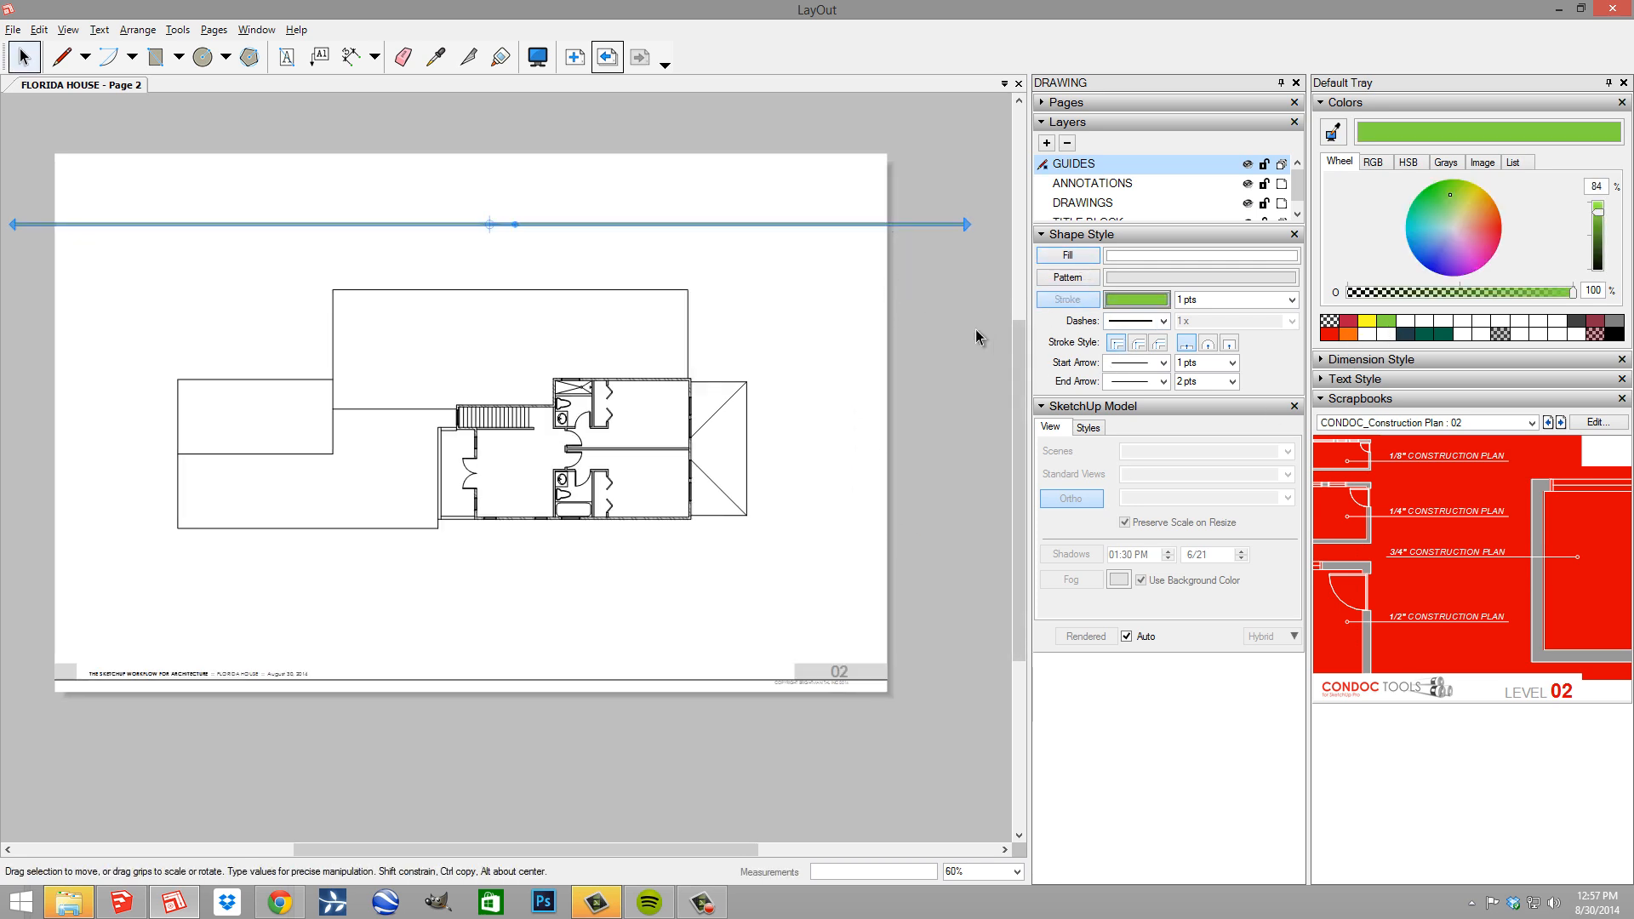
key("l")
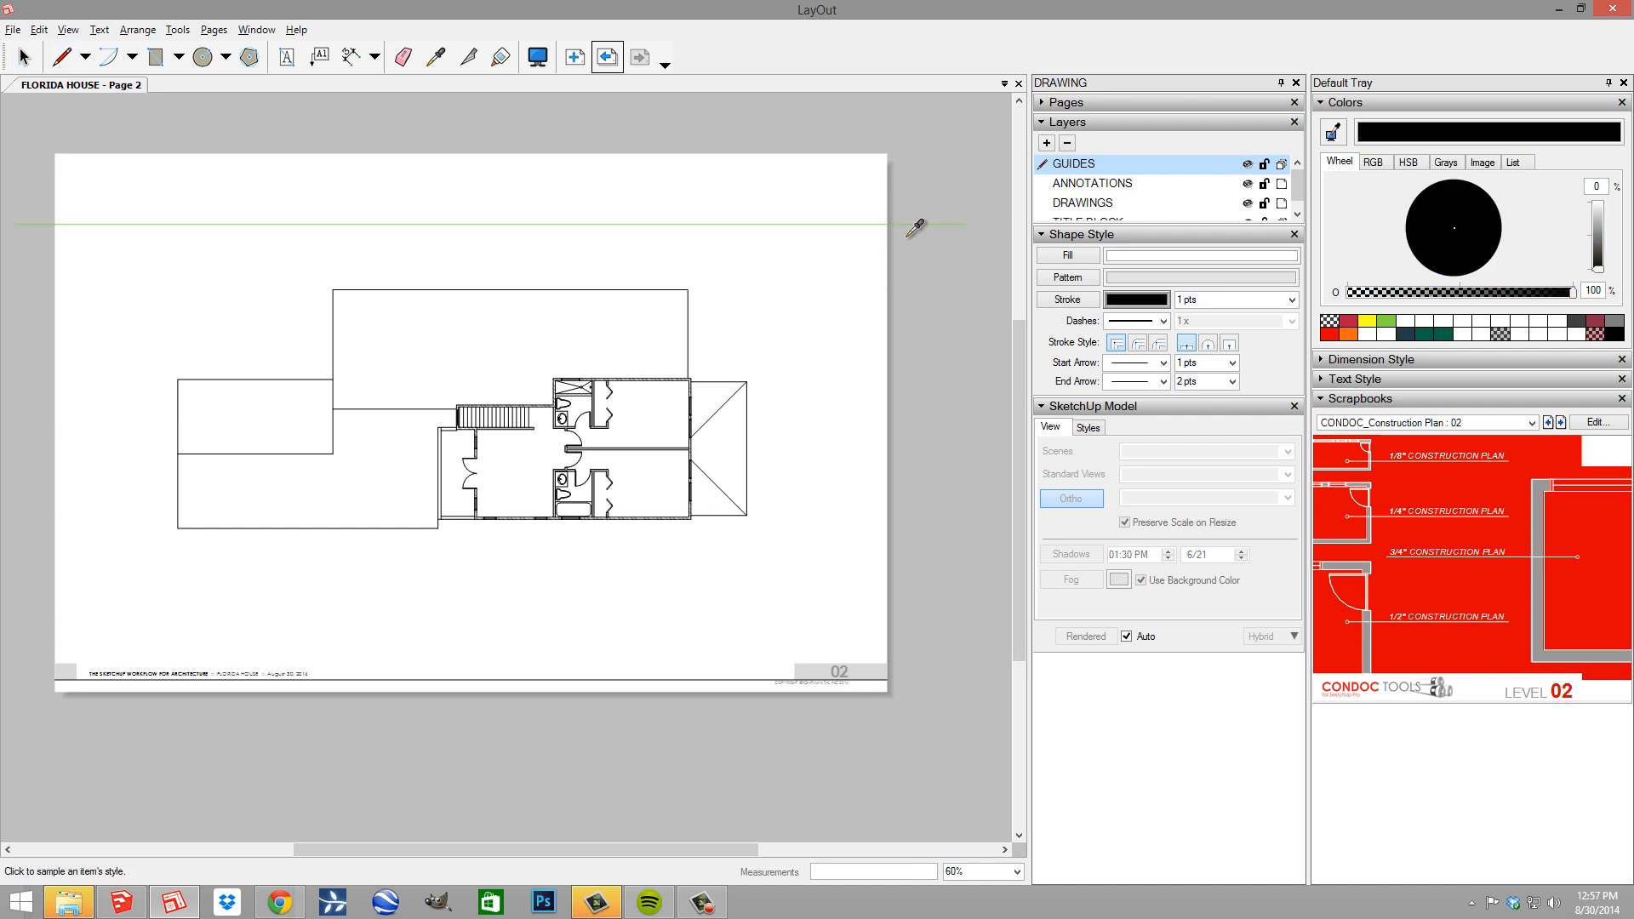
middle_click_drag(793, 504, 801, 534)
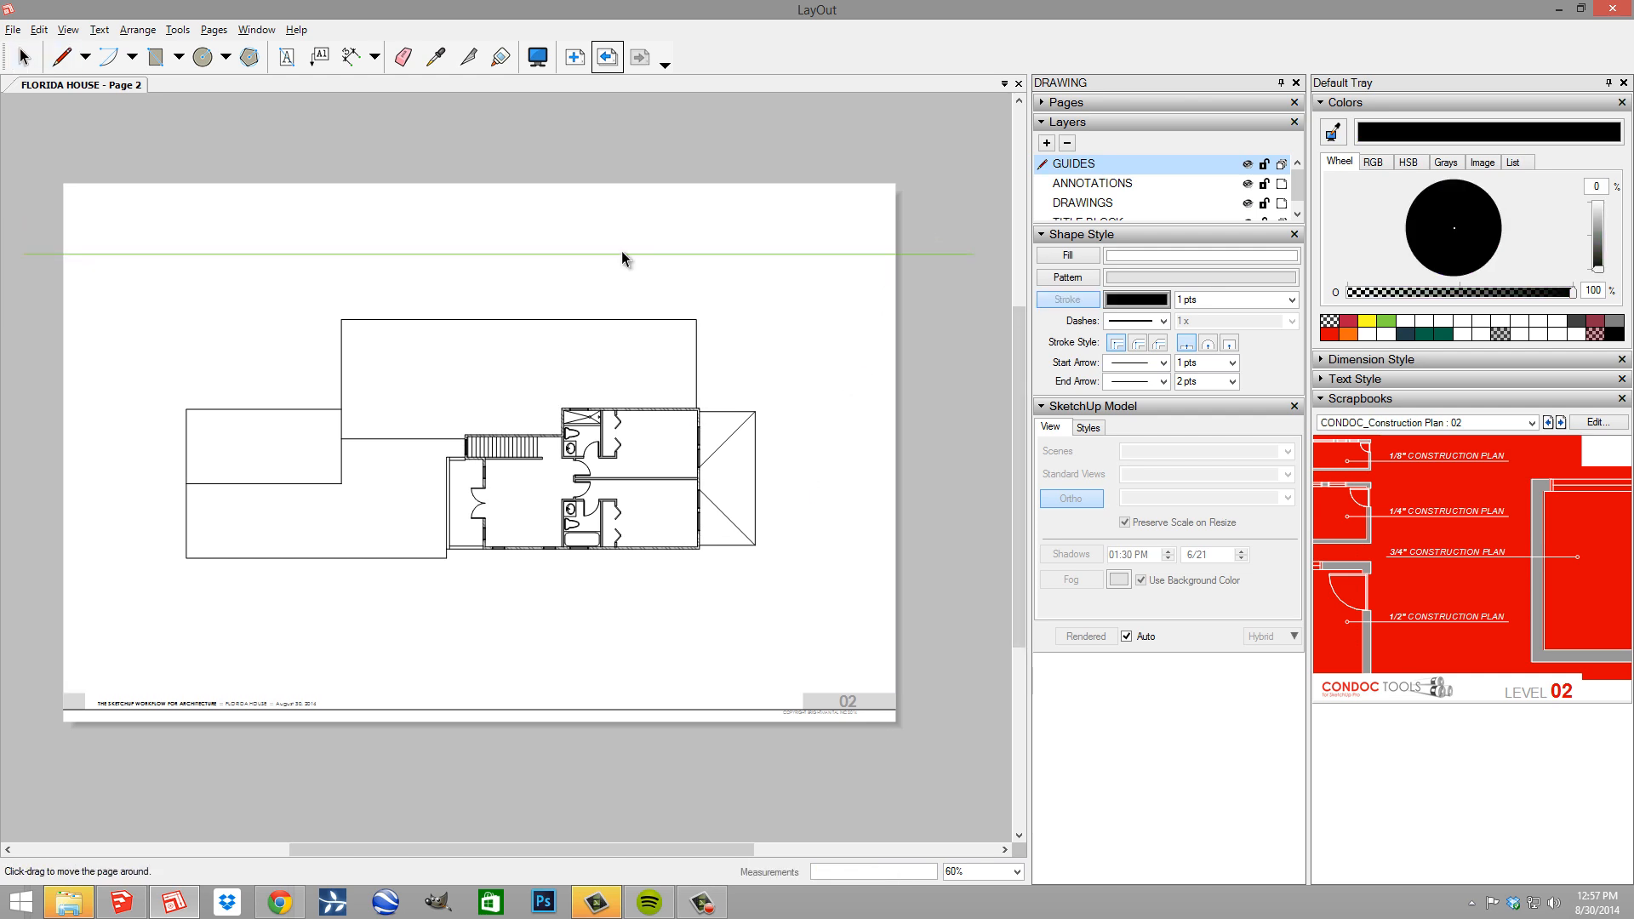
key("space")
scroll(652, 255, "up", 1)
left_click_drag(662, 255, 670, 303)
key("Escape")
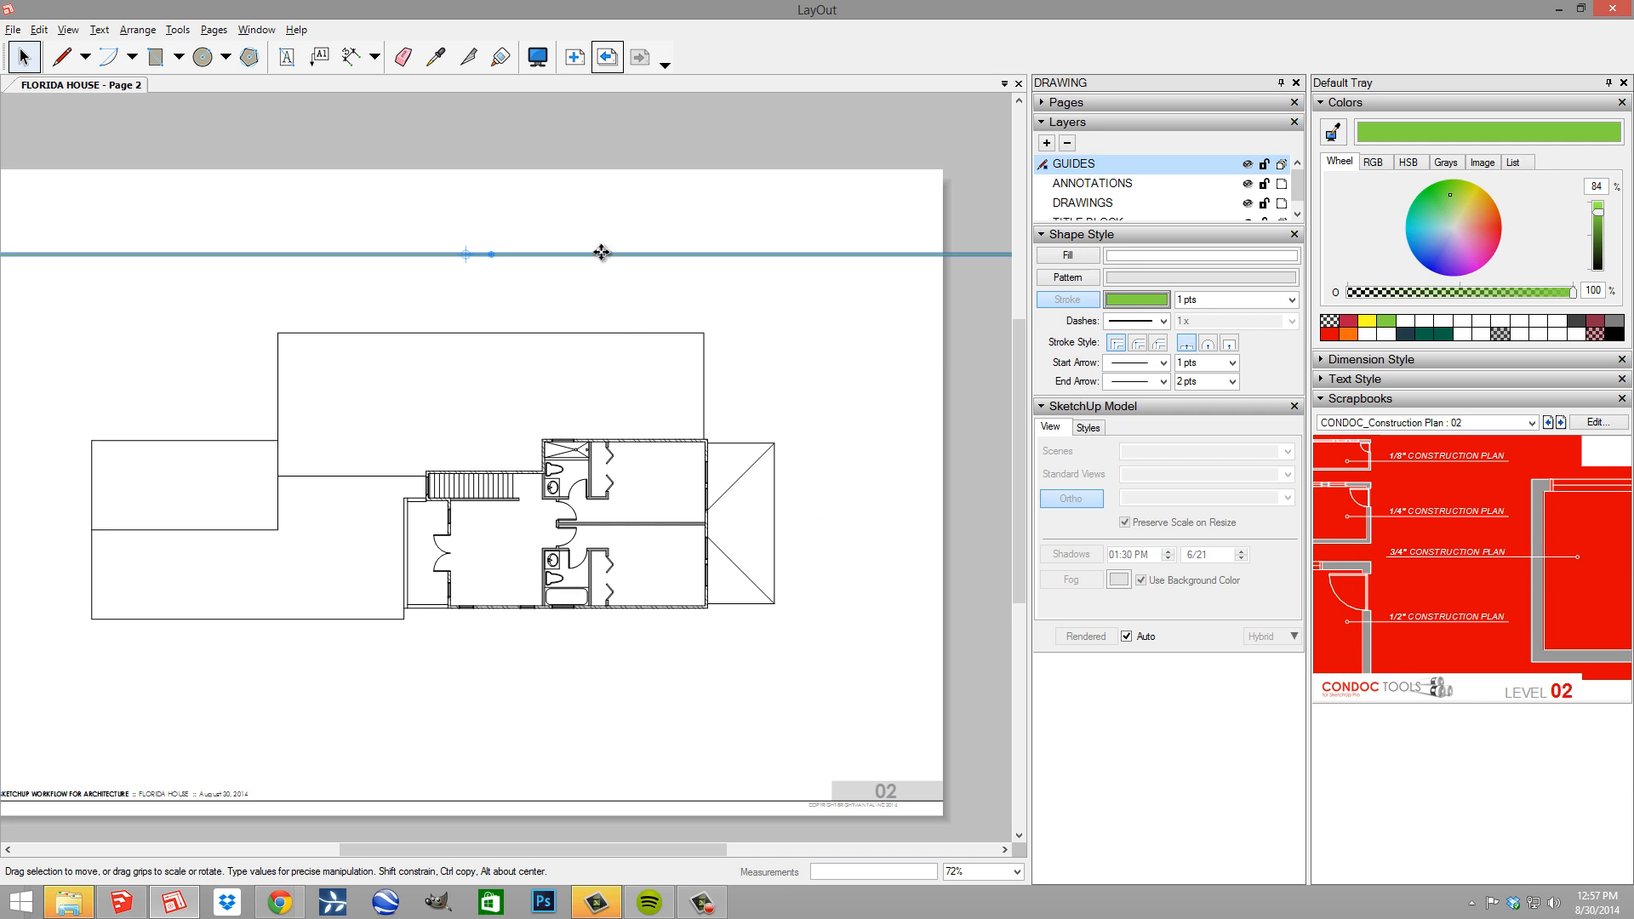
Move the green guide onto the outer face of the second-floor plan's lower exterior wall and stretch its short end past the page edge
left_click_drag(602, 255, 856, 572)
scroll(686, 620, "up", 3)
scroll(721, 602, "up", 5)
scroll(442, 565, "down", 5)
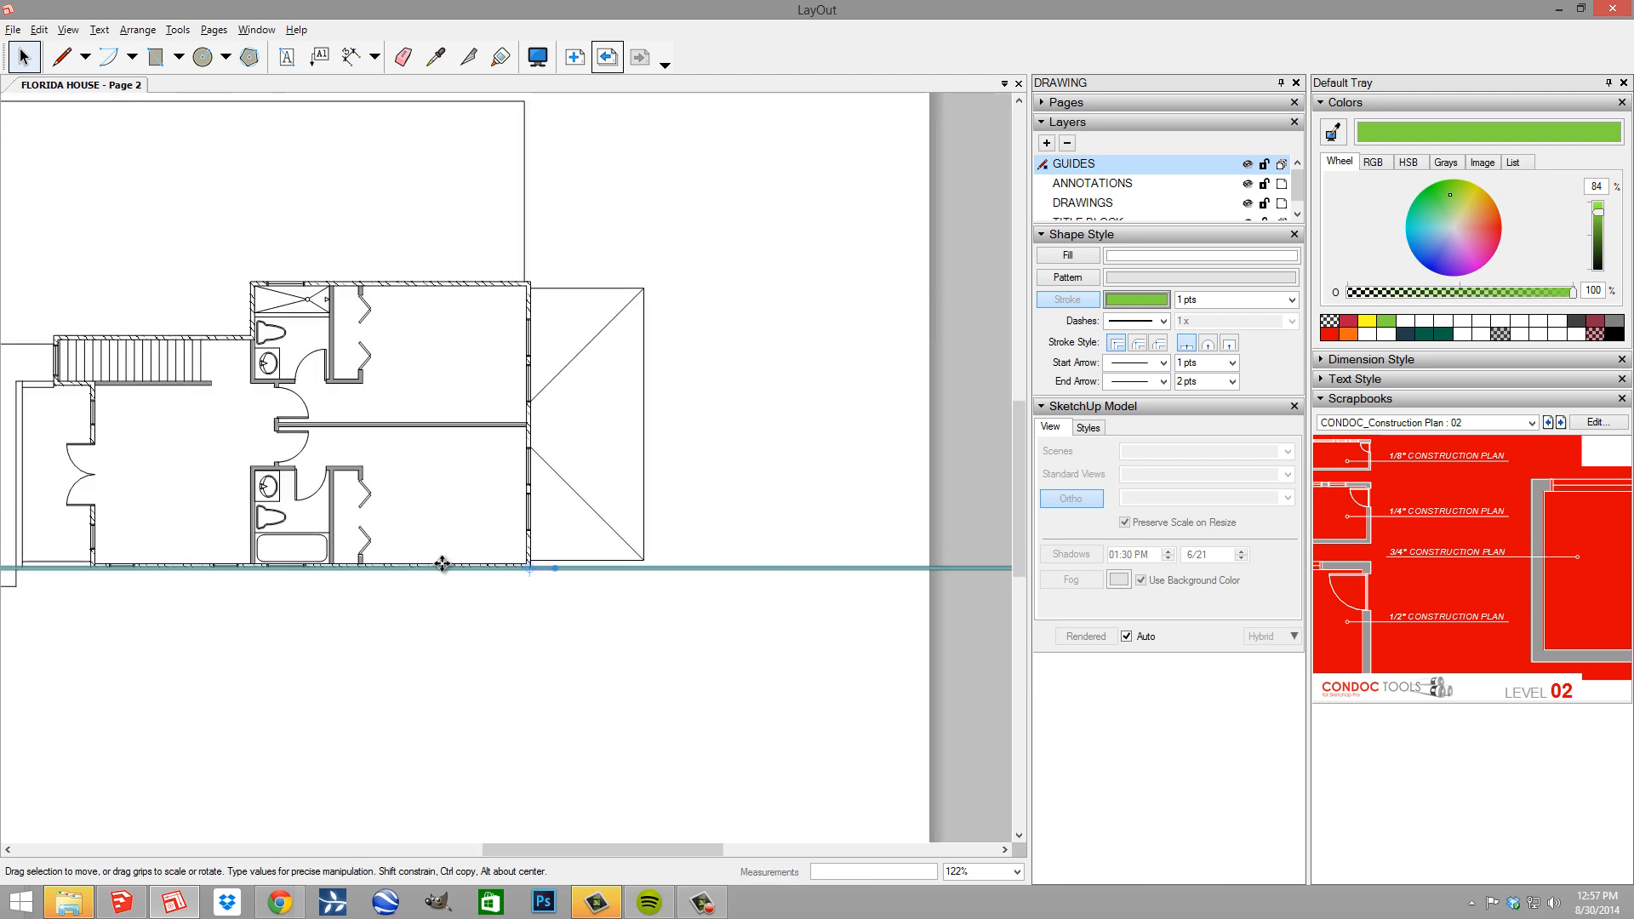
scroll(476, 572, "down", 2)
scroll(789, 540, "down", 2)
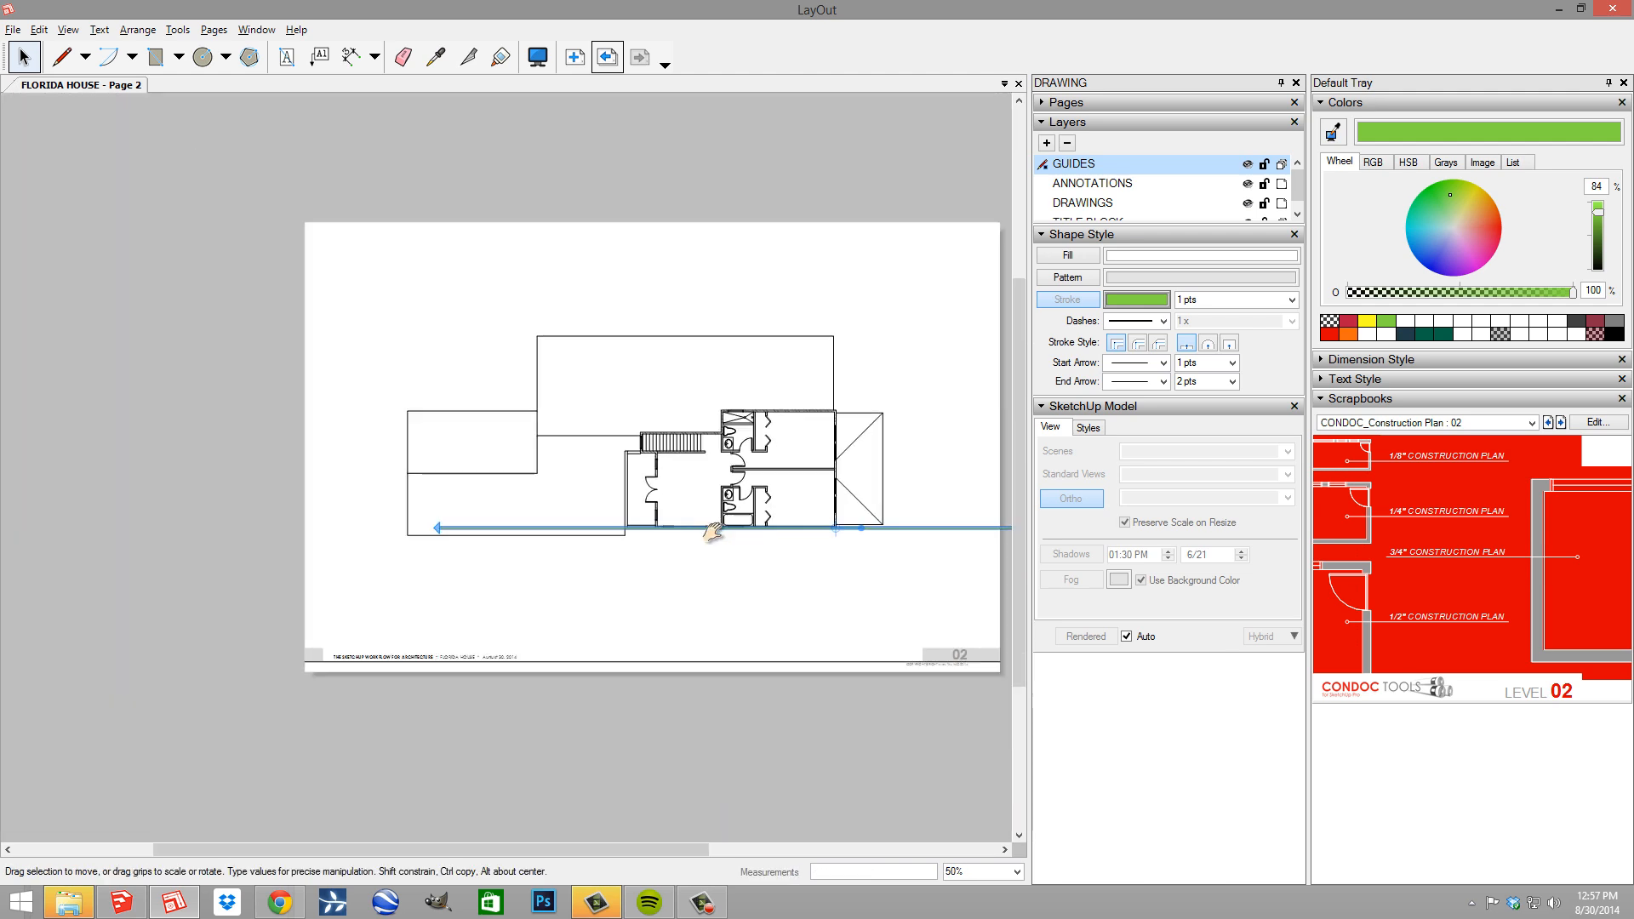
middle_click_drag(714, 531, 592, 547)
left_click_drag(317, 543, 81, 580)
Draw a vertical green guide from the outer face of the bedrooms' end exterior wall down past the page's lower edge
key("l")
scroll(688, 506, "up", 1)
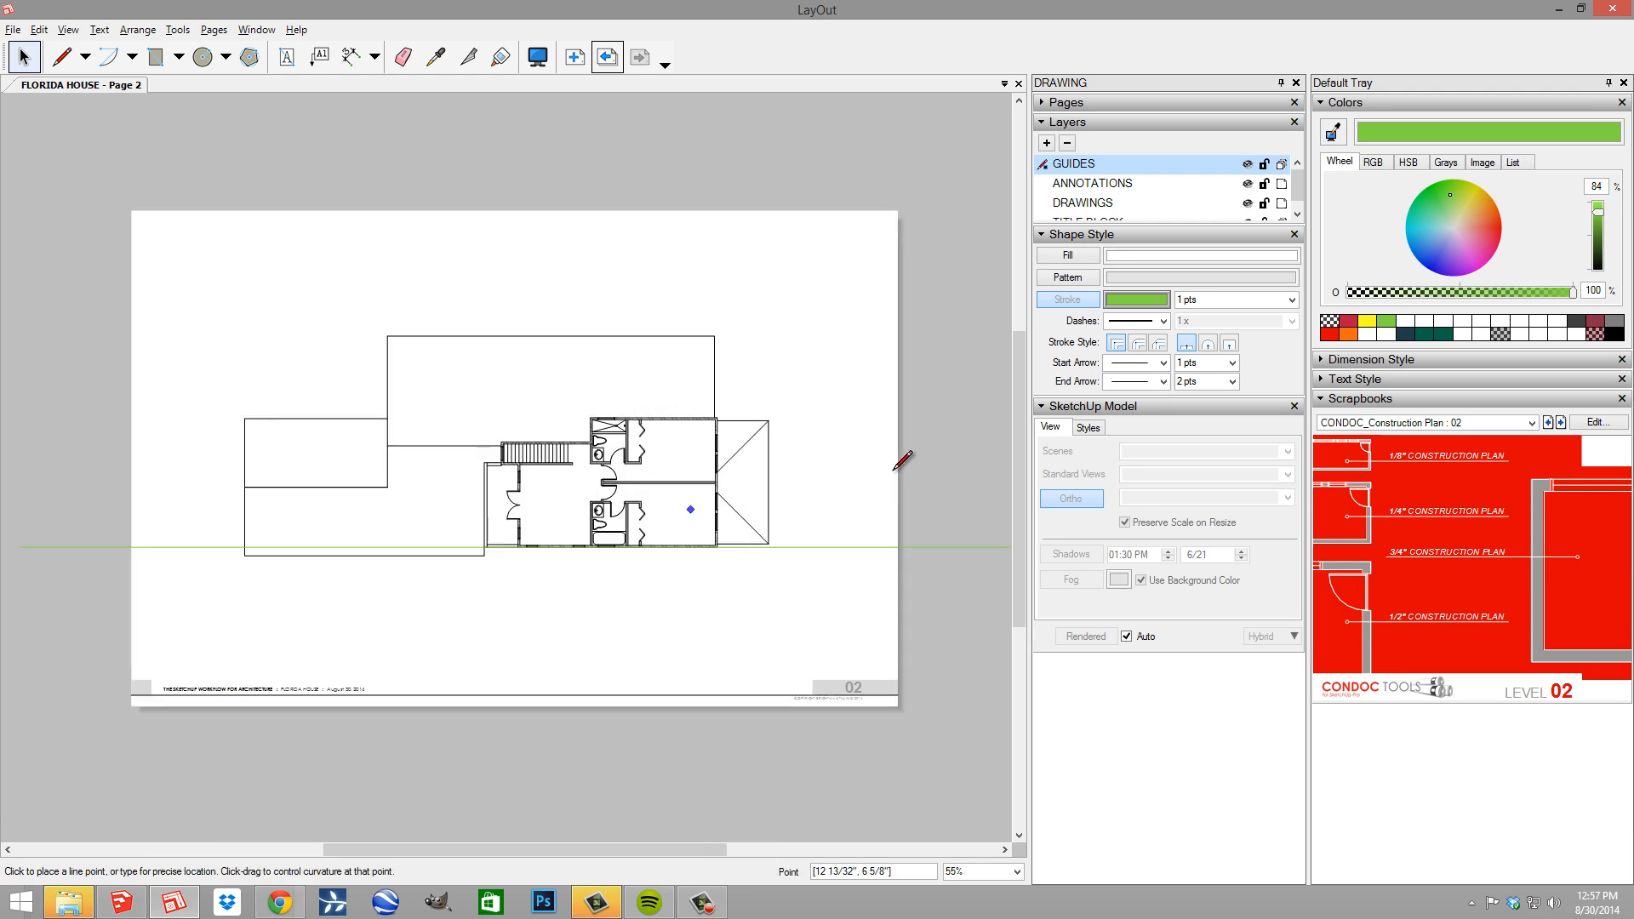
scroll(717, 543, "up", 8)
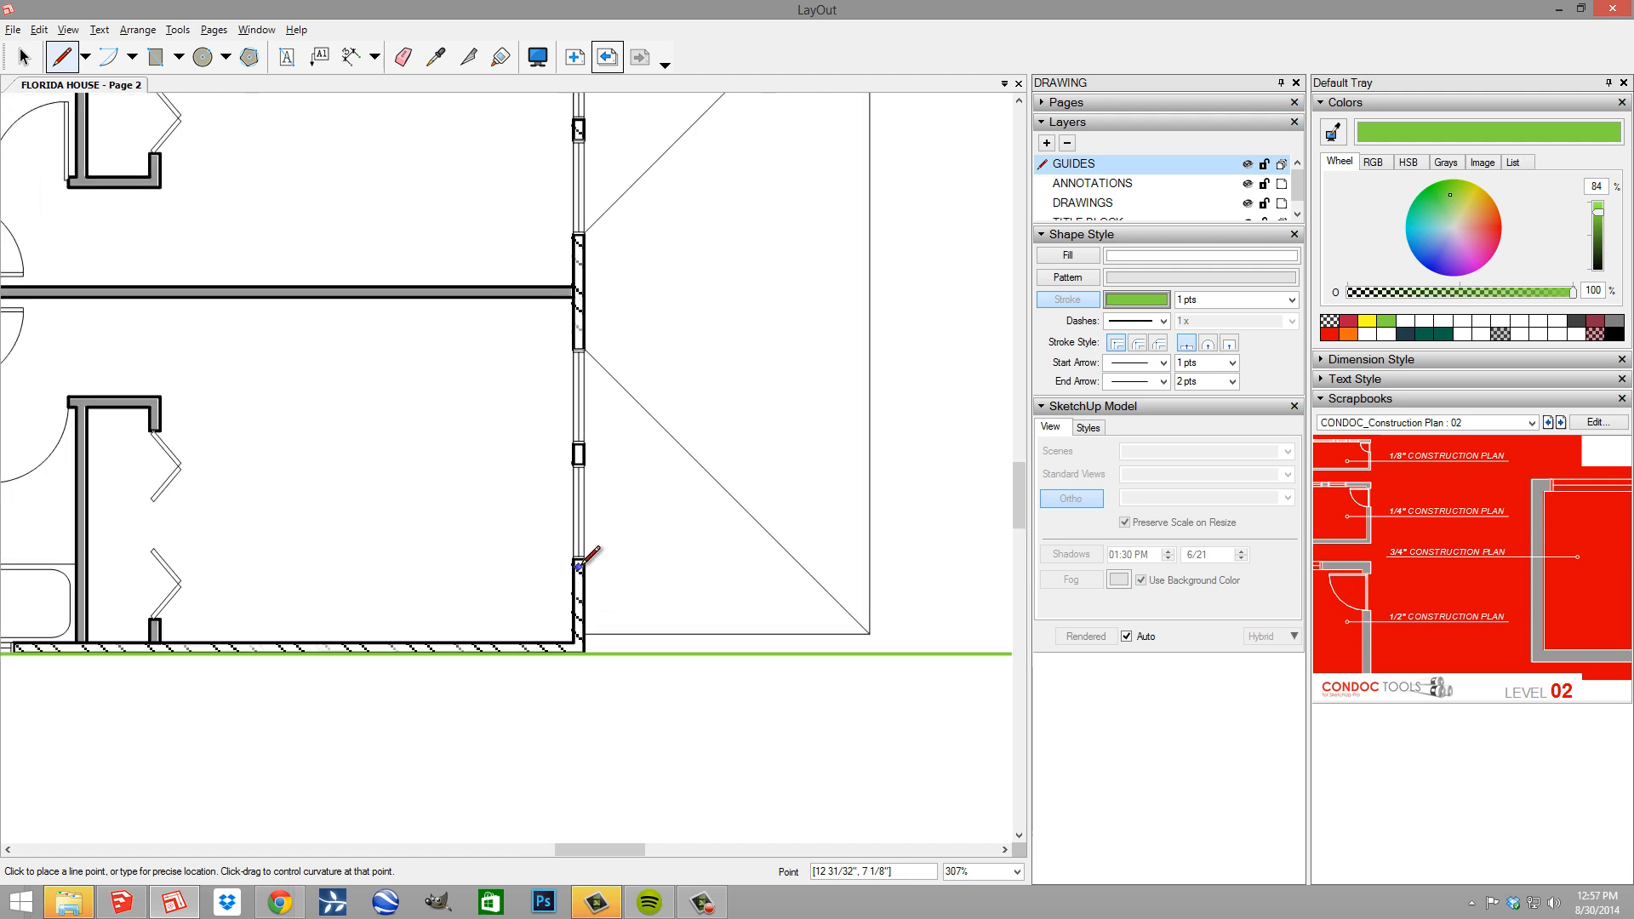
left_click(579, 565)
scroll(582, 553, "down", 5)
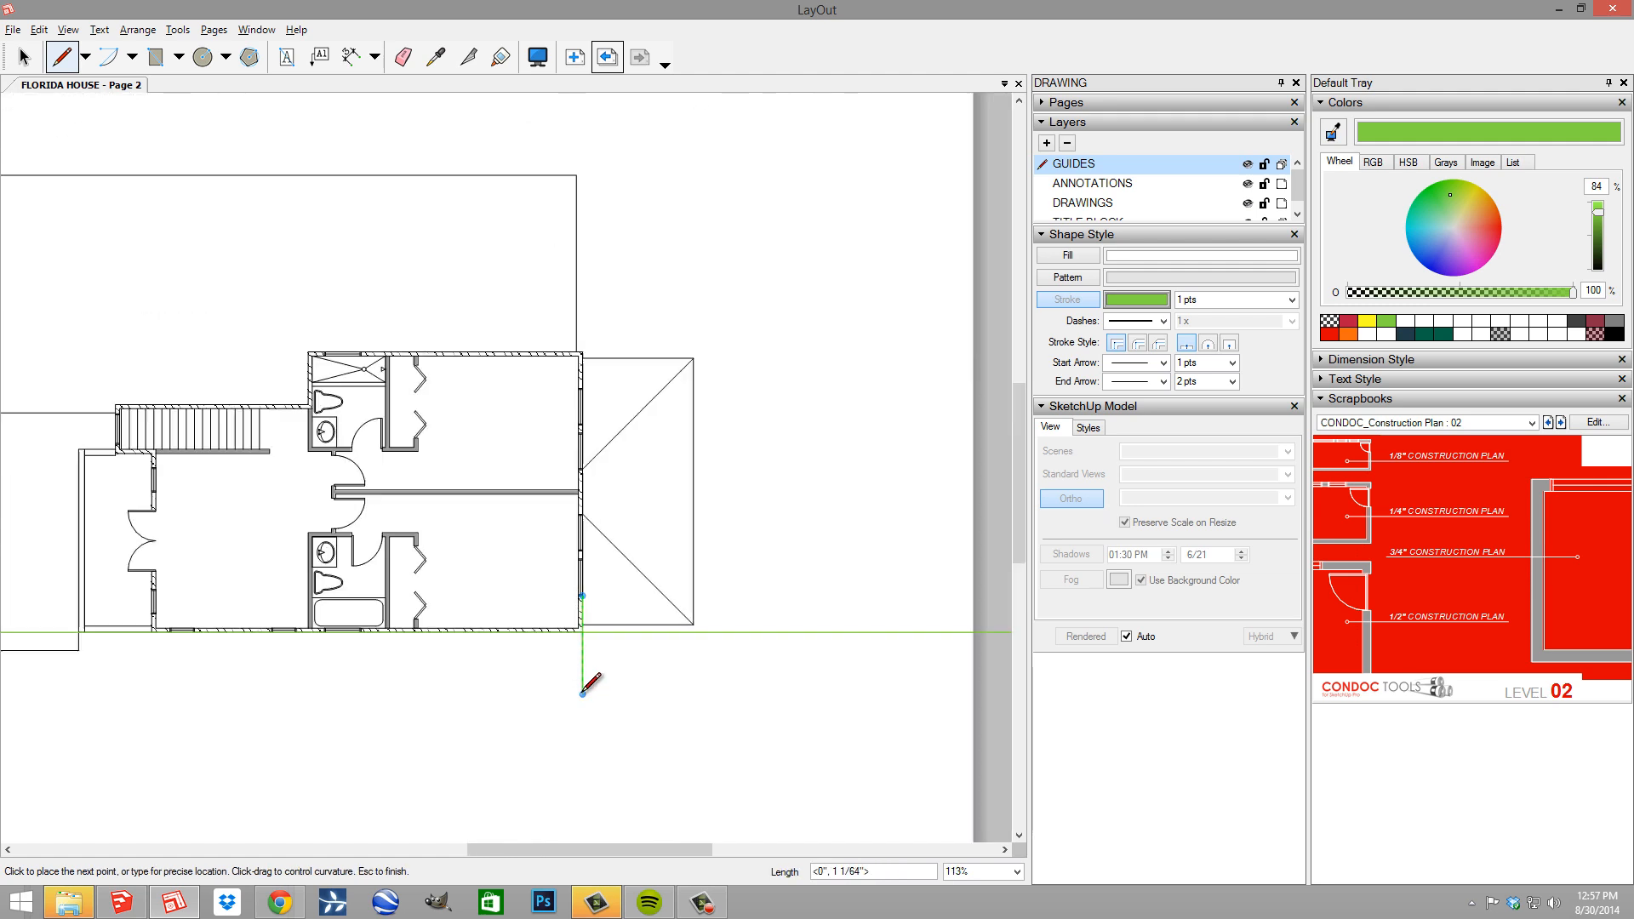
scroll(577, 732, "down", 3)
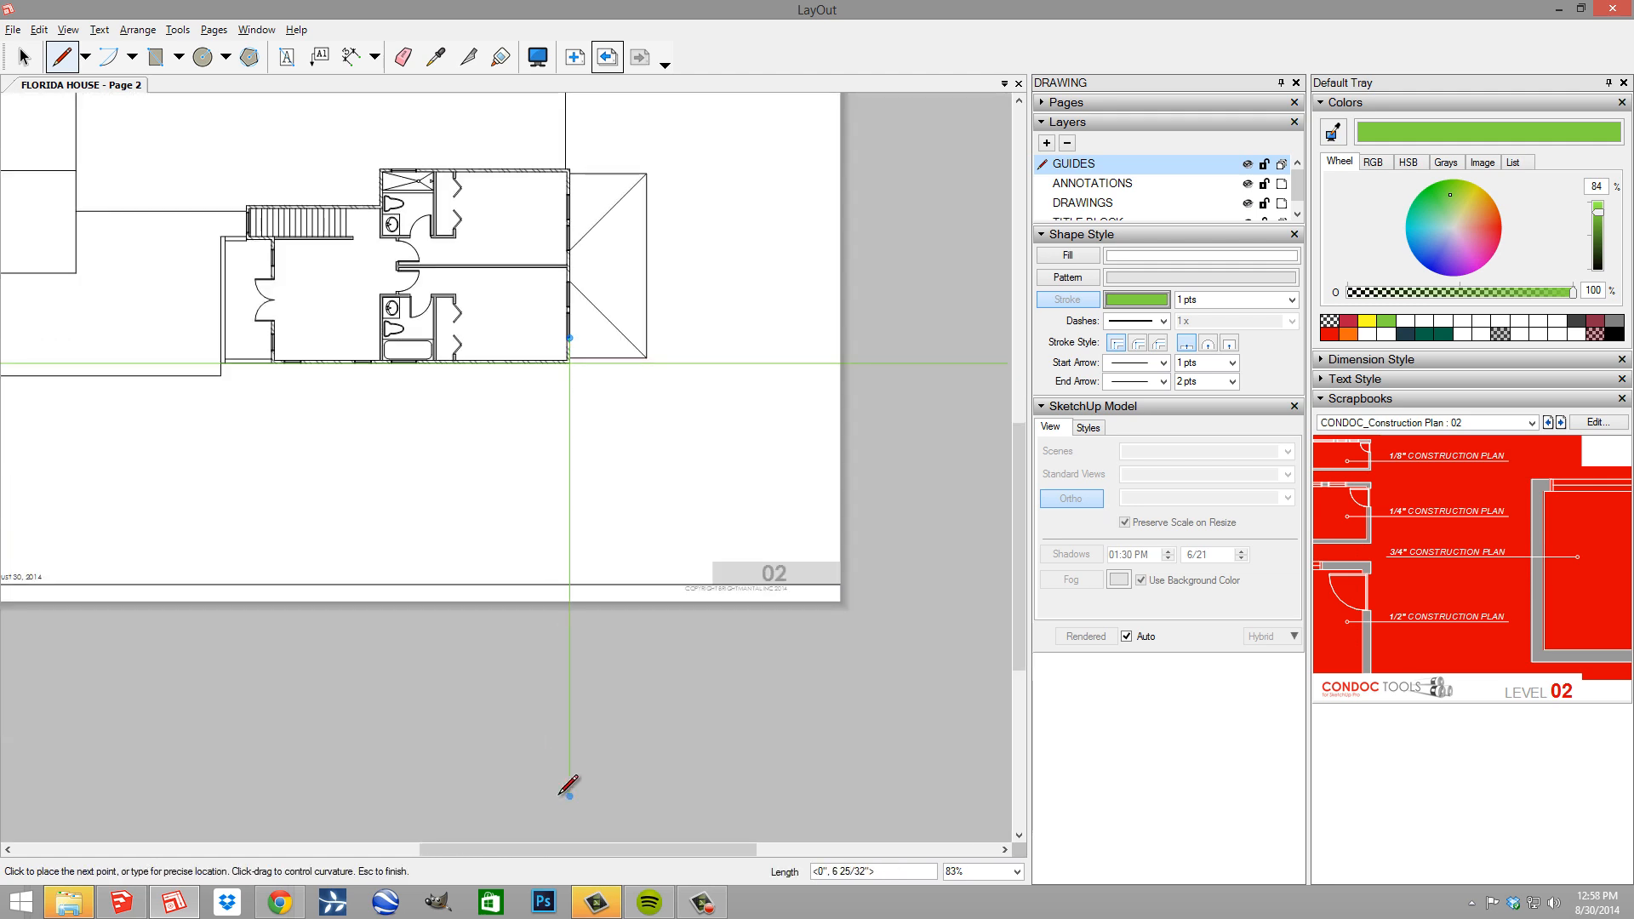
left_click(569, 796)
key("Escape")
Stretch the upper end of the vertical guide up beyond the second-floor plan and deselect it
middle_click_drag(597, 562, 595, 571)
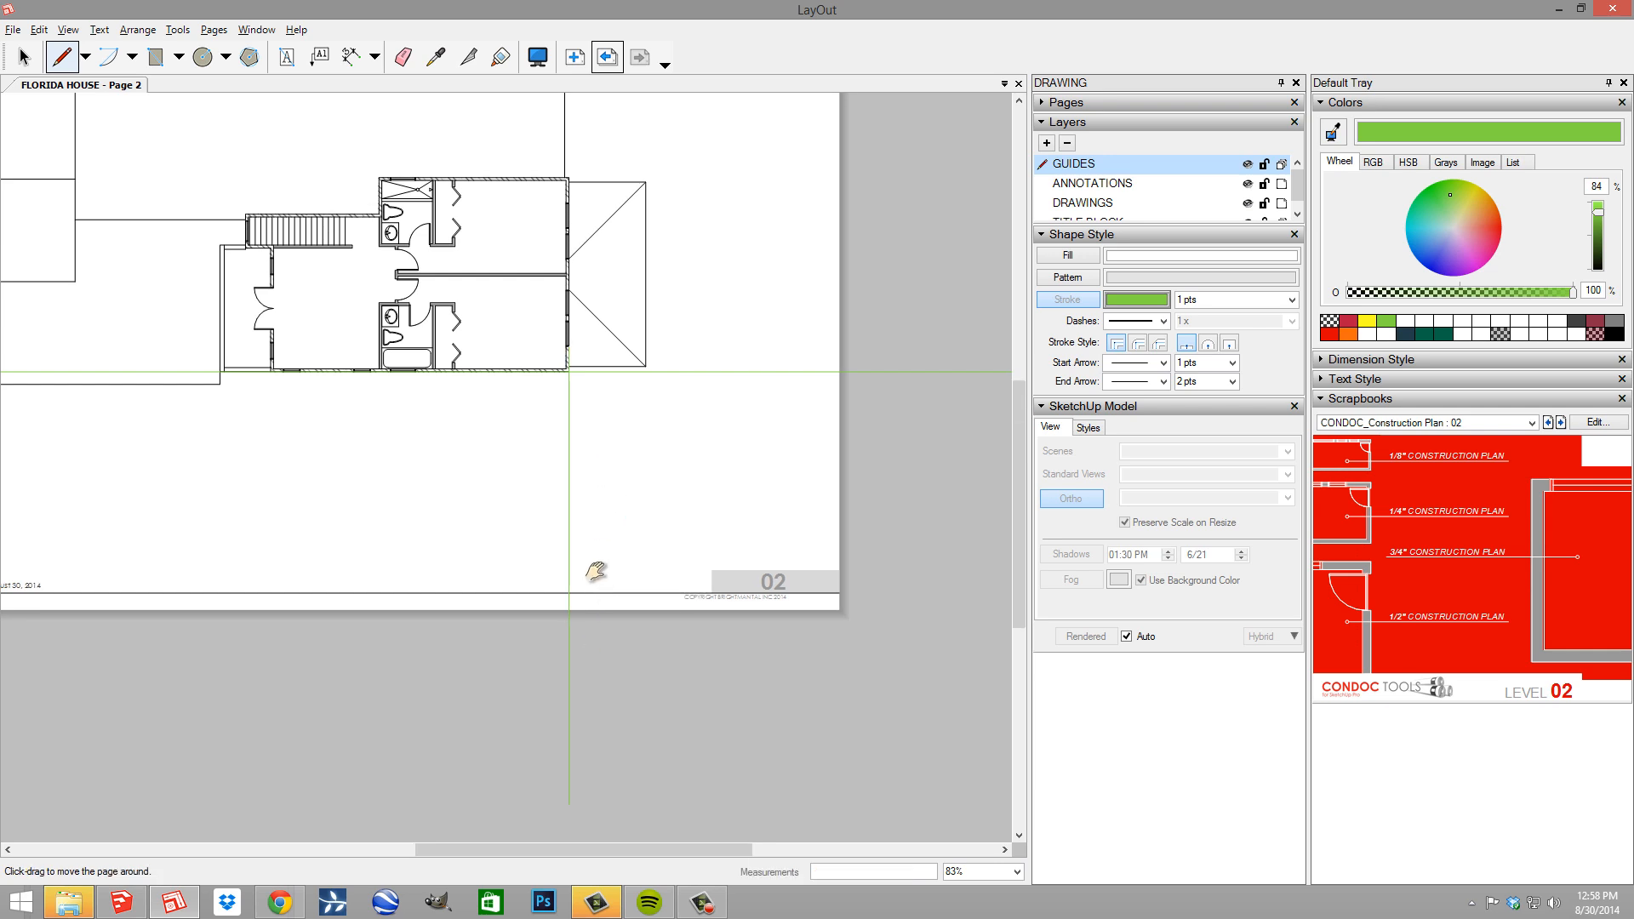
key("space")
left_click(582, 474)
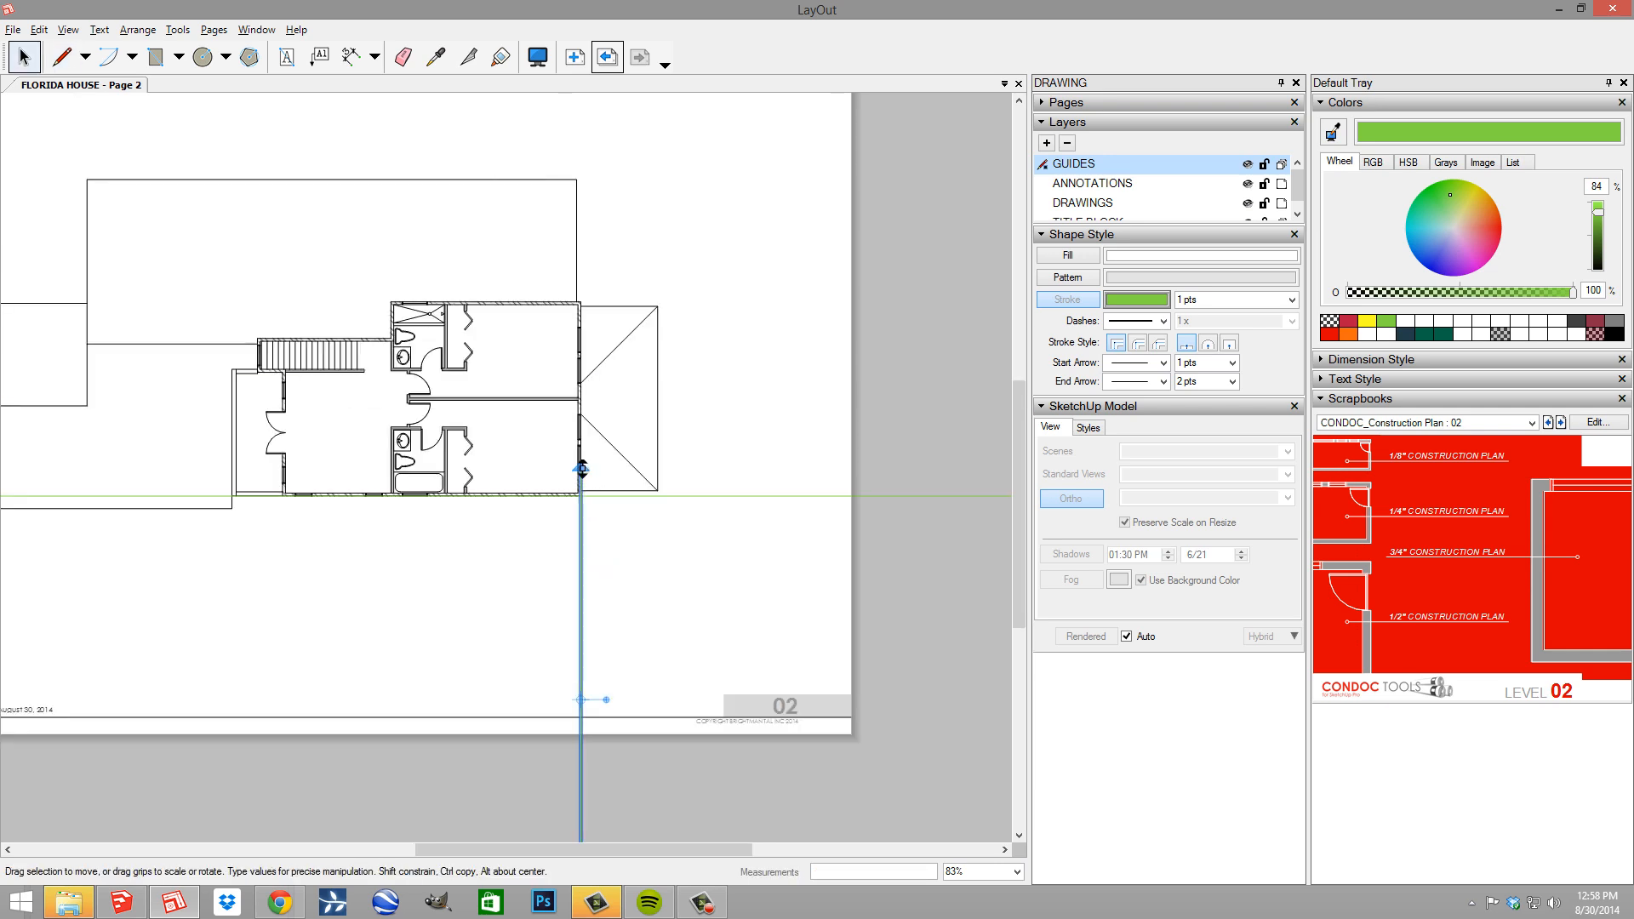
left_click_drag(582, 469, 651, 128)
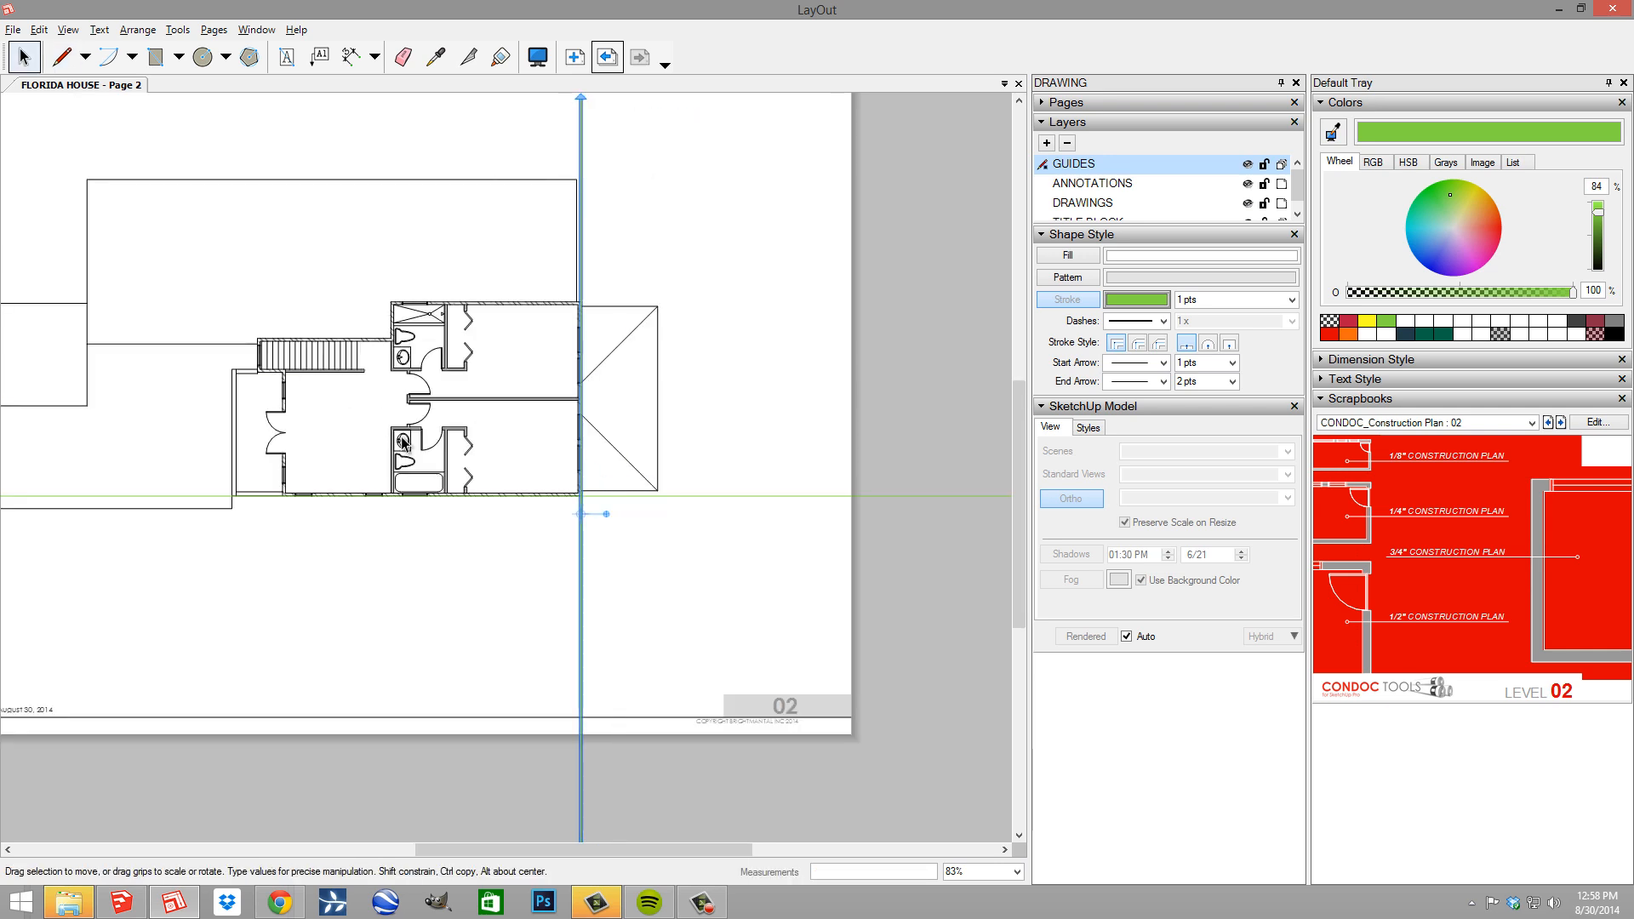
scroll(763, 569, "down", 3)
left_click(502, 448)
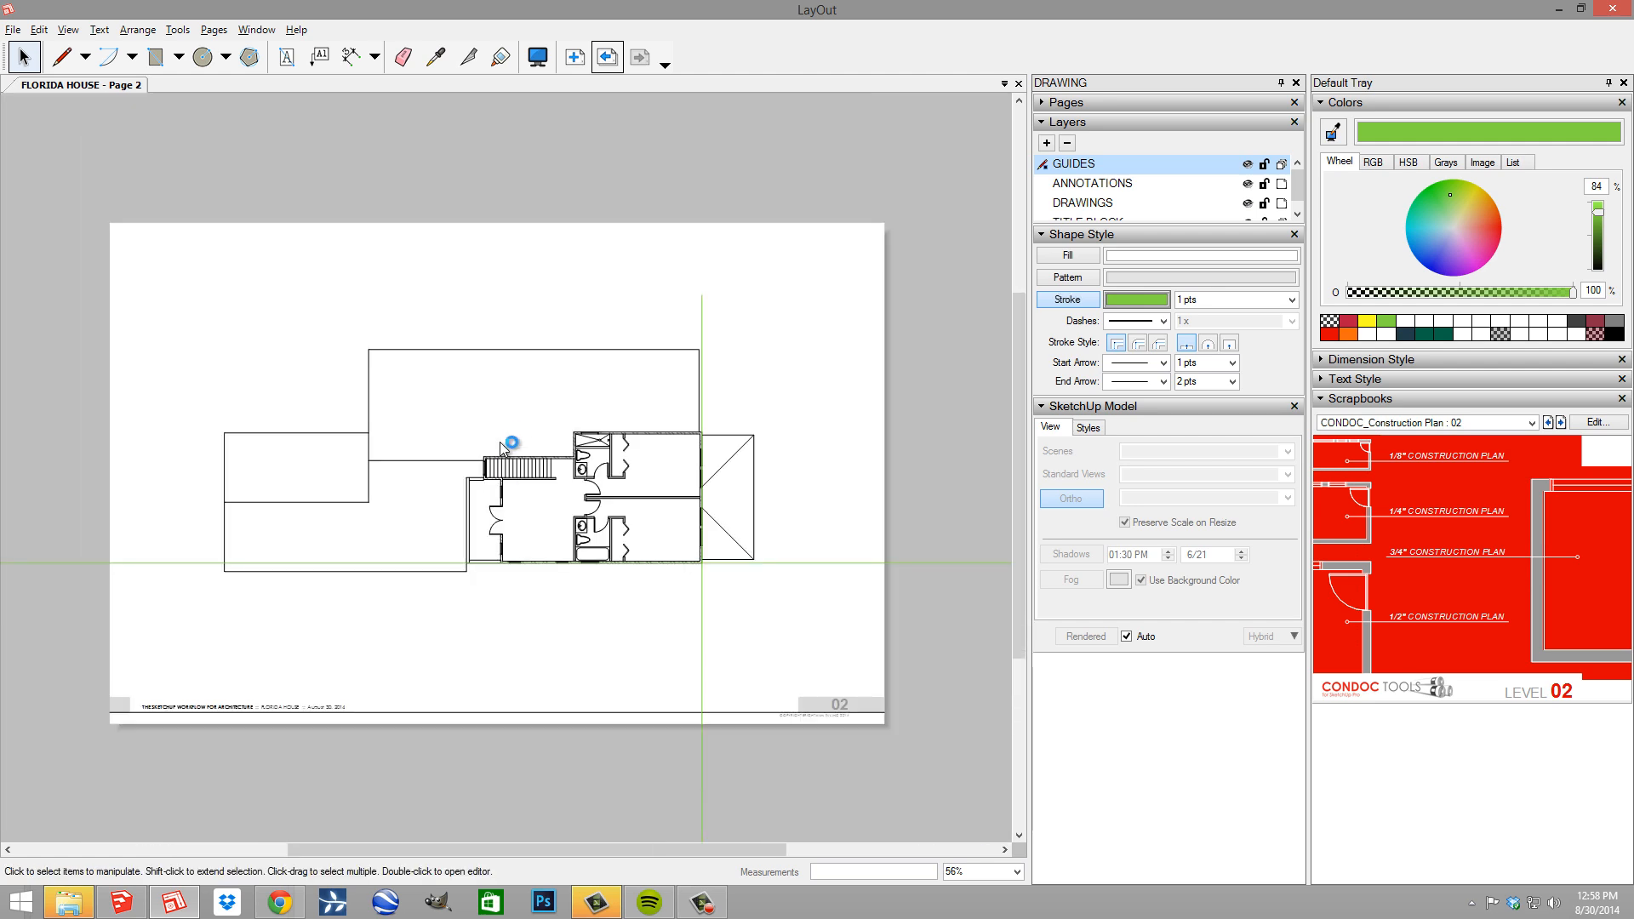
Go to page 1 and extend the vertical guide above the page's upper edge
left_click(607, 74)
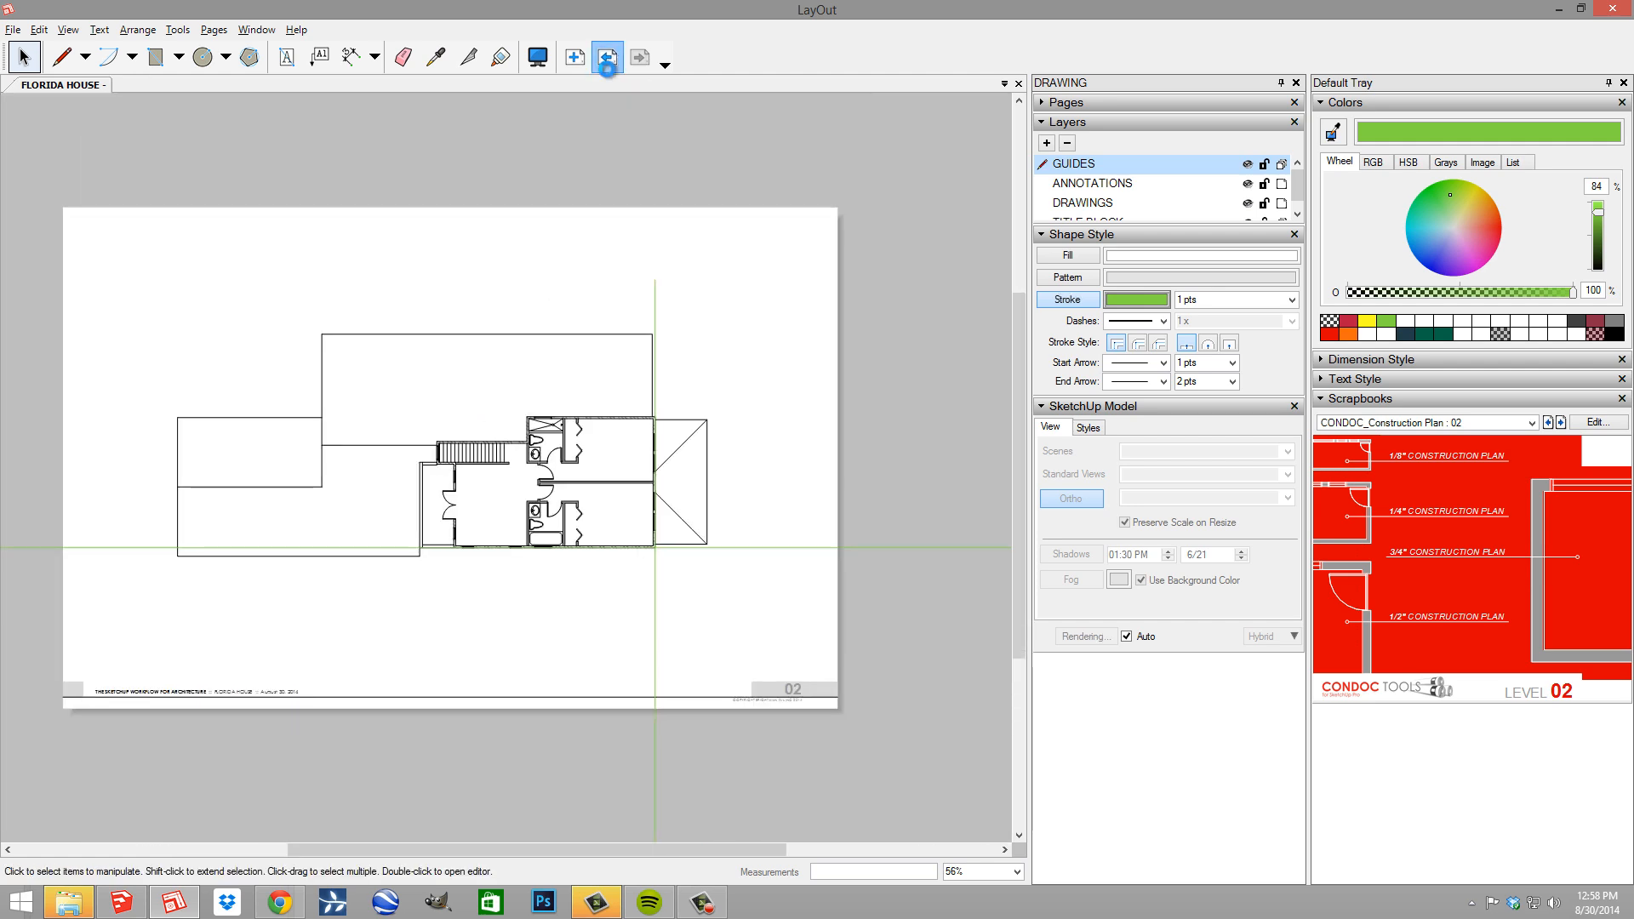
left_click(656, 289)
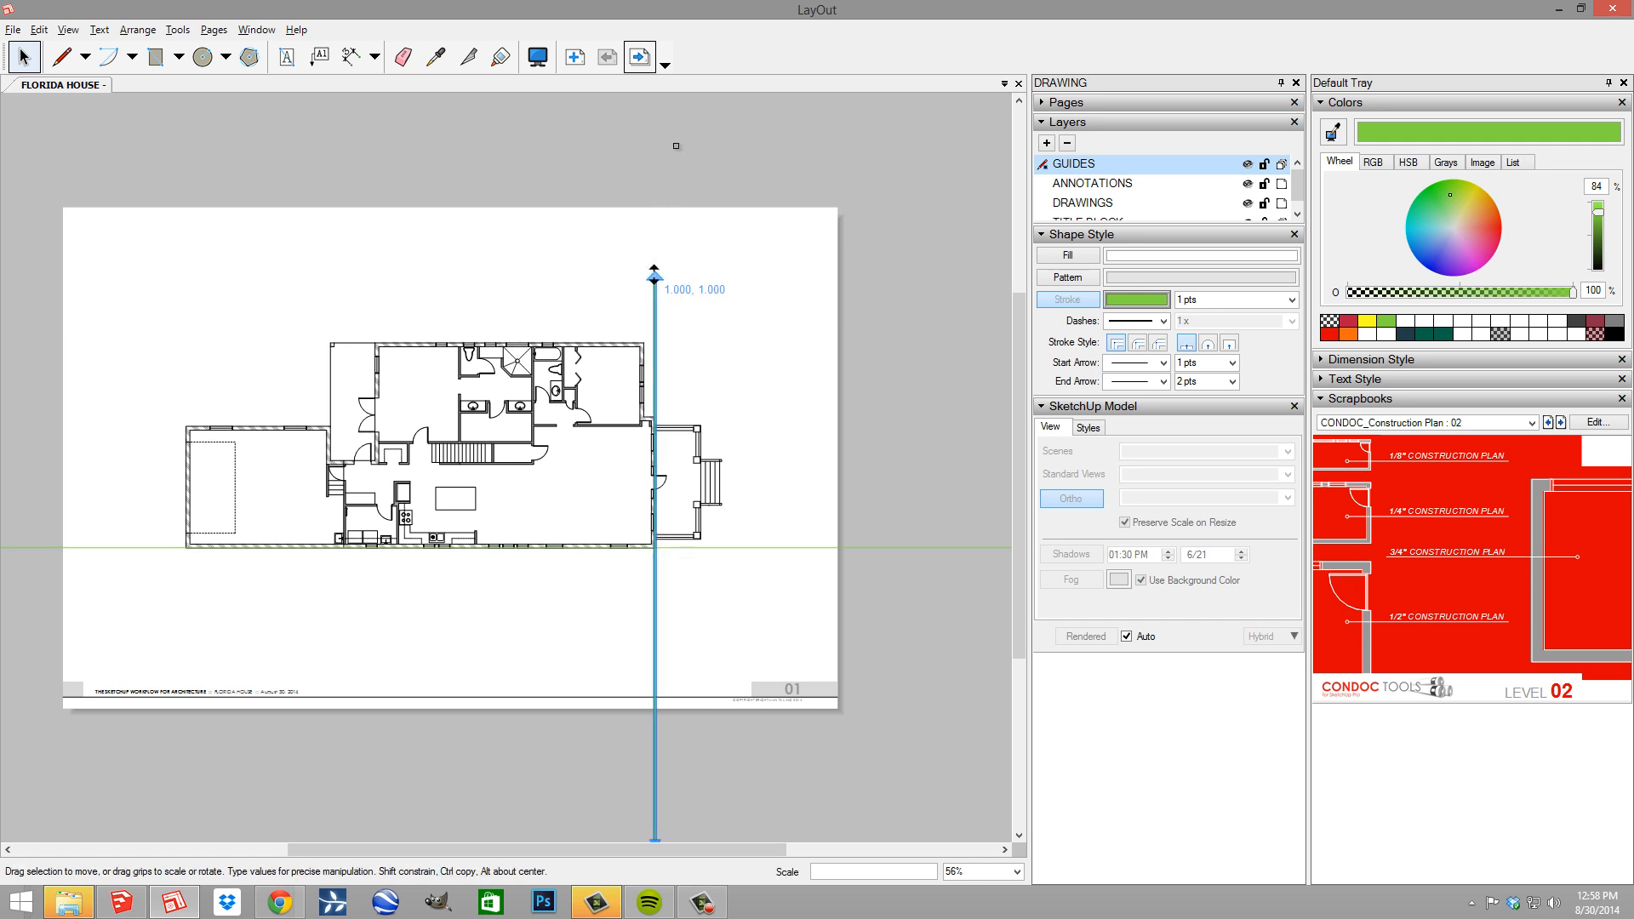
left_click(631, 558)
middle_click_drag(605, 583, 725, 603)
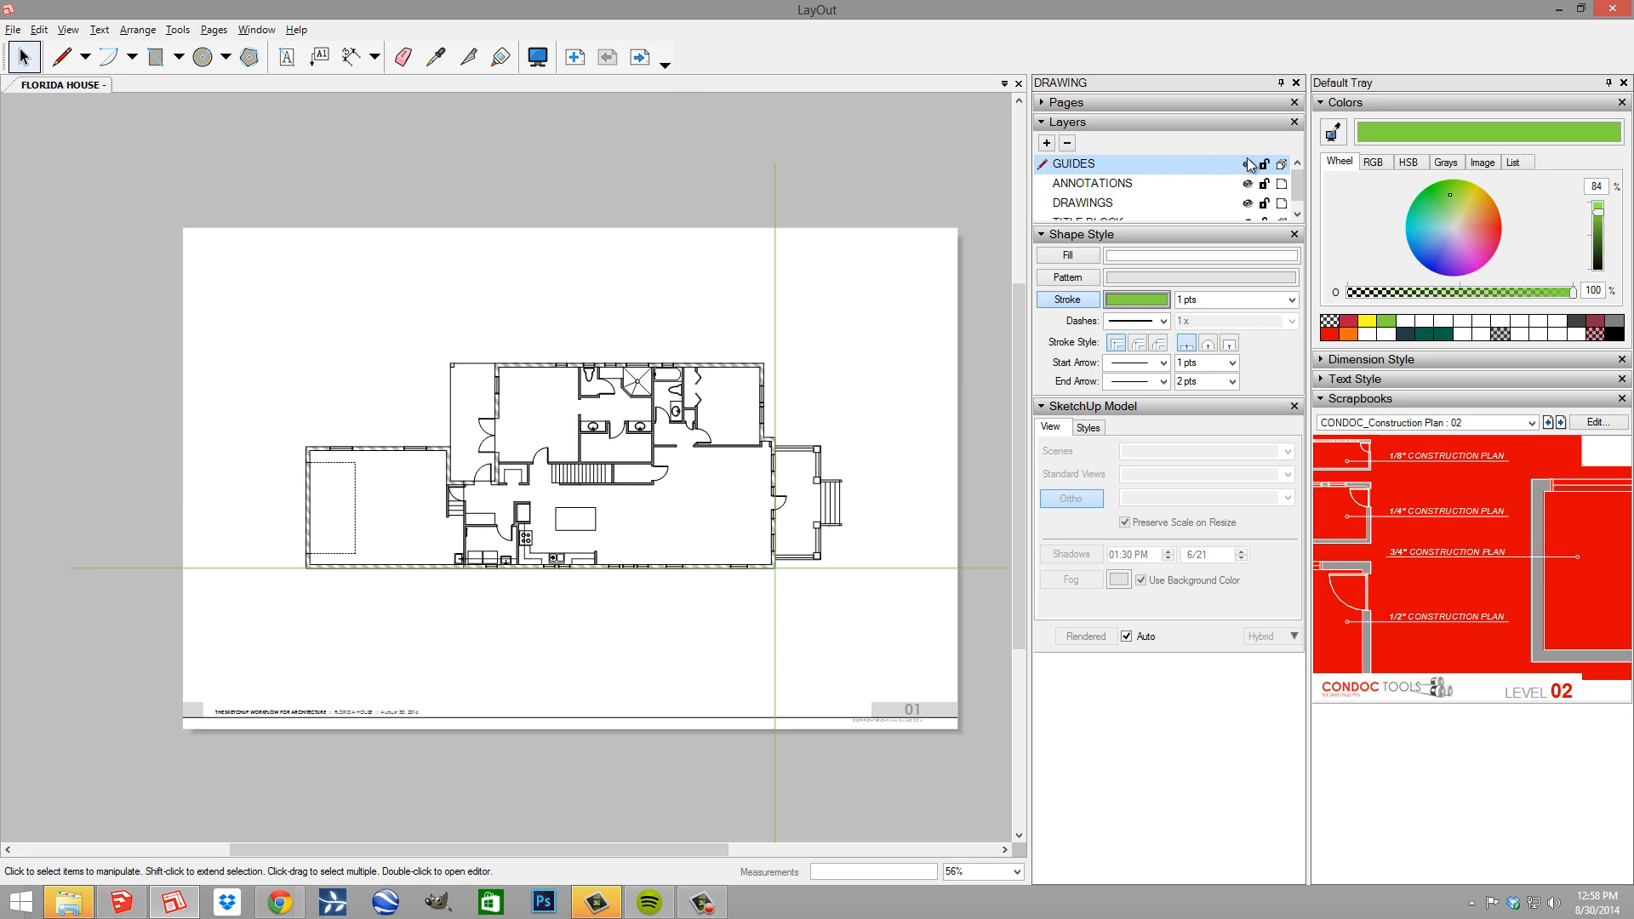
Hide the GUIDES layer with ANNOTATIONS as the active layer, and go to page 2
left_click(1092, 183)
left_click(640, 57)
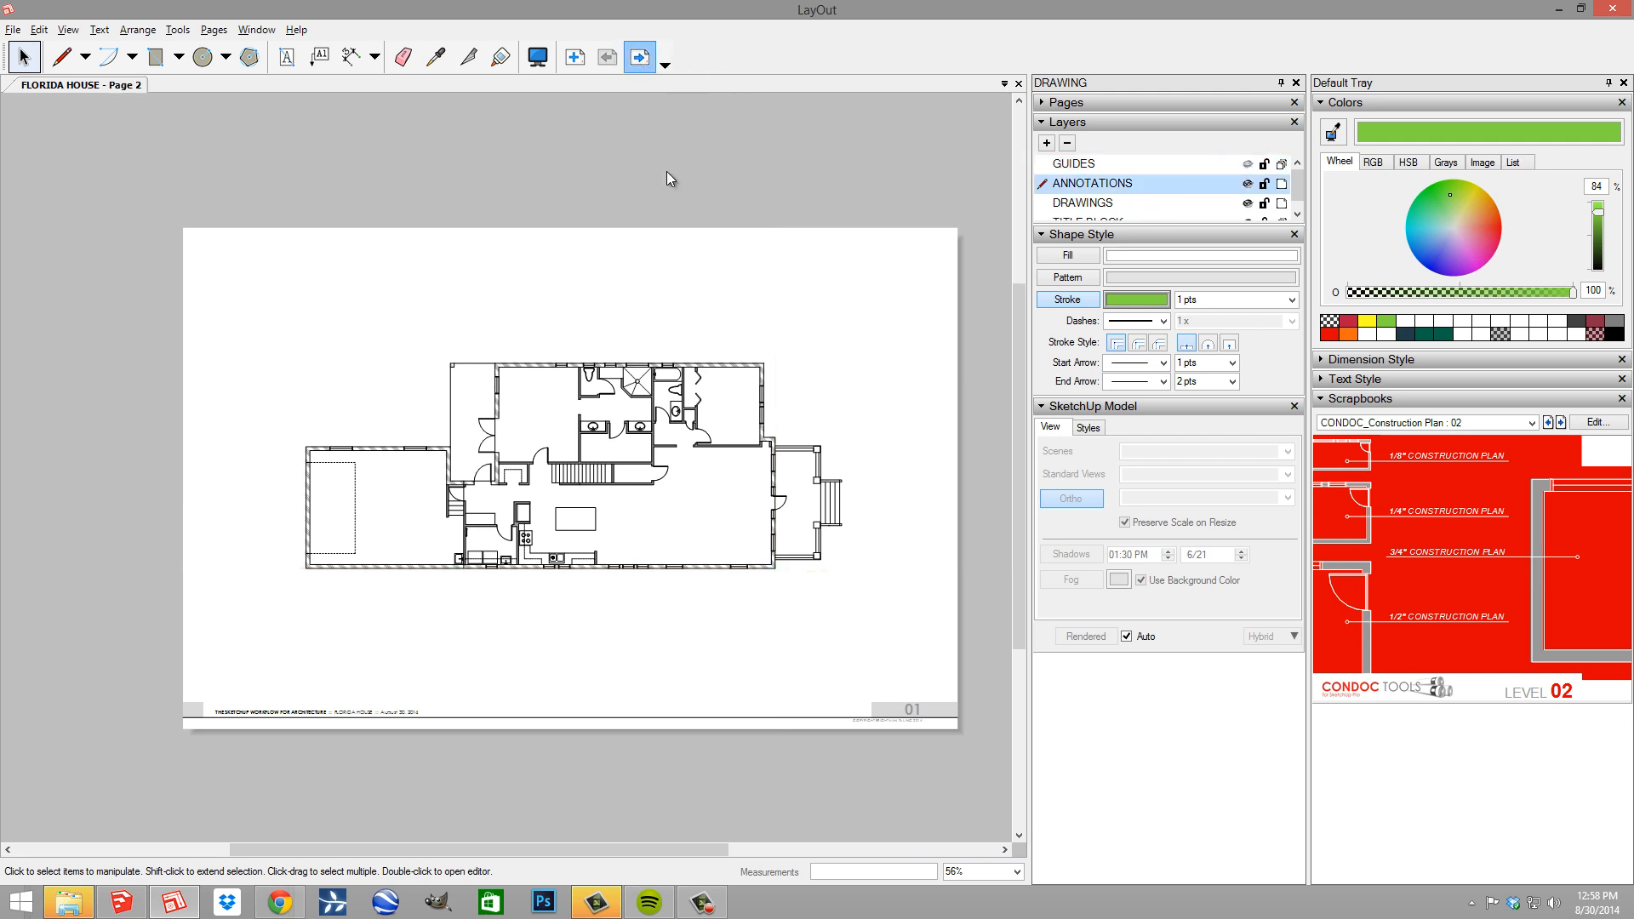